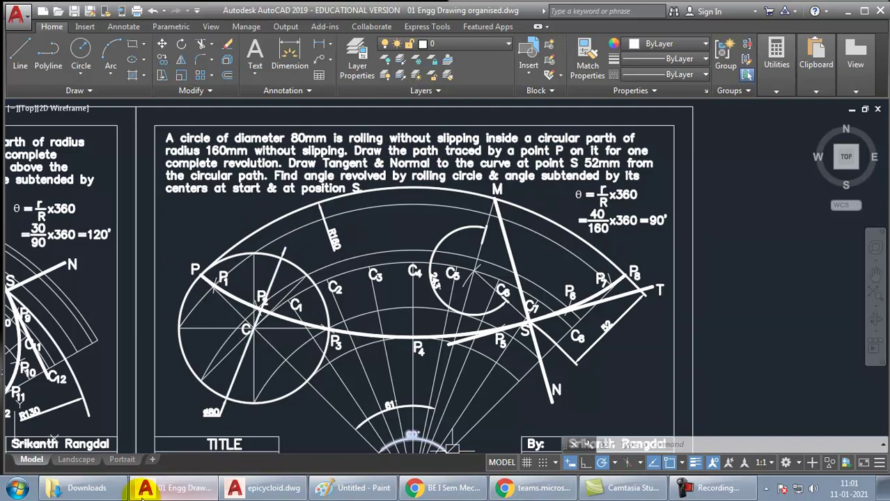
# Bring up the Paint notes, undo a stray highlighter stroke, and return to the AutoCAD drawing
pyautogui.click(333, 493)
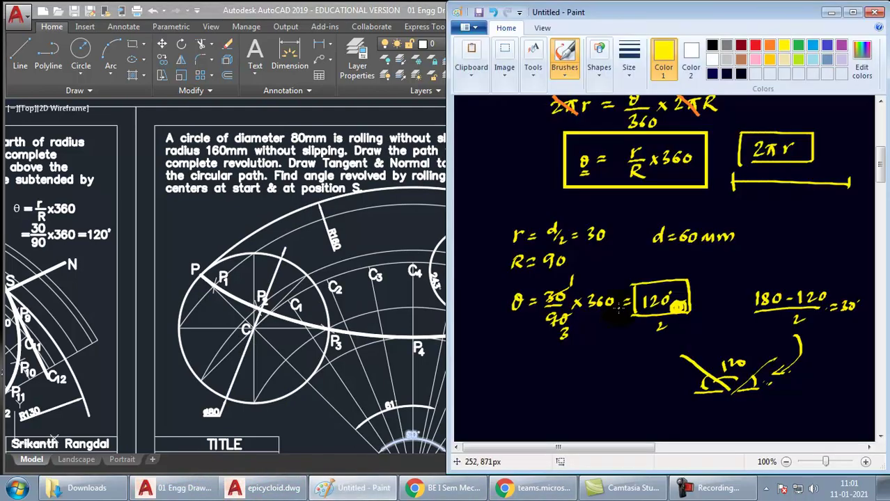
pyautogui.moveTo(881, 175); pyautogui.dragTo(881, 144)
pyautogui.moveTo(548, 232); pyautogui.dragTo(597, 237)
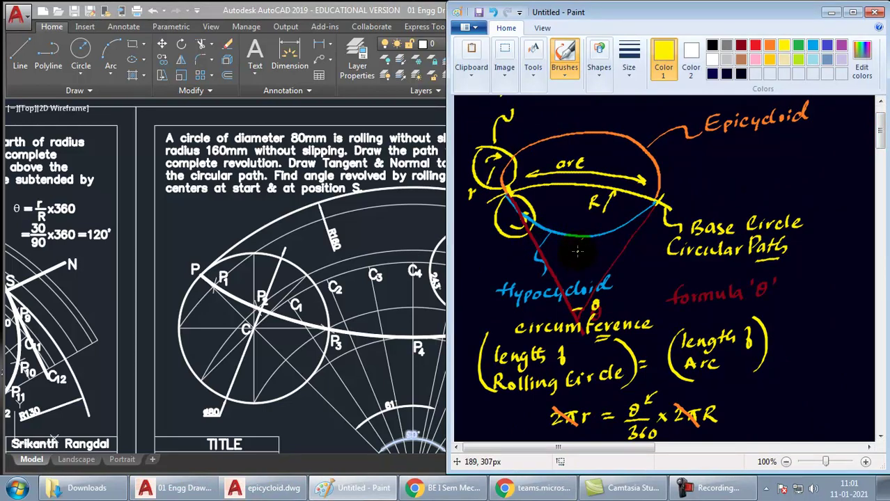
pyautogui.hotkey('ctrl', 'z')
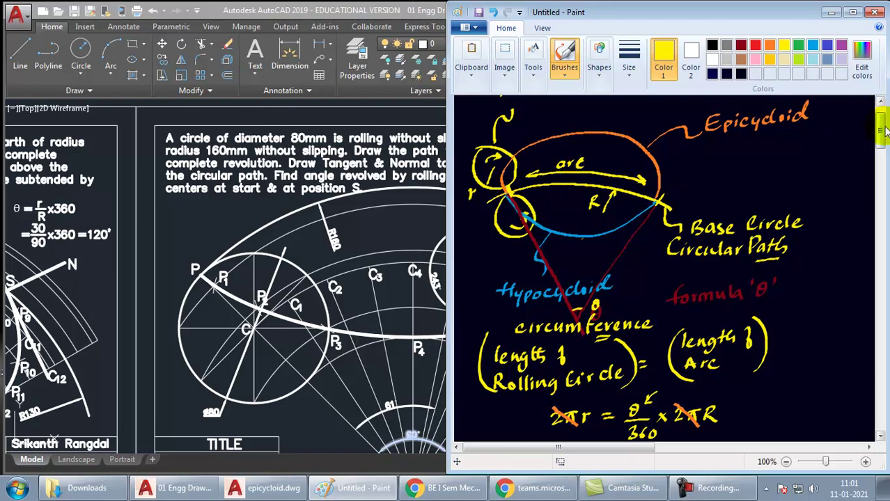
pyautogui.moveTo(881, 124); pyautogui.dragTo(882, 155)
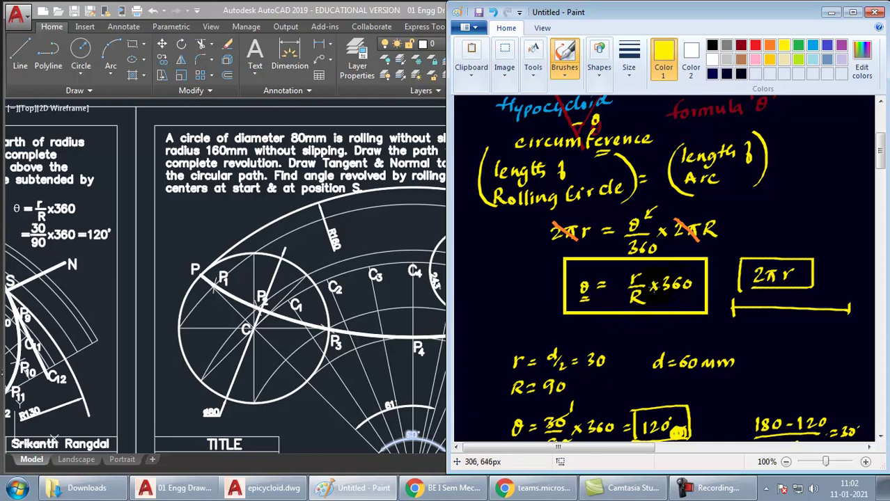
pyautogui.click(350, 282)
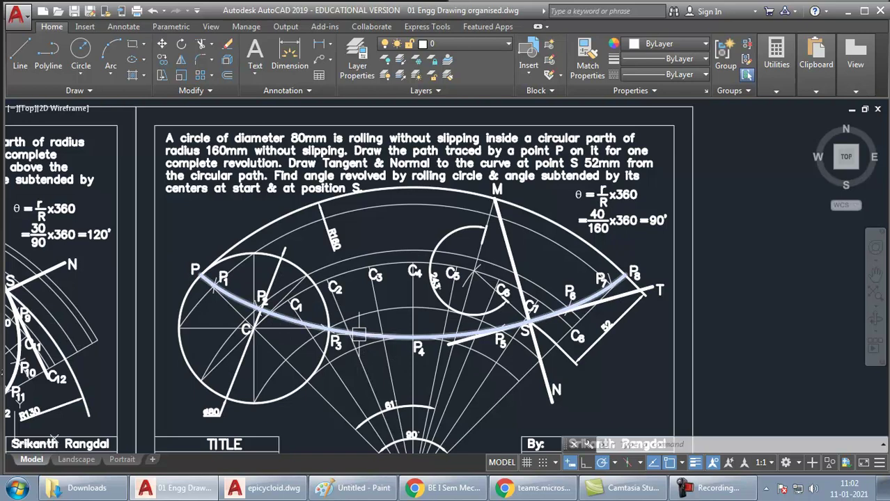
# Copy the problem statement text and paste it into epicycloid.dwg beside the arcs
pyautogui.click(356, 136)
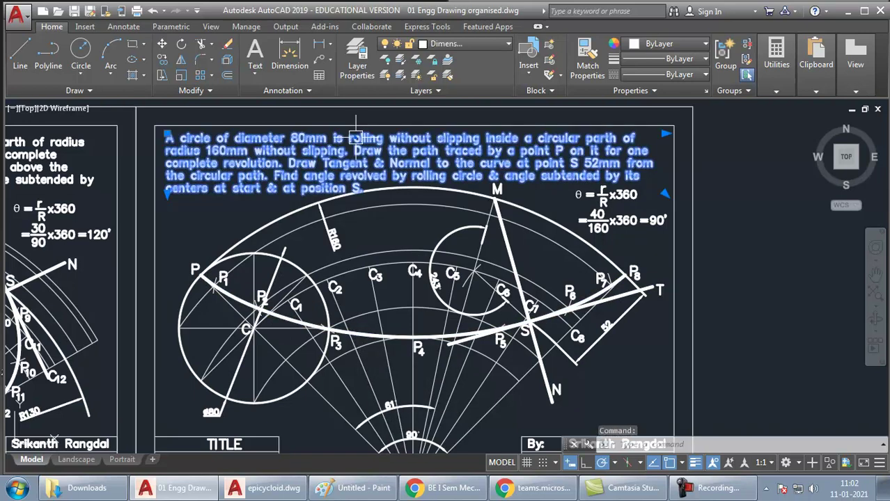
pyautogui.hotkey('ctrl', 'c')
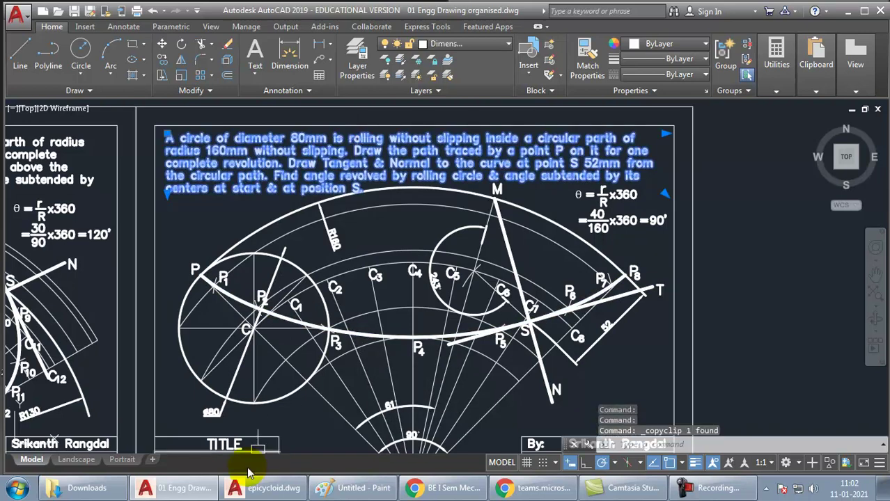
pyautogui.click(277, 491)
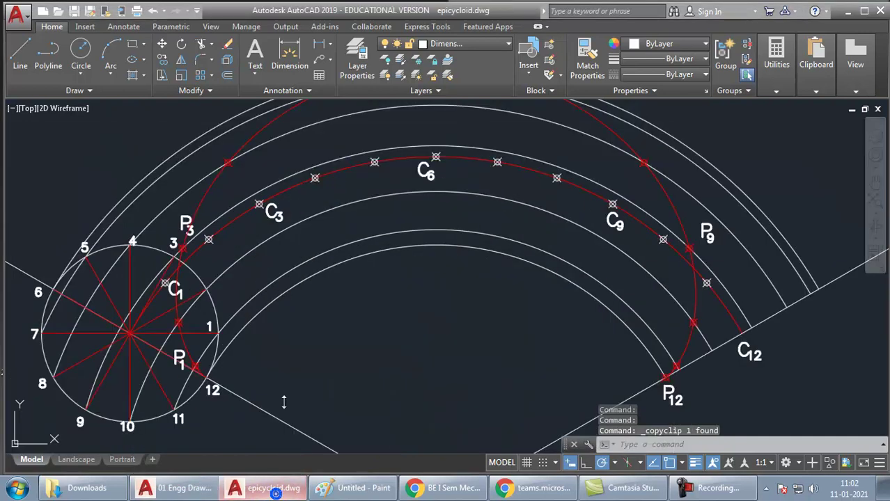
pyautogui.scroll(-2, 402, 305)
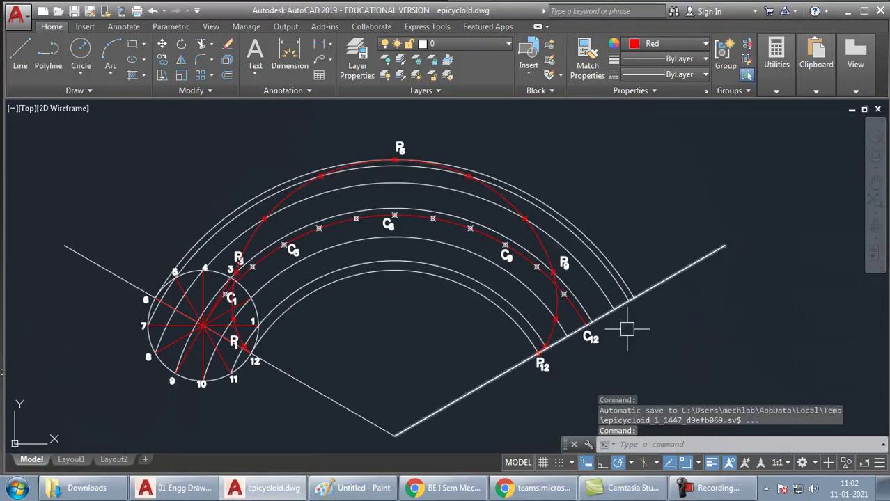
pyautogui.moveTo(767, 290)
pyautogui.mouseDown(button='middle')
pyautogui.moveTo(427, 305)
pyautogui.moveTo(413, 298)
pyautogui.mouseUp(button='middle')
pyautogui.hotkey('ctrl', 'v')
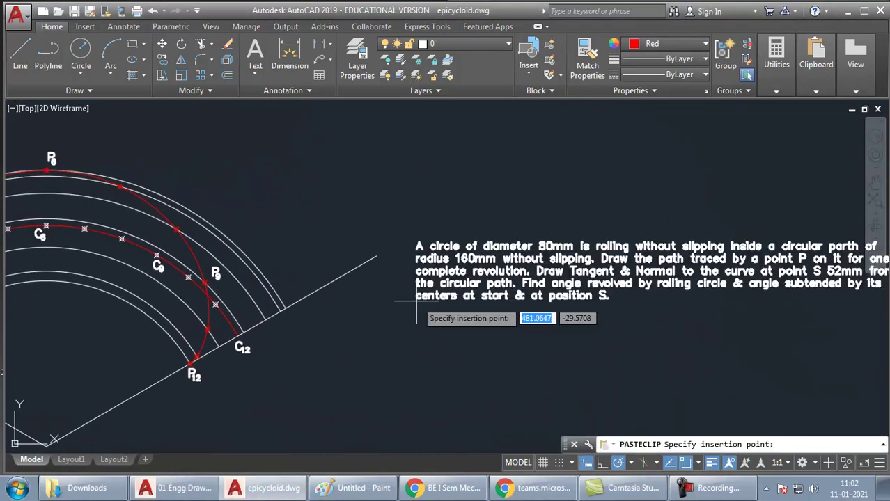
pyautogui.scroll(-5, 606, 333)
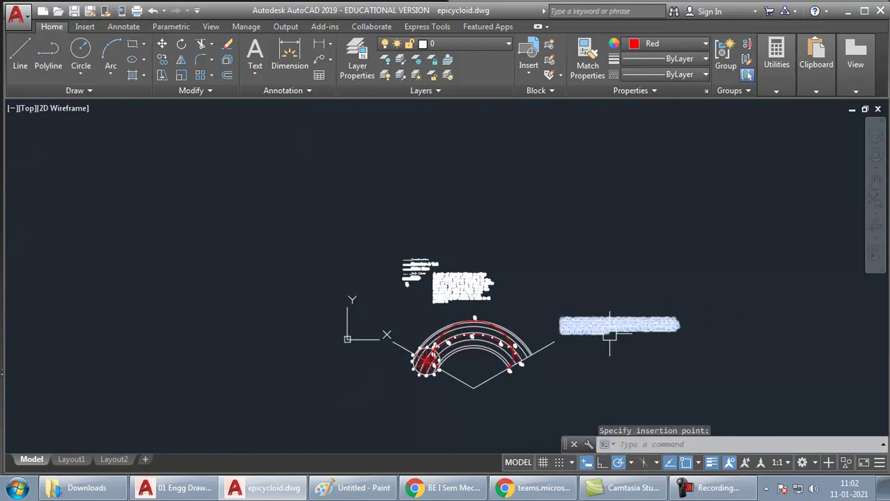
pyautogui.click(563, 322)
# Narrow the pasted paragraph so it rewraps, then zoom a window onto it
pyautogui.click(563, 320)
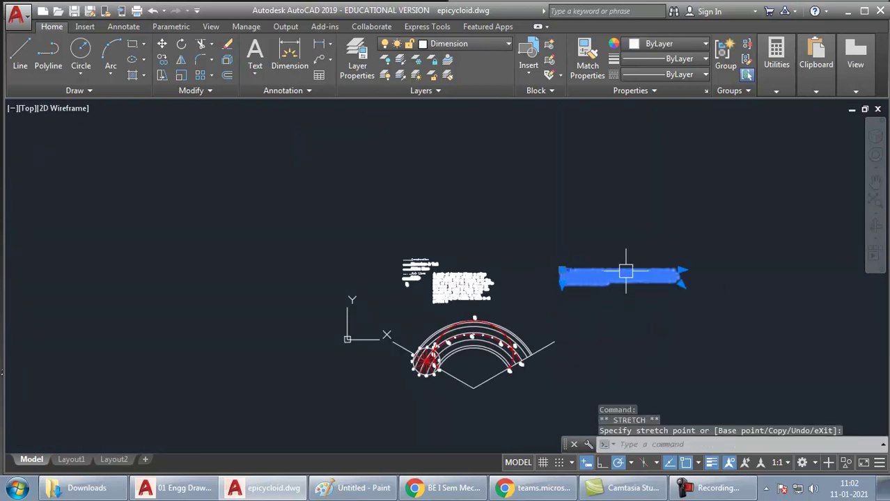
pyautogui.scroll(6, 684, 290)
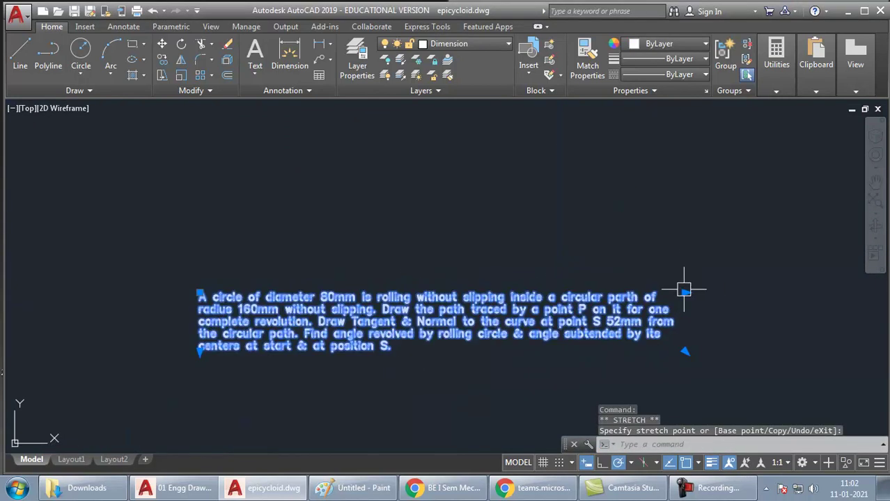
pyautogui.click(507, 278)
pyautogui.press('Escape')
pyautogui.moveTo(350, 381); pyautogui.dragTo(379, 333, button='middle')
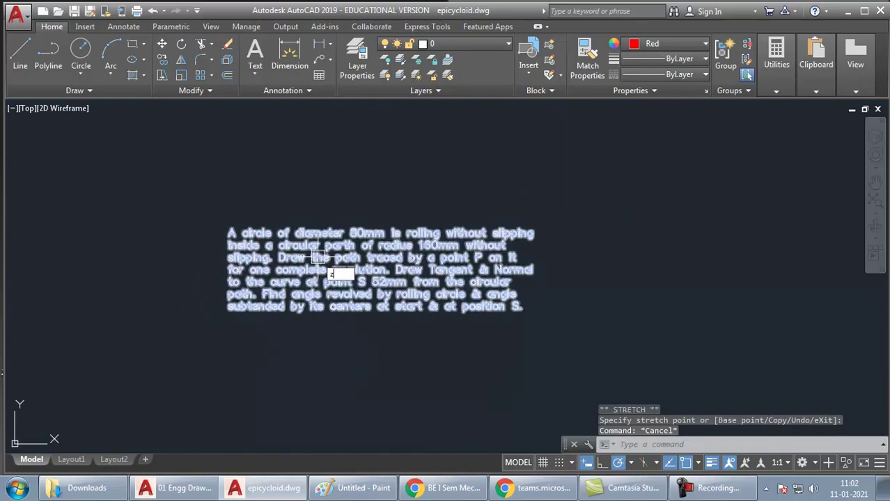
pyautogui.write('z')
pyautogui.press('Return')
pyautogui.click(215, 207)
pyautogui.click(562, 315)
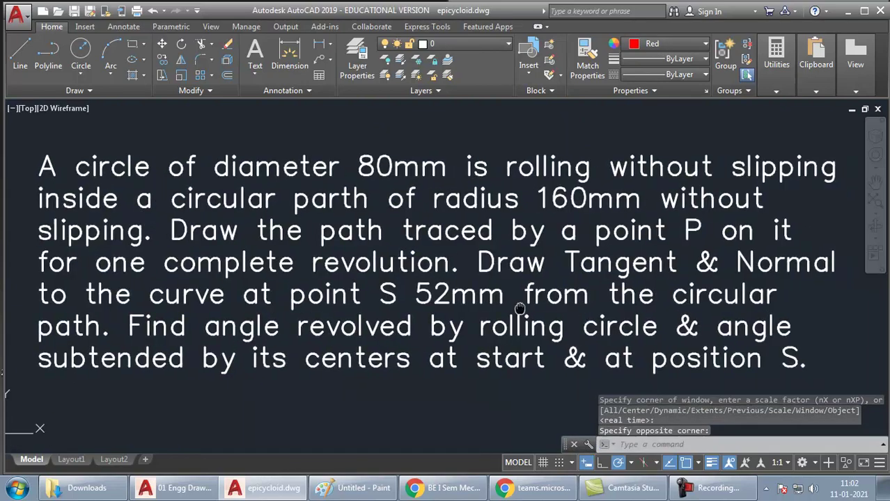
# Tile AutoCAD to the left half and handwrite the Hypocycloid heading with r, R = and θ = lines
pyautogui.moveTo(494, 12)
pyautogui.mouseDown()
pyautogui.moveTo(70, 91)
pyautogui.moveTo(143, 169)
pyautogui.moveTo(2, 167)
pyautogui.mouseUp()
pyautogui.scroll(-2, 267, 229)
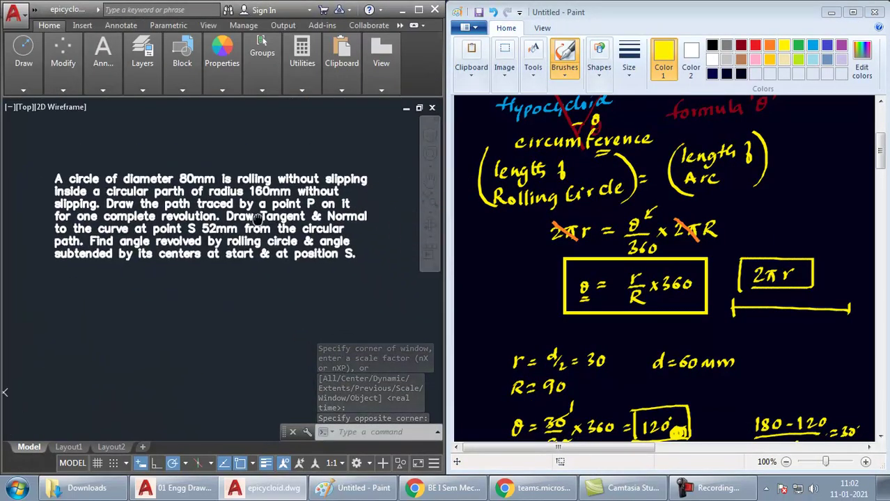
pyautogui.scroll(-6, 599, 331)
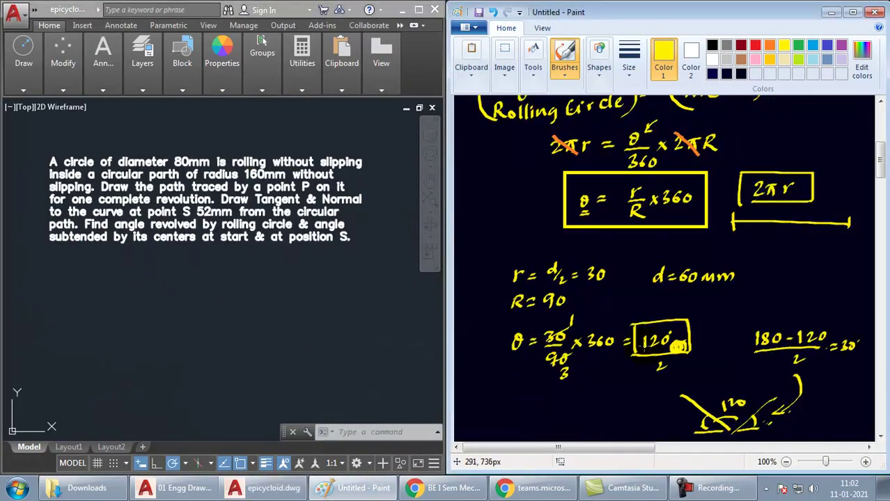
pyautogui.scroll(-2, 644, 345)
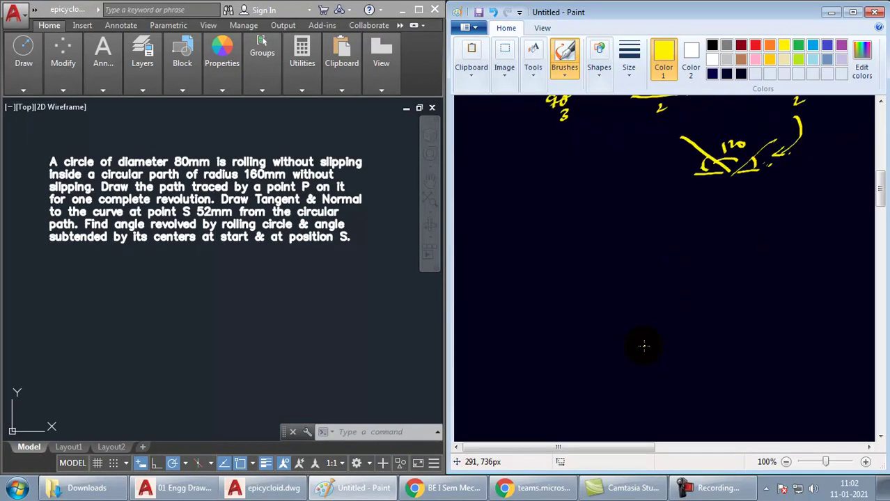
pyautogui.moveTo(511, 242)
pyautogui.mouseDown()
pyautogui.moveTo(508, 257)
pyautogui.moveTo(536, 246)
pyautogui.moveTo(623, 251)
pyautogui.moveTo(625, 240)
pyautogui.mouseUp()
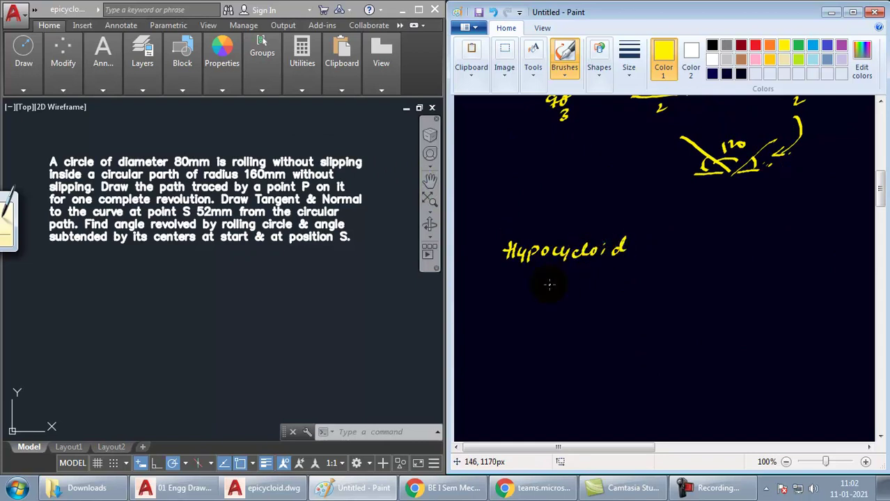
pyautogui.moveTo(536, 278)
pyautogui.mouseDown()
pyautogui.moveTo(540, 311)
pyautogui.moveTo(555, 283)
pyautogui.moveTo(538, 341)
pyautogui.moveTo(557, 338)
pyautogui.mouseUp()
pyautogui.moveTo(549, 344); pyautogui.dragTo(559, 342)
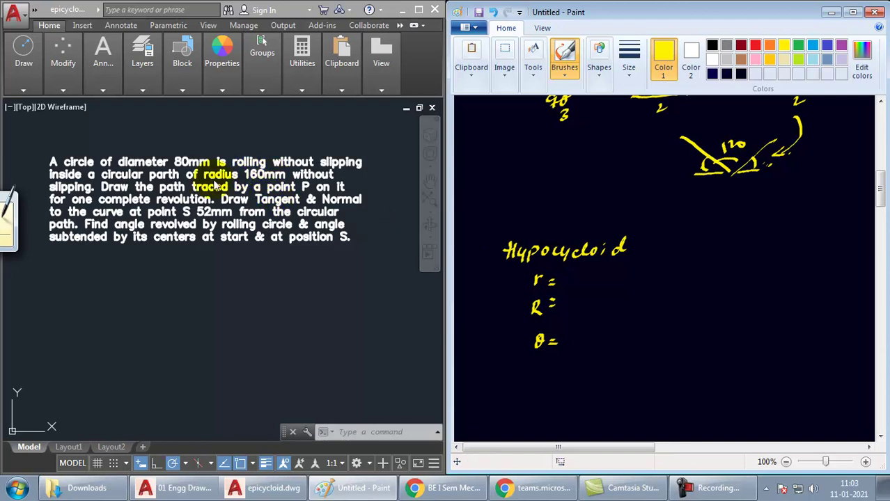
# Write d = 80 beside the heading and complete r = d/2 = 40
pyautogui.click(90, 163)
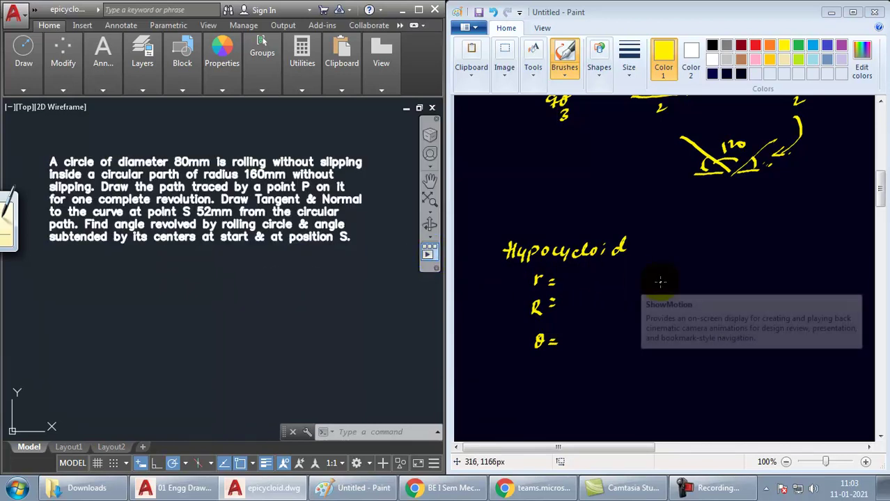
pyautogui.moveTo(677, 270); pyautogui.dragTo(677, 286)
pyautogui.moveTo(681, 274); pyautogui.dragTo(689, 274)
pyautogui.moveTo(681, 278); pyautogui.dragTo(712, 276)
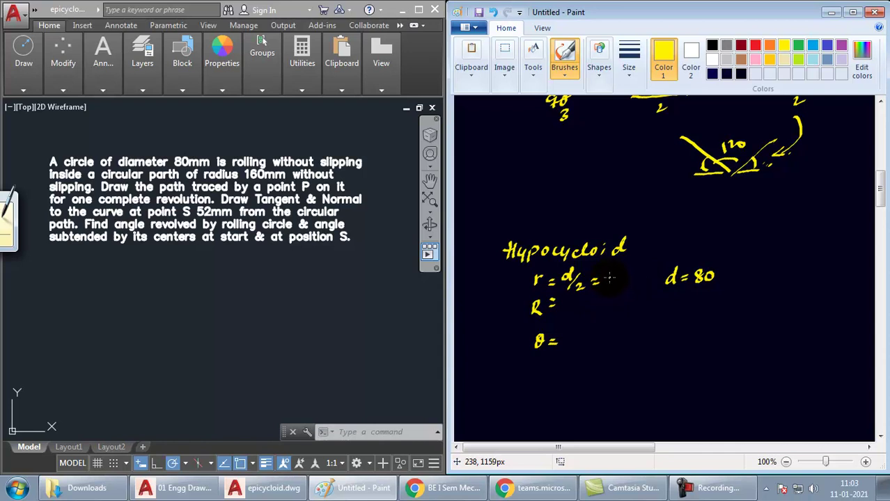
pyautogui.moveTo(622, 280); pyautogui.dragTo(619, 276)
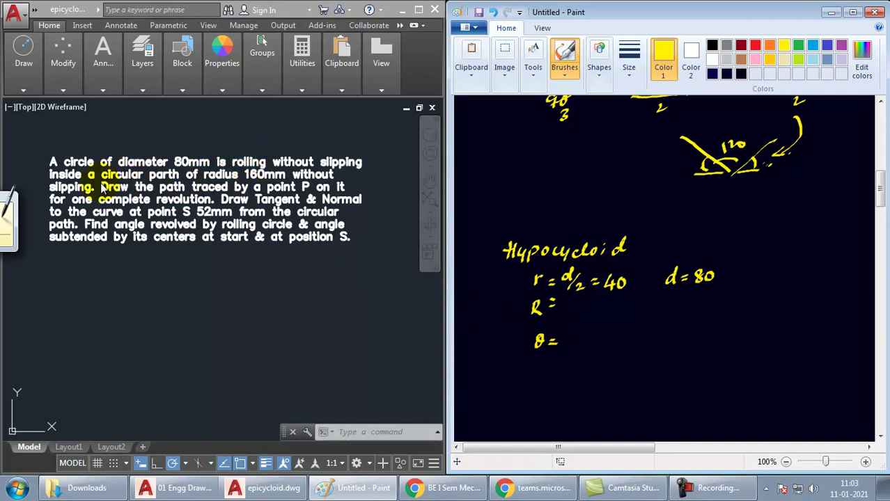
# Fix the problem text in AutoCAD so 'parth' reads 'path' on one line
pyautogui.click(175, 175)
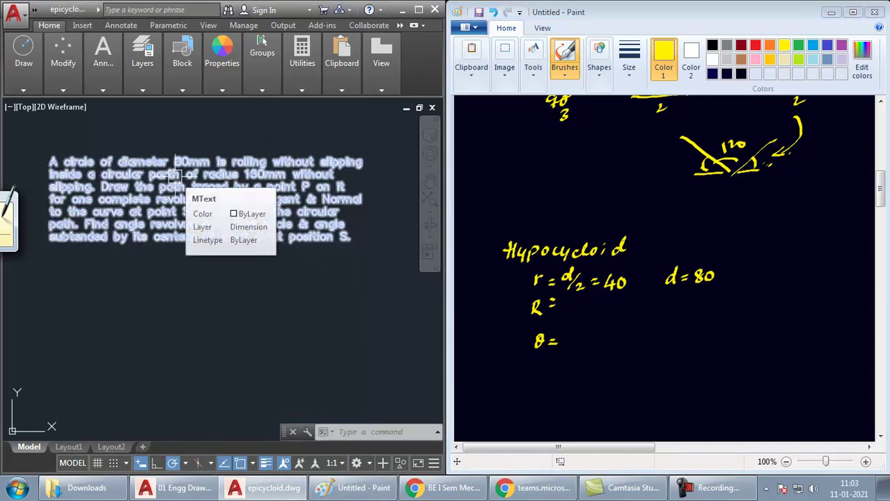
pyautogui.doubleClick(176, 175)
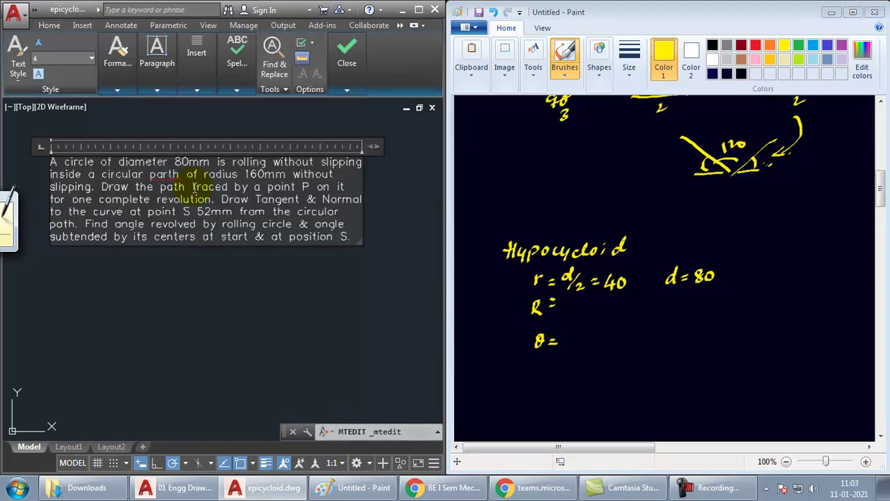
pyautogui.press('BackSpace')
pyautogui.press('Return')
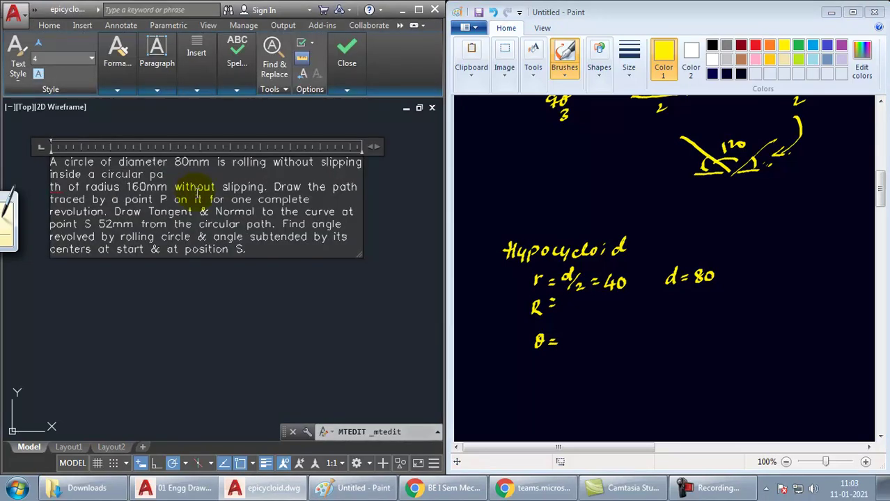
pyautogui.press('BackSpace')
pyautogui.click(186, 255)
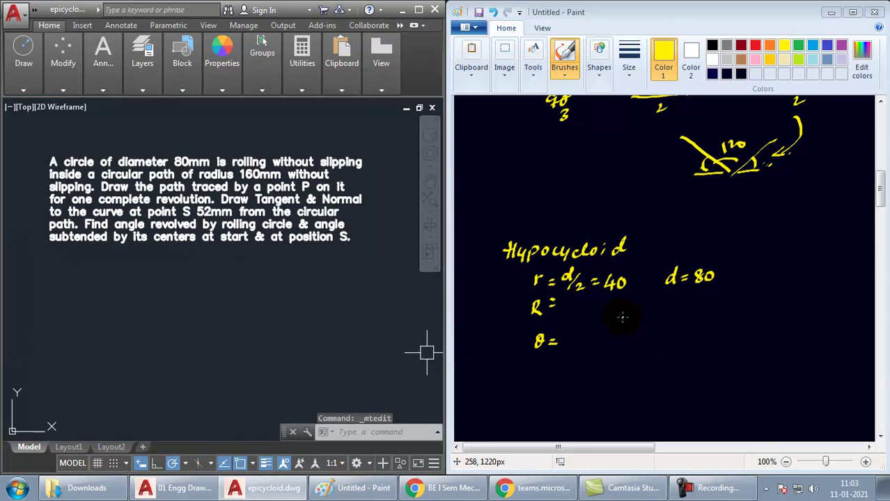
# Write R = 160 and θ = r/R × 360 = 40/160 × 360 = 90° in Paint, boxing 90
pyautogui.click(685, 314)
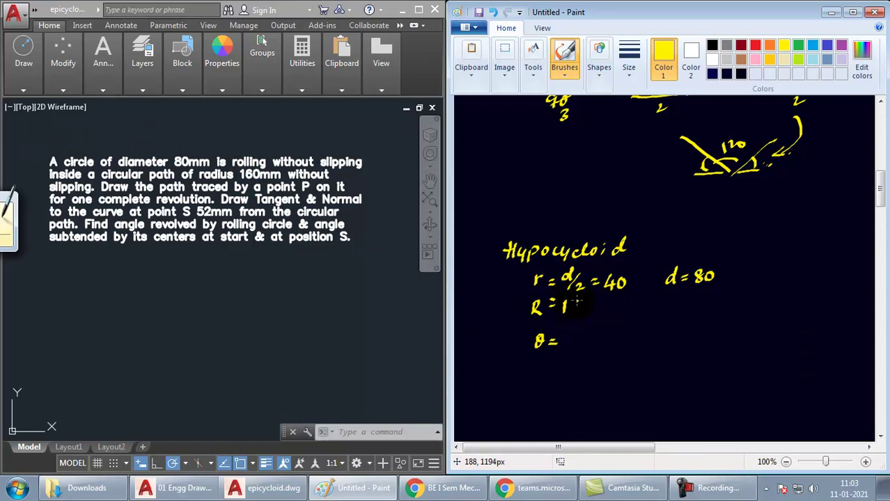
pyautogui.moveTo(582, 304); pyautogui.dragTo(580, 305)
pyautogui.moveTo(571, 337)
pyautogui.mouseDown()
pyautogui.moveTo(569, 364)
pyautogui.moveTo(590, 344)
pyautogui.moveTo(631, 341)
pyautogui.mouseUp()
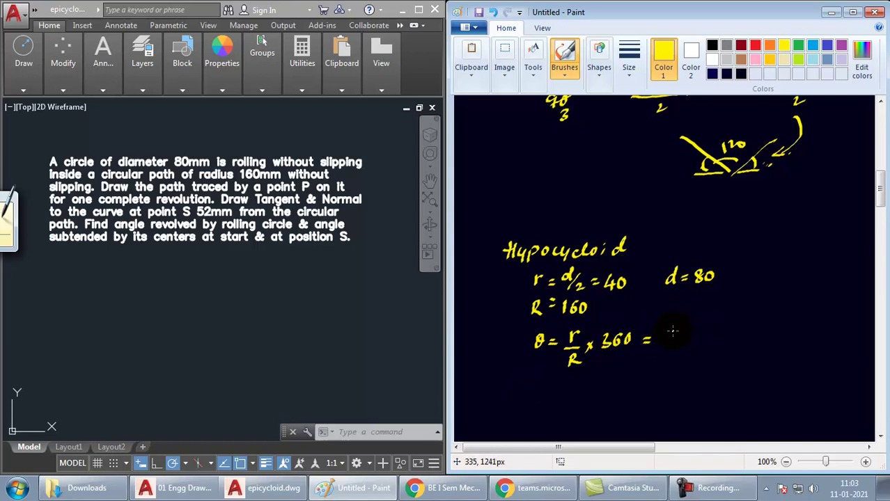
pyautogui.moveTo(671, 325)
pyautogui.mouseDown()
pyautogui.moveTo(696, 341)
pyautogui.moveTo(674, 362)
pyautogui.mouseUp()
pyautogui.moveTo(685, 350)
pyautogui.mouseDown()
pyautogui.moveTo(704, 340)
pyautogui.moveTo(733, 334)
pyautogui.mouseUp()
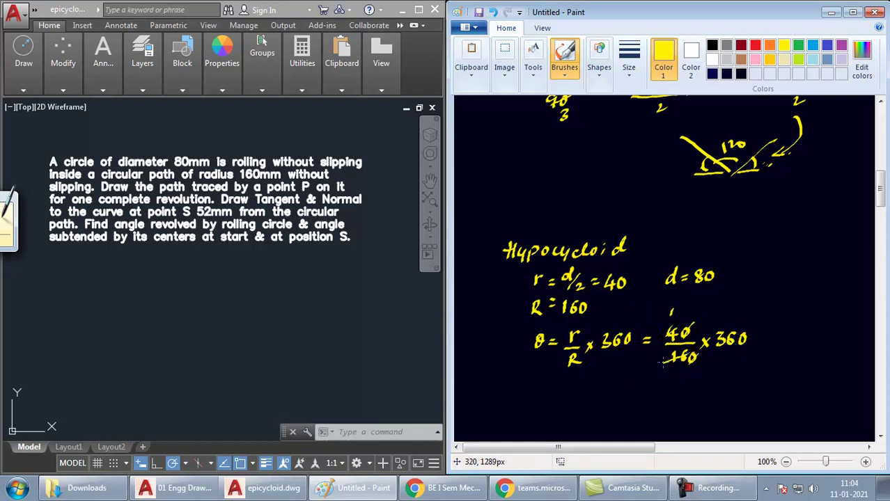
pyautogui.moveTo(673, 368); pyautogui.dragTo(674, 384)
pyautogui.moveTo(783, 335)
pyautogui.mouseDown()
pyautogui.moveTo(774, 340)
pyautogui.moveTo(784, 334)
pyautogui.moveTo(780, 352)
pyautogui.moveTo(793, 335)
pyautogui.moveTo(765, 364)
pyautogui.mouseUp()
pyautogui.moveTo(766, 324)
pyautogui.mouseDown()
pyautogui.moveTo(768, 364)
pyautogui.moveTo(796, 321)
pyautogui.moveTo(815, 346)
pyautogui.moveTo(761, 363)
pyautogui.mouseUp()
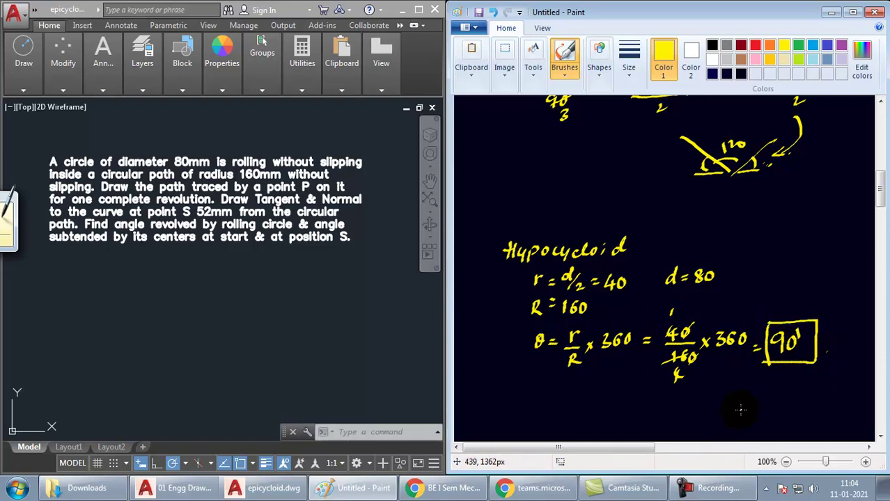
pyautogui.click(404, 17)
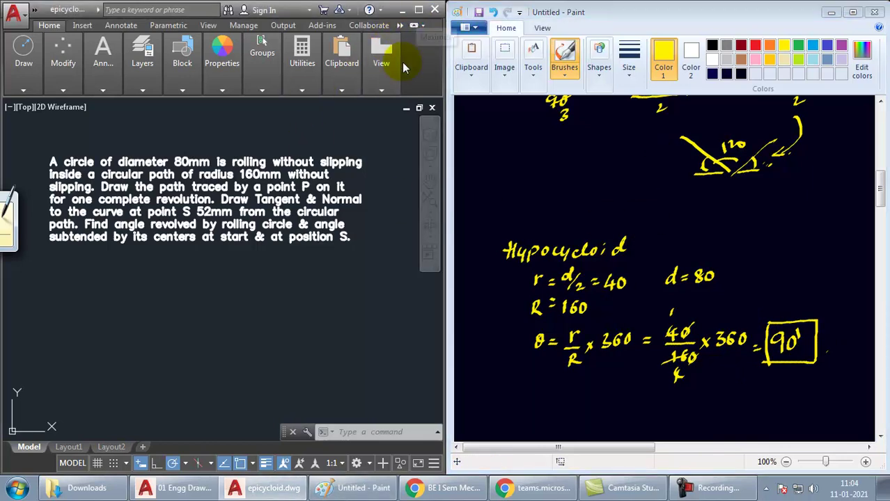
# Maximize AutoCAD, bring the red epicycloid into view, and start then cancel a line
pyautogui.click(418, 10)
pyautogui.moveTo(416, 319); pyautogui.dragTo(420, 115, button='middle')
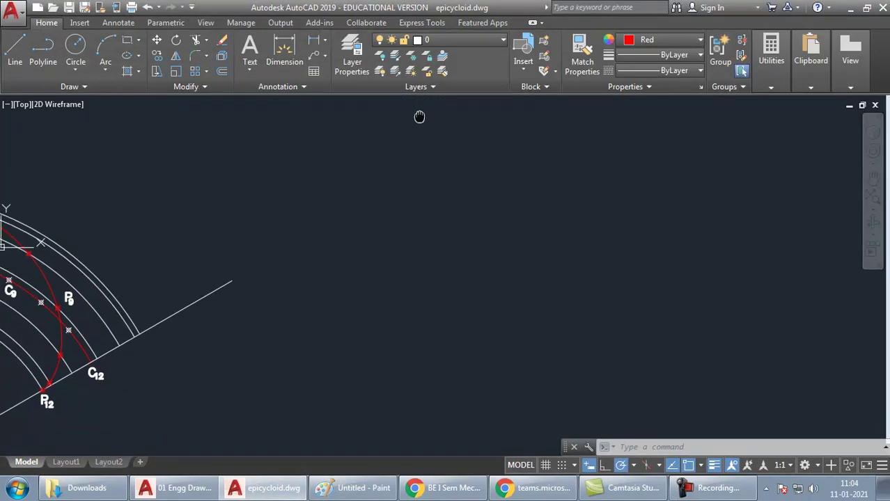
pyautogui.moveTo(401, 288)
pyautogui.mouseDown(button='middle')
pyautogui.moveTo(445, 278)
pyautogui.moveTo(430, 267)
pyautogui.mouseUp(button='middle')
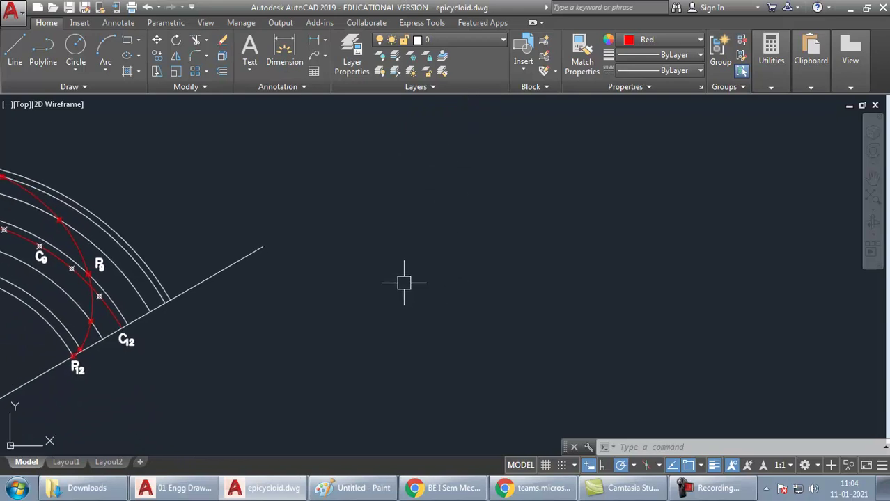
pyautogui.write('L')
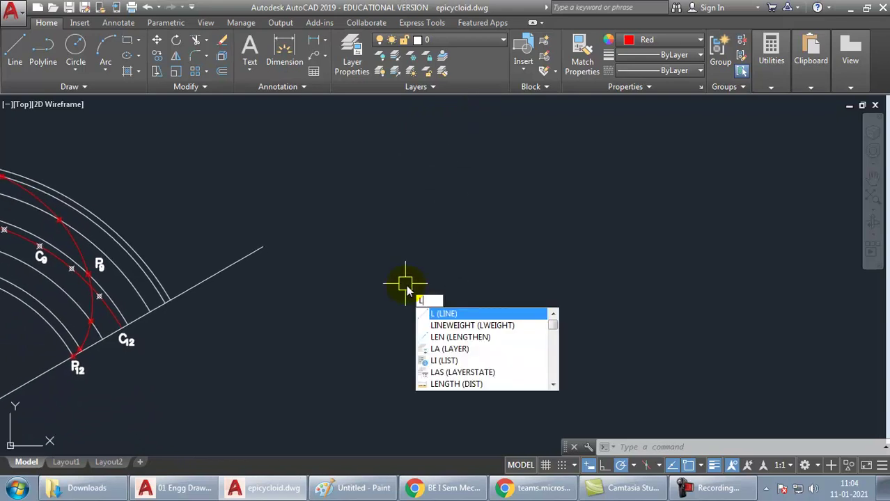
pyautogui.press('Return')
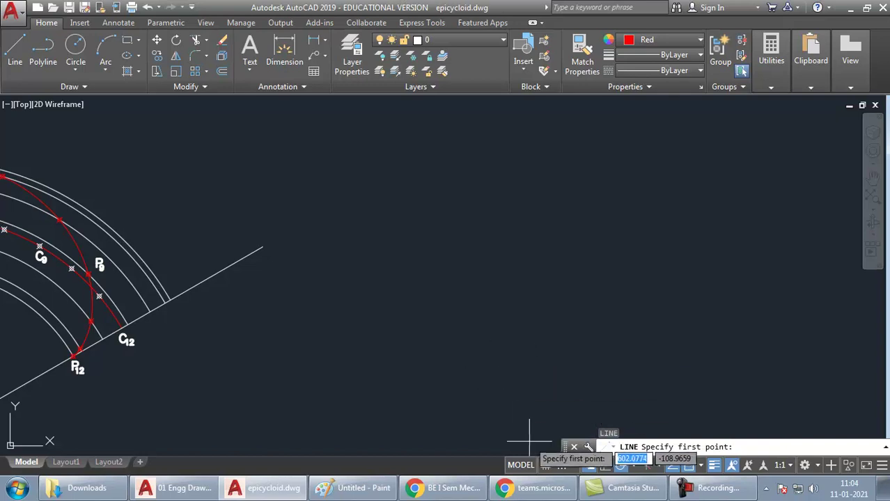
pyautogui.click(617, 402)
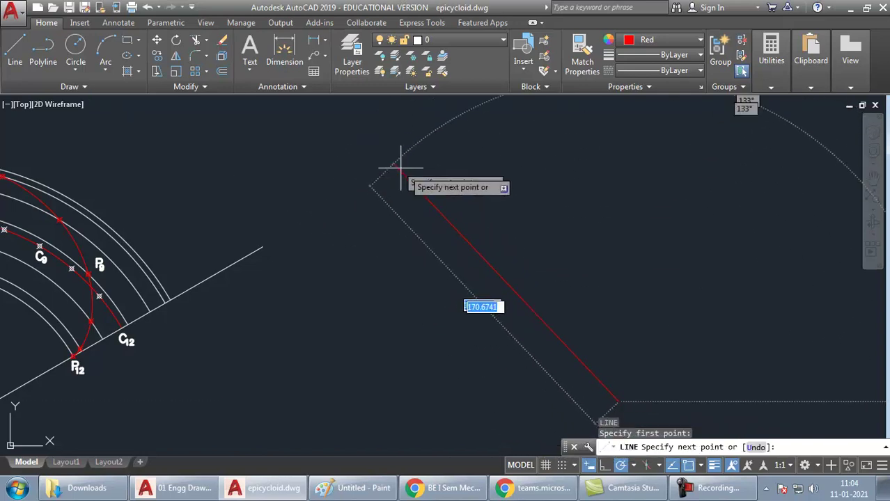
pyautogui.press('Escape')
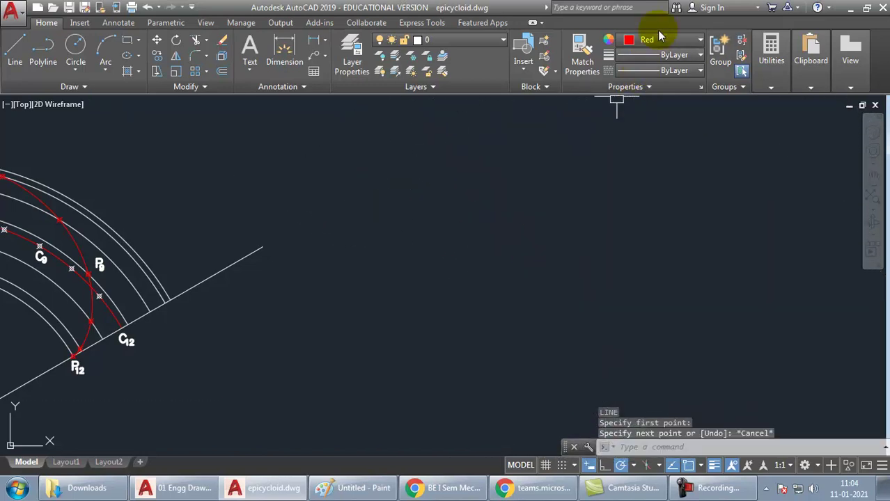
# Make ByLayer the current colour and bring the Paint notes back to the front
pyautogui.click(654, 39)
pyautogui.click(649, 56)
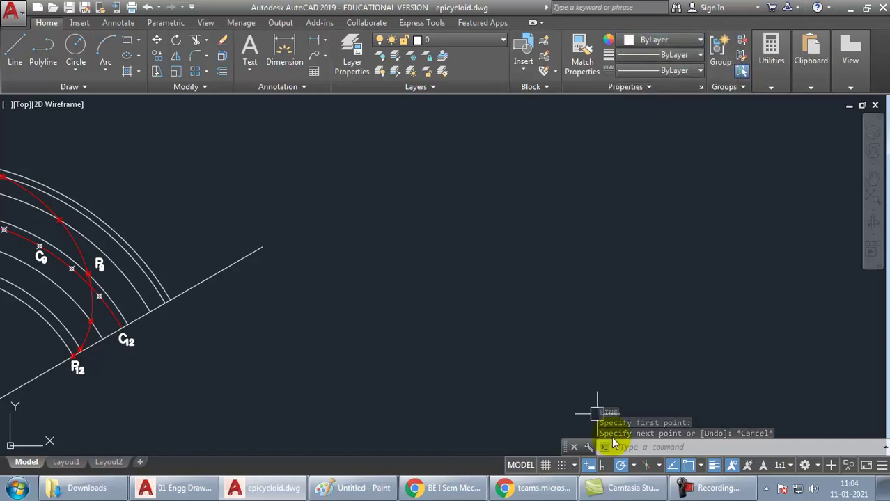
pyautogui.moveTo(656, 492)
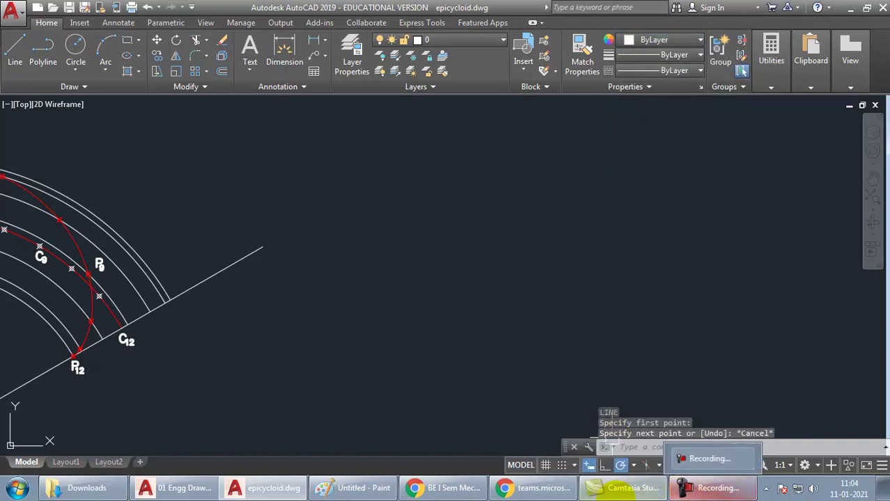
pyautogui.click(351, 491)
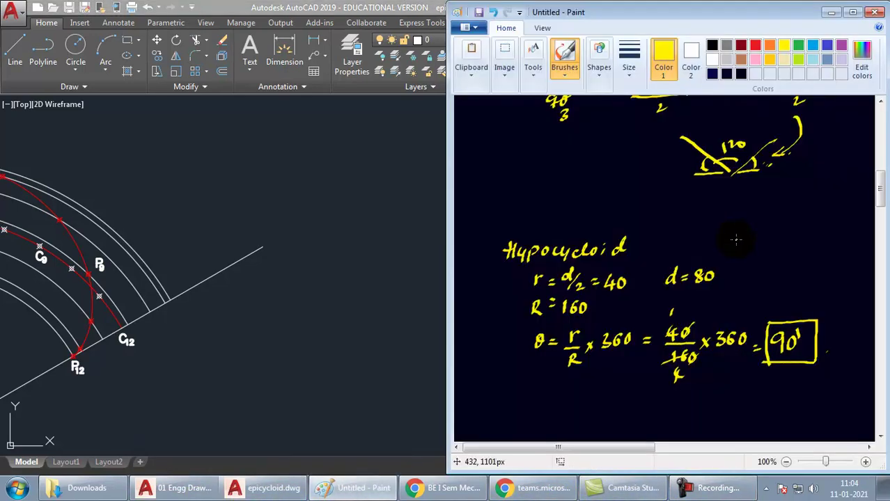
# Brush a sector labelled 90 with (180−90)/2 = 90/2 = 45° below the notes, then refocus AutoCAD
pyautogui.moveTo(880, 179); pyautogui.dragTo(881, 187)
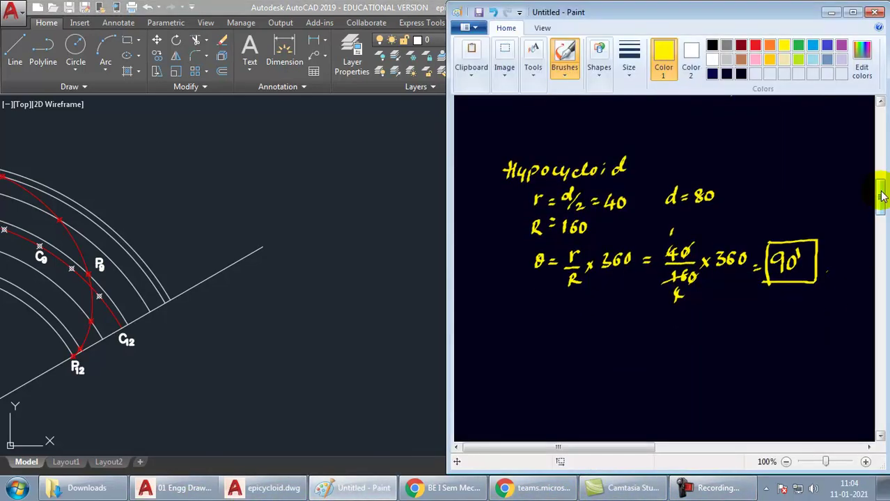
pyautogui.moveTo(614, 391)
pyautogui.mouseDown()
pyautogui.moveTo(633, 335)
pyautogui.moveTo(648, 322)
pyautogui.mouseUp()
pyautogui.moveTo(562, 333); pyautogui.dragTo(646, 319)
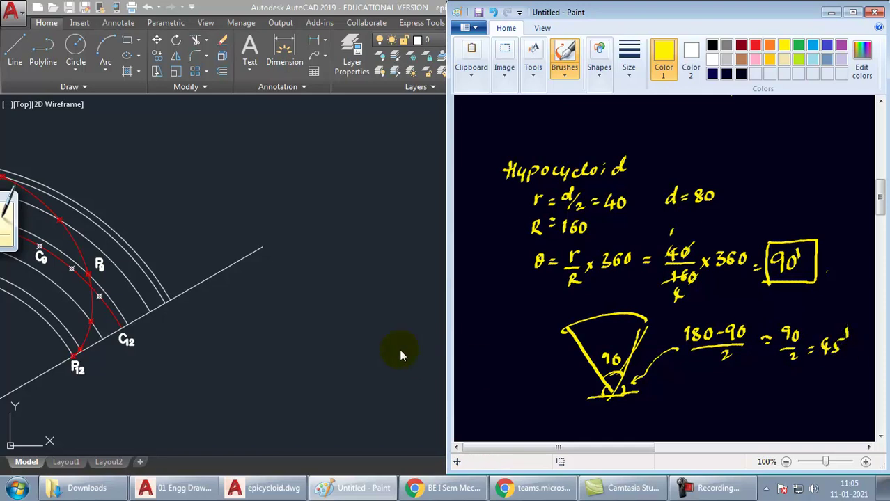
pyautogui.click(339, 219)
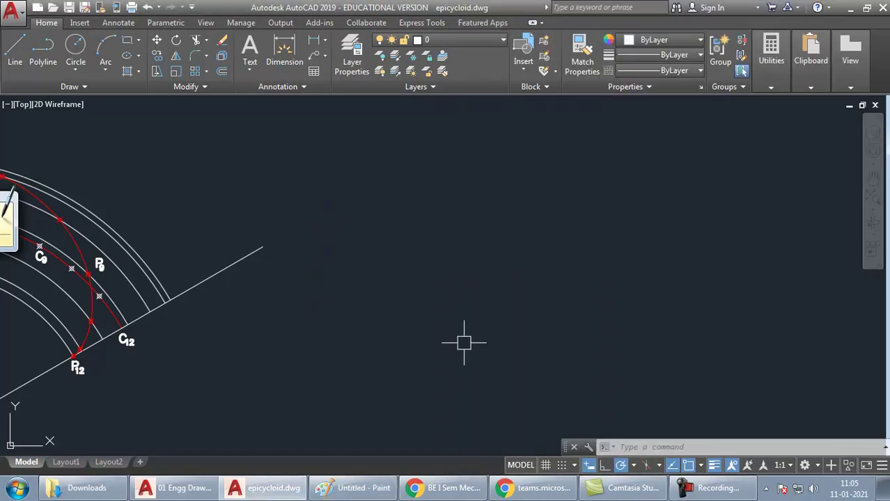
# Set polar tracking to 45° increments
pyautogui.moveTo(568, 370); pyautogui.dragTo(500, 346, button='middle')
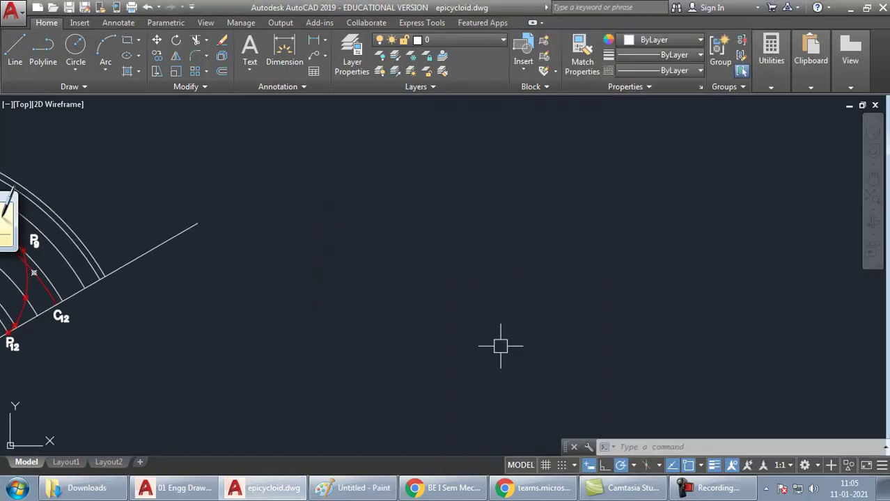
pyautogui.click(634, 466)
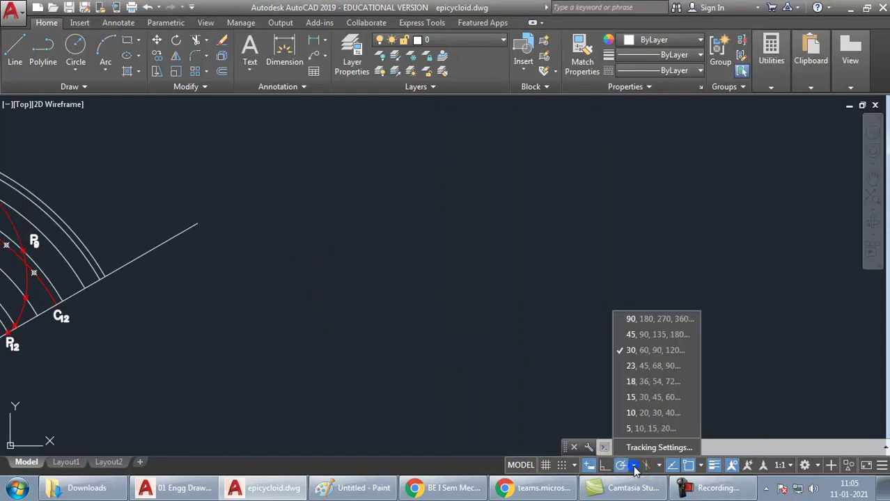
pyautogui.click(649, 336)
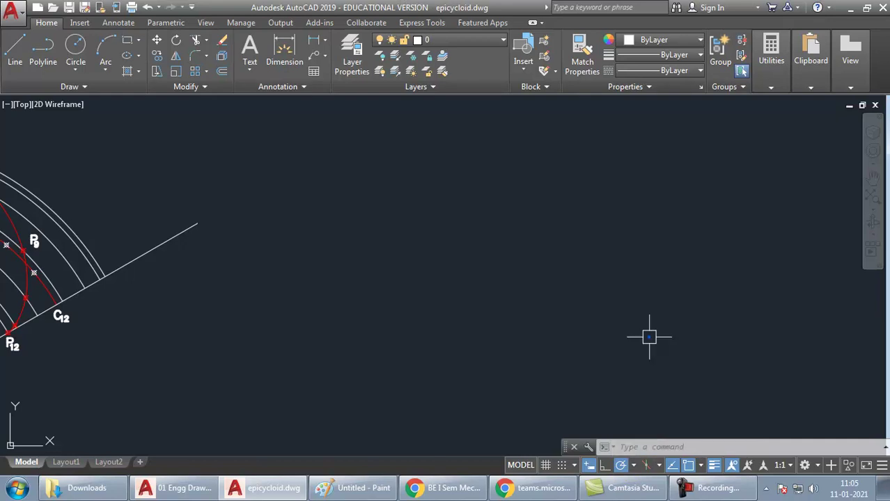
# Draw a 200-long line at 135° starting from a point at the lower right
pyautogui.write('l')
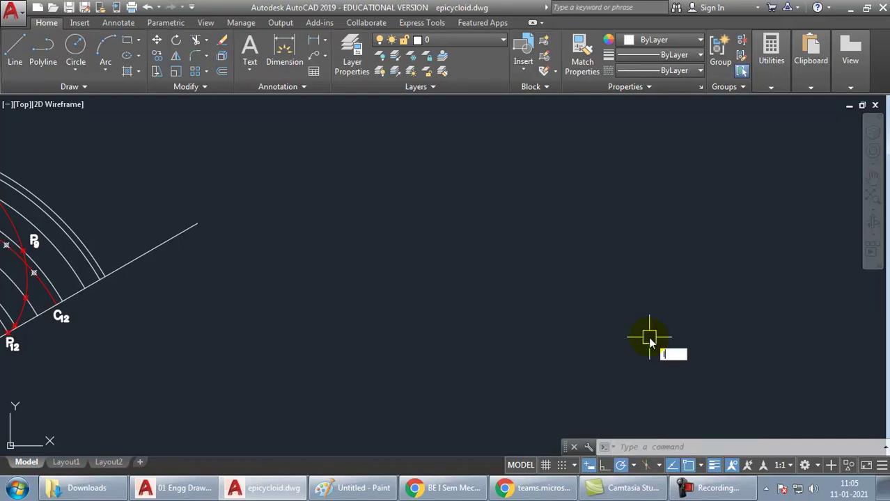
pyautogui.press('Return')
pyautogui.click(529, 418)
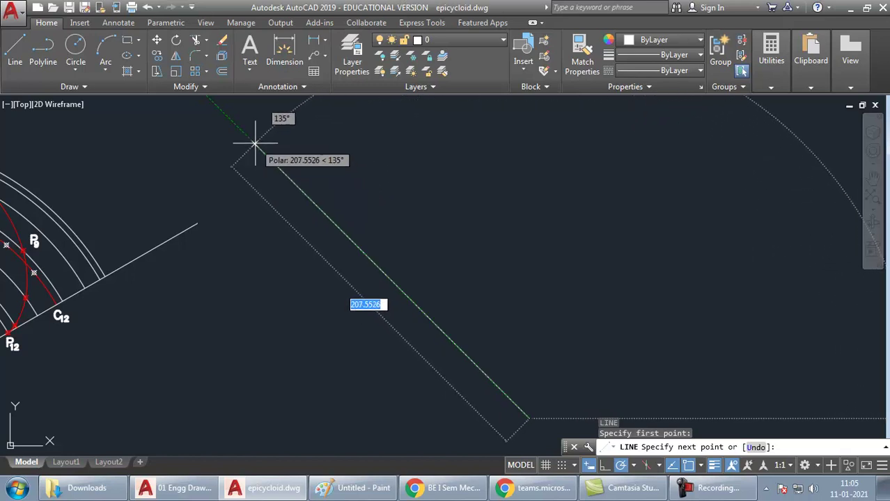
pyautogui.write('200.15')
pyautogui.press('Return')
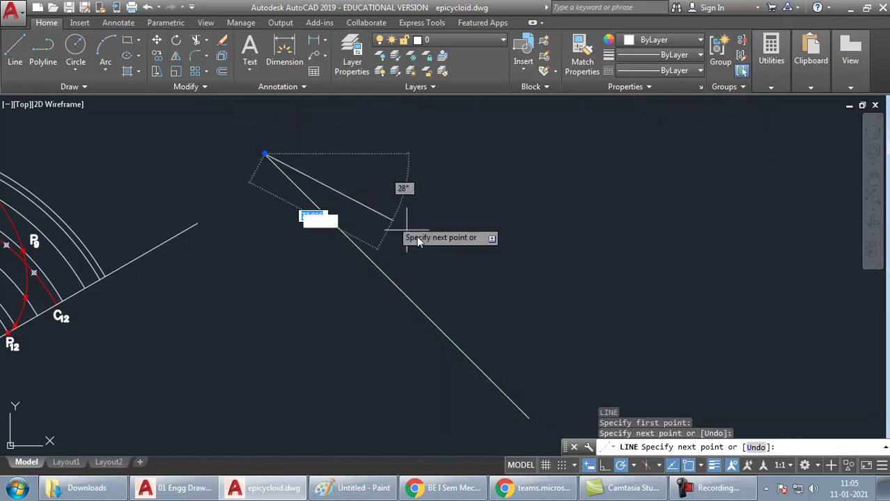
pyautogui.press('Escape')
pyautogui.press('Escape')
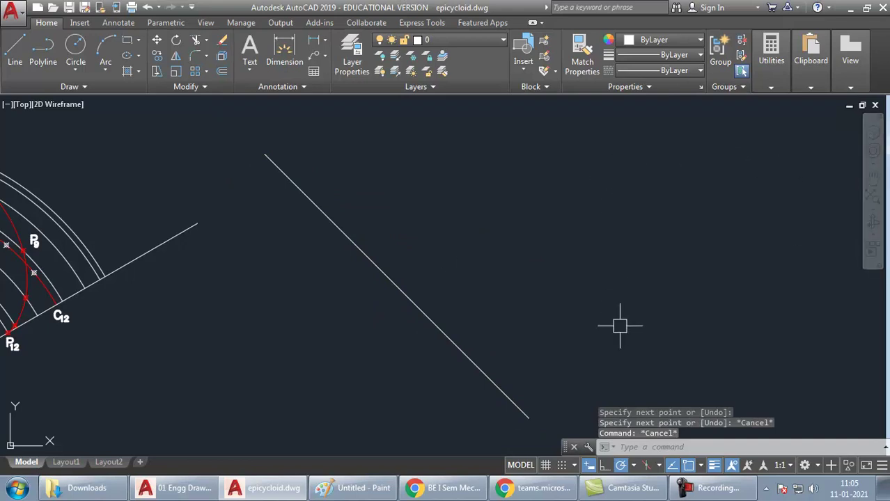
# Zoom in to read the problem statement, then pan back to the diagonal line
pyautogui.scroll(-3, 550, 273)
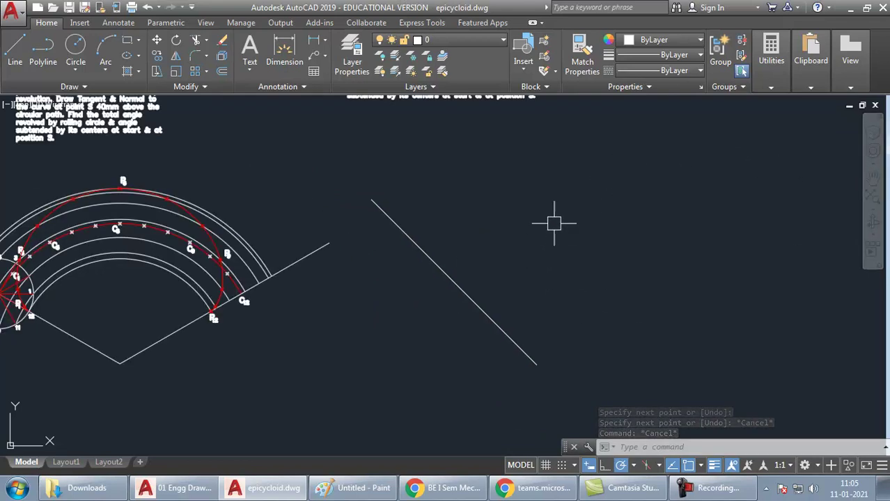
pyautogui.scroll(1, 558, 202)
pyautogui.moveTo(562, 191); pyautogui.dragTo(520, 229, button='middle')
pyautogui.scroll(4, 407, 144)
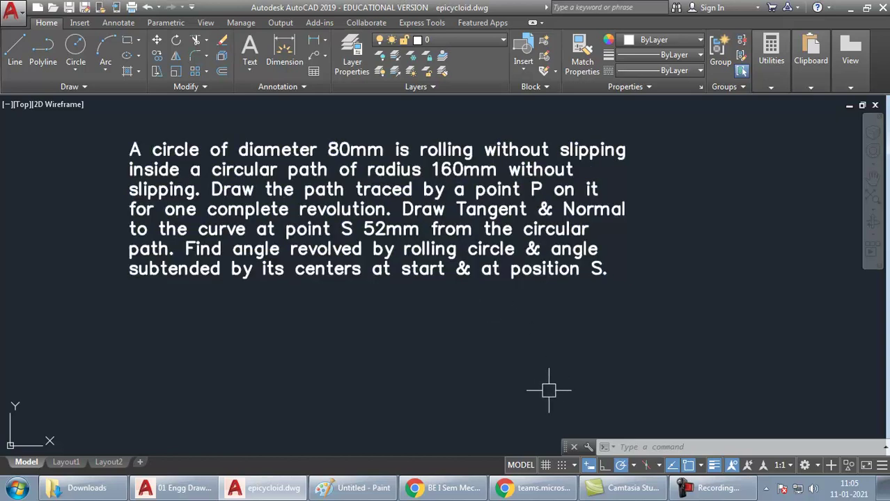
pyautogui.moveTo(549, 388)
pyautogui.mouseDown(button='middle')
pyautogui.moveTo(500, 168)
pyautogui.moveTo(468, 148)
pyautogui.mouseUp(button='middle')
pyautogui.scroll(-3, 459, 178)
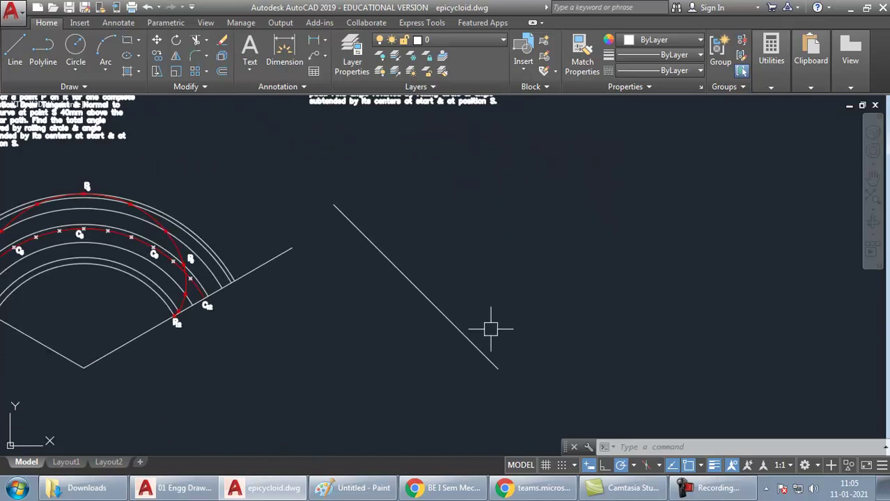
# Draw a radius-160 circle centred on the 135° line's lower endpoint
pyautogui.write('c')
pyautogui.press('Return')
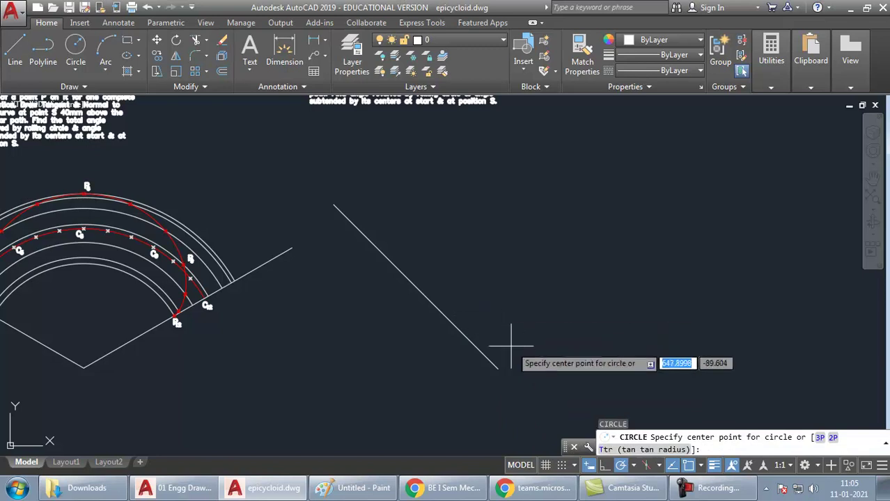
pyautogui.click(497, 367)
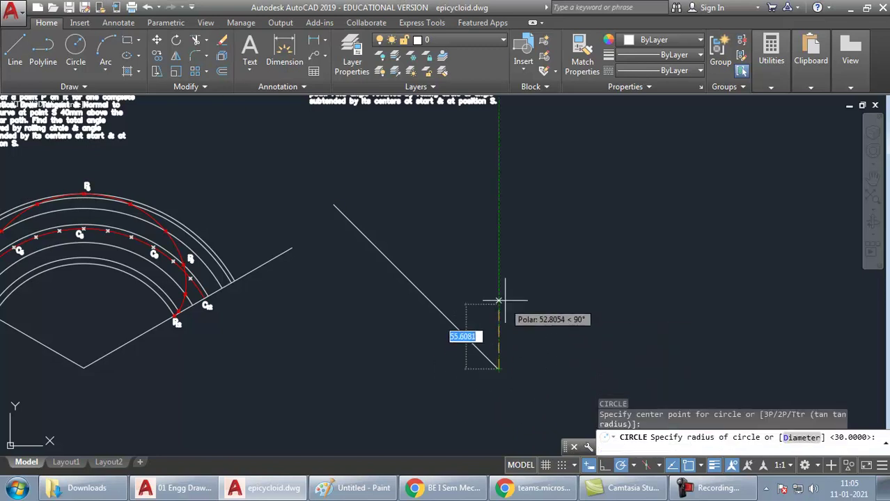
pyautogui.write('160')
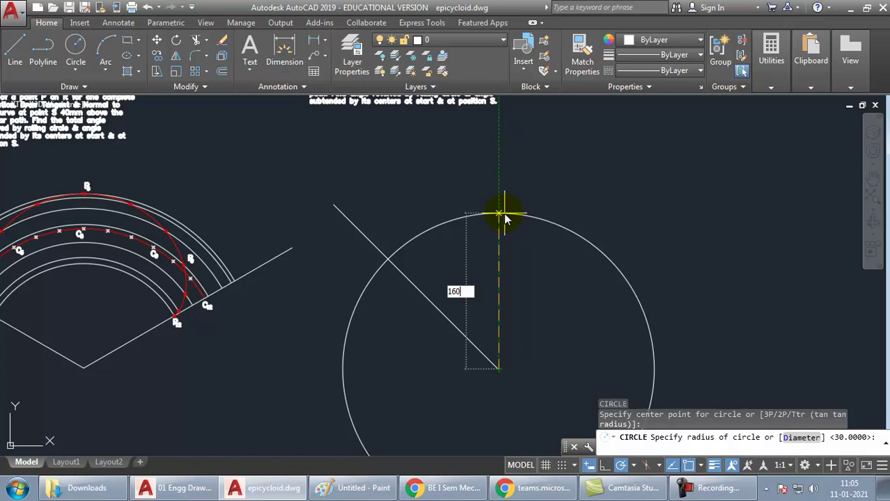
pyautogui.press('Return')
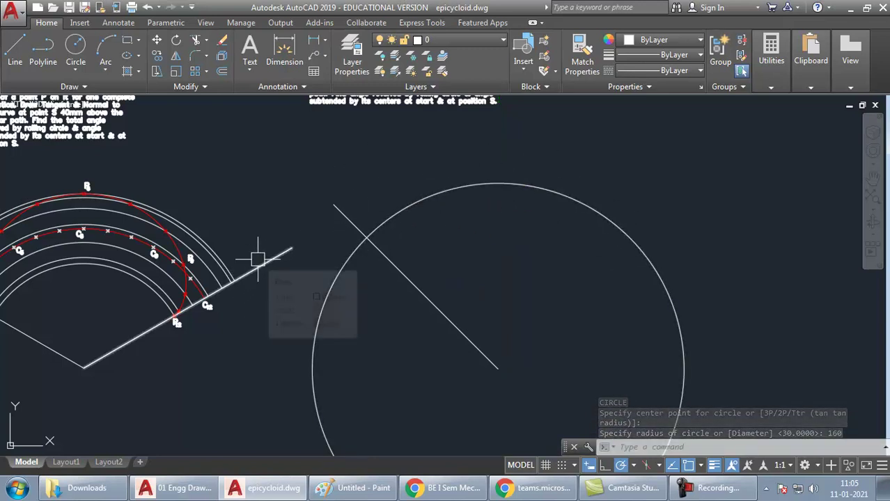
pyautogui.write('c')
pyautogui.press('Return')
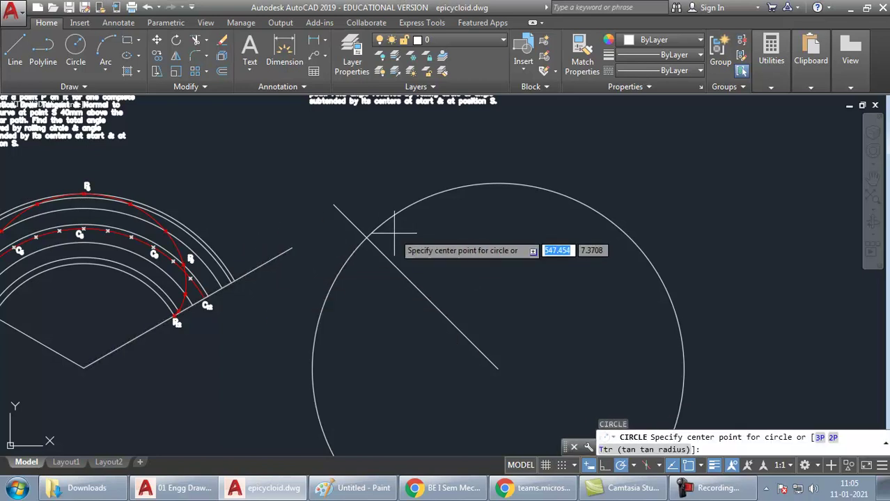
# Centre a new circle on the diagonal line's midpoint with radius 40, checked against the notes
pyautogui.moveTo(413, 190)
pyautogui.mouseDown(button='middle')
pyautogui.moveTo(411, 246)
pyautogui.moveTo(381, 255)
pyautogui.mouseUp(button='middle')
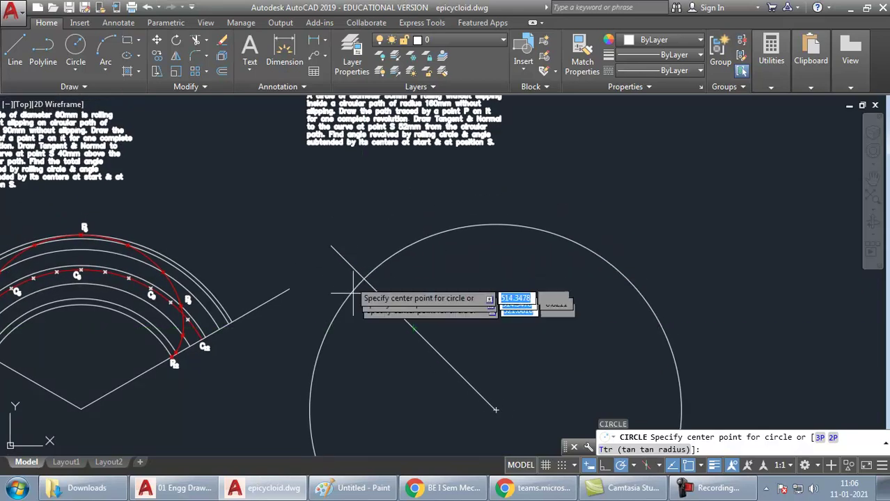
pyautogui.click(413, 328)
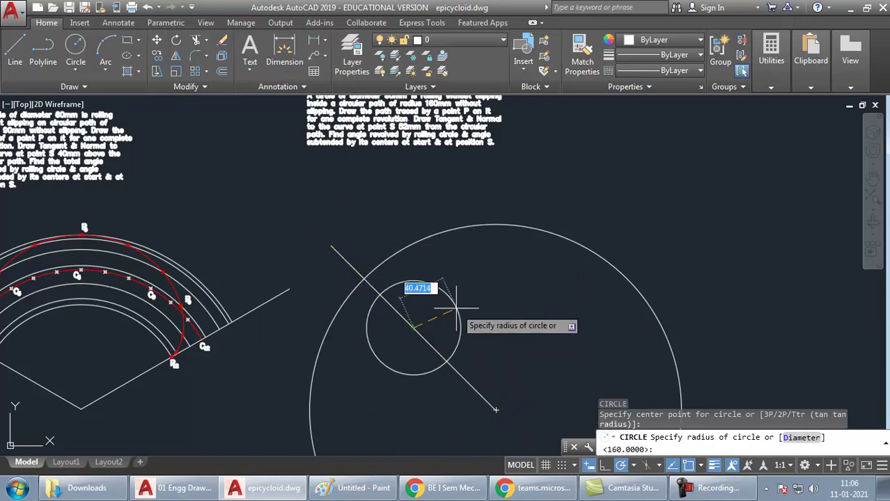
pyautogui.moveTo(466, 269); pyautogui.dragTo(452, 302, button='middle')
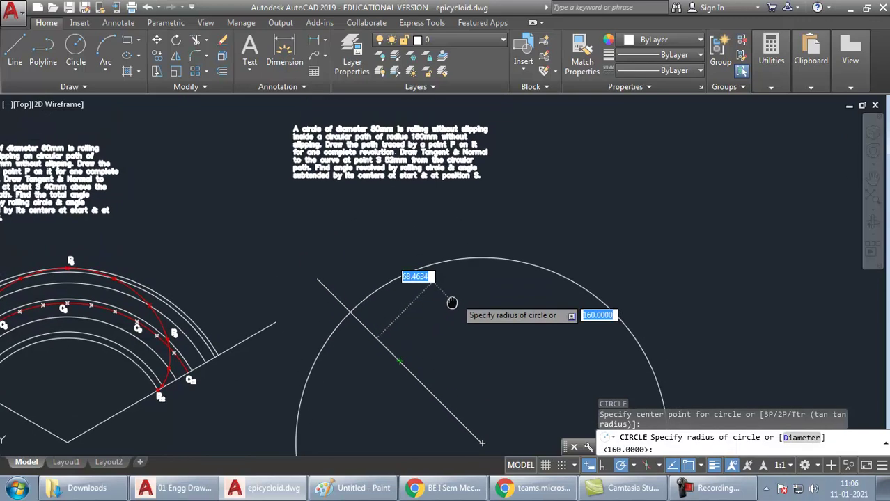
pyautogui.hotkey('alt', 'Tab')
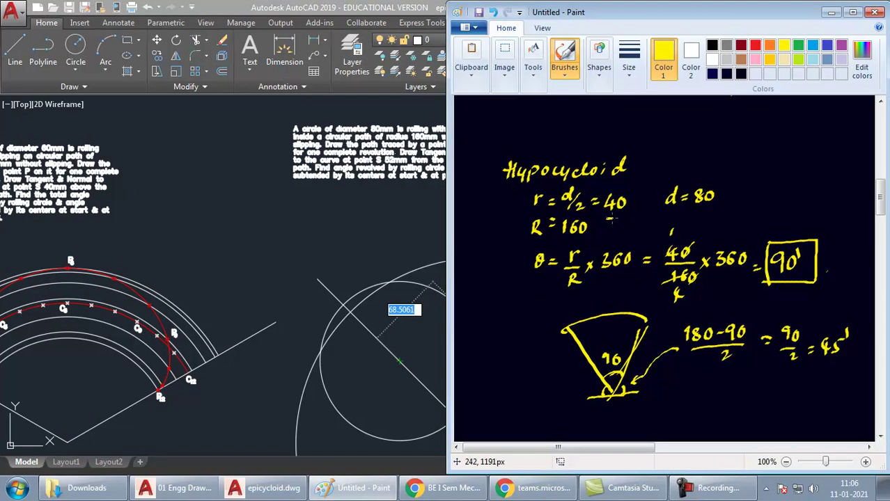
pyautogui.hotkey('alt', 'Tab')
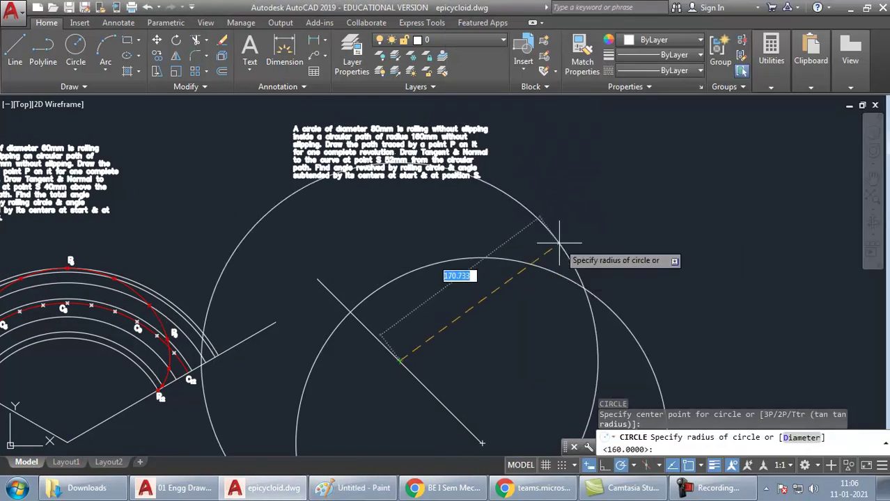
pyautogui.write('40')
pyautogui.press('Return')
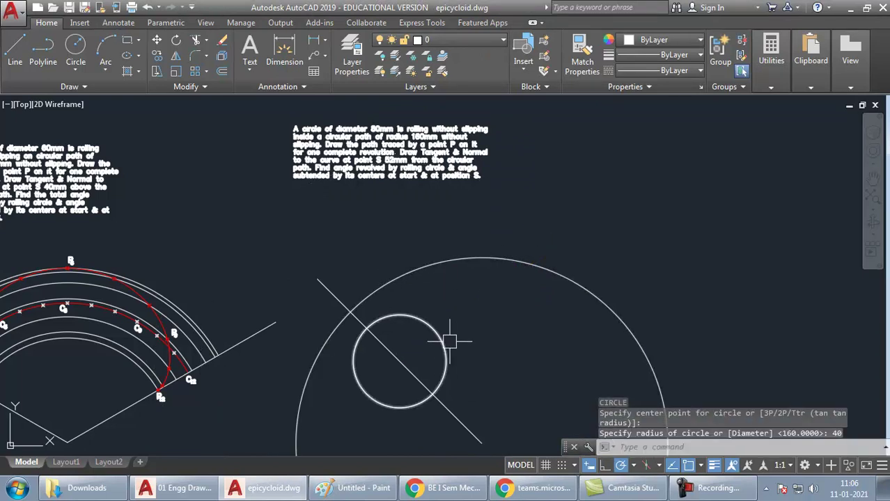
# Select and clear the large and small circles, leaving the small circle selected
pyautogui.click(378, 287)
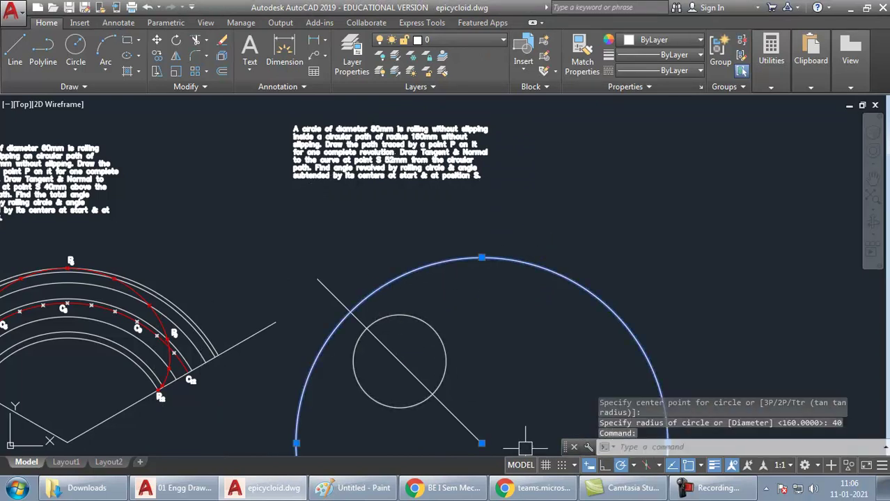
pyautogui.press('Escape')
pyautogui.click(445, 343)
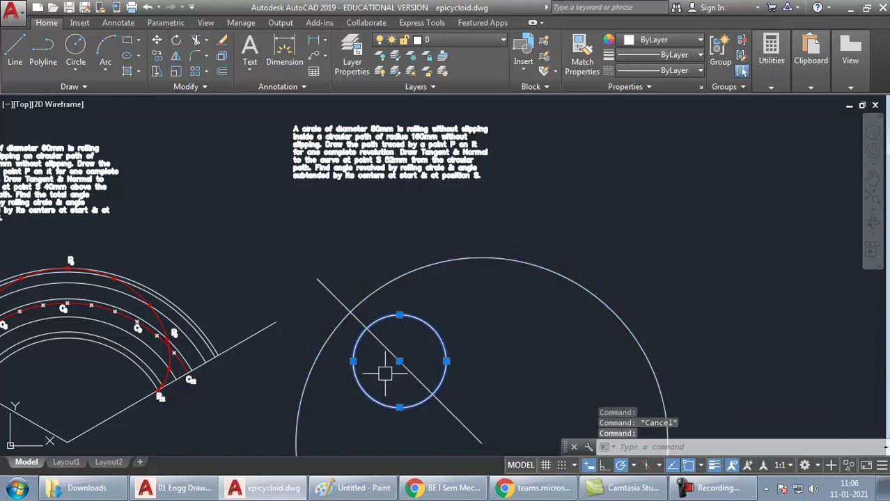
pyautogui.press('Escape')
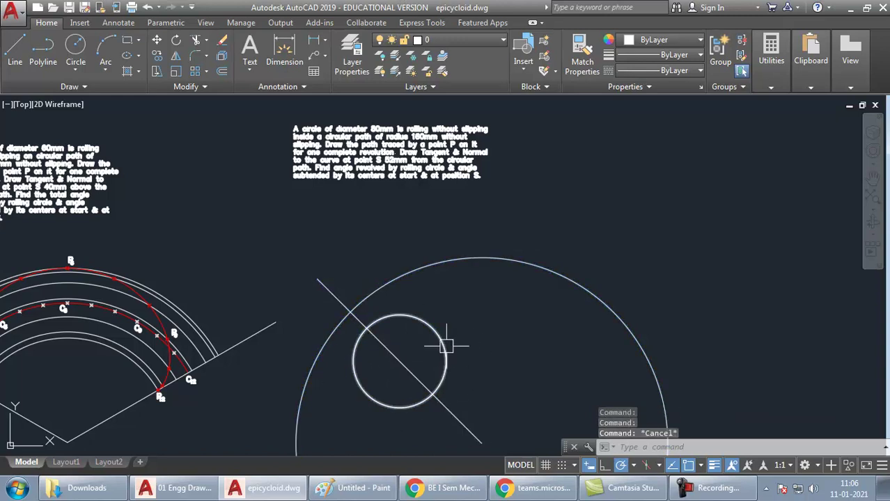
pyautogui.click(446, 337)
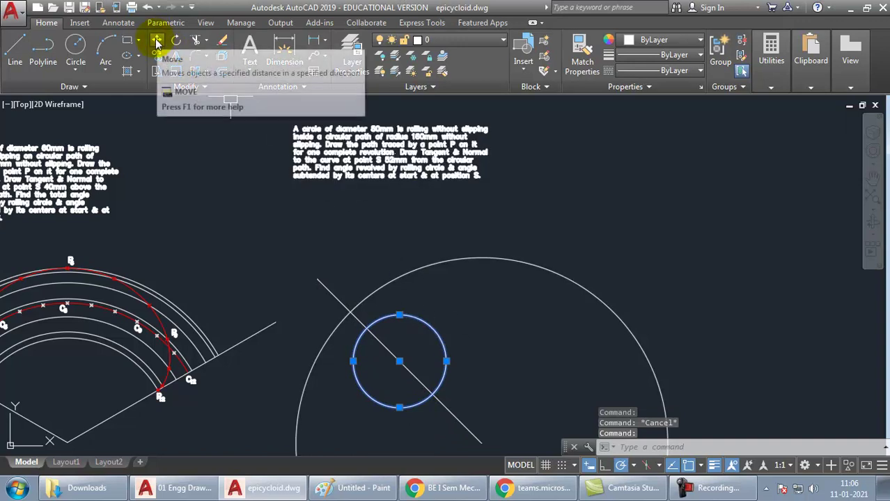
# Move the 40-radius circle from its line intersection to the 160-radius circle's inside edge
pyautogui.write('M')
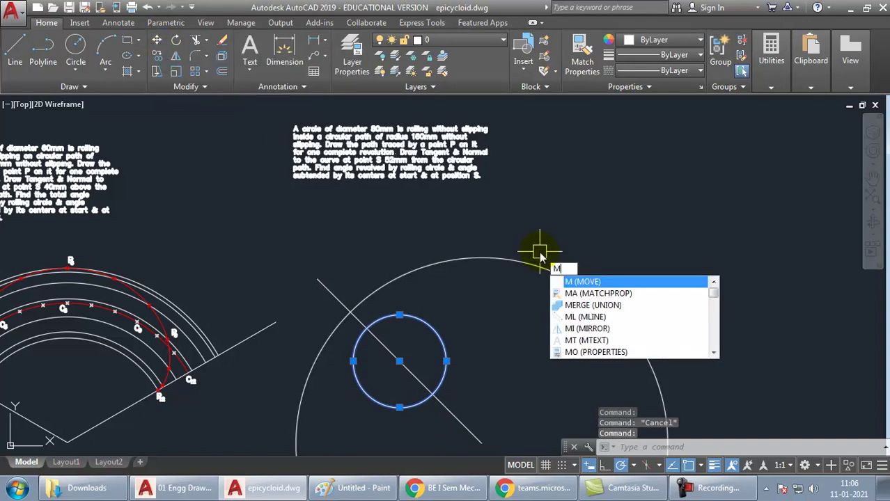
pyautogui.press('Return')
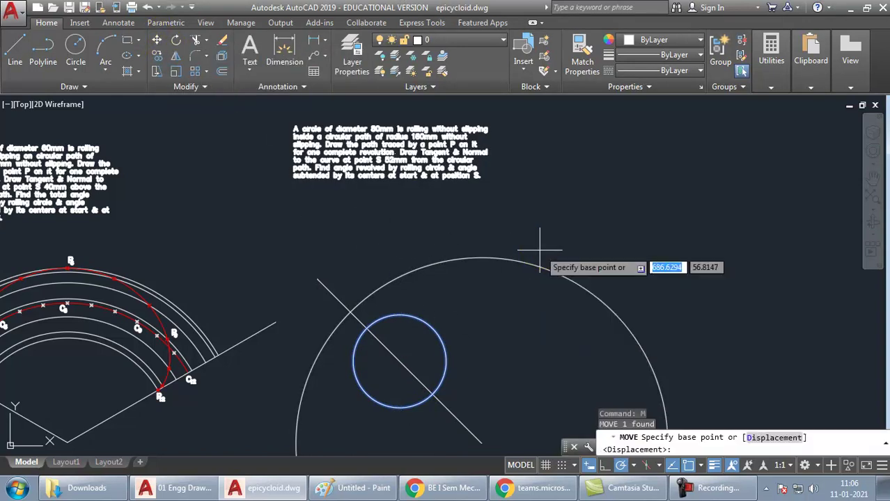
pyautogui.click(367, 327)
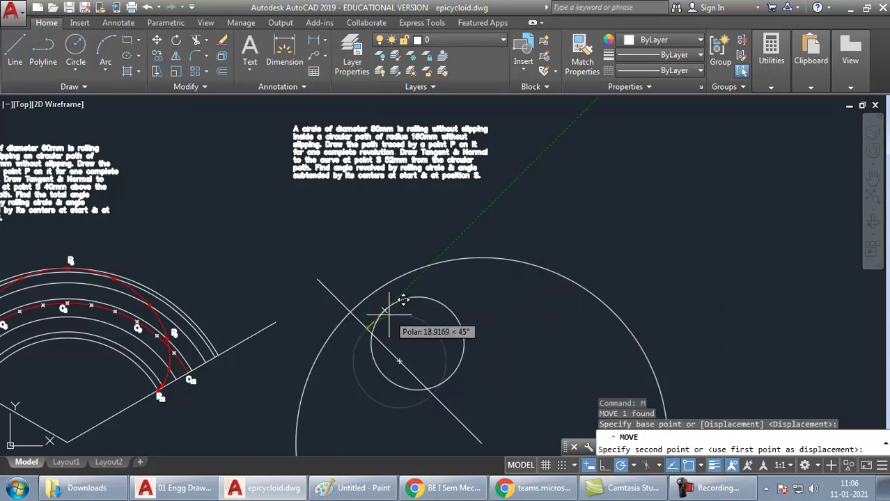
pyautogui.click(350, 312)
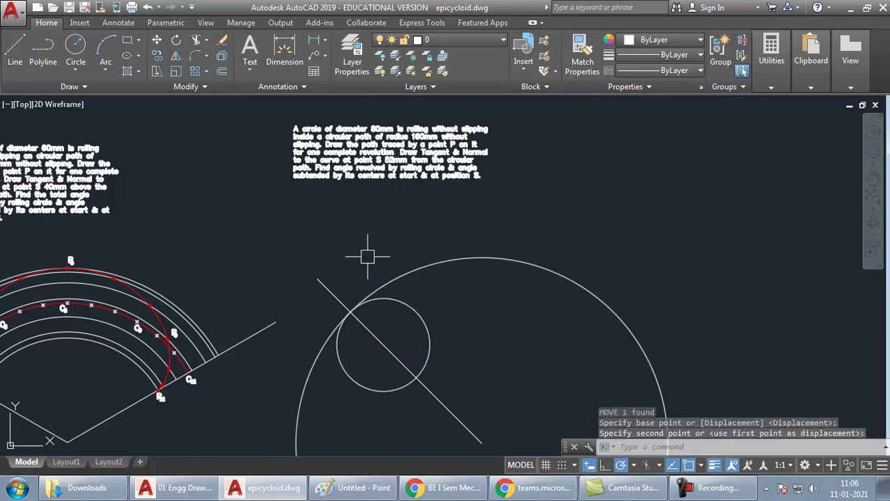
pyautogui.click(411, 312)
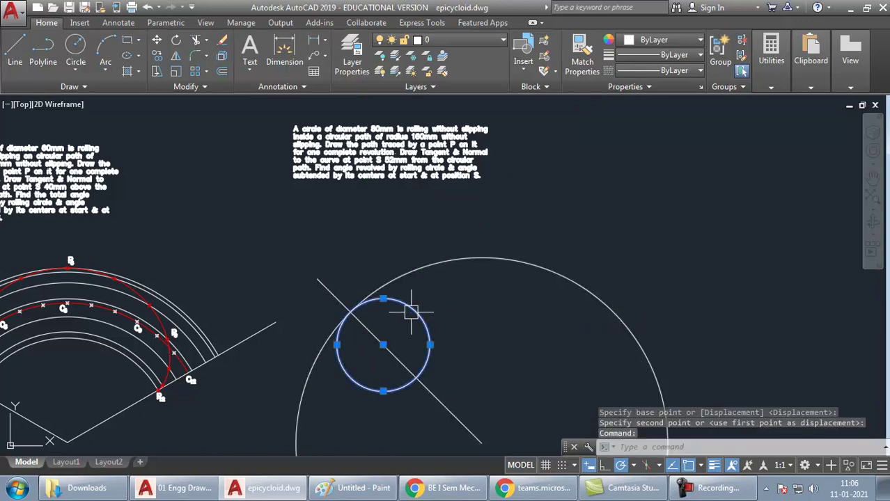
pyautogui.click(418, 266)
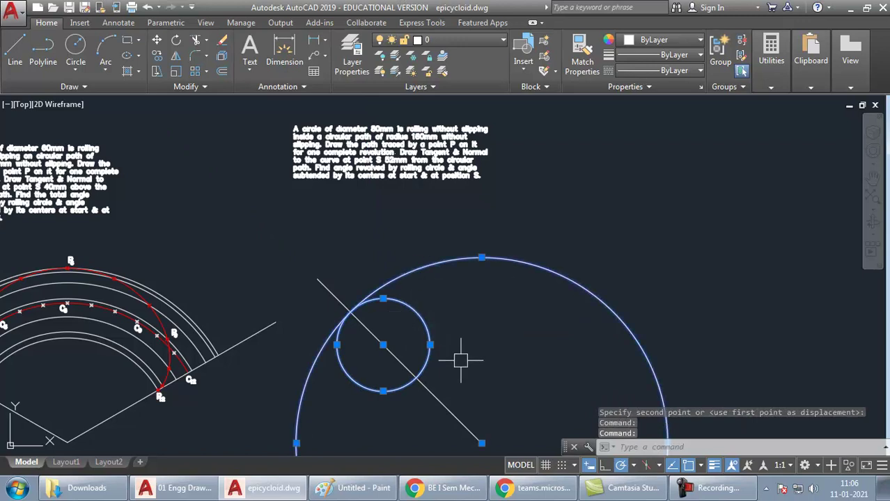
pyautogui.press('Escape')
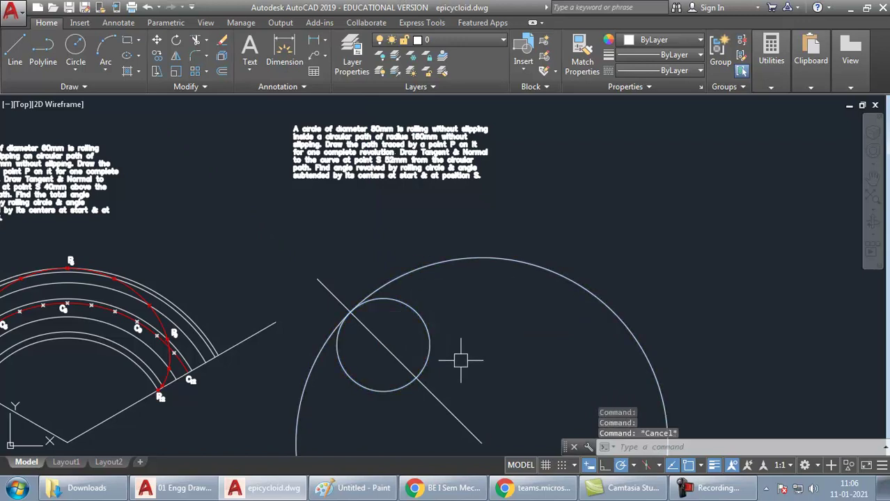
# Trim the 135° line's end beyond the 160-radius circle, then reselect the line
pyautogui.write('r')
pyautogui.press('Return')
pyautogui.press('Return')
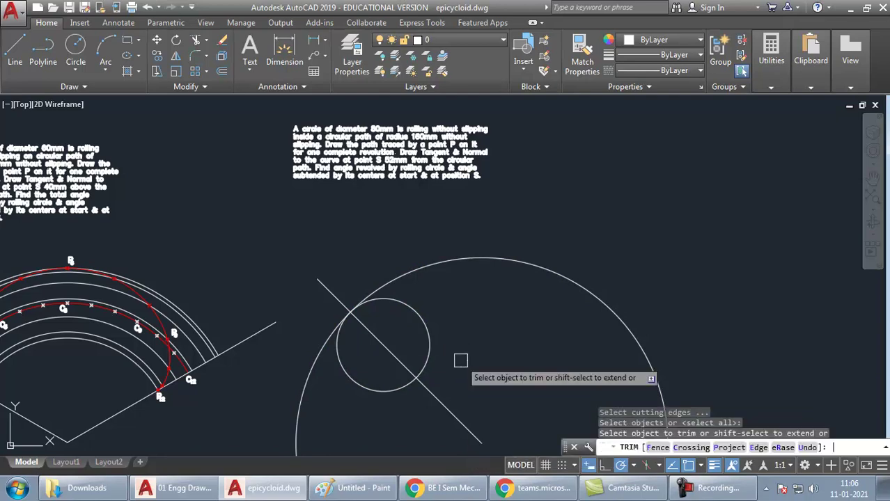
pyautogui.click(324, 286)
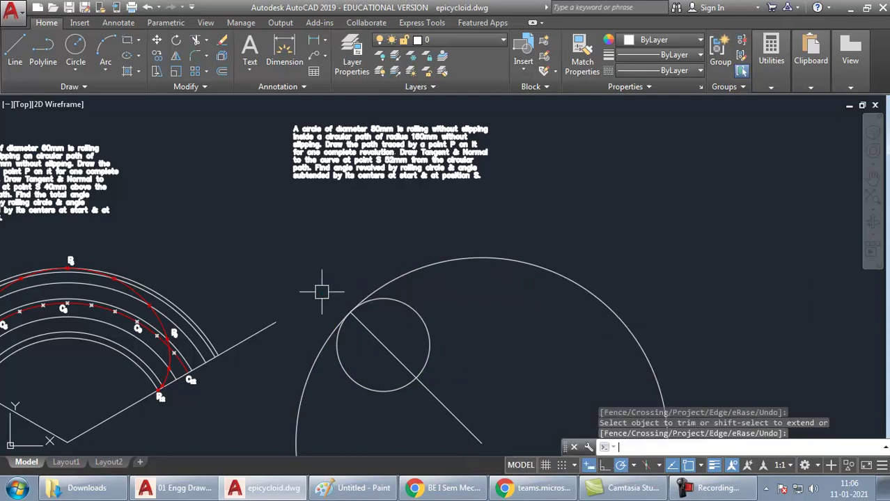
pyautogui.press('Return')
pyautogui.moveTo(489, 346); pyautogui.dragTo(457, 267, button='middle')
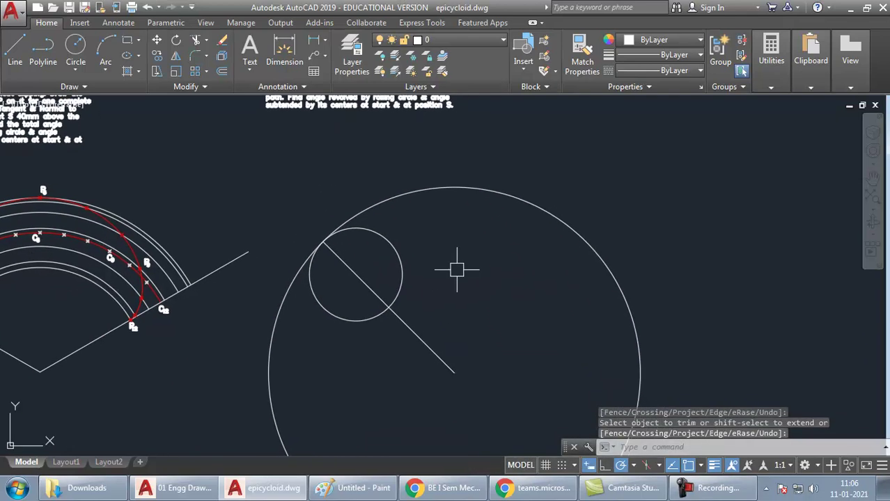
pyautogui.click(403, 327)
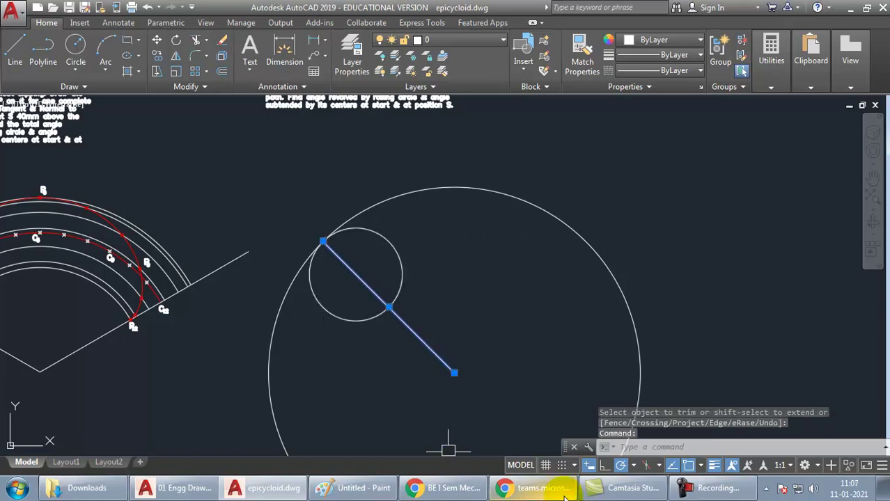
pyautogui.moveTo(175, 487)
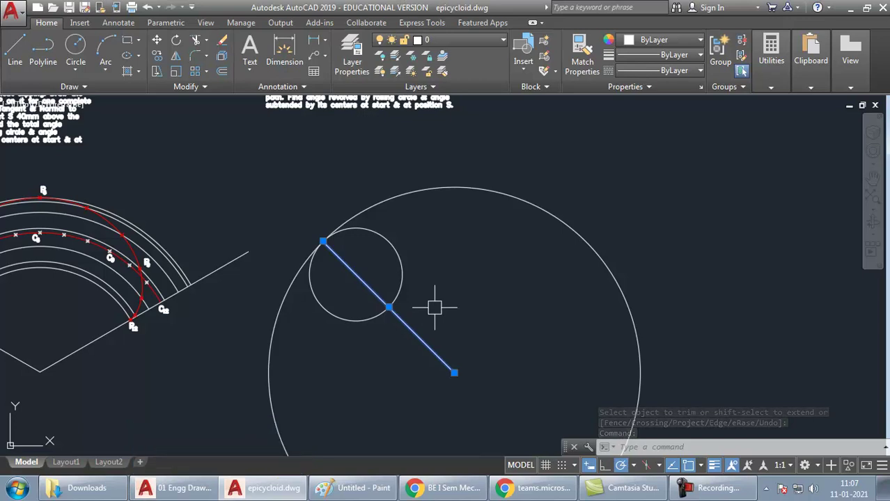
pyautogui.press('Escape')
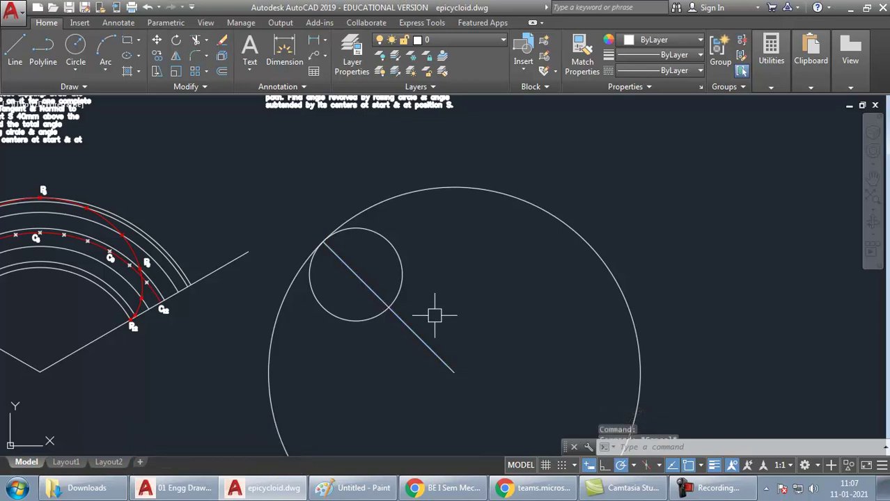
pyautogui.click(418, 326)
# Rotate a copy of the diagonal radius line by -90° about the large circle's centre
pyautogui.write('ro')
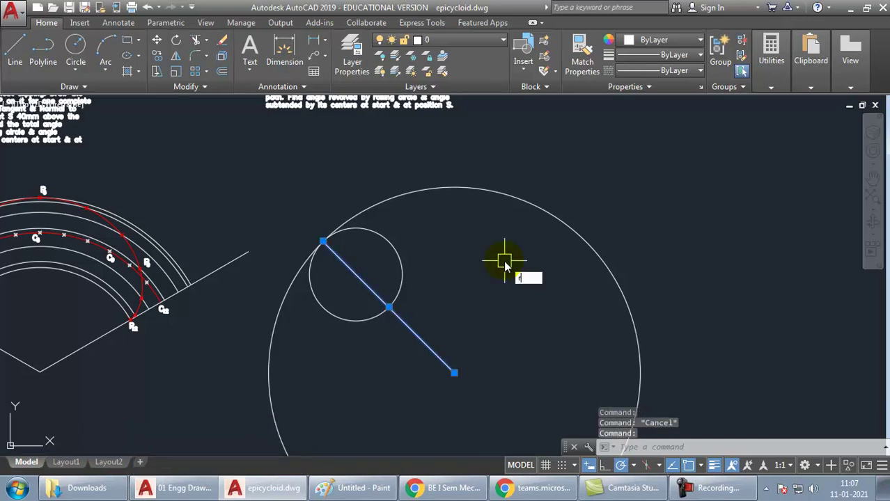
pyautogui.press('Return')
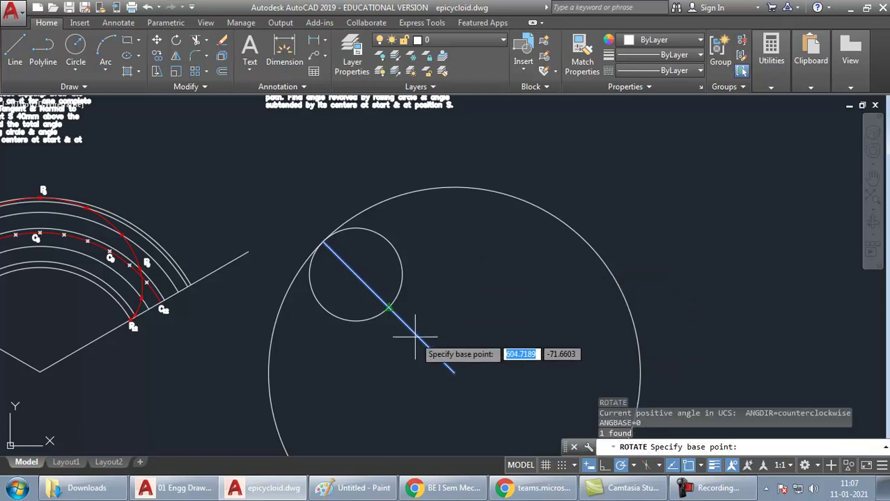
pyautogui.click(454, 374)
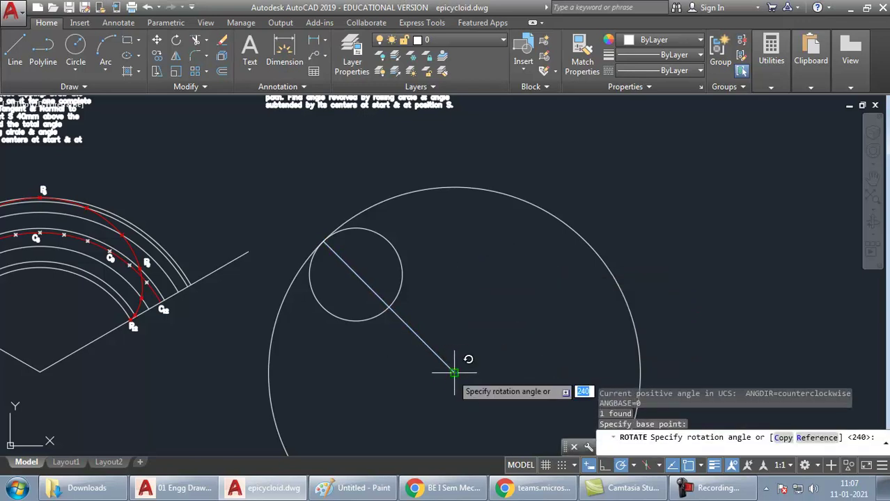
pyautogui.rightClick(479, 271)
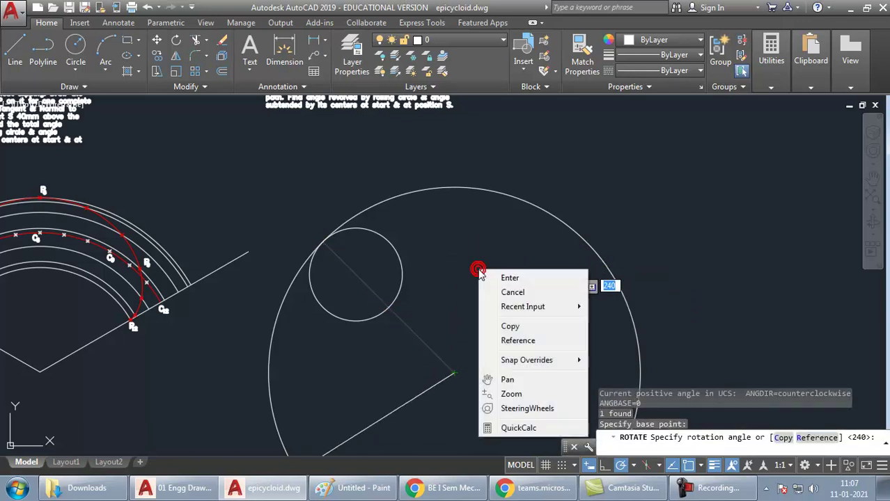
pyautogui.click(516, 327)
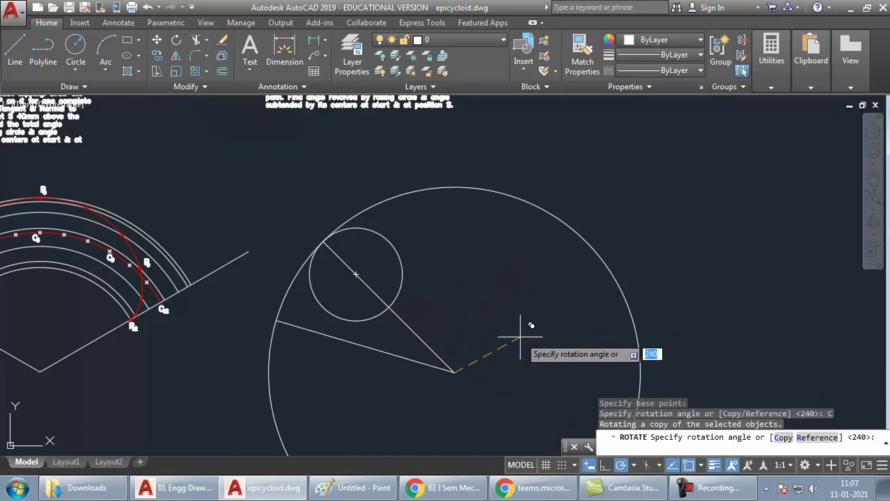
pyautogui.write('-90')
pyautogui.press('Return')
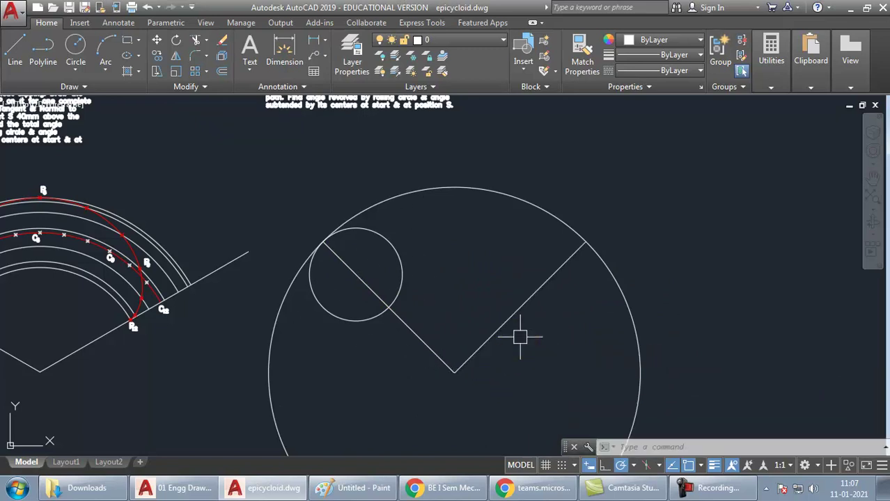
pyautogui.click(408, 331)
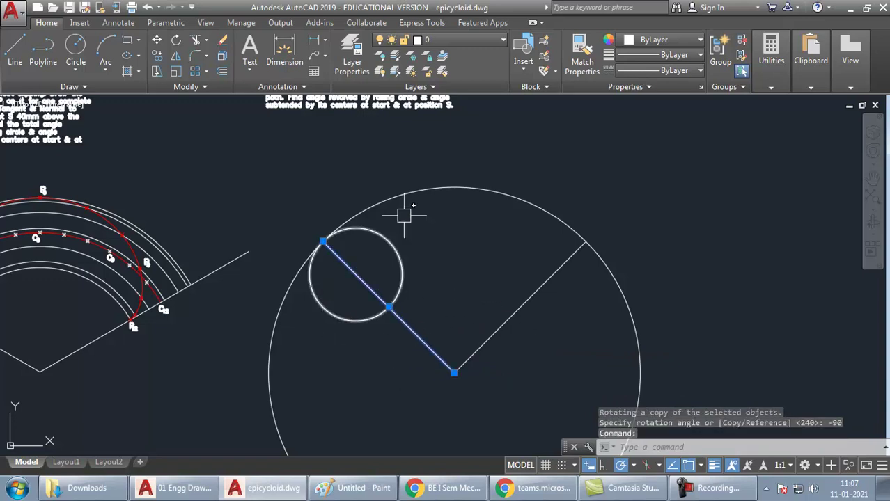
pyautogui.press('Escape')
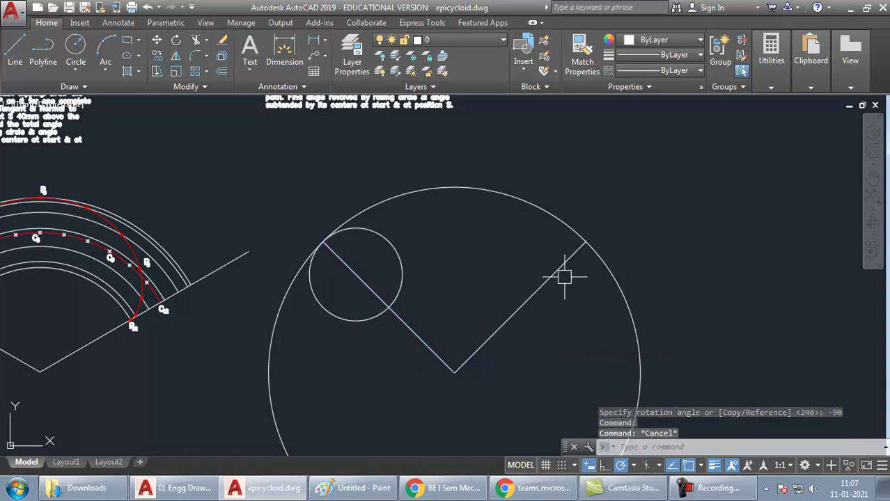
# Trim the large circle's lower part against the two V lines, then zoom in on the sector
pyautogui.click(417, 337)
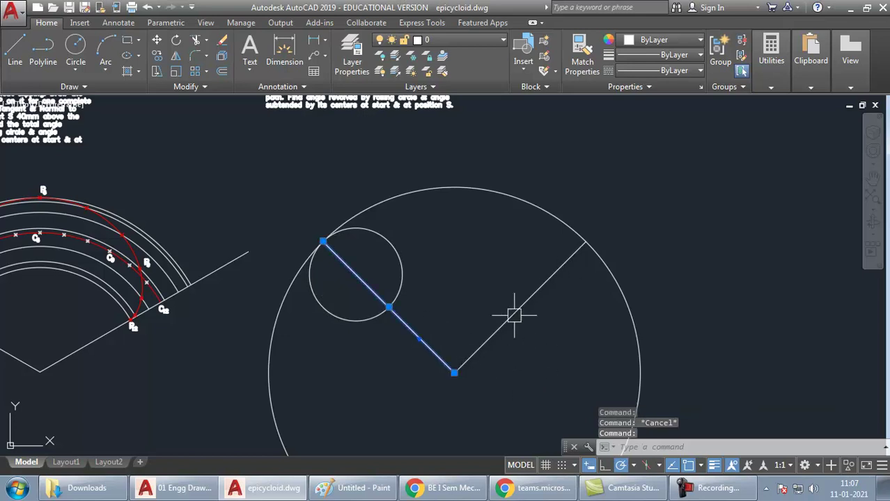
pyautogui.click(517, 312)
pyautogui.write('tr')
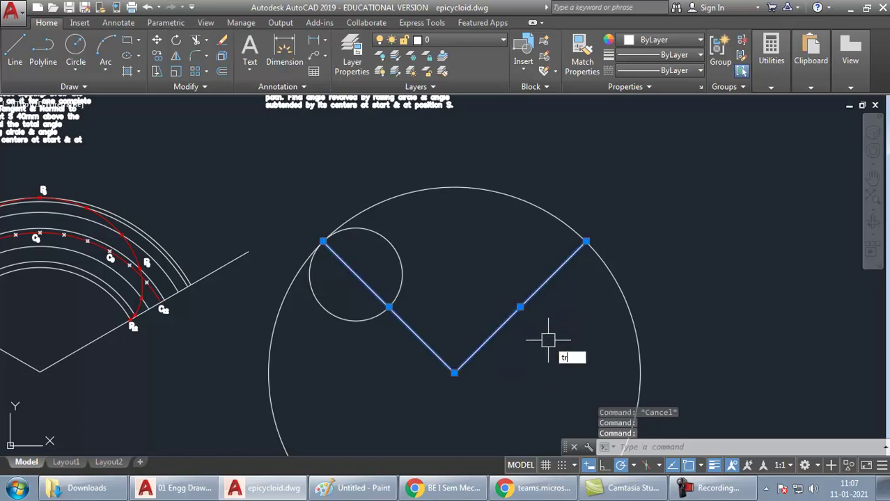
pyautogui.press('Return')
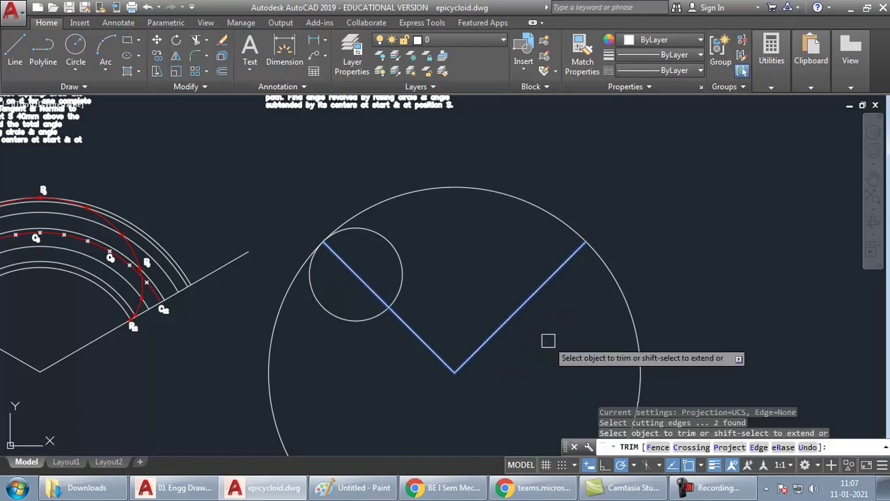
pyautogui.click(620, 280)
pyautogui.press('Return')
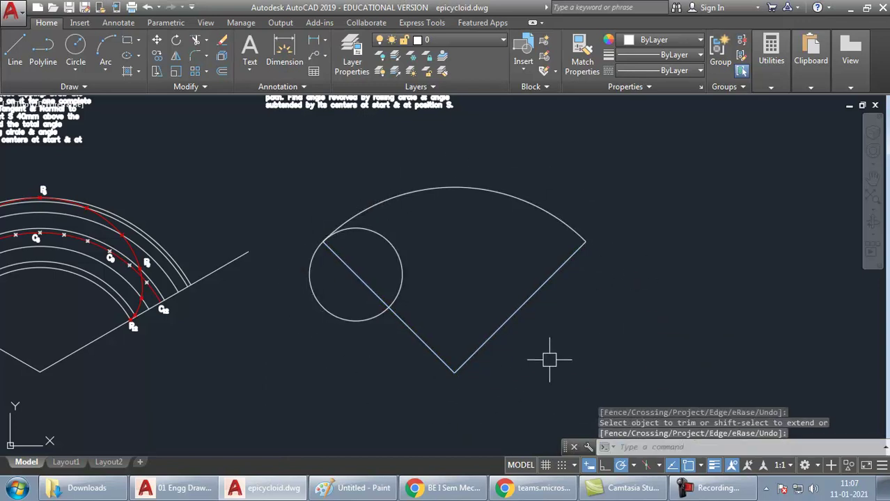
pyautogui.write('z')
pyautogui.press('Return')
pyautogui.click(295, 167)
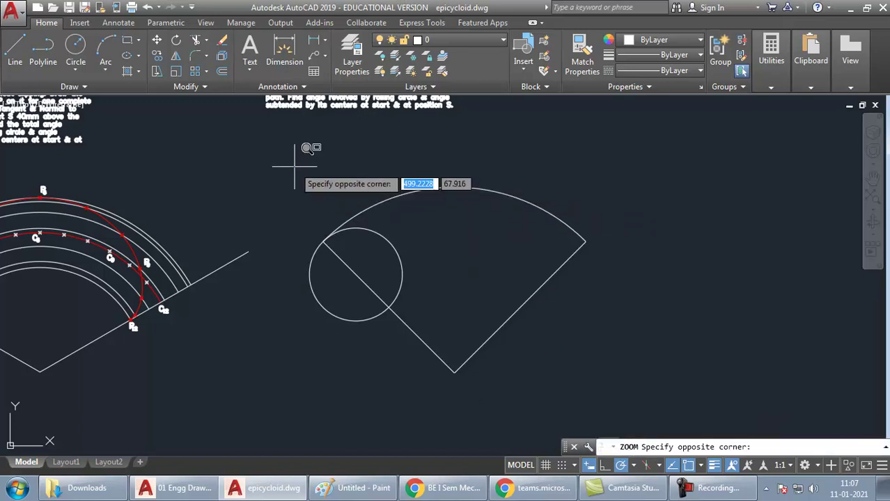
pyautogui.click(596, 387)
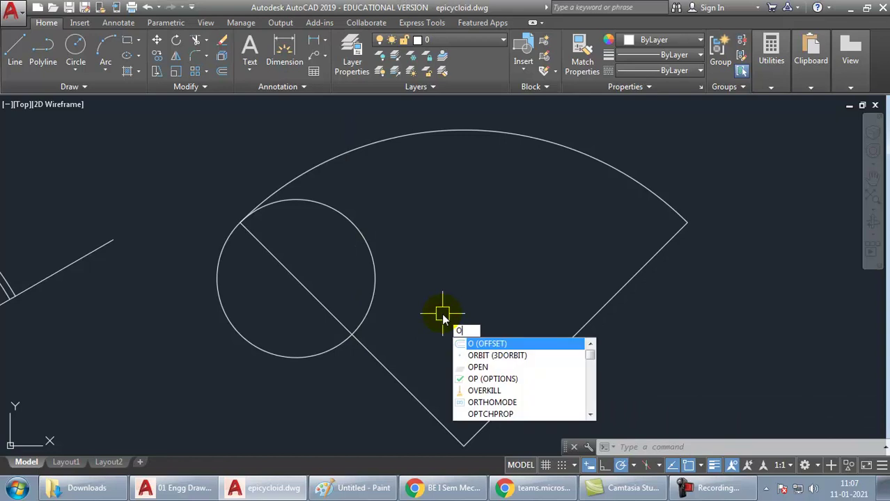
# Offset the outer 160-radius arc through the small circle's centre to make a concentric inner arc
pyautogui.press('Return')
pyautogui.rightClick(445, 248)
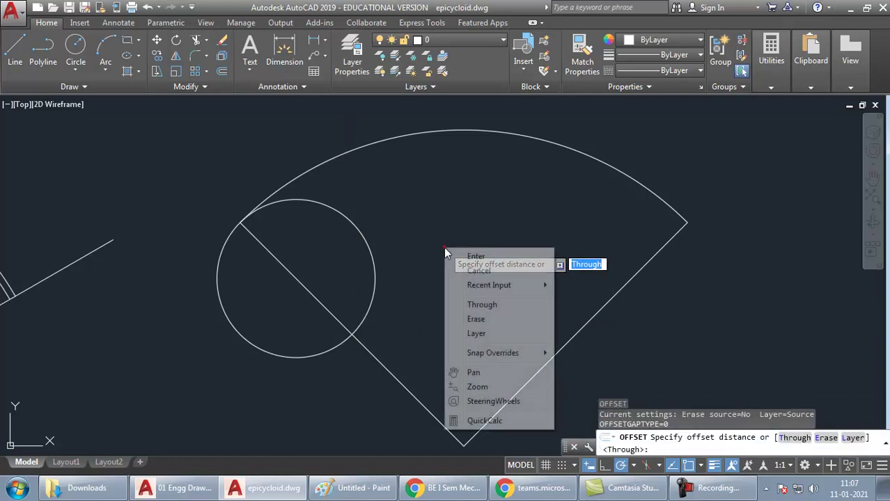
pyautogui.click(496, 306)
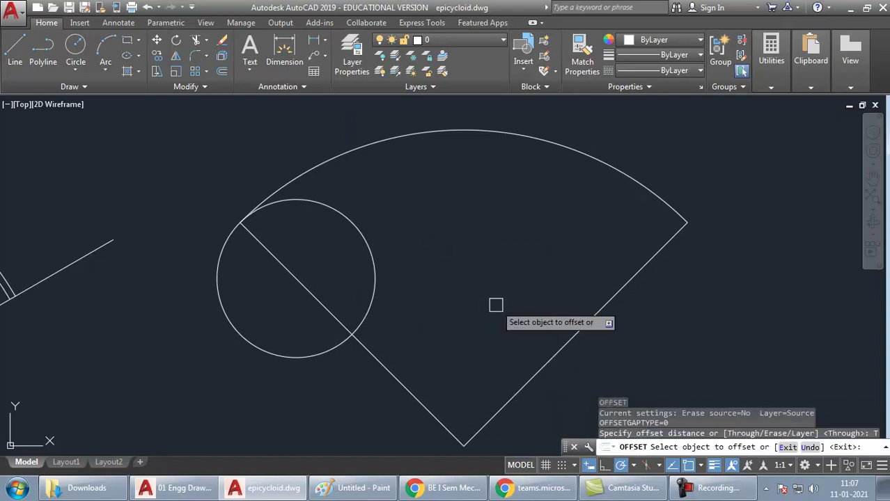
pyautogui.click(355, 146)
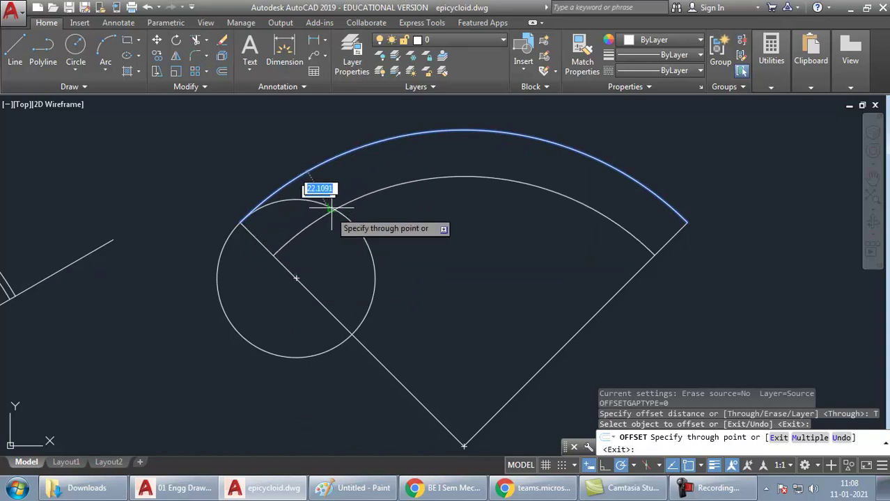
pyautogui.click(296, 279)
pyautogui.press('Escape')
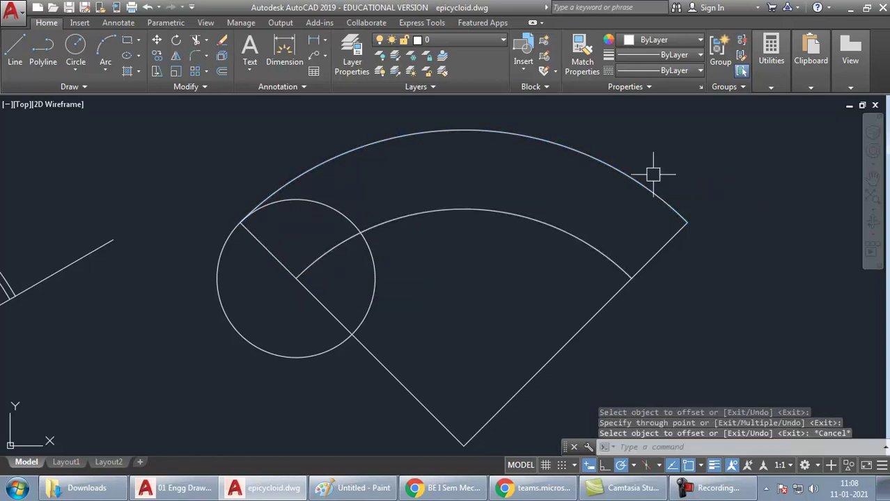
pyautogui.click(416, 219)
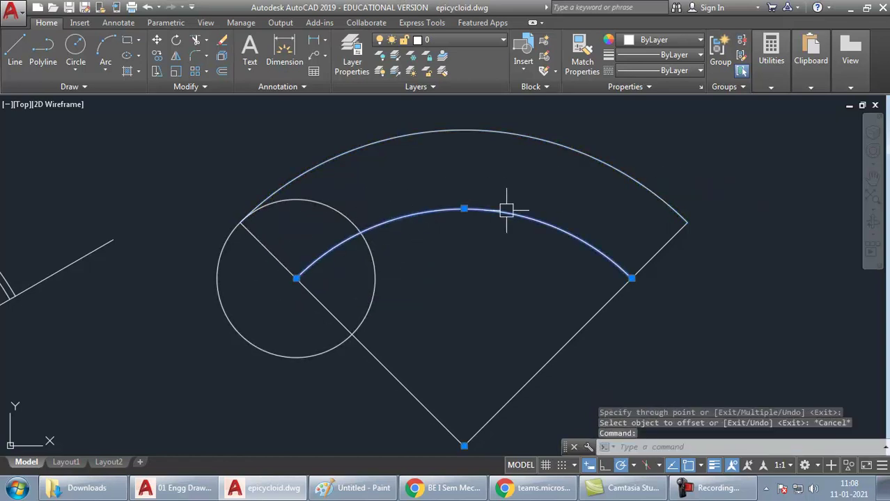
pyautogui.press('Escape')
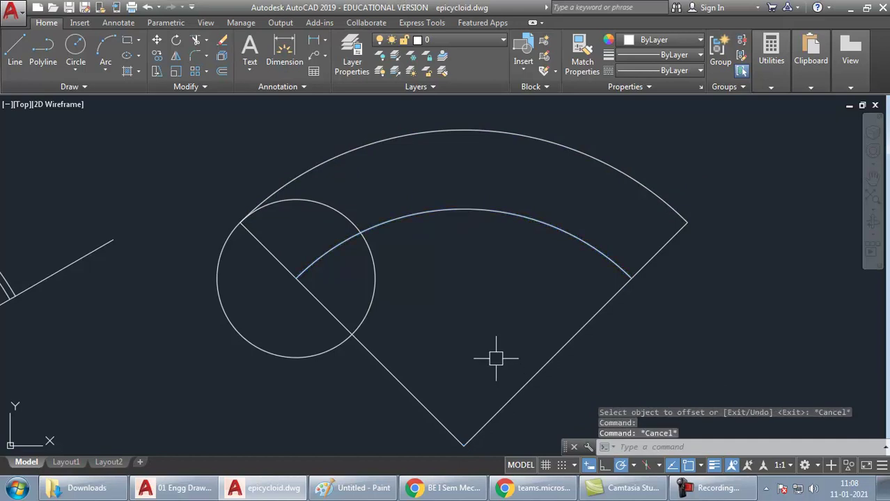
pyautogui.click(449, 209)
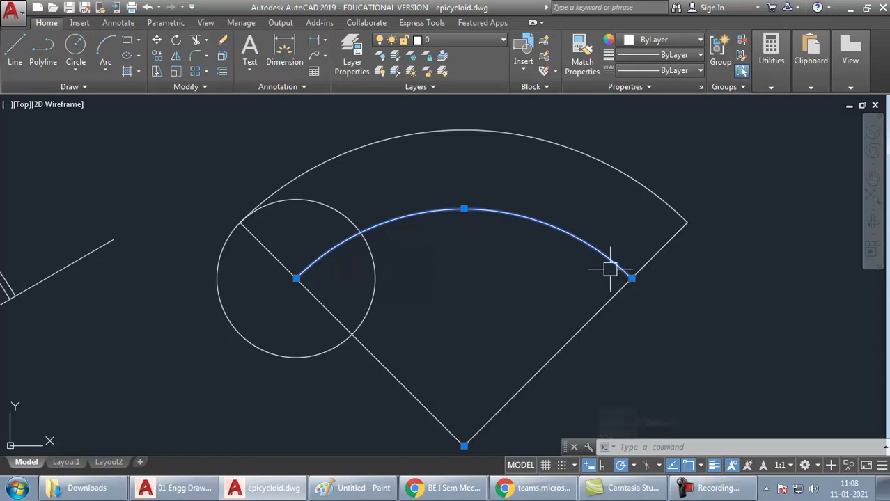
# Use DIV to split the inner arc into 12 equal segments
pyautogui.press('Escape')
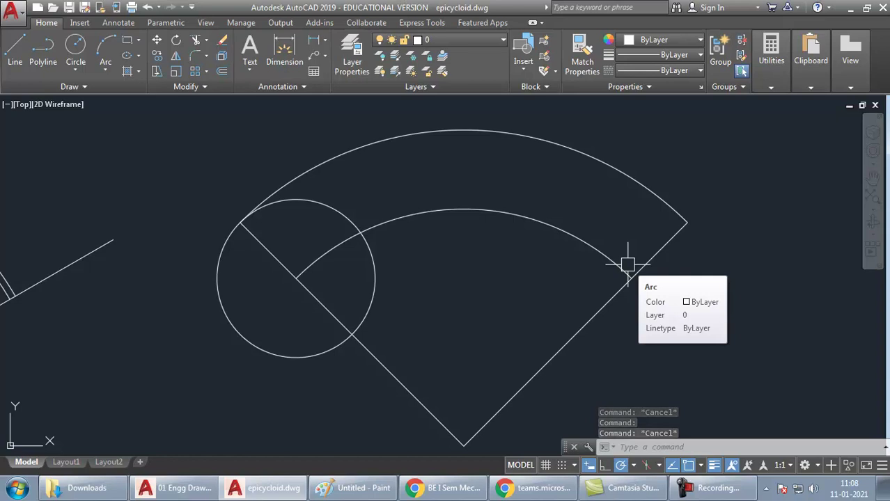
pyautogui.write('DIV')
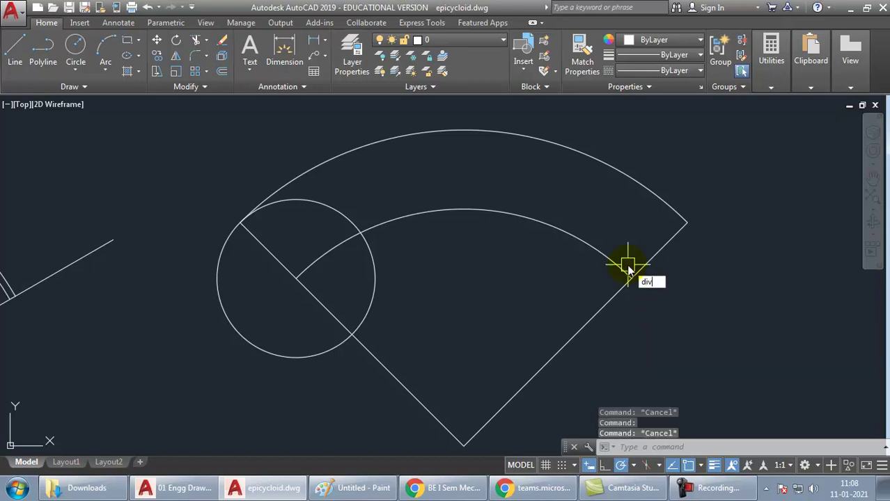
pyautogui.press('Return')
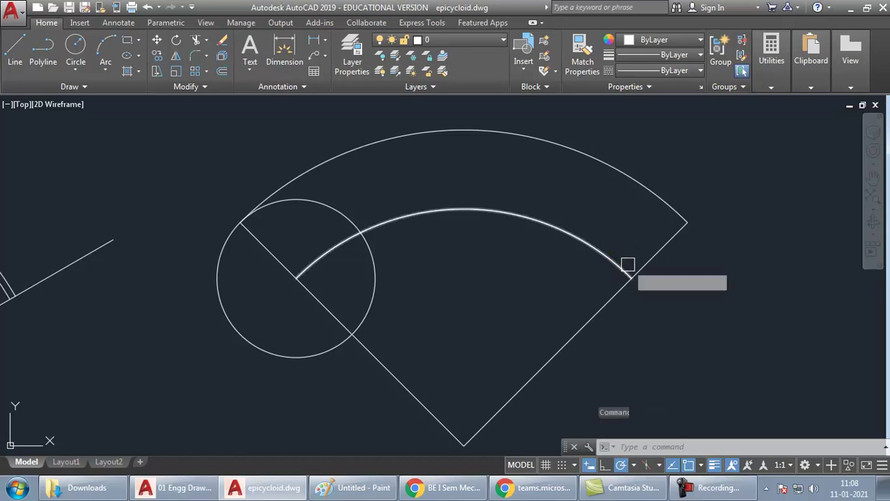
pyautogui.click(495, 214)
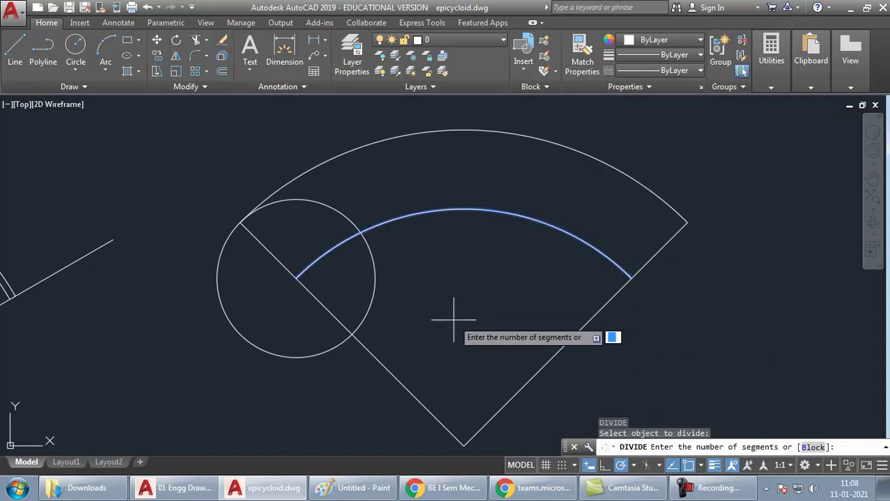
pyautogui.press('Return')
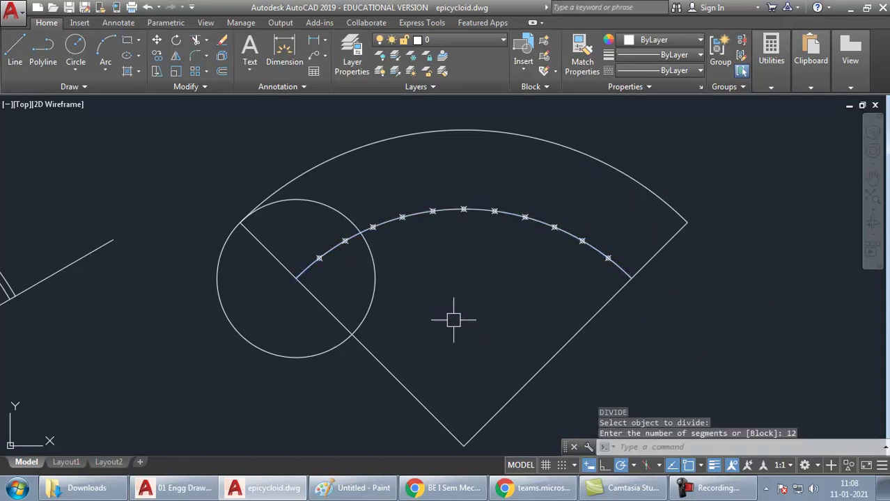
pyautogui.click(367, 185)
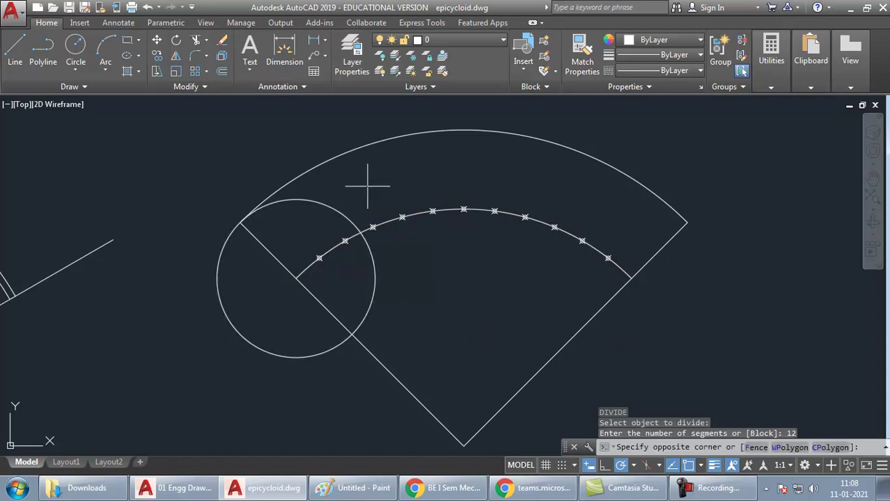
pyautogui.click(528, 261)
# Find the existing C9 label in the earlier construction and copy it
pyautogui.press('Escape')
pyautogui.moveTo(259, 308); pyautogui.dragTo(208, 197, button='middle')
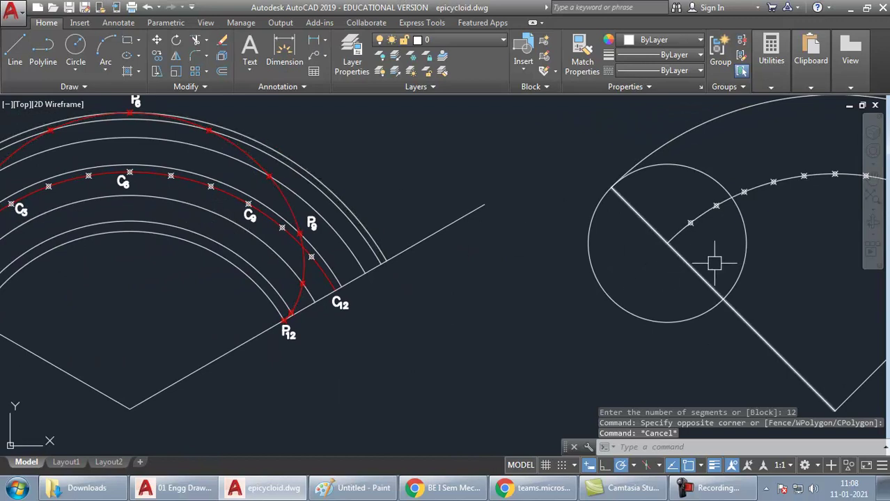
pyautogui.moveTo(807, 258)
pyautogui.mouseDown(button='middle')
pyautogui.moveTo(522, 277)
pyautogui.moveTo(459, 293)
pyautogui.mouseUp(button='middle')
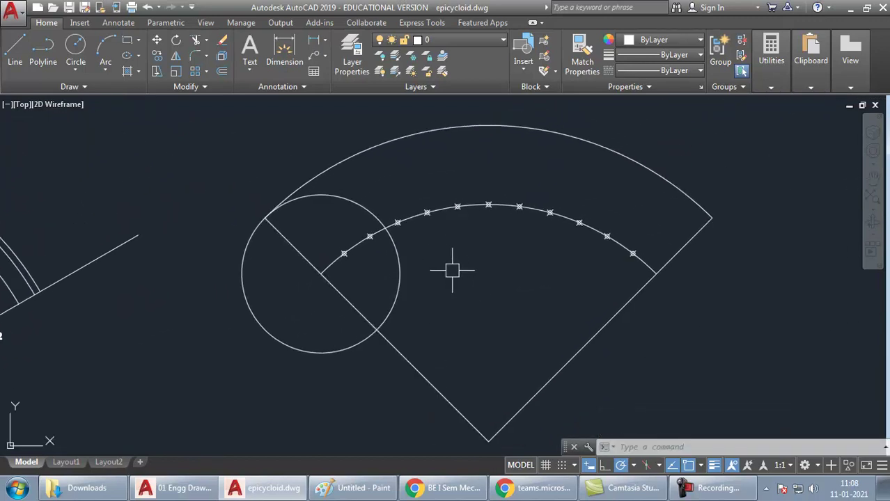
pyautogui.click(476, 304)
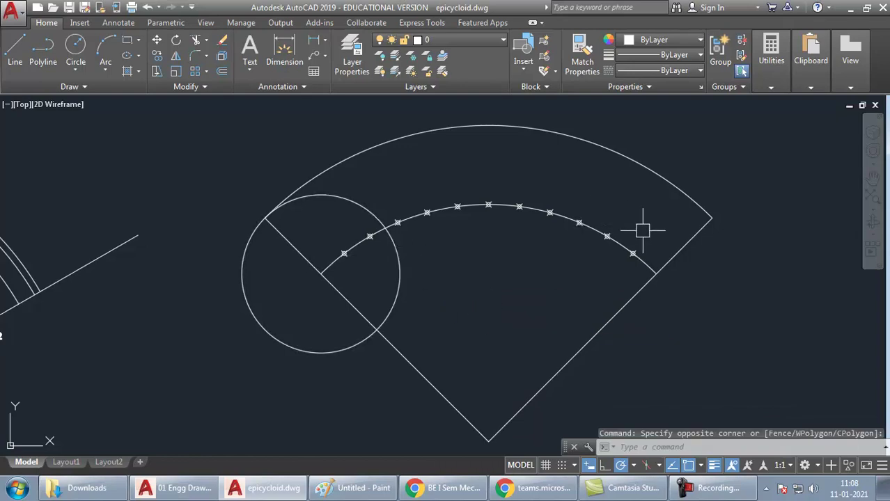
pyautogui.scroll(-2, 439, 294)
pyautogui.moveTo(439, 295); pyautogui.dragTo(648, 293, button='middle')
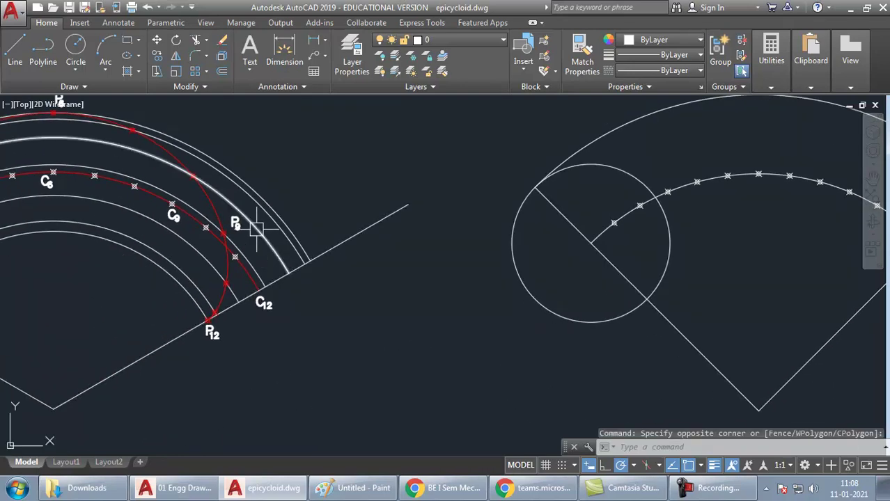
pyautogui.scroll(6, 209, 230)
pyautogui.click(179, 261)
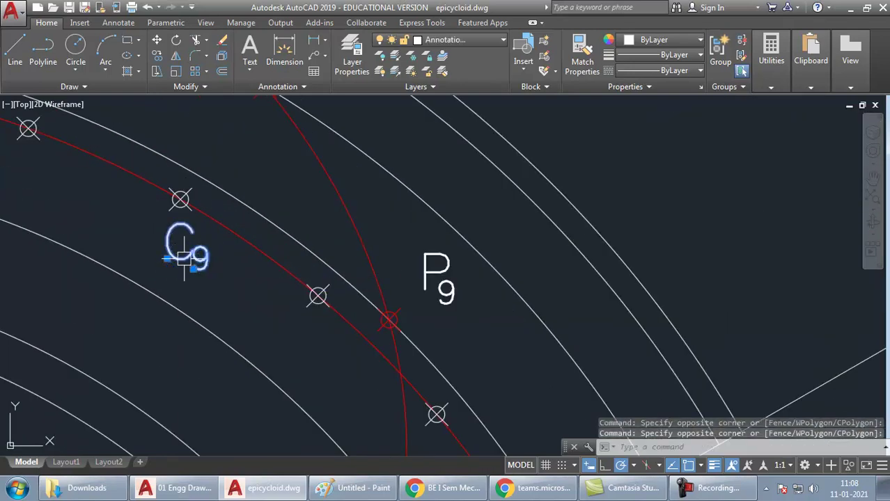
pyautogui.hotkey('ctrl', 'c')
# Paste copies of the C9 label at division points along the inner arc
pyautogui.hotkey('ctrl', 'v')
pyautogui.moveTo(574, 312); pyautogui.dragTo(105, 230, button='middle')
pyautogui.scroll(-2, 105, 230)
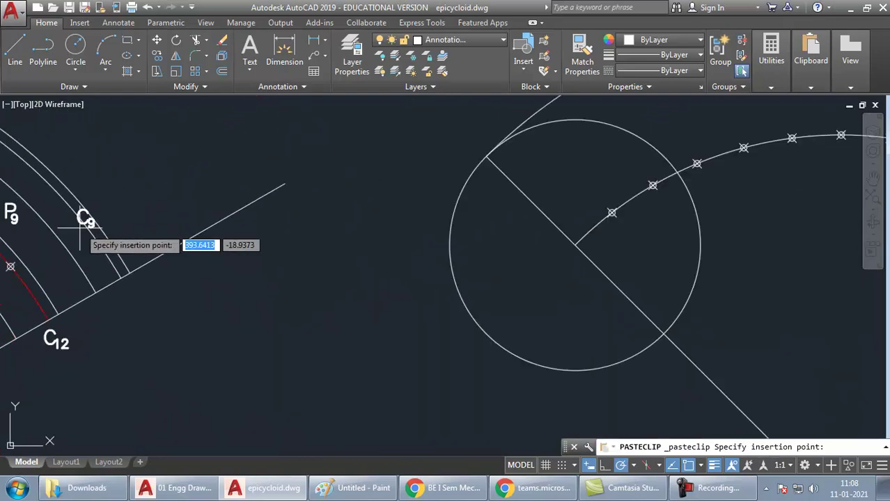
pyautogui.moveTo(665, 223)
pyautogui.mouseDown(button='middle')
pyautogui.moveTo(543, 254)
pyautogui.moveTo(470, 258)
pyautogui.mouseUp(button='middle')
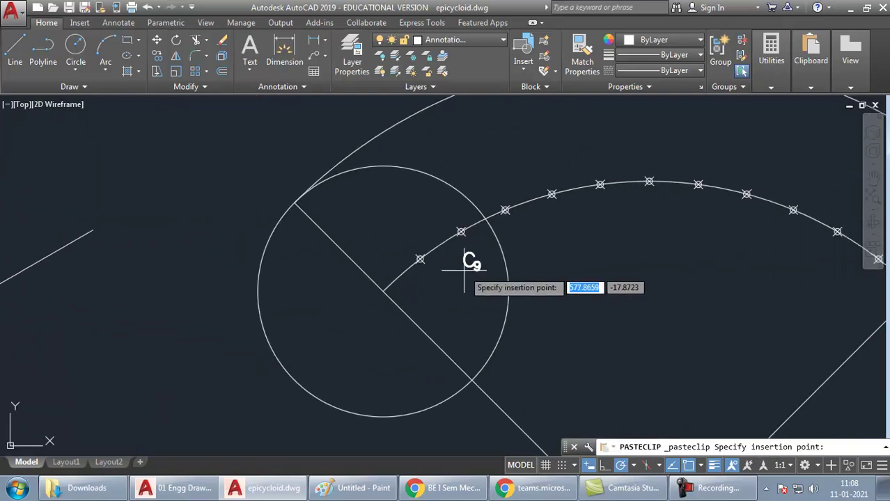
pyautogui.click(515, 228)
pyautogui.hotkey('ctrl', 'v')
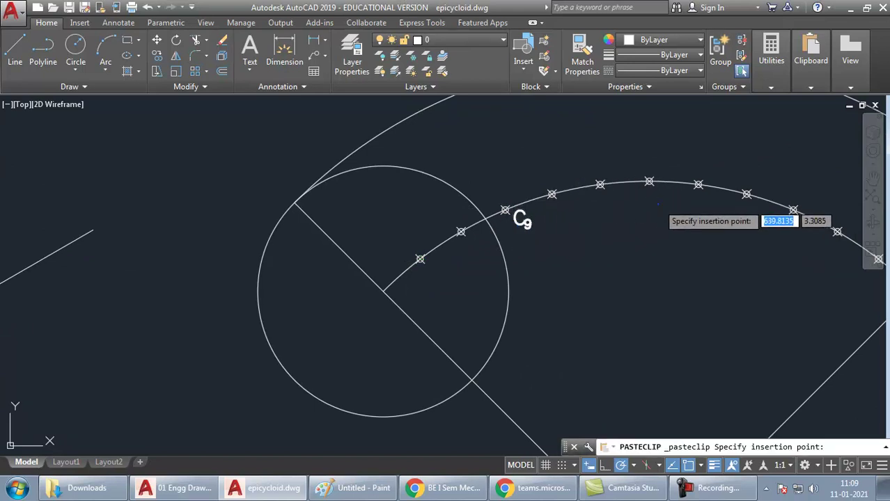
pyautogui.click(659, 202)
pyautogui.hotkey('ctrl', 'v')
pyautogui.click(794, 233)
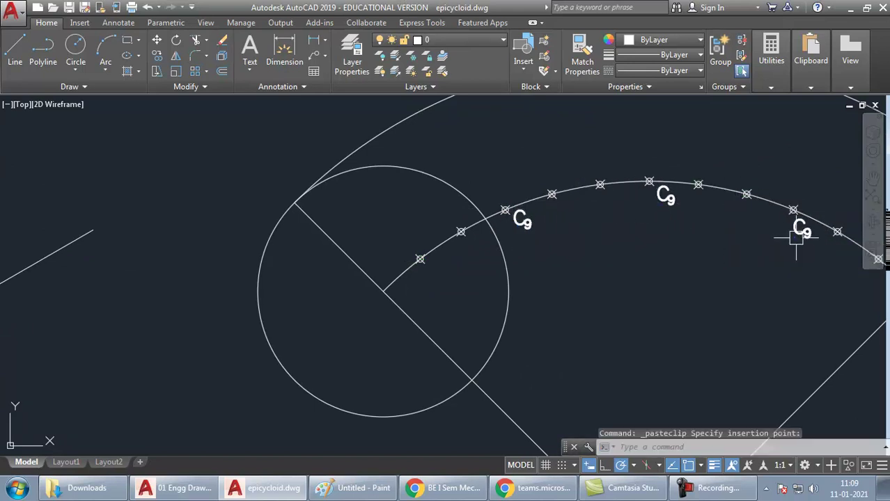
pyautogui.moveTo(792, 239); pyautogui.dragTo(685, 216, button='middle')
pyautogui.hotkey('ctrl', 'v')
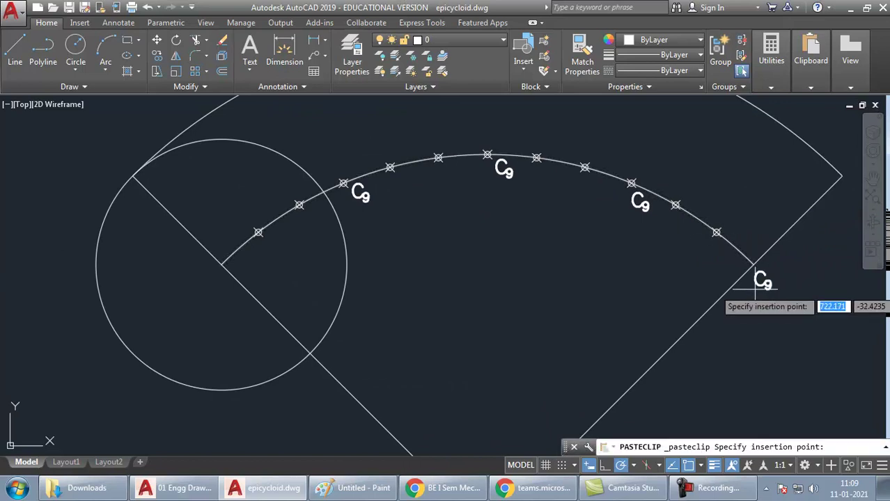
pyautogui.click(763, 285)
# Edit the copied labels to read C12 at the arc's end and C3
pyautogui.doubleClick(764, 285)
pyautogui.press('BackSpace')
pyautogui.write('12')
pyautogui.click(731, 313)
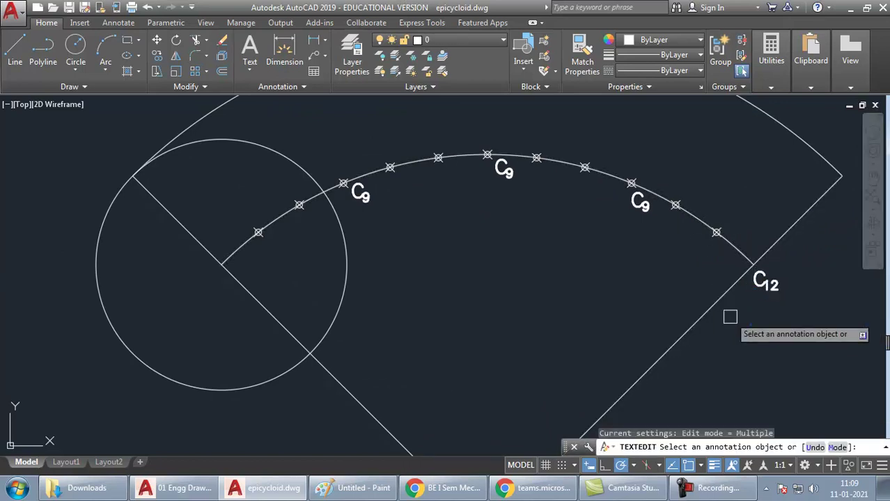
pyautogui.click(361, 193)
pyautogui.press('BackSpace')
pyautogui.write('3')
pyautogui.click(412, 235)
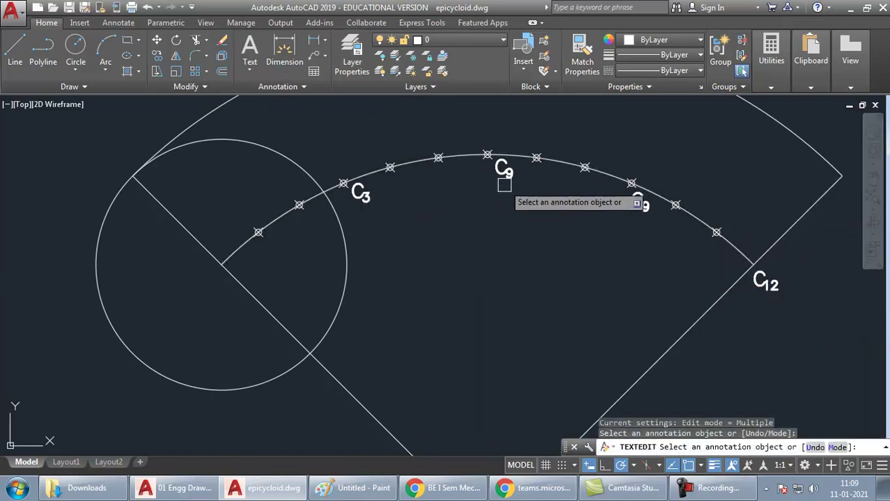
pyautogui.click(503, 169)
# Change the top label to C6 and recentre the view on the sector
pyautogui.press('BackSpace')
pyautogui.write('4')
pyautogui.click(501, 252)
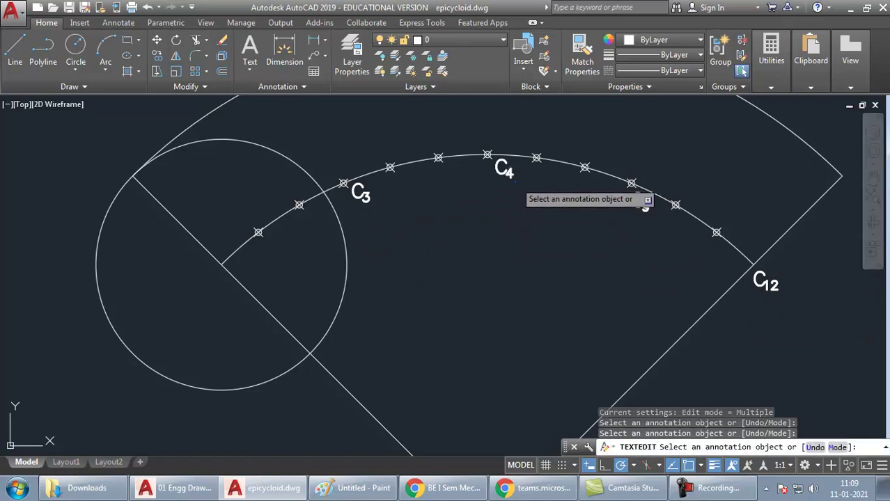
pyautogui.click(512, 174)
pyautogui.press('BackSpace')
pyautogui.write('6')
pyautogui.click(501, 285)
pyautogui.press('Escape')
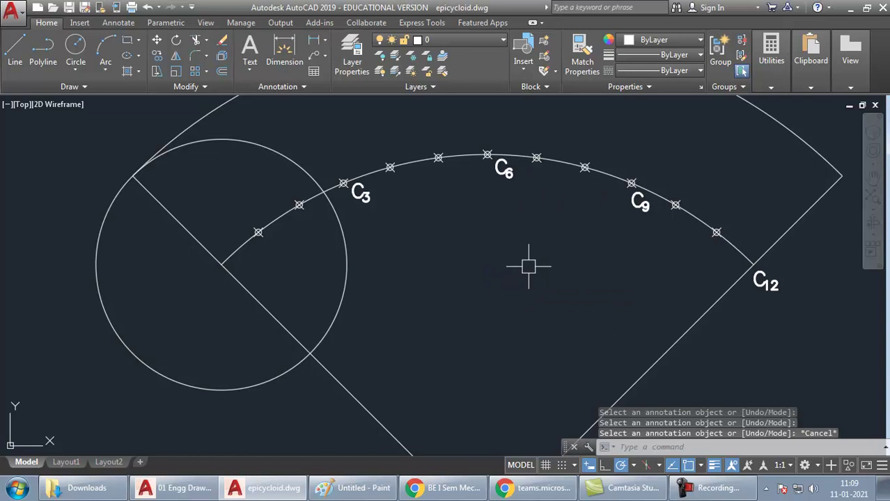
pyautogui.moveTo(528, 266); pyautogui.dragTo(526, 313, button='middle')
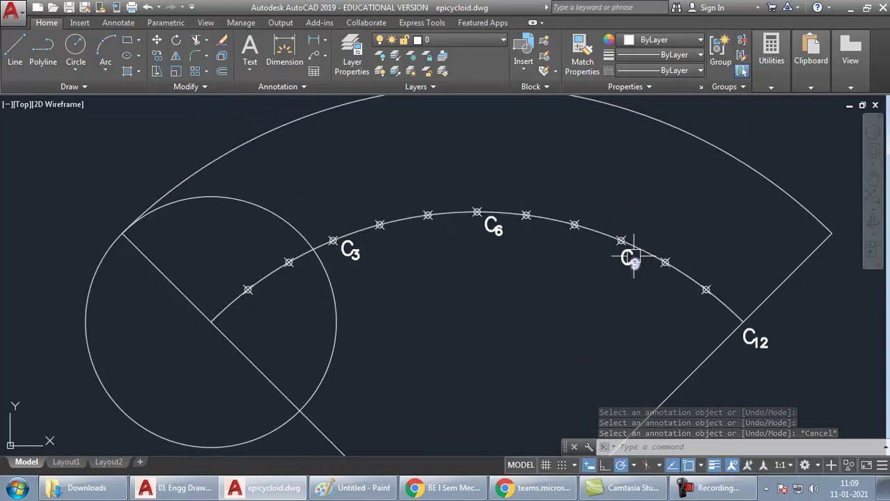
pyautogui.scroll(-2, 600, 276)
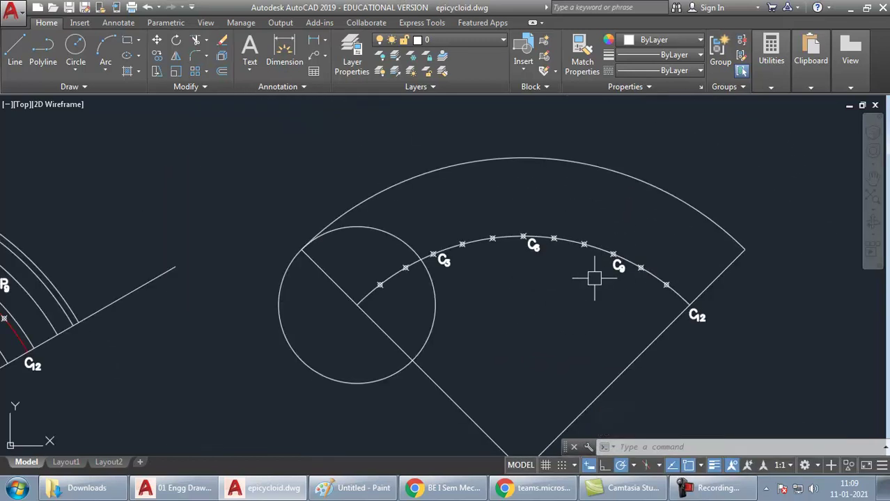
pyautogui.click(672, 195)
pyautogui.moveTo(589, 275); pyautogui.dragTo(555, 259, button='middle')
# Set the colour for new objects to Red
pyautogui.press('Escape')
pyautogui.click(536, 223)
pyautogui.press('Escape')
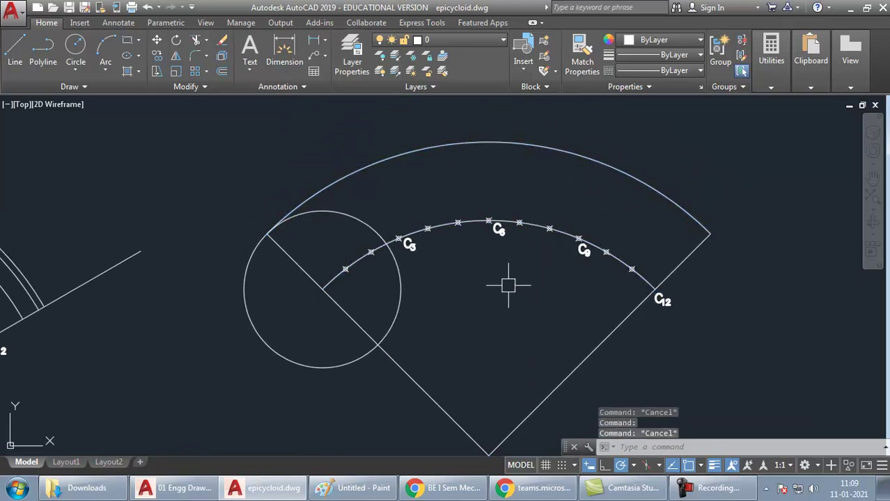
pyautogui.moveTo(504, 292); pyautogui.dragTo(503, 298, button='middle')
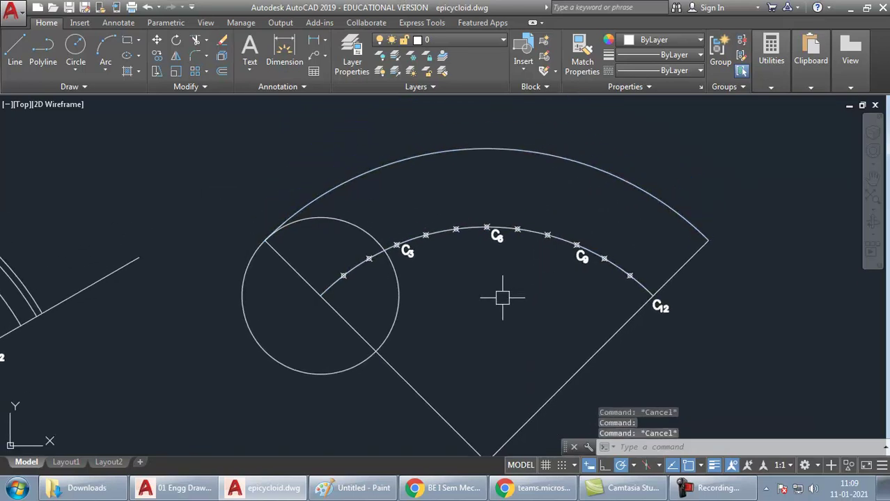
pyautogui.click(334, 224)
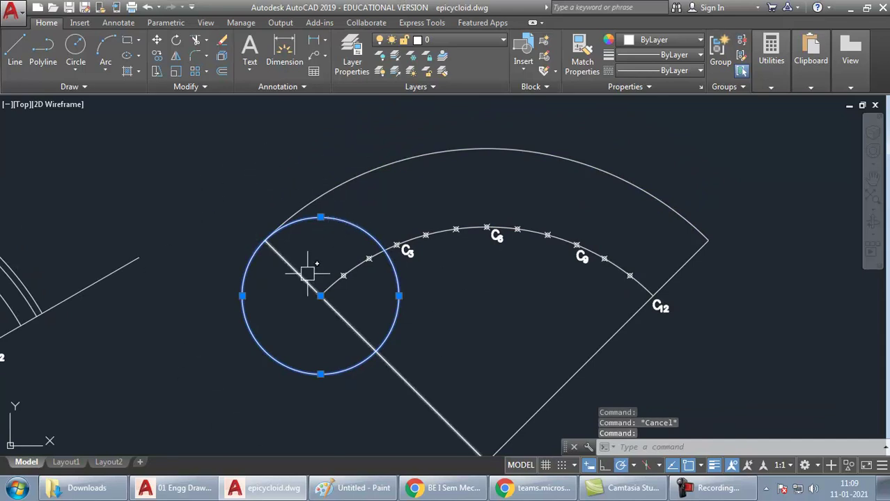
pyautogui.press('Escape')
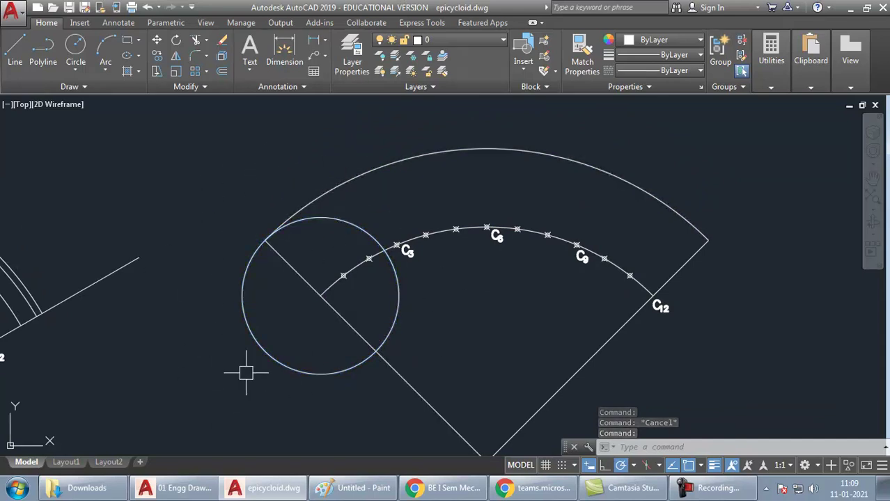
pyautogui.click(658, 40)
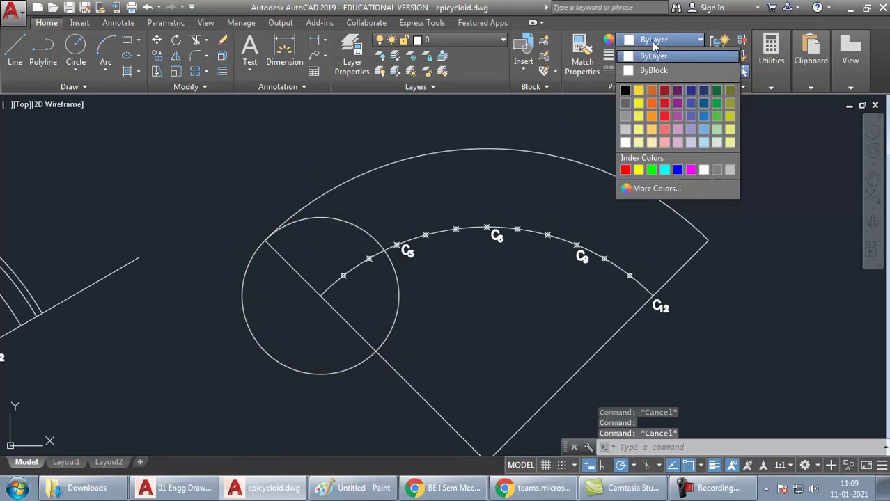
pyautogui.click(625, 171)
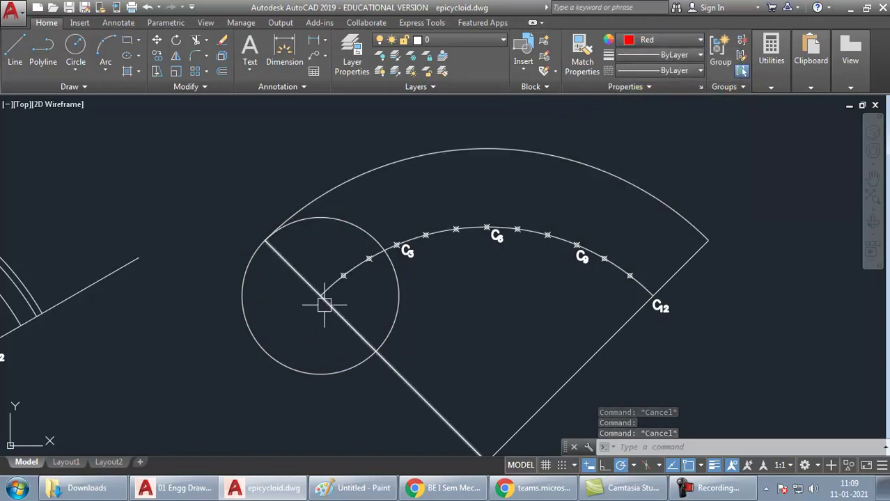
# Draw a line from the rolling circle's centre to where the diagonal meets its rim
pyautogui.write('l')
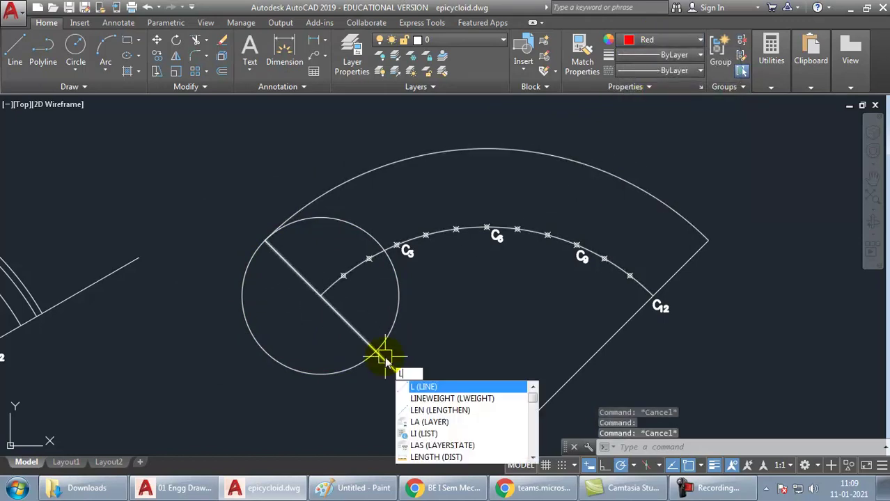
pyautogui.press('Return')
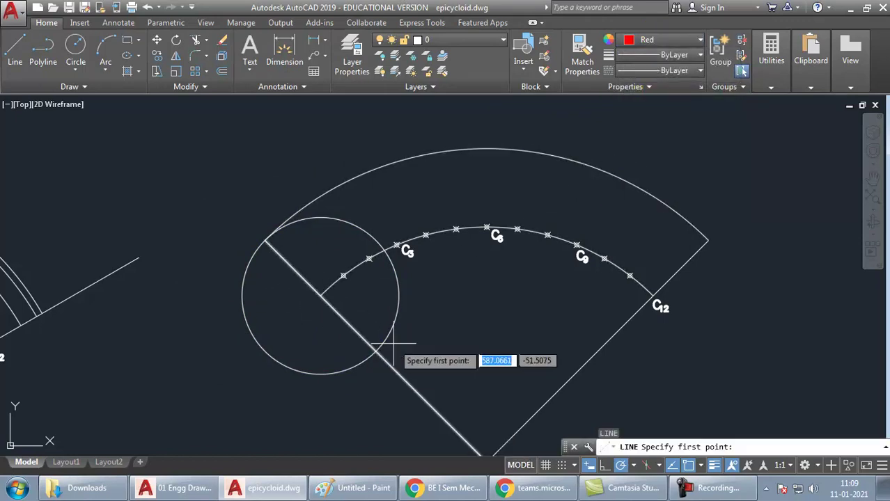
pyautogui.click(320, 295)
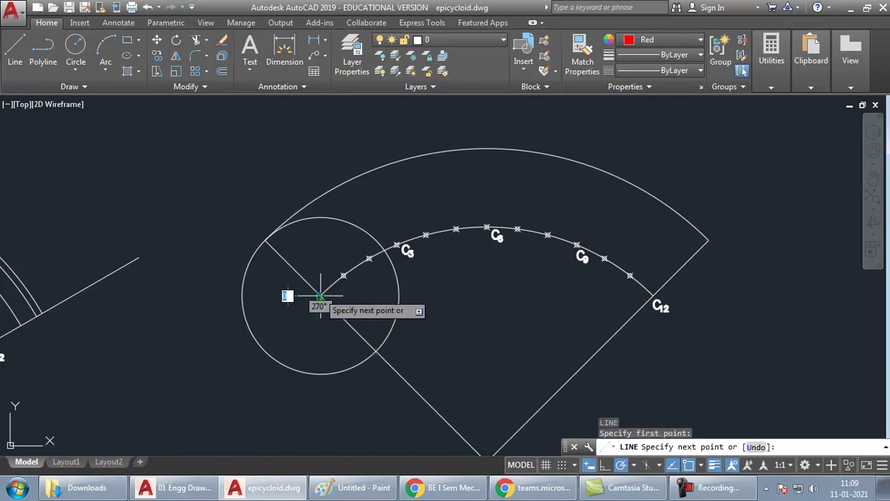
pyautogui.click(265, 241)
pyautogui.press('Return')
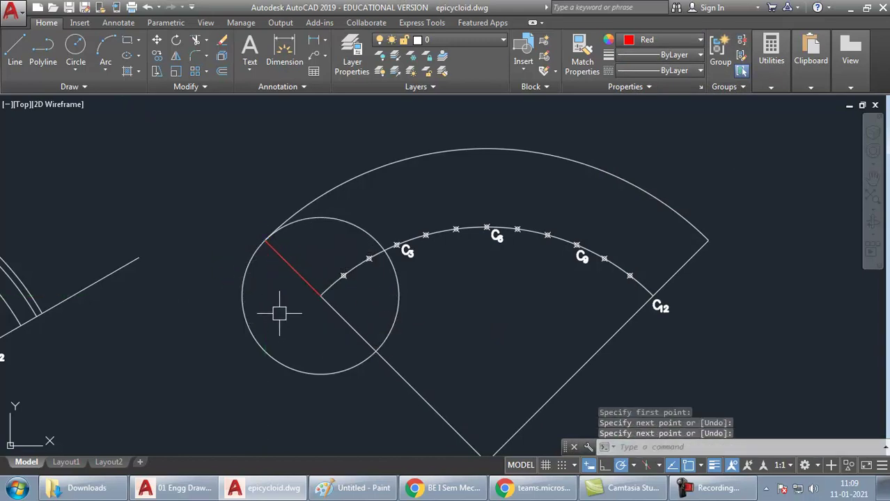
pyautogui.click(298, 275)
pyautogui.moveTo(207, 293); pyautogui.dragTo(518, 249, button='middle')
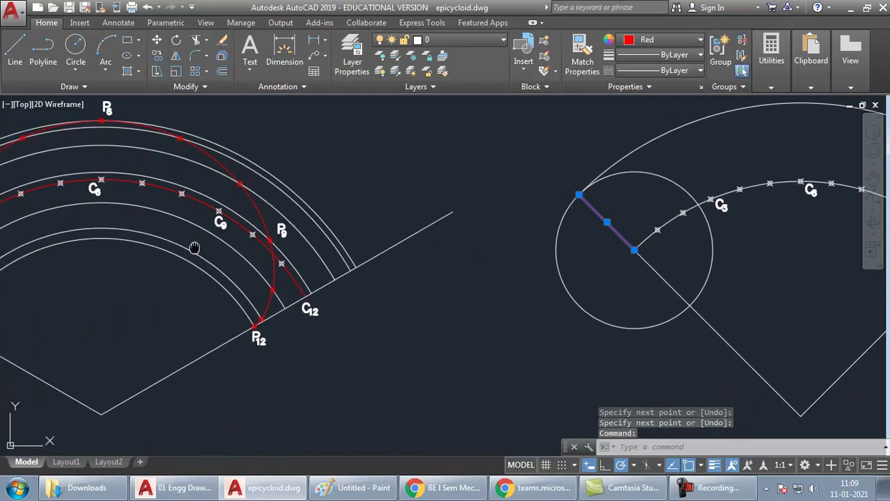
pyautogui.moveTo(193, 248); pyautogui.dragTo(484, 257, button='middle')
pyautogui.moveTo(659, 251); pyautogui.dragTo(364, 304, button='middle')
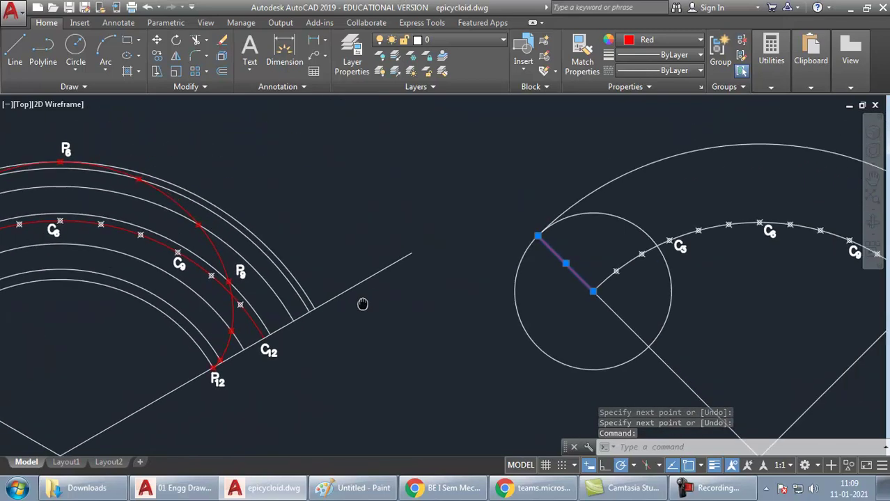
pyautogui.moveTo(550, 294); pyautogui.dragTo(411, 304, button='middle')
pyautogui.press('Escape')
pyautogui.moveTo(553, 295); pyautogui.dragTo(338, 260, button='middle')
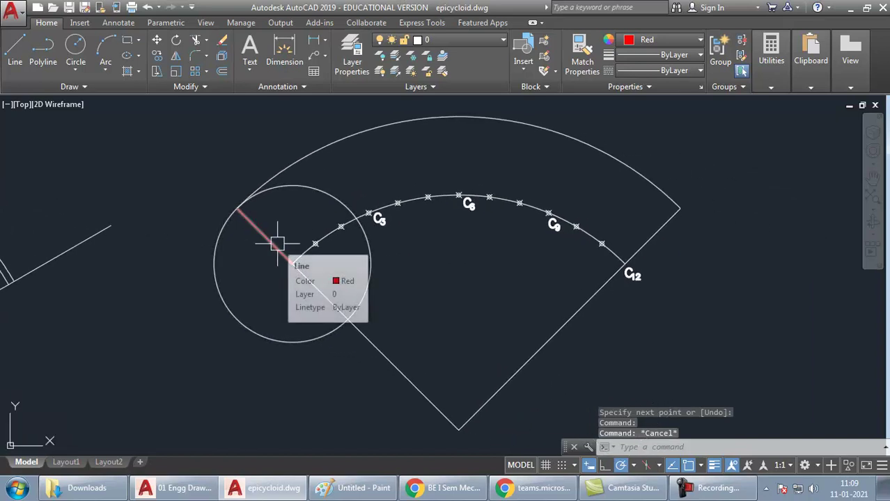
pyautogui.click(277, 244)
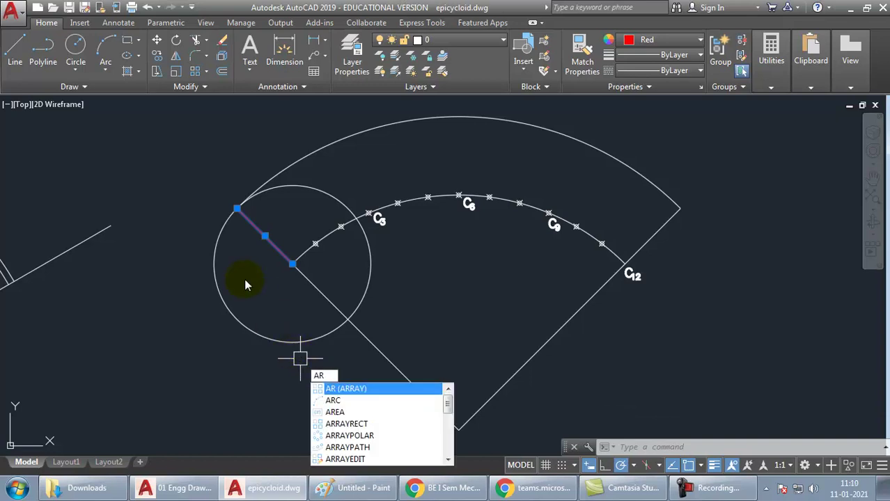
# Polar-array the red radius 12 times around the rolling circle's centre
pyautogui.press('Return')
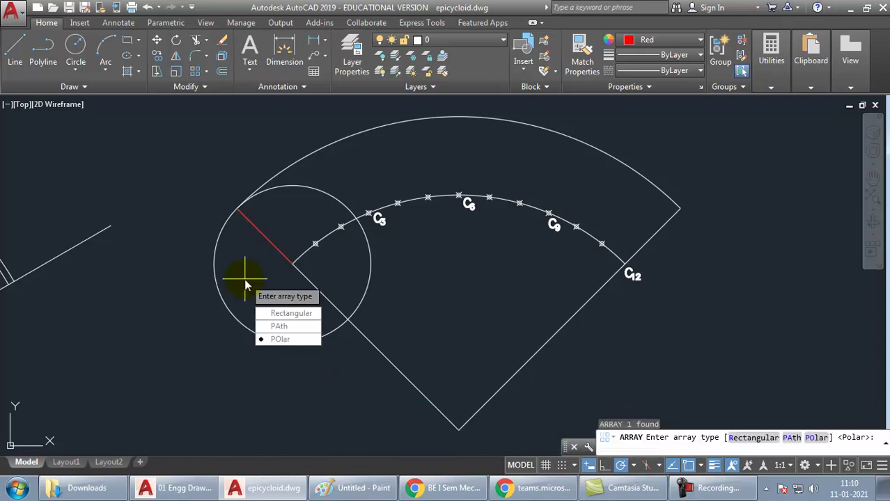
pyautogui.click(293, 342)
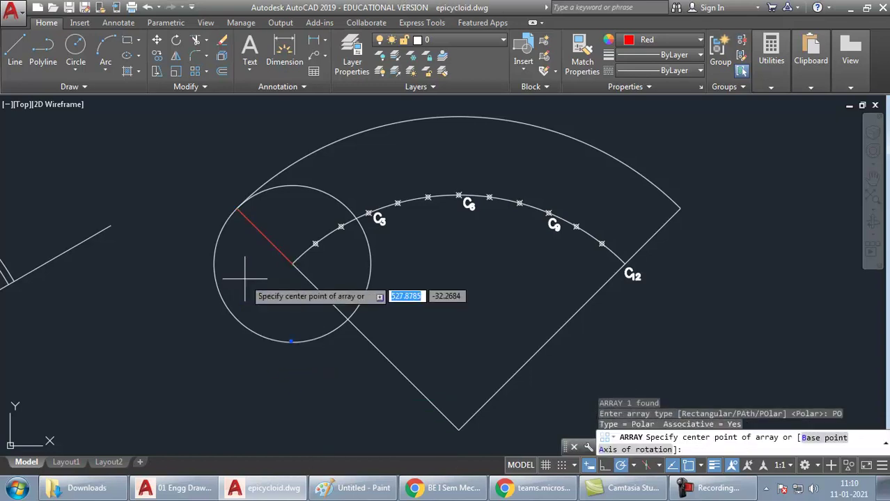
pyautogui.click(293, 263)
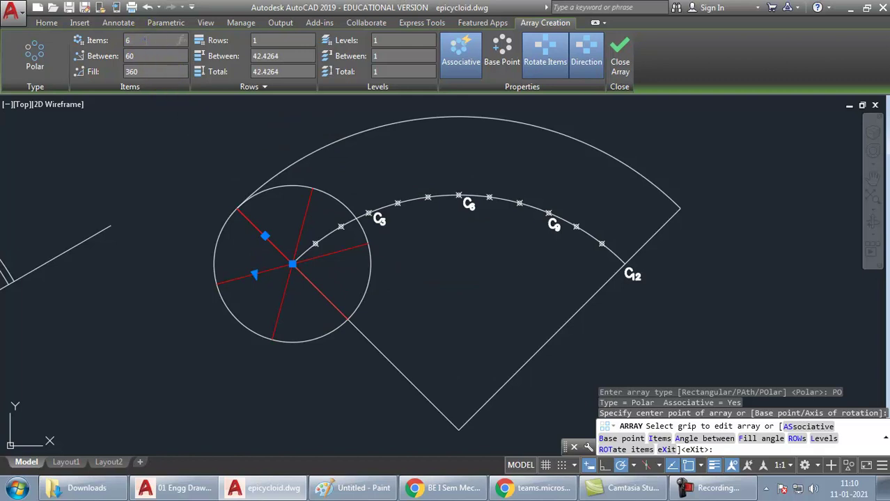
pyautogui.write('1')
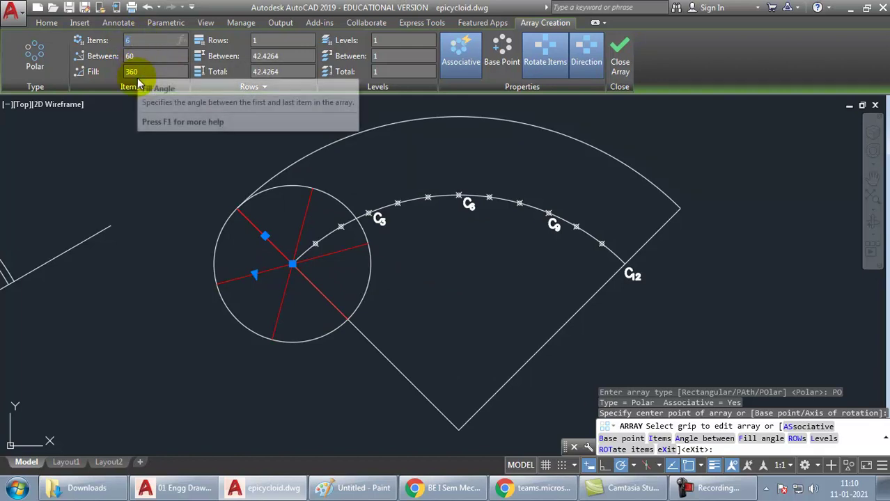
pyautogui.write('2')
pyautogui.press('Return')
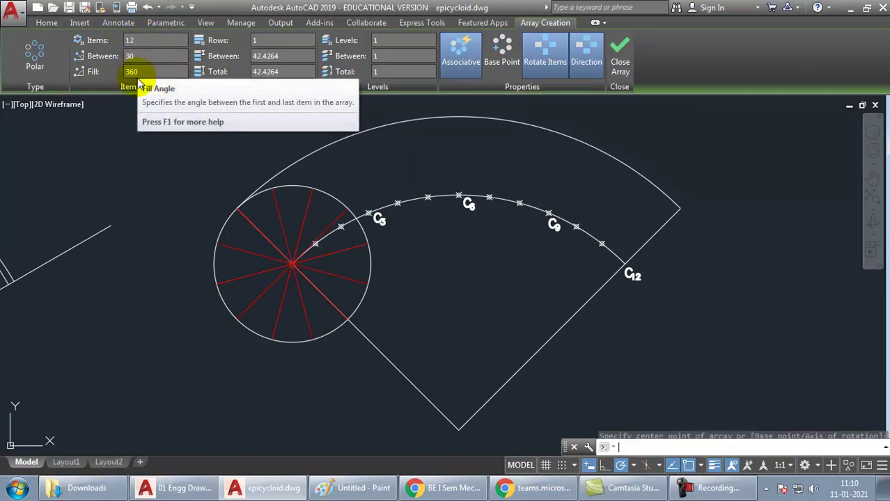
pyautogui.press('Return')
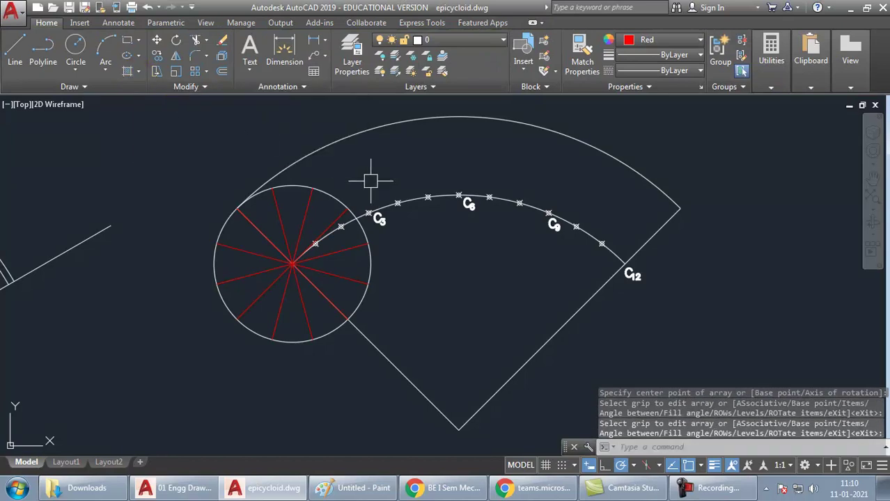
pyautogui.press('Escape')
pyautogui.click(307, 206)
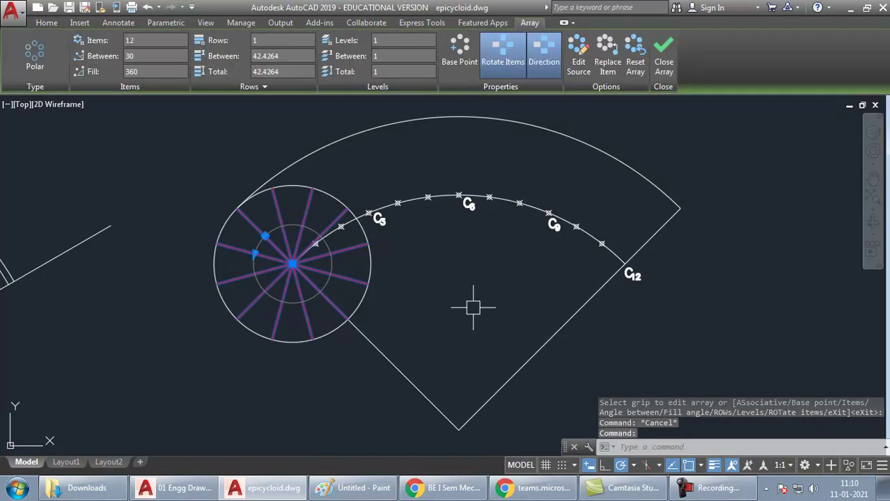
pyautogui.press('Escape')
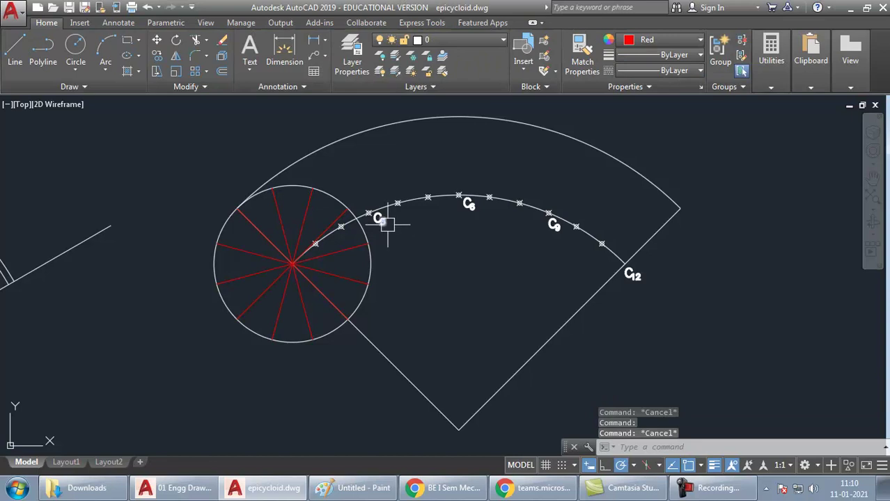
# Copy the C3 label and paste copies at points around the rolling circle
pyautogui.click(387, 224)
pyautogui.hotkey('ctrl', 'c')
pyautogui.hotkey('ctrl', 'v')
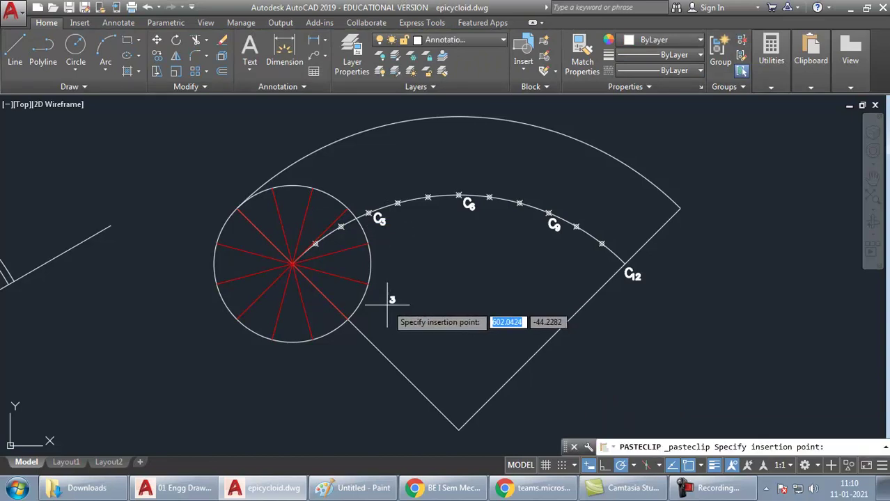
pyautogui.click(267, 356)
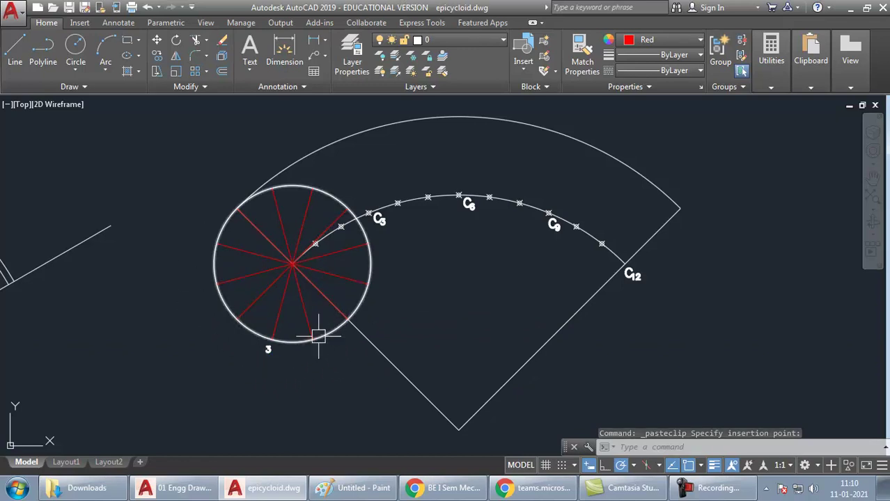
pyautogui.click(266, 353)
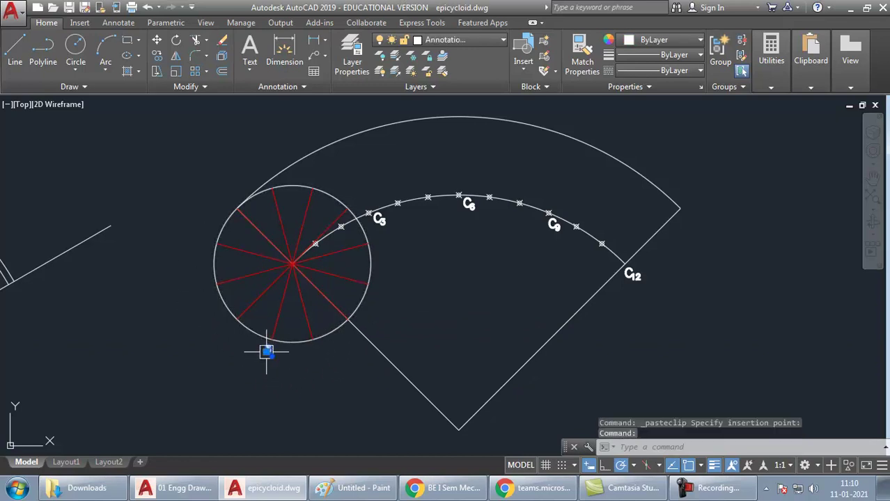
pyautogui.click(265, 353)
pyautogui.press('Escape')
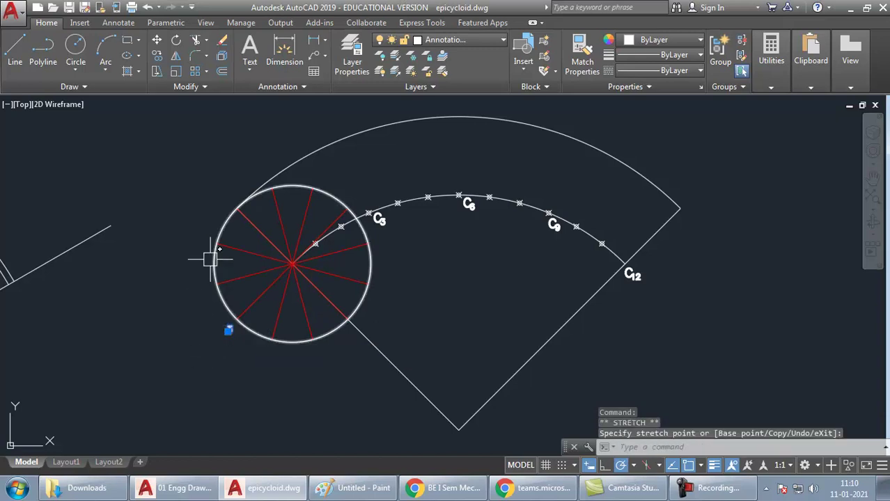
pyautogui.hotkey('ctrl', 'v')
pyautogui.click(221, 201)
pyautogui.hotkey('ctrl', 'v')
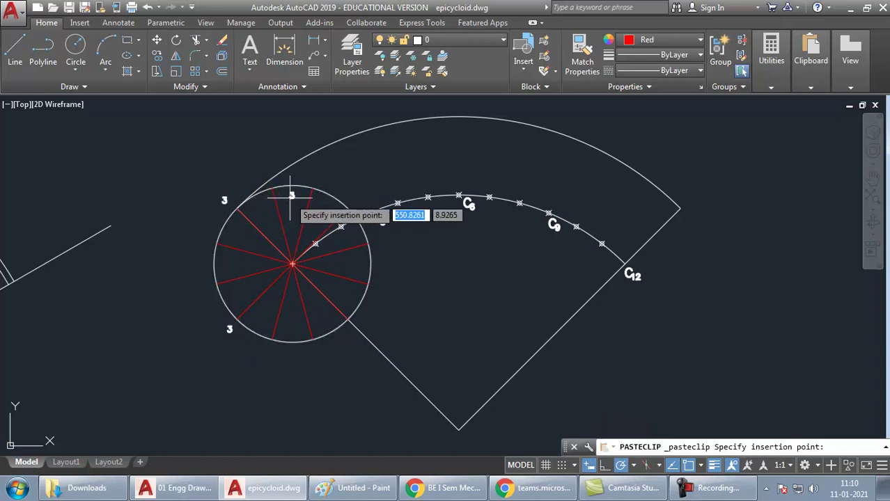
pyautogui.click(352, 202)
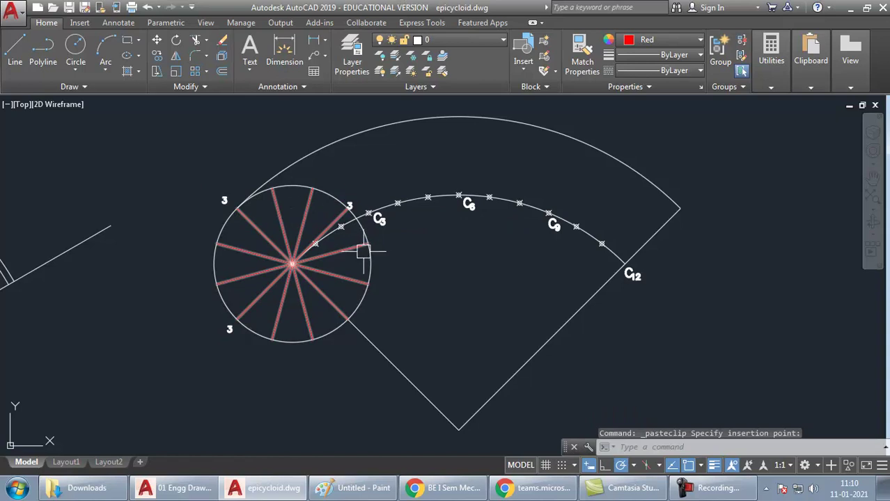
pyautogui.hotkey('ctrl', 'v')
pyautogui.click(347, 333)
# Renumber the pasted labels to 12, 6 and 9
pyautogui.doubleClick(347, 335)
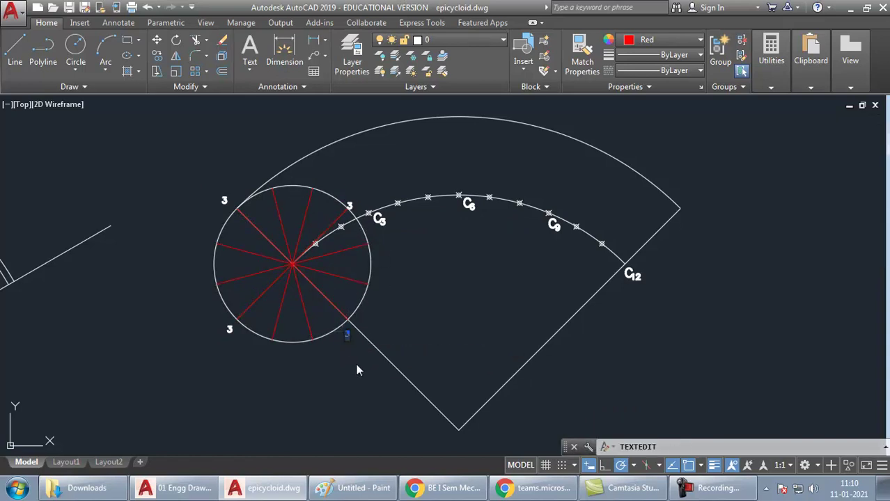
pyautogui.write('12')
pyautogui.press('Return')
pyautogui.click(224, 200)
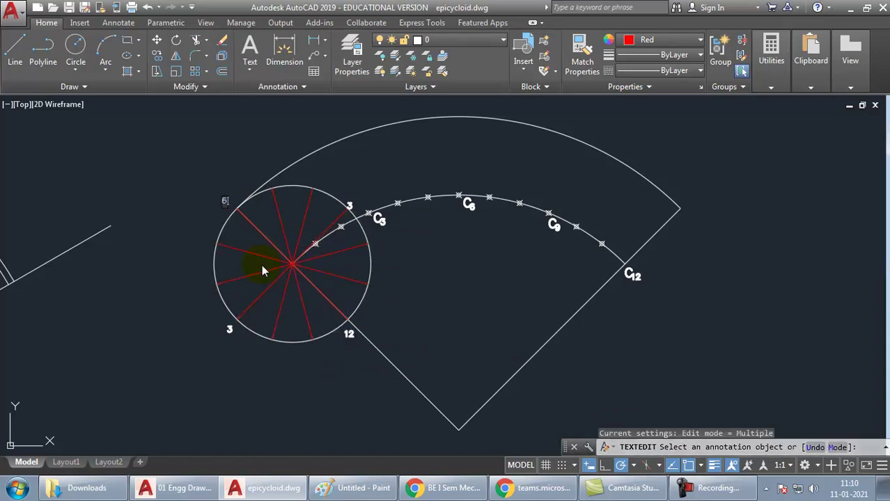
pyautogui.press('Return')
pyautogui.click(349, 206)
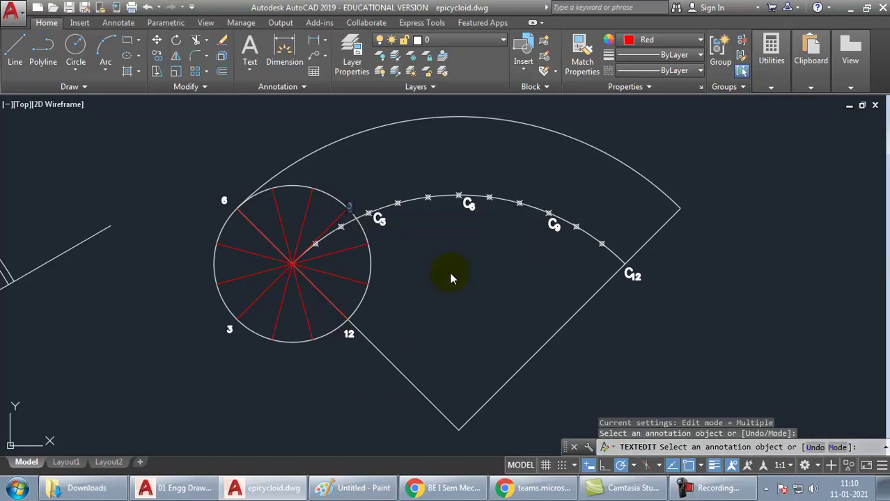
pyautogui.write('9')
pyautogui.press('Return')
pyautogui.press('Escape')
pyautogui.moveTo(418, 331); pyautogui.dragTo(397, 333, button='middle')
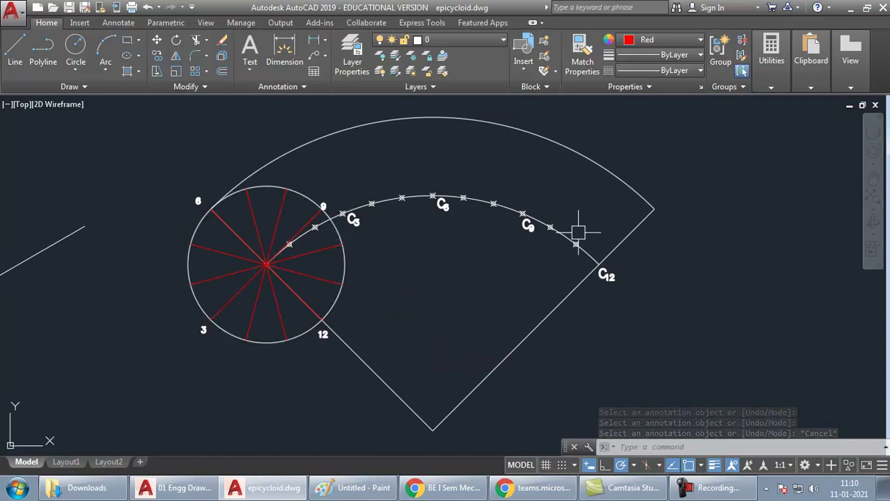
pyautogui.moveTo(402, 271); pyautogui.dragTo(381, 276, button='middle')
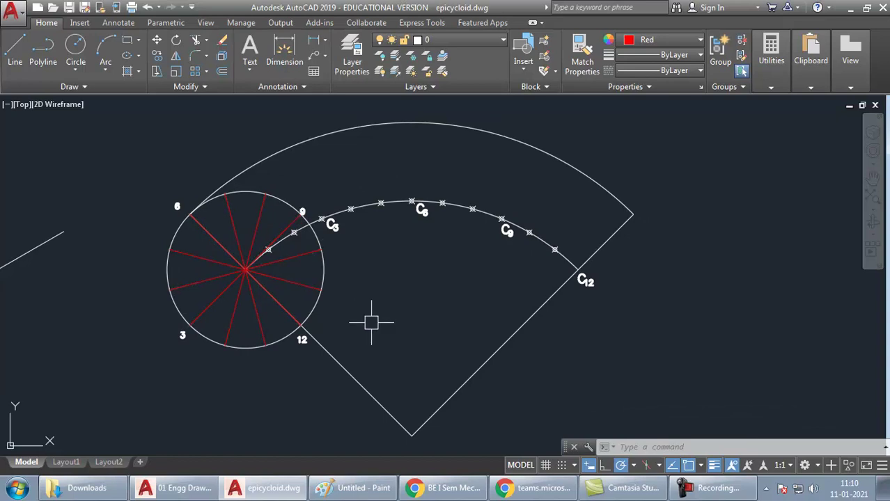
# Make the arc of centres through C3, C6, C9 and C12 red
pyautogui.click(335, 224)
pyautogui.press('Escape')
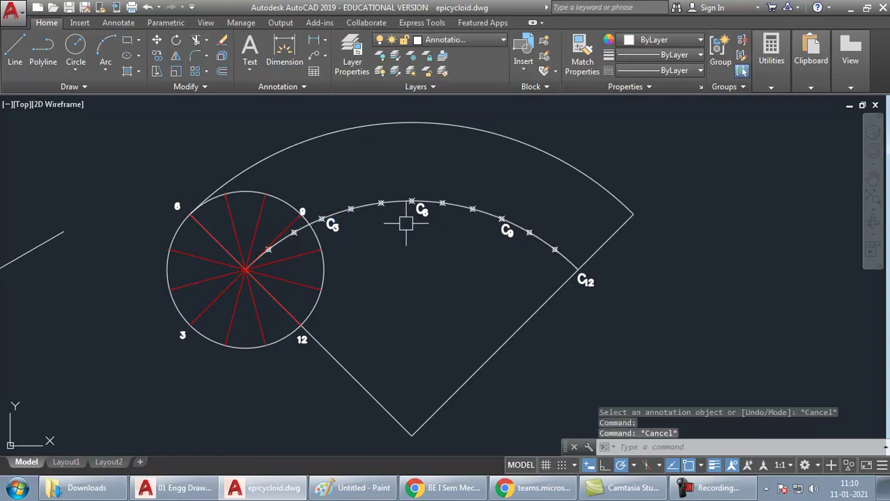
pyautogui.click(397, 207)
pyautogui.click(700, 40)
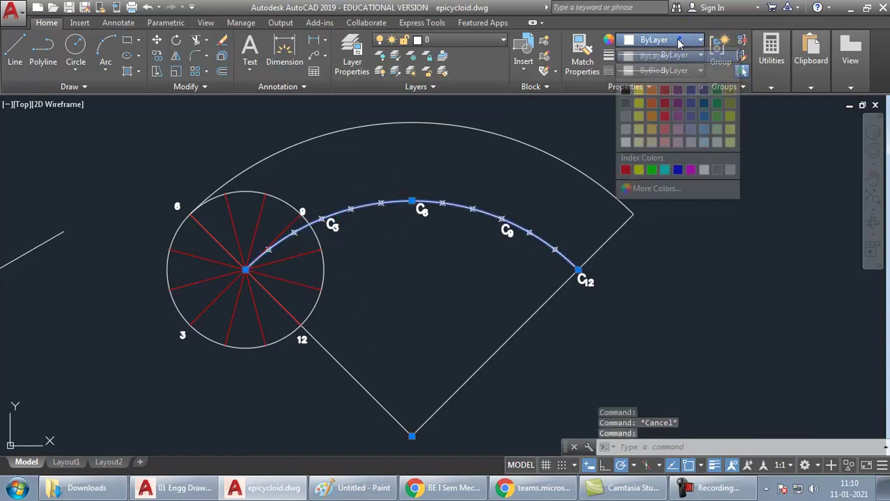
pyautogui.click(626, 170)
pyautogui.press('Escape')
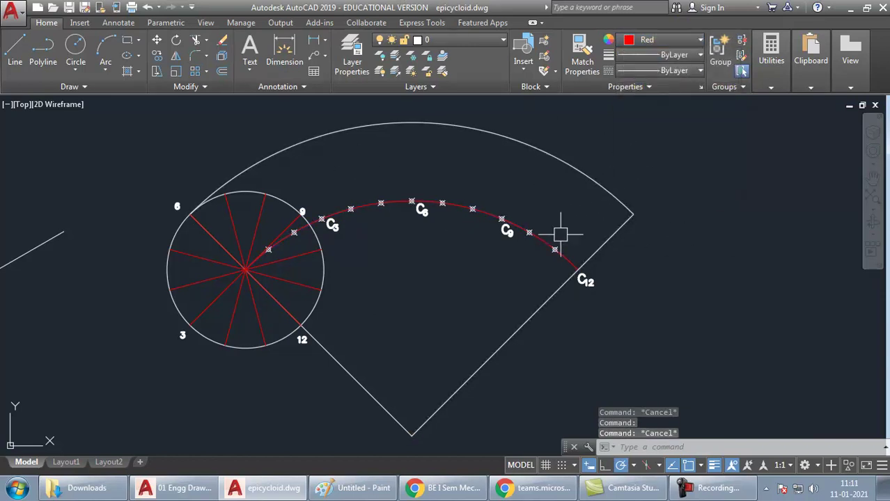
# Zoom in with a window around the rolling circle and sector arcs
pyautogui.moveTo(554, 242); pyautogui.dragTo(542, 247, button='middle')
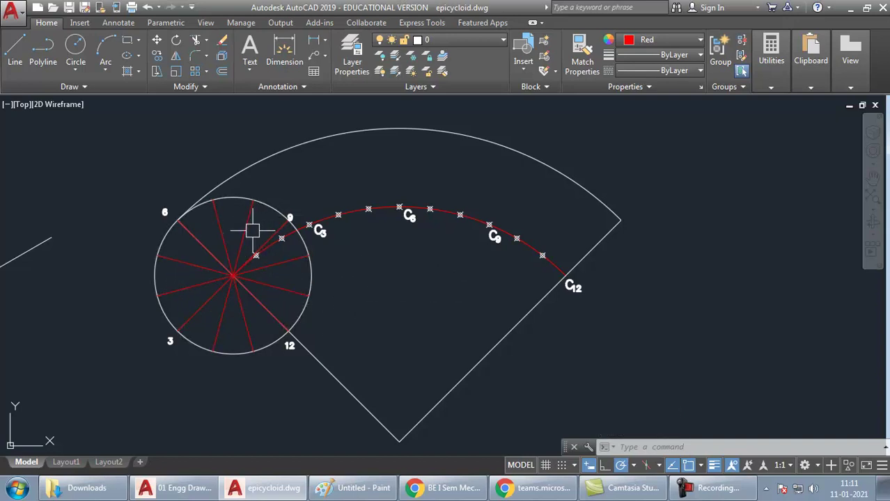
pyautogui.press('Return')
pyautogui.click(83, 112)
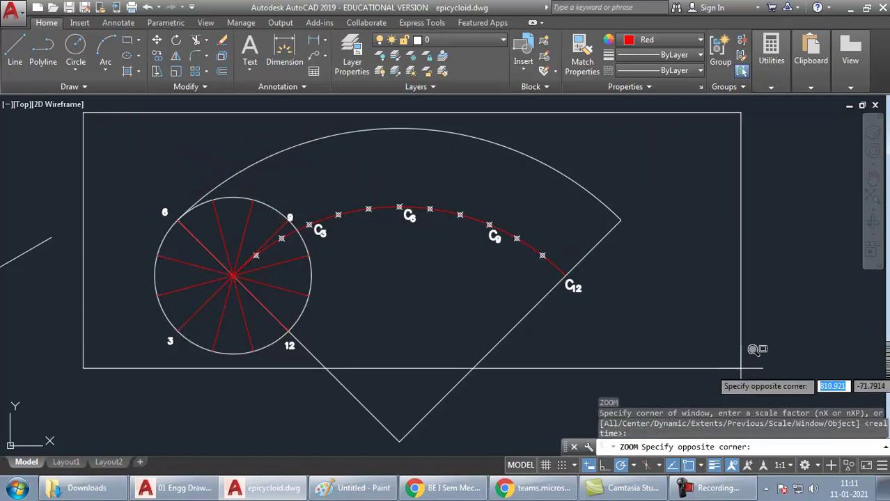
pyautogui.click(735, 346)
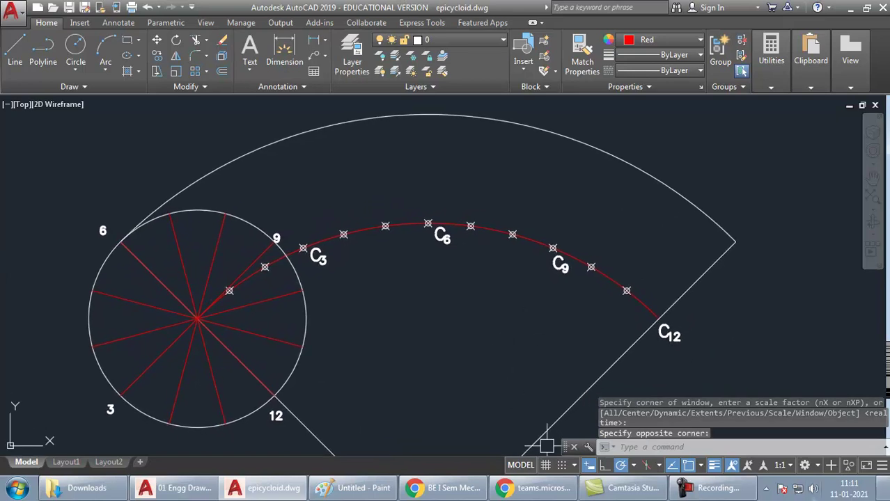
pyautogui.click(278, 143)
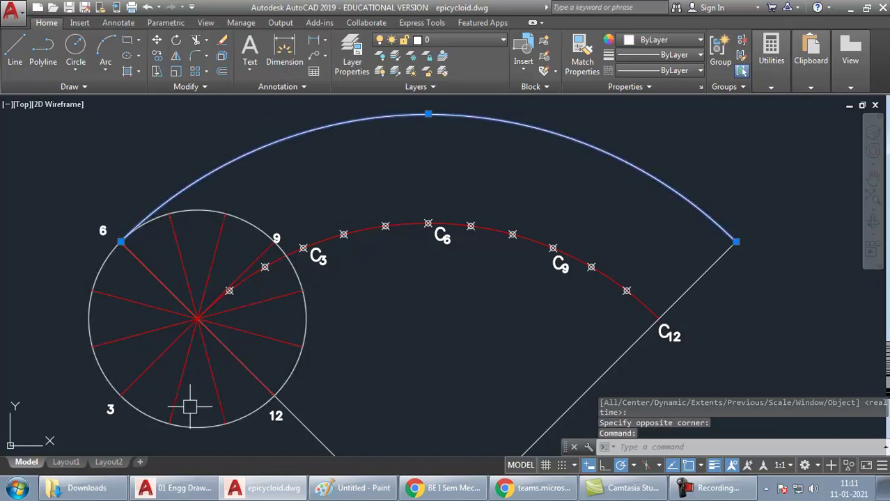
# Offset the outer arc inward in Through mode, placing two concentric copies through division points
pyautogui.press('Escape')
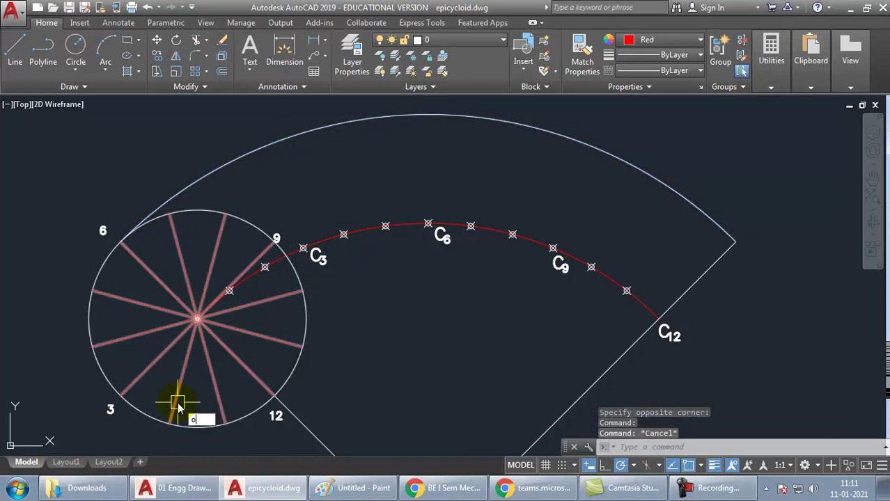
pyautogui.write('o')
pyautogui.press('Return')
pyautogui.rightClick(321, 196)
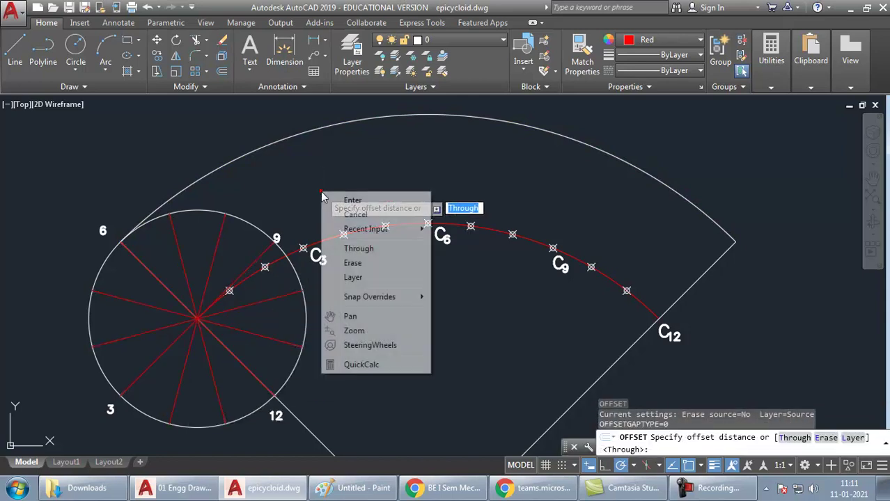
pyautogui.click(363, 251)
pyautogui.click(247, 156)
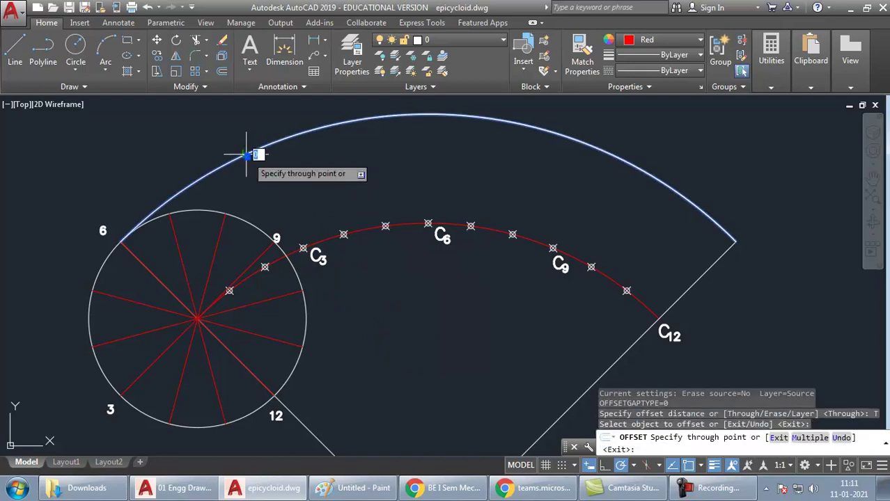
pyautogui.click(174, 210)
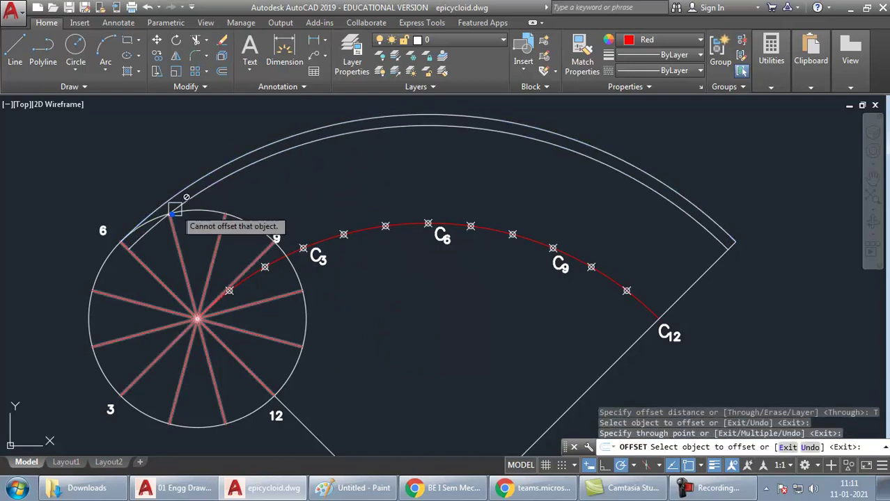
pyautogui.click(218, 173)
pyautogui.click(225, 212)
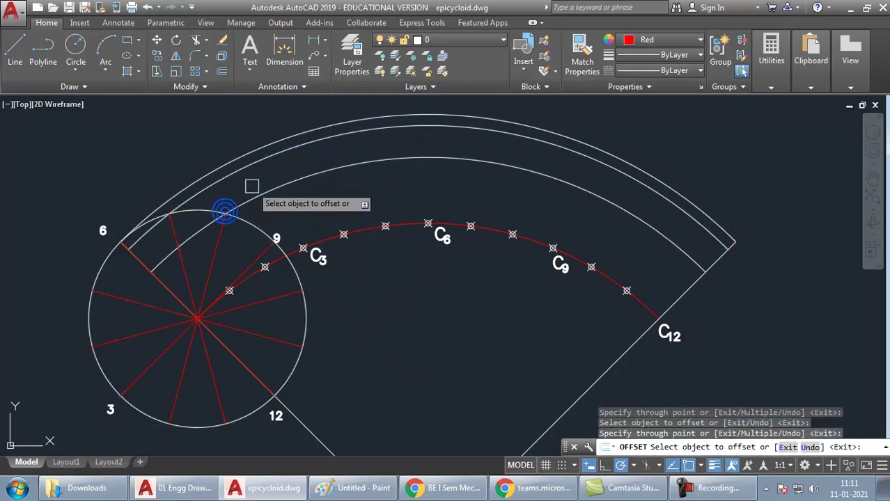
# Continue offsetting arcs through point 9, below the red centre arc and near point 12
pyautogui.click(249, 197)
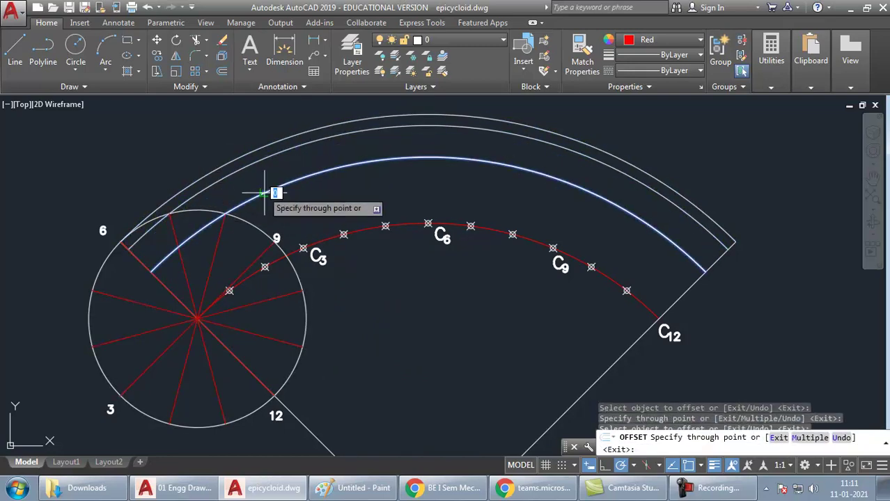
pyautogui.click(272, 240)
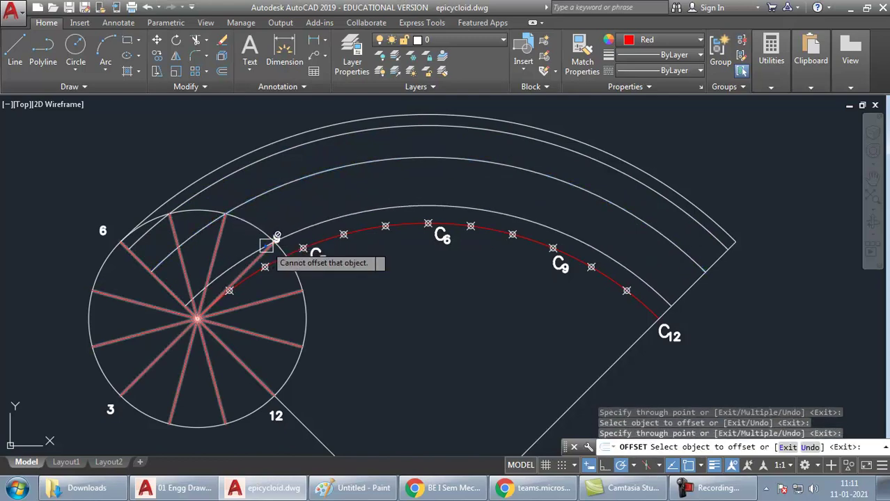
pyautogui.click(307, 227)
pyautogui.click(306, 291)
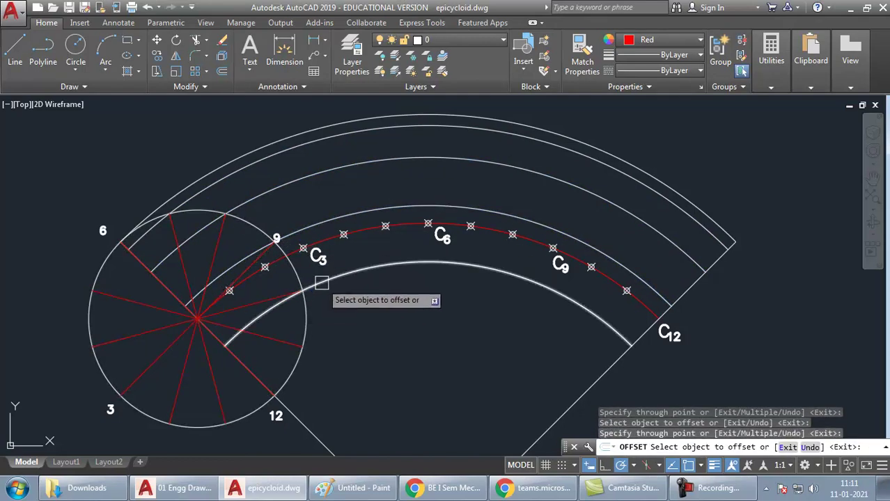
pyautogui.click(317, 281)
pyautogui.click(324, 336)
pyautogui.click(324, 336)
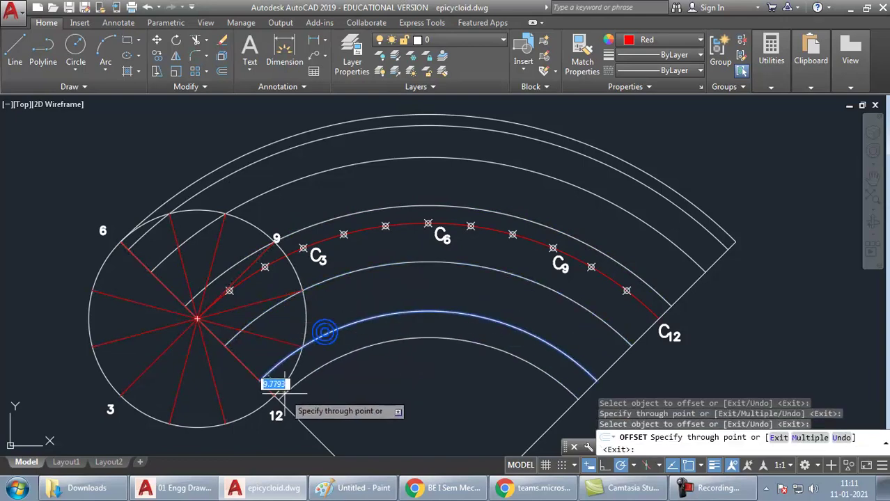
pyautogui.click(278, 397)
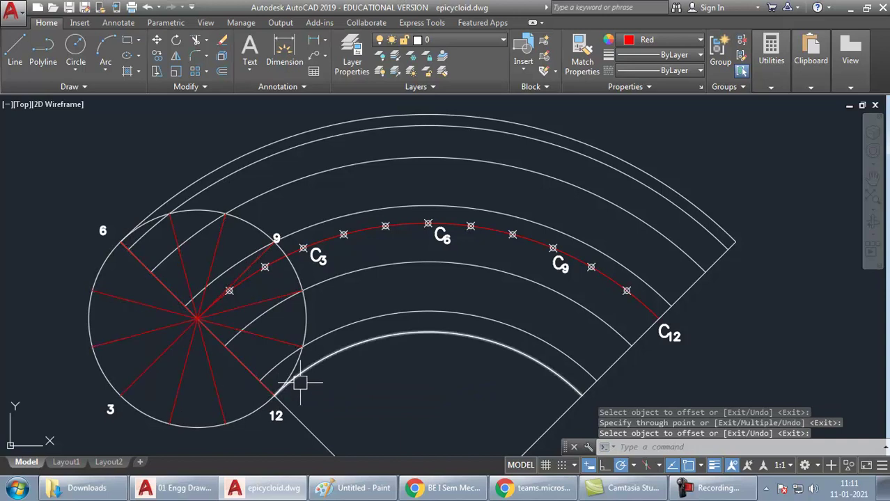
pyautogui.press('Return')
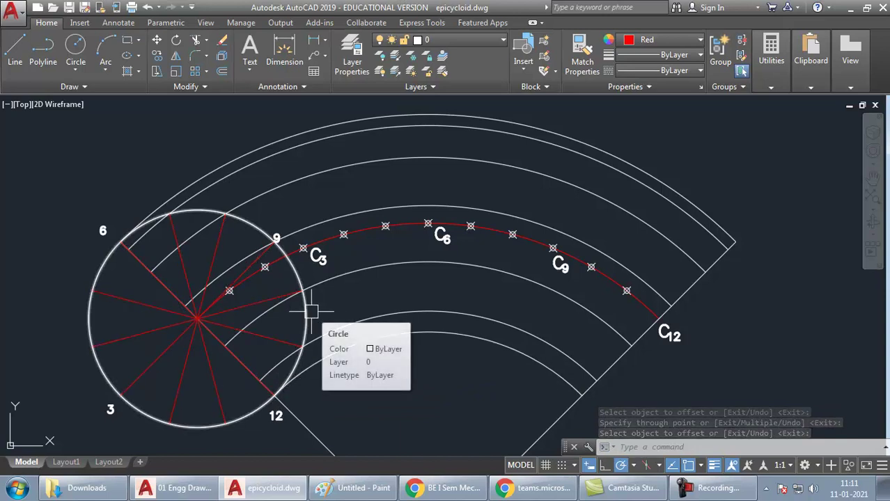
# Extend three concentric arcs to the rolling circle's rim, with the circle as boundary
pyautogui.click(312, 312)
pyautogui.write('e')
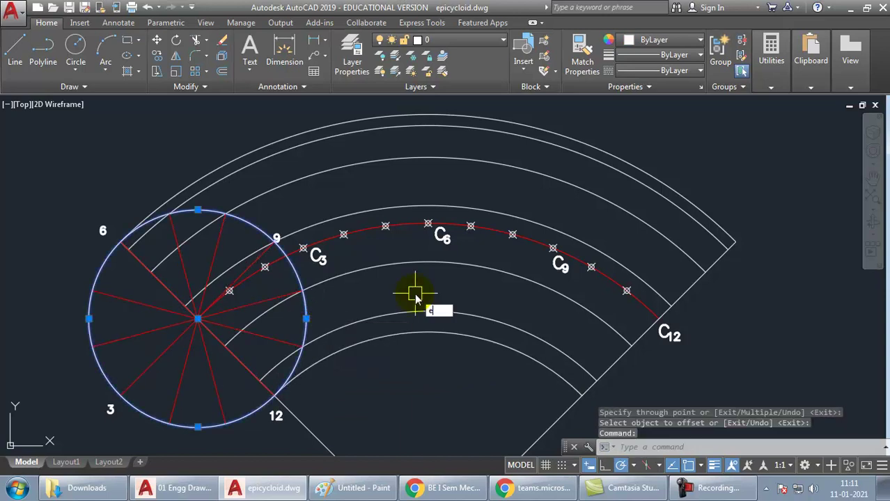
pyautogui.write('x')
pyautogui.press('Return')
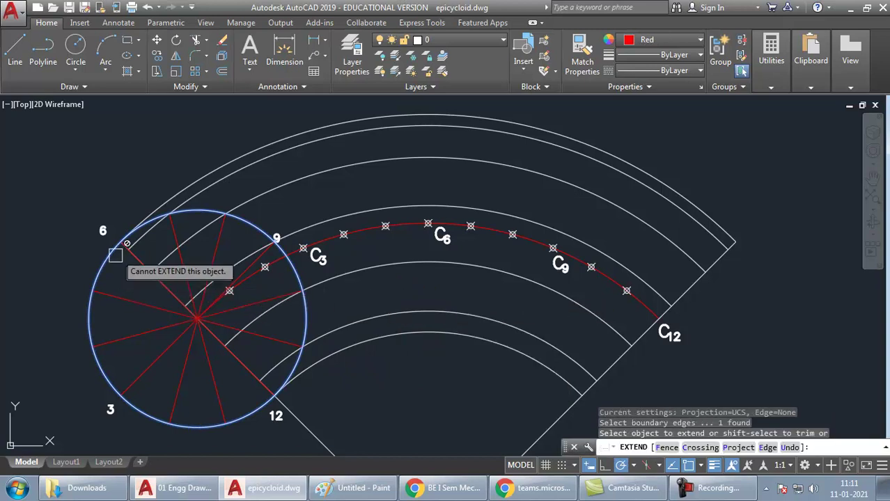
pyautogui.click(148, 236)
pyautogui.click(156, 255)
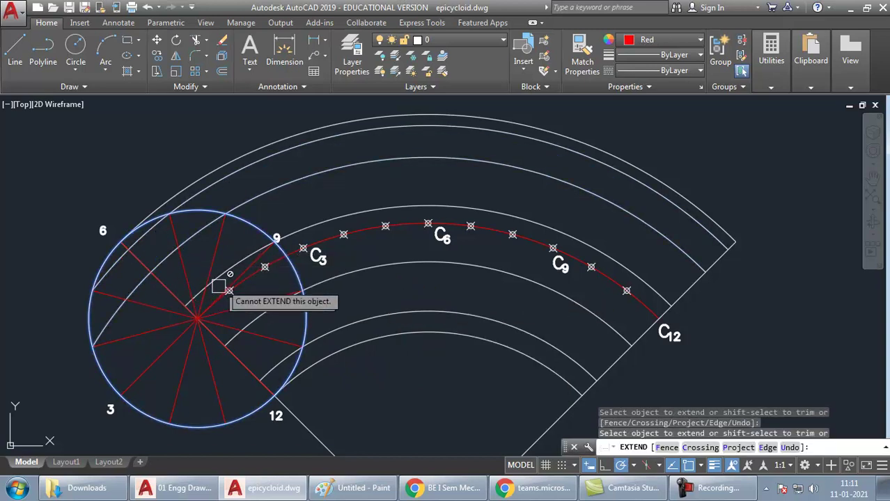
pyautogui.click(259, 315)
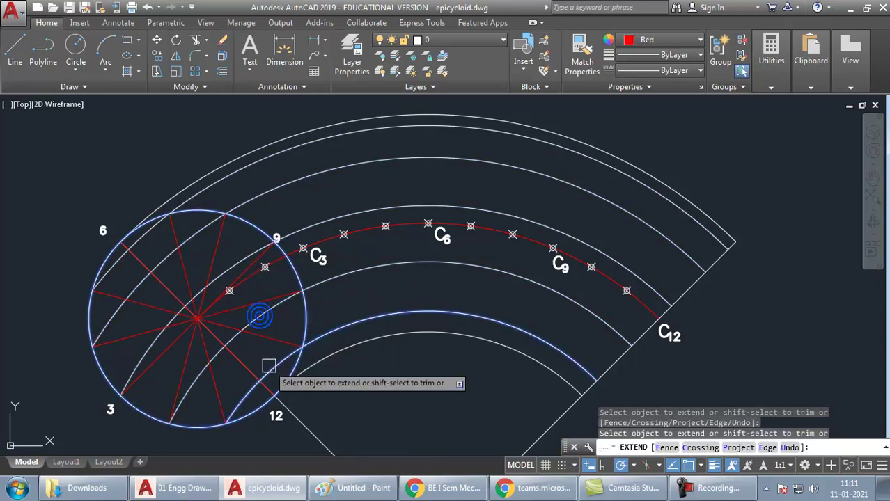
pyautogui.press('Return')
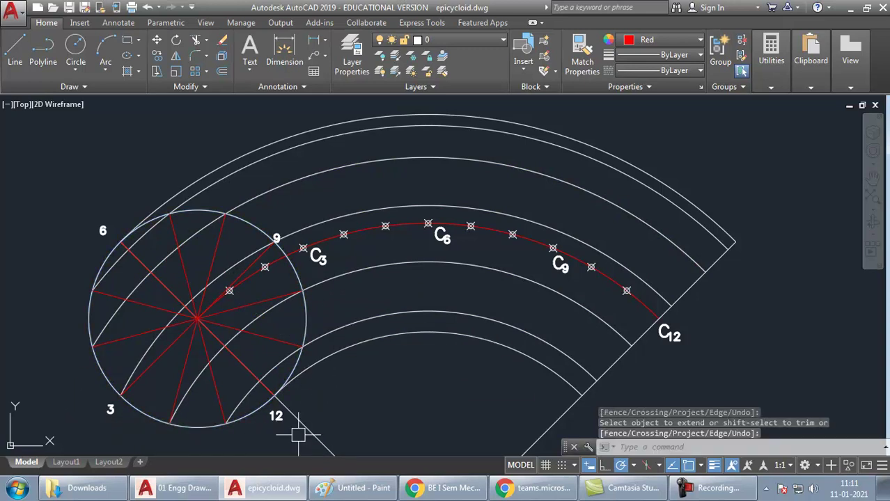
pyautogui.click(282, 188)
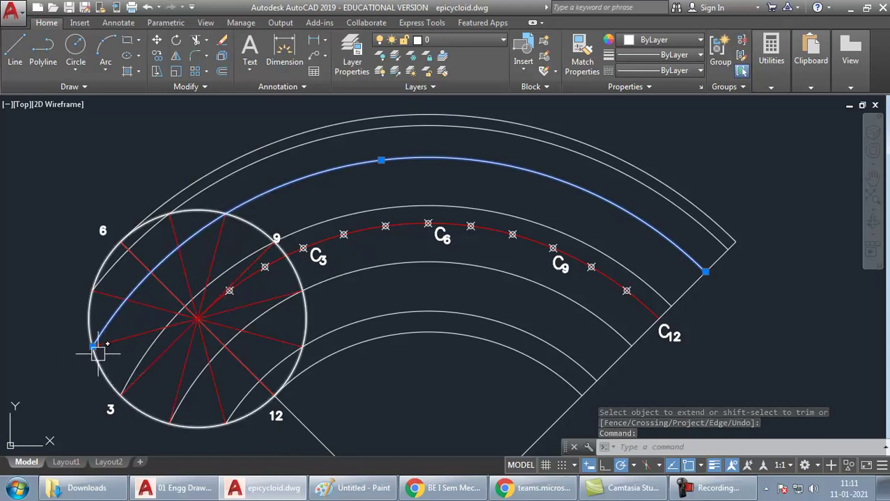
pyautogui.press('Escape')
pyautogui.press('Escape')
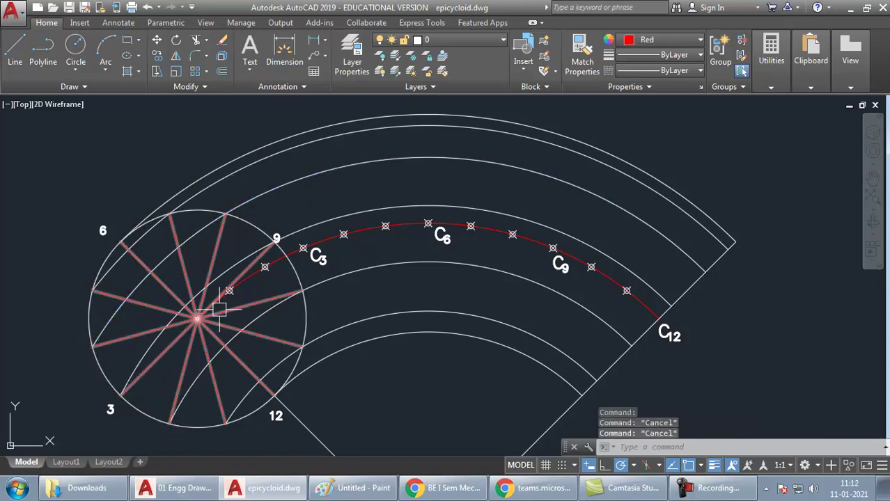
# Erase the extra arc lying below the red centre arc
pyautogui.moveTo(352, 339); pyautogui.dragTo(321, 344, button='middle')
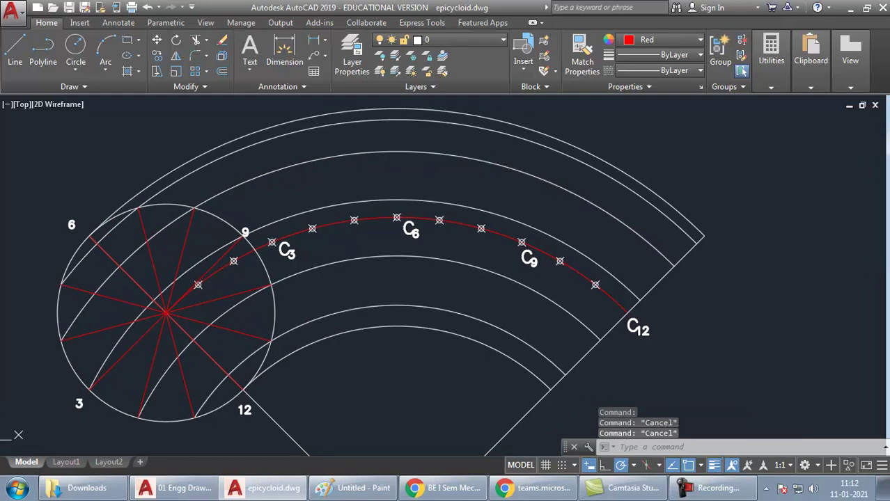
pyautogui.click(243, 335)
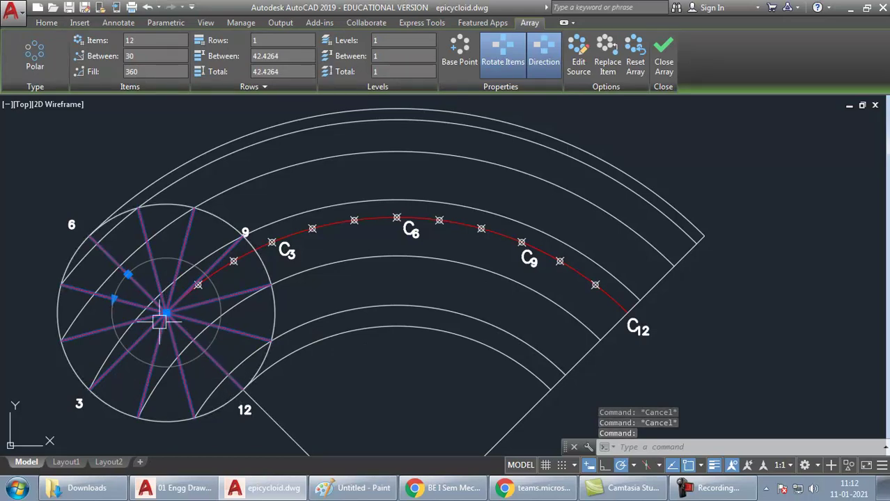
pyautogui.press('Escape')
pyautogui.click(286, 332)
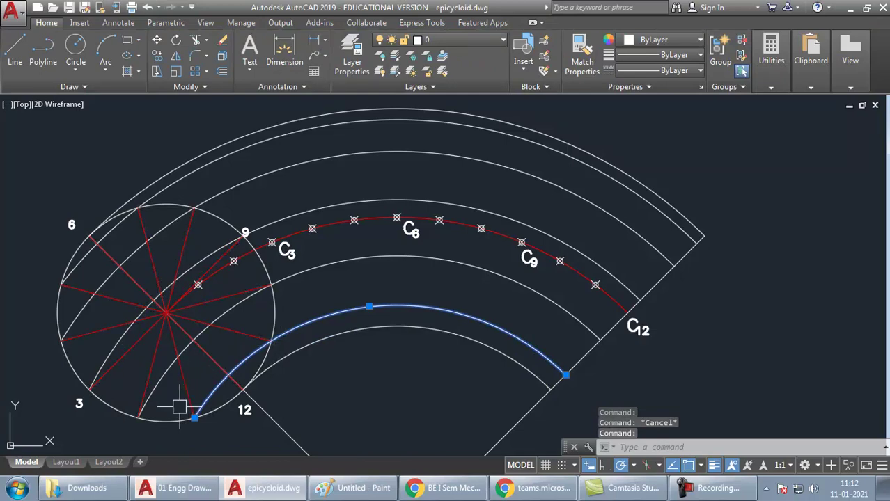
pyautogui.press('Delete')
pyautogui.moveTo(347, 400); pyautogui.dragTo(341, 409, button='middle')
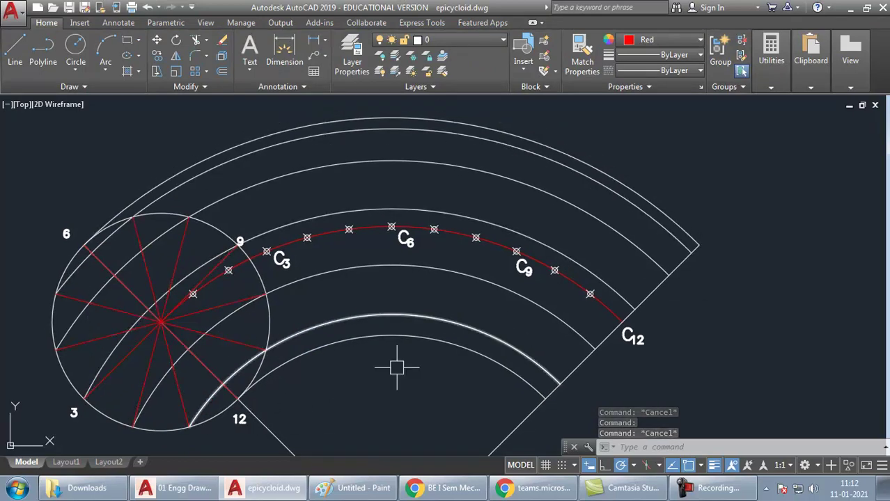
pyautogui.click(275, 319)
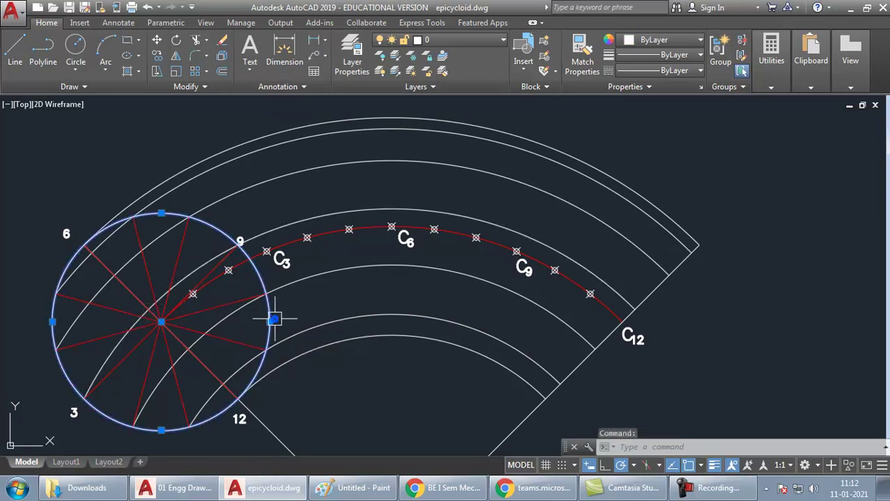
pyautogui.click(161, 322)
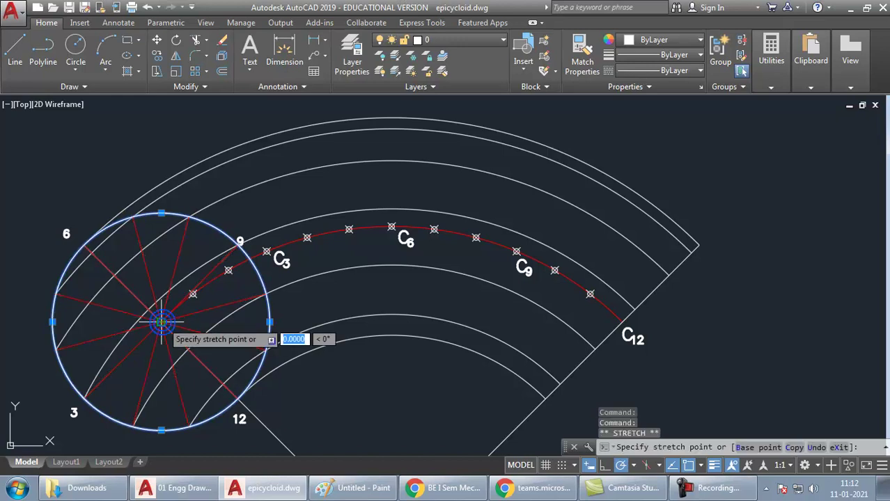
pyautogui.click(193, 294)
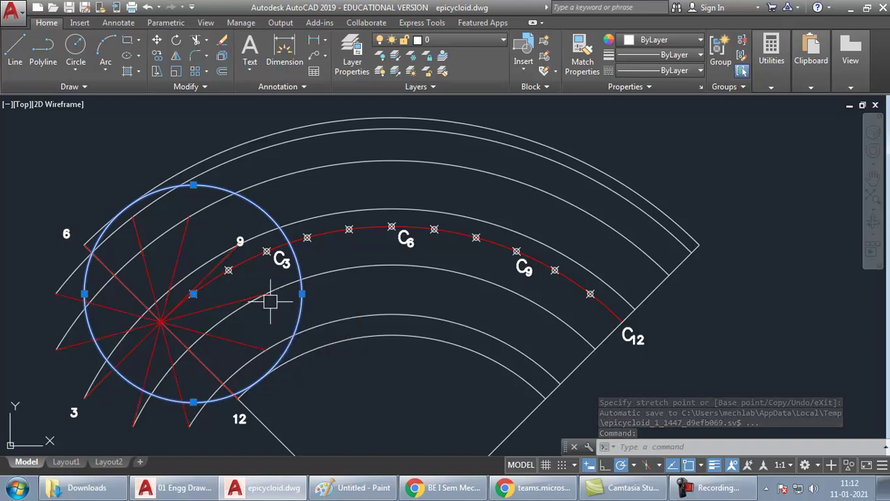
pyautogui.press('Escape')
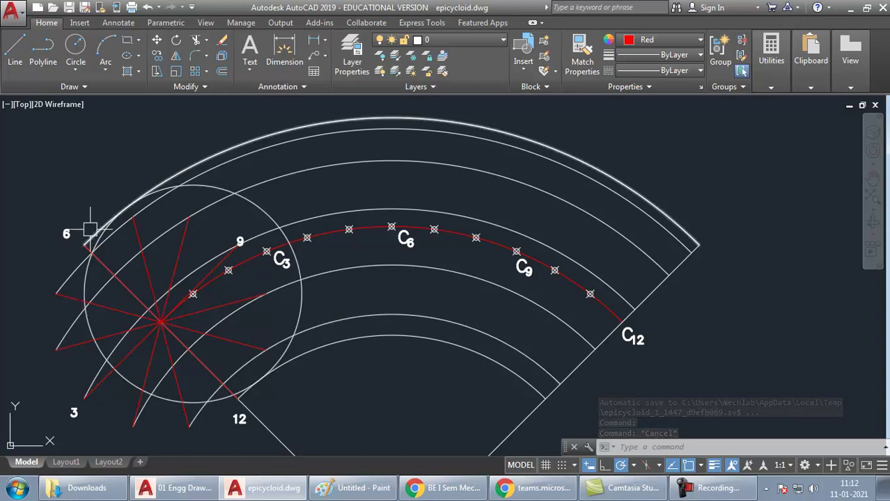
pyautogui.click(259, 202)
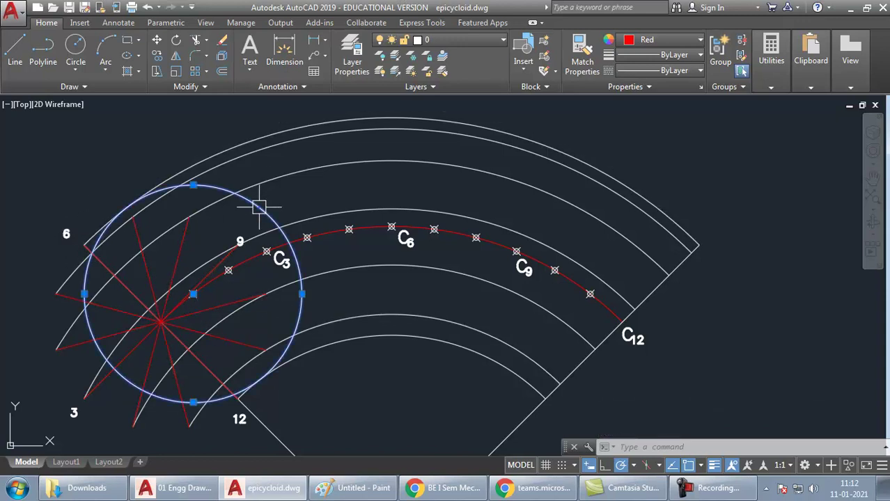
pyautogui.click(193, 294)
pyautogui.click(161, 322)
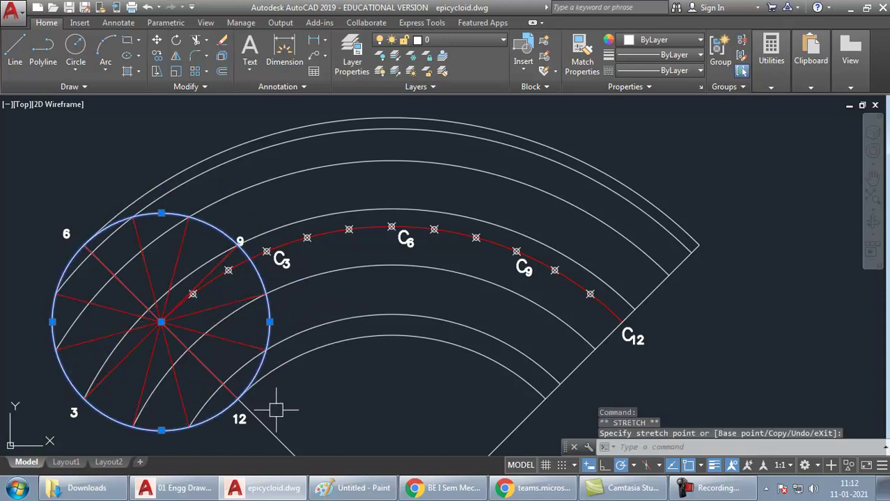
pyautogui.press('Escape')
pyautogui.click(240, 418)
pyautogui.press('Escape')
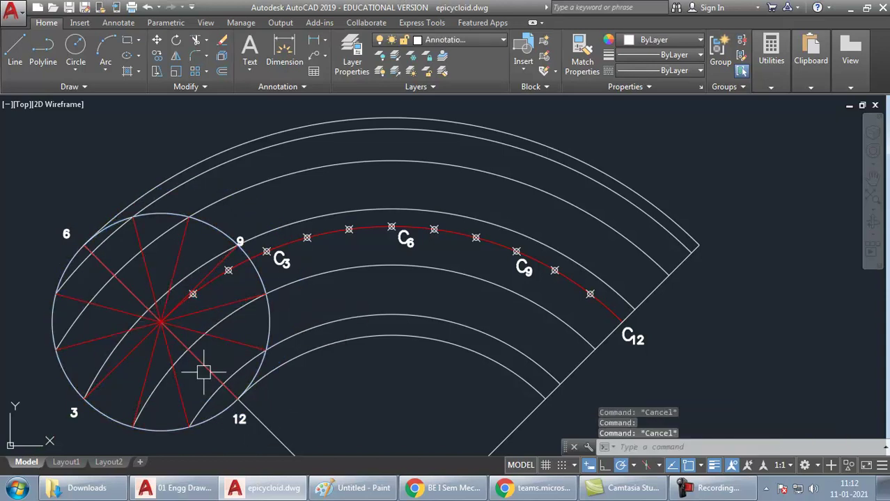
pyautogui.click(66, 234)
pyautogui.press('Escape')
pyautogui.click(66, 234)
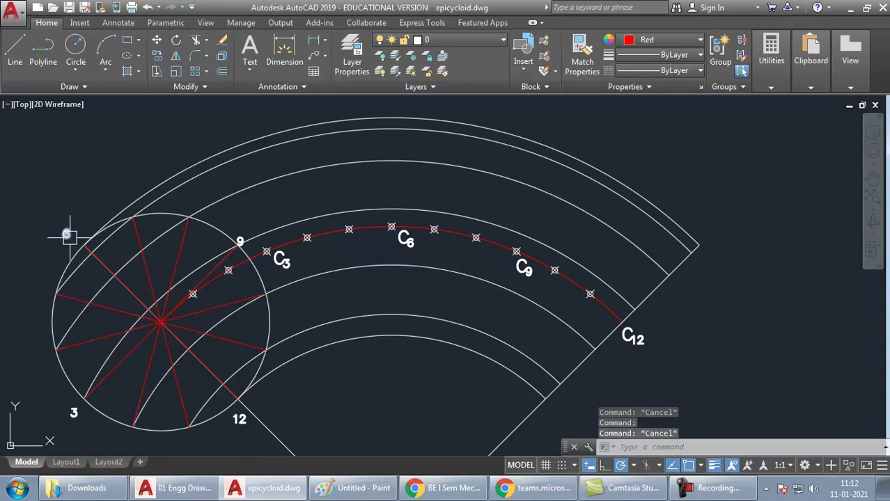
pyautogui.press('Escape')
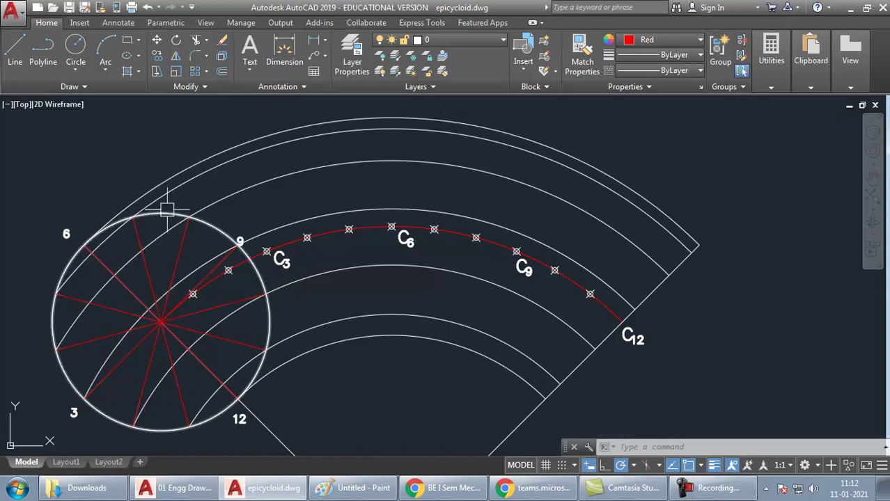
# Relabel the top division point as 3 and the lower-right one as 6
pyautogui.click(240, 236)
pyautogui.click(243, 220)
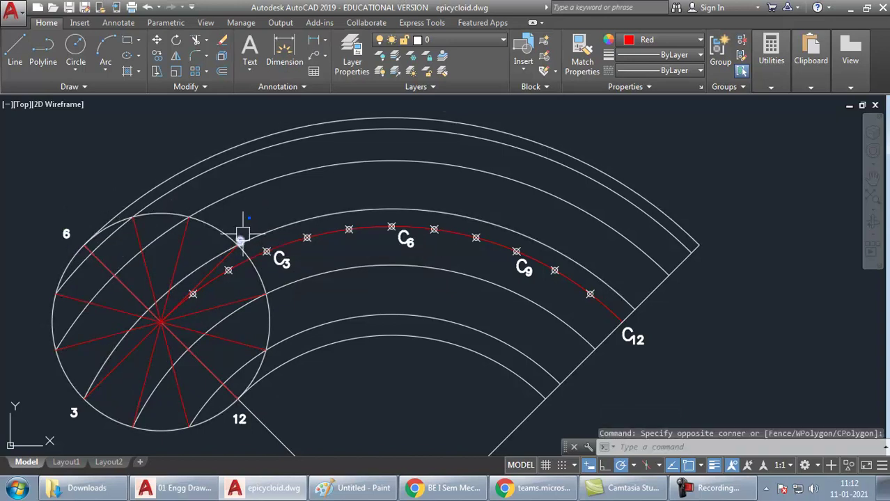
pyautogui.doubleClick(241, 236)
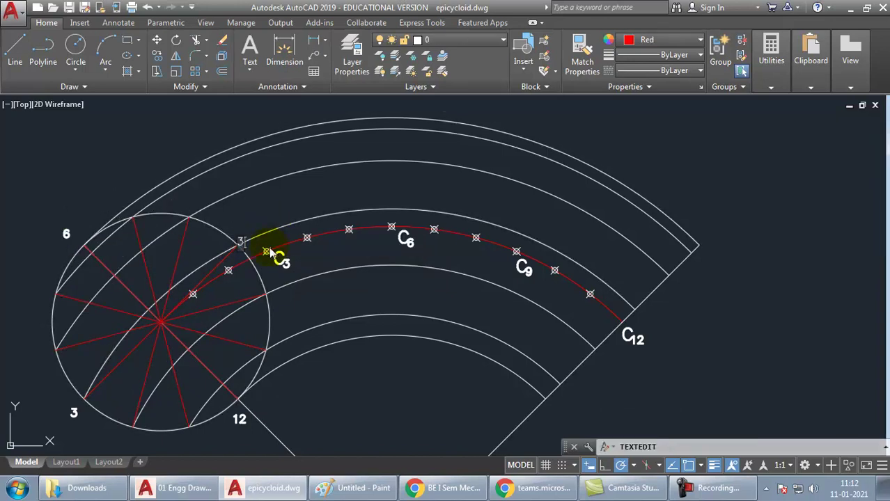
pyautogui.click(275, 308)
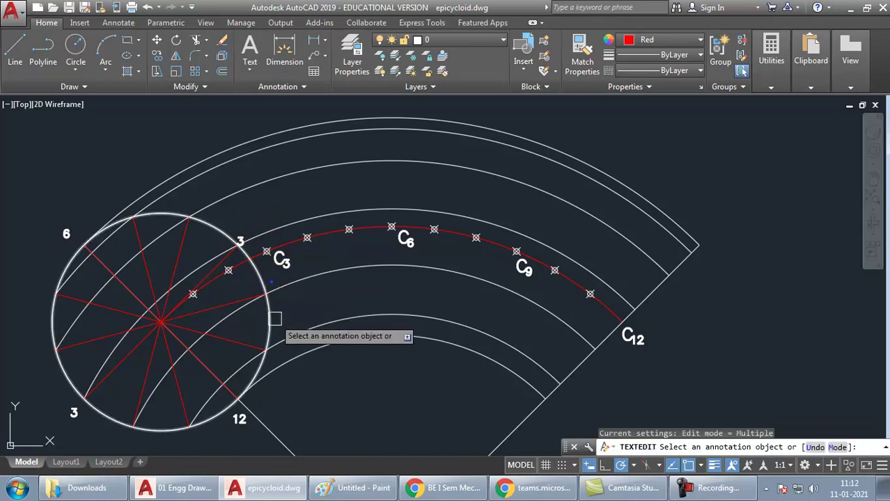
pyautogui.click(230, 449)
# Relabel the lower-left division point as 9 and the upper-left one as 12
pyautogui.click(74, 413)
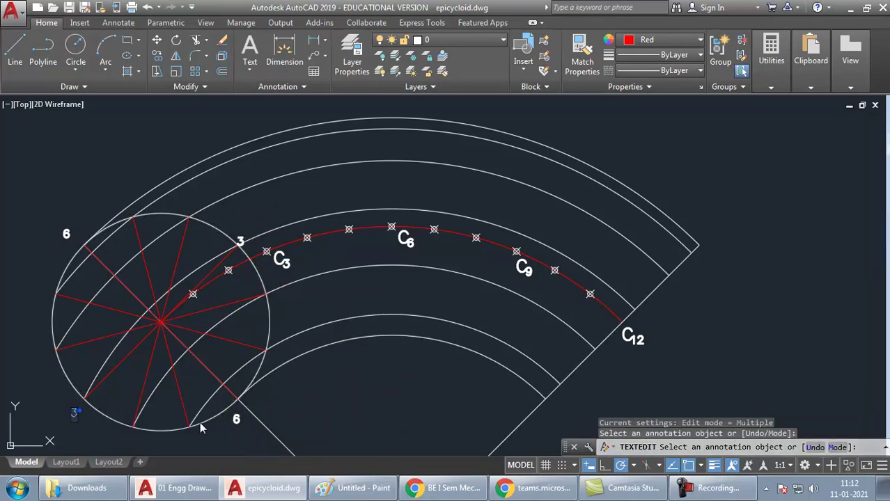
pyautogui.write('9')
pyautogui.click(65, 237)
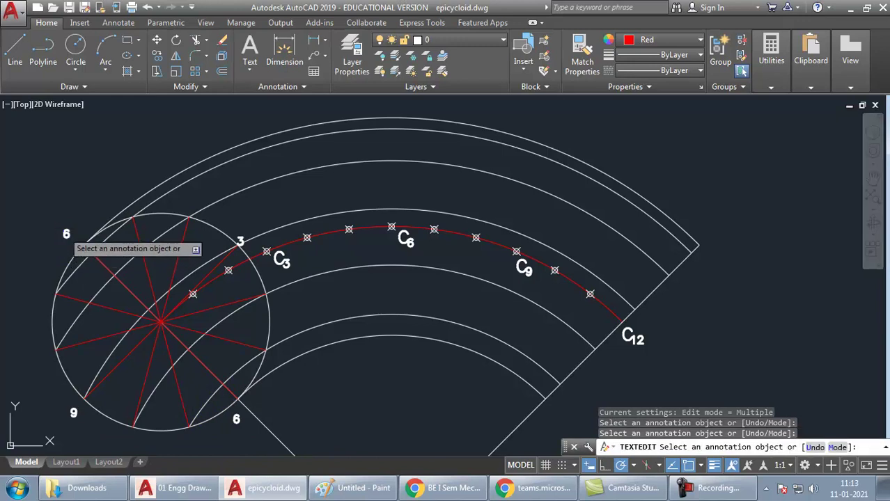
pyautogui.click(66, 235)
pyautogui.write('12')
pyautogui.click(139, 276)
pyautogui.press('Escape')
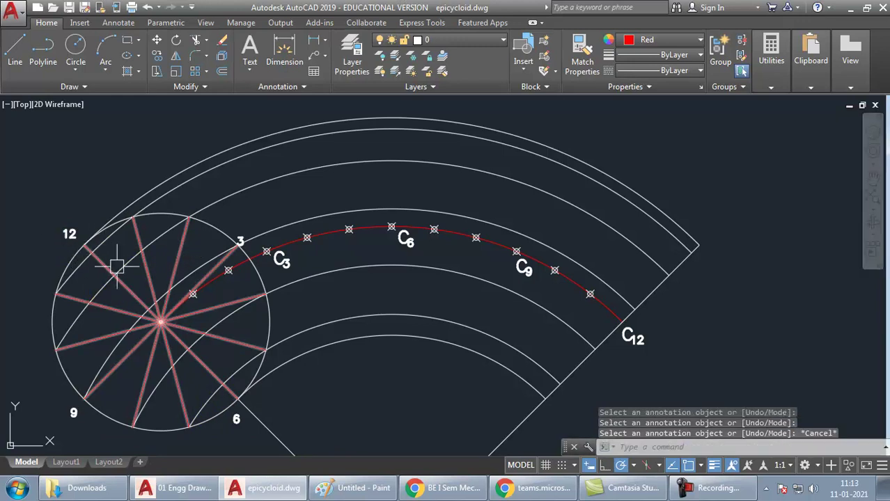
pyautogui.click(108, 222)
# Grip-move the rolling circle's centre onto the first division mark of the red centre arc
pyautogui.click(161, 211)
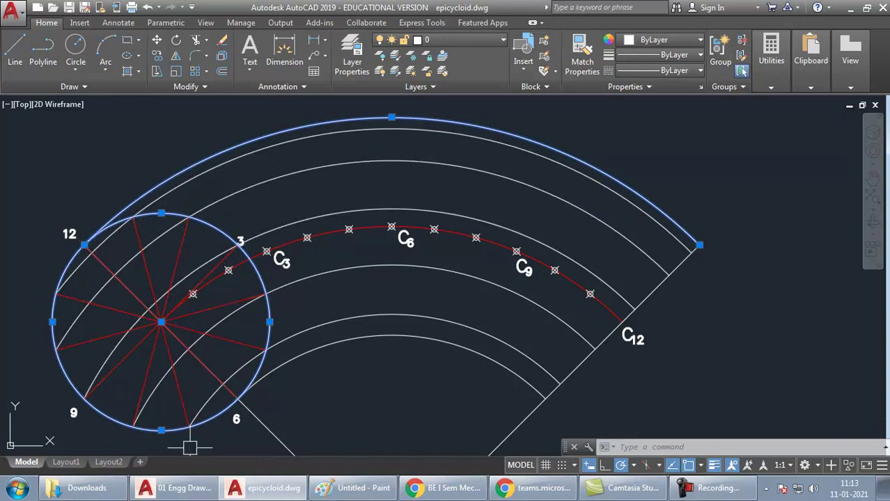
pyautogui.press('Escape')
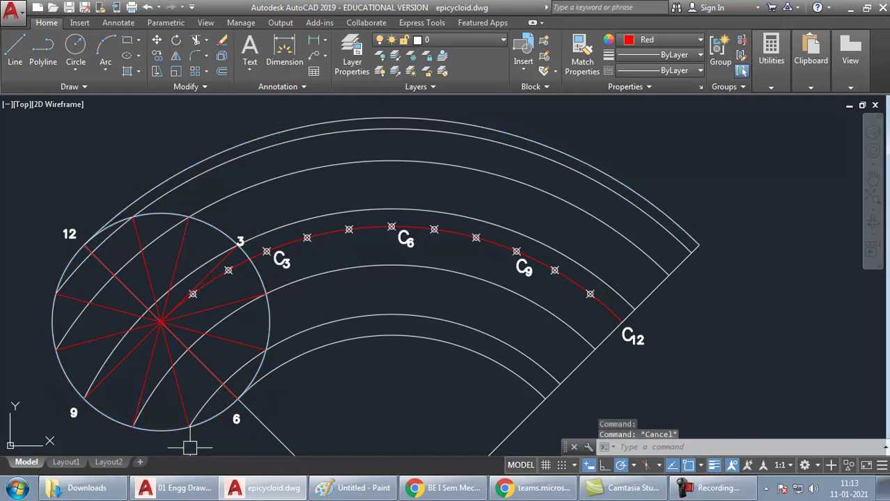
pyautogui.click(212, 225)
pyautogui.click(161, 321)
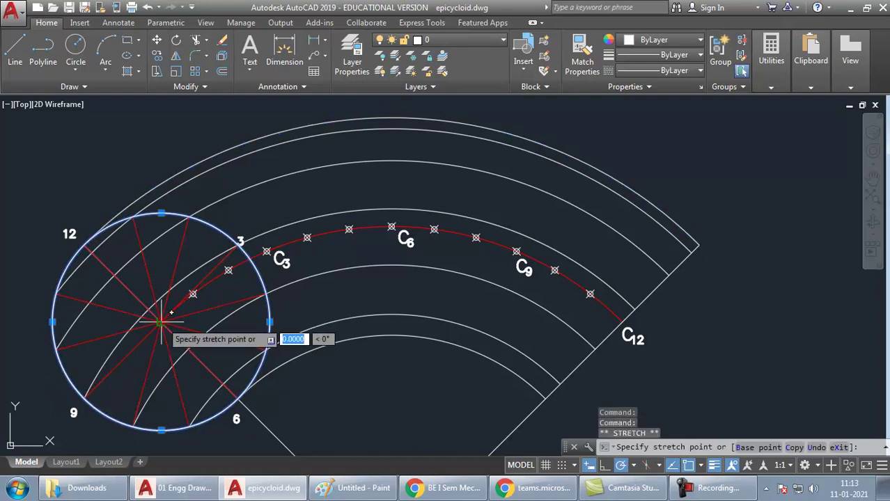
pyautogui.click(193, 294)
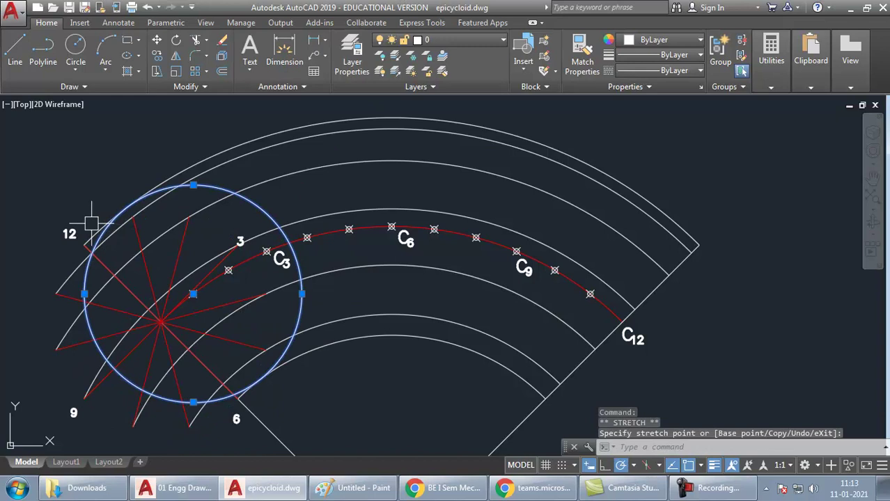
pyautogui.press('Escape')
pyautogui.click(239, 156)
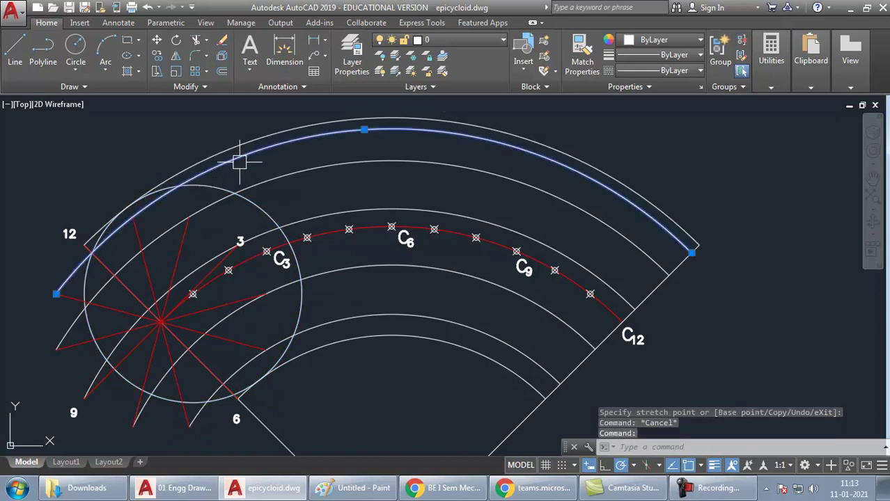
pyautogui.click(216, 184)
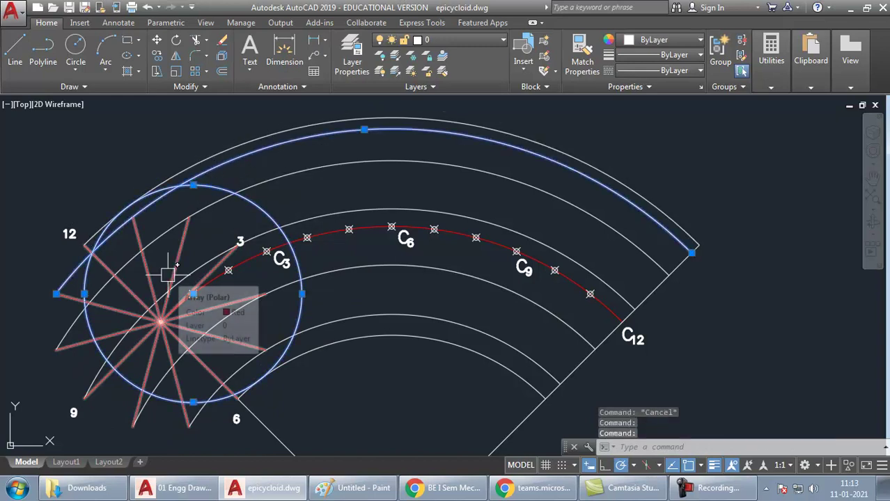
pyautogui.scroll(8, 77, 244)
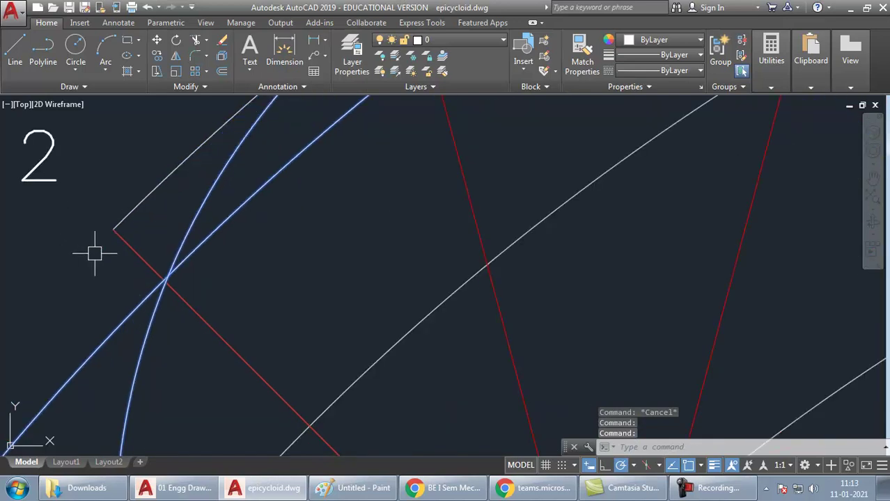
pyautogui.scroll(4, 168, 275)
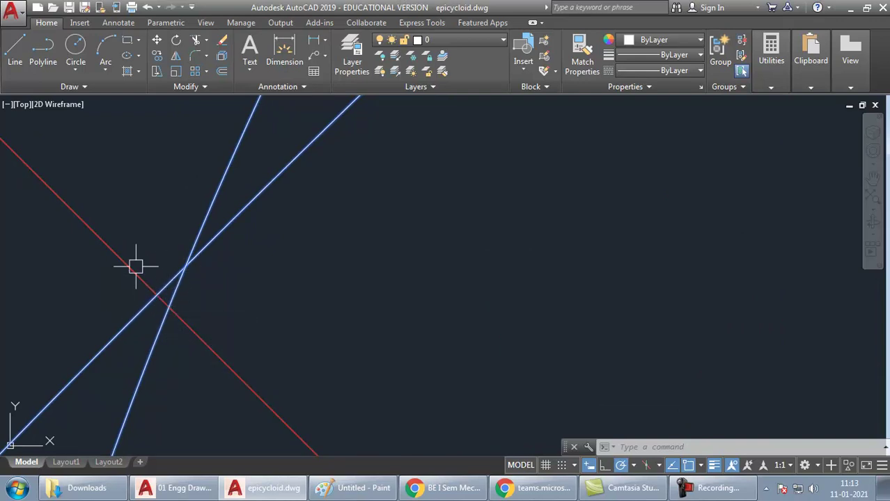
# Place a red point where the moved circle, outer arc and red division line meet
pyautogui.click(134, 299)
pyautogui.click(242, 245)
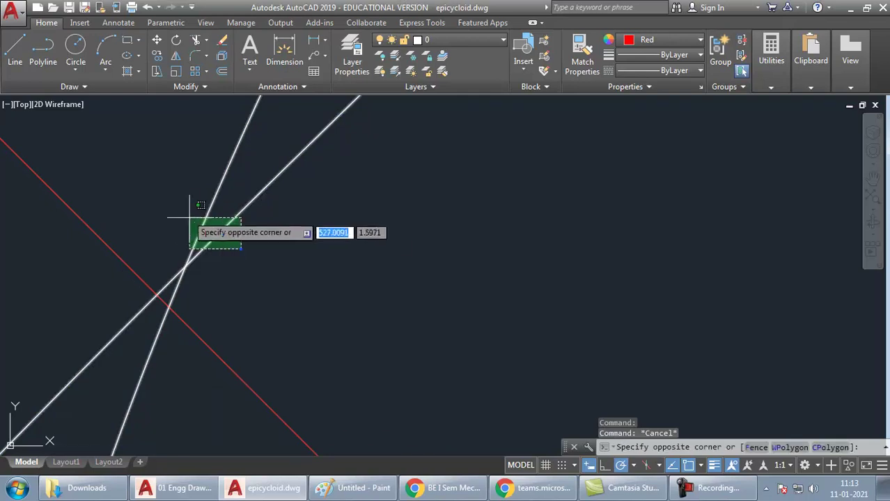
pyautogui.click(181, 211)
pyautogui.scroll(-5, 181, 211)
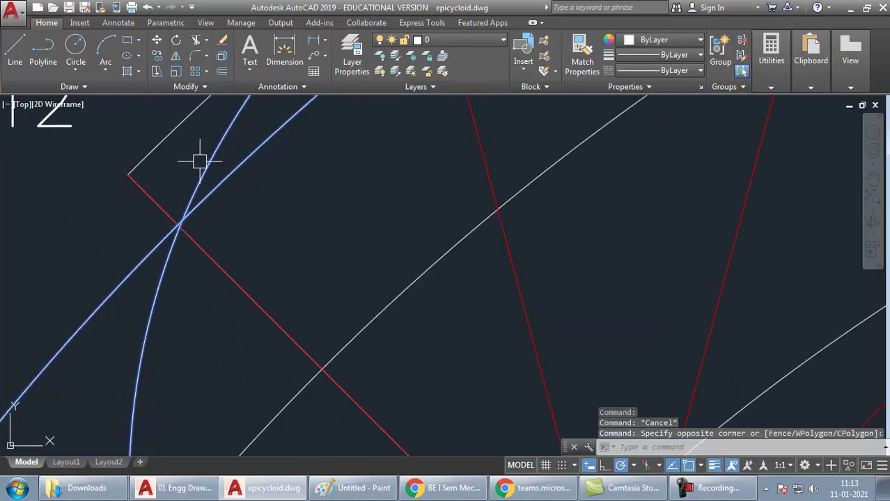
pyautogui.scroll(3, 198, 188)
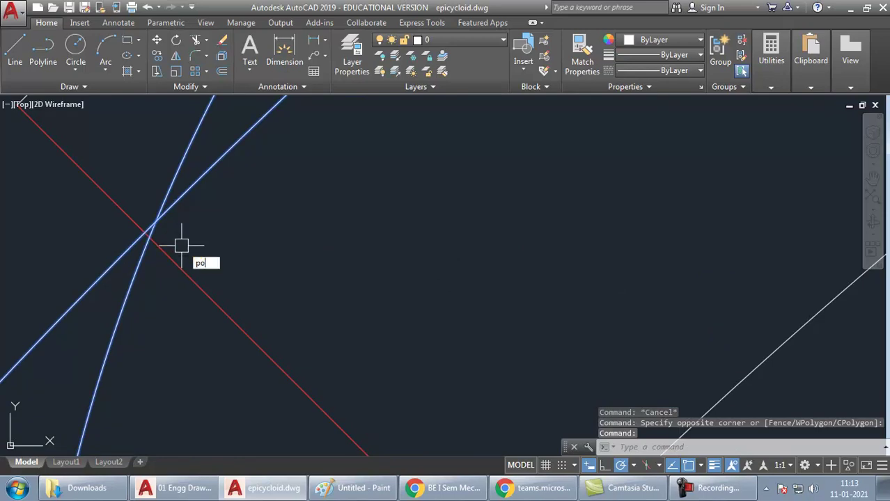
pyautogui.press('Return')
pyautogui.click(155, 223)
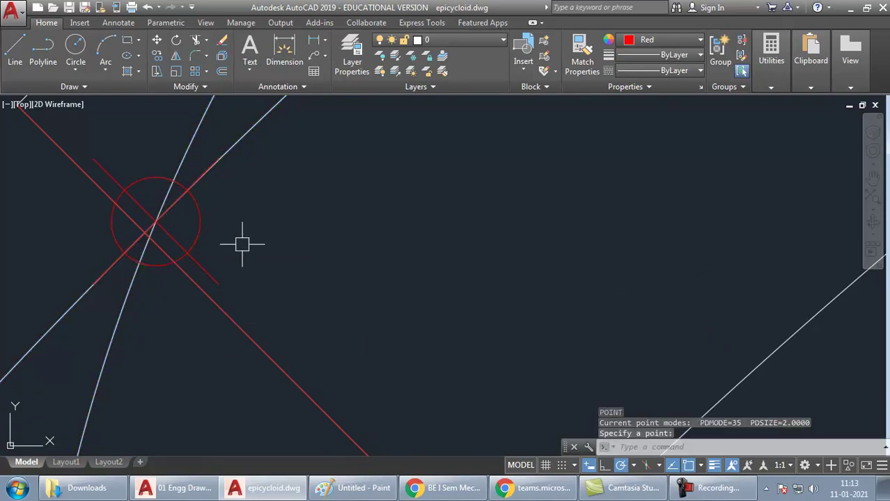
pyautogui.scroll(-3, 237, 246)
pyautogui.press('Escape')
pyautogui.click(235, 193)
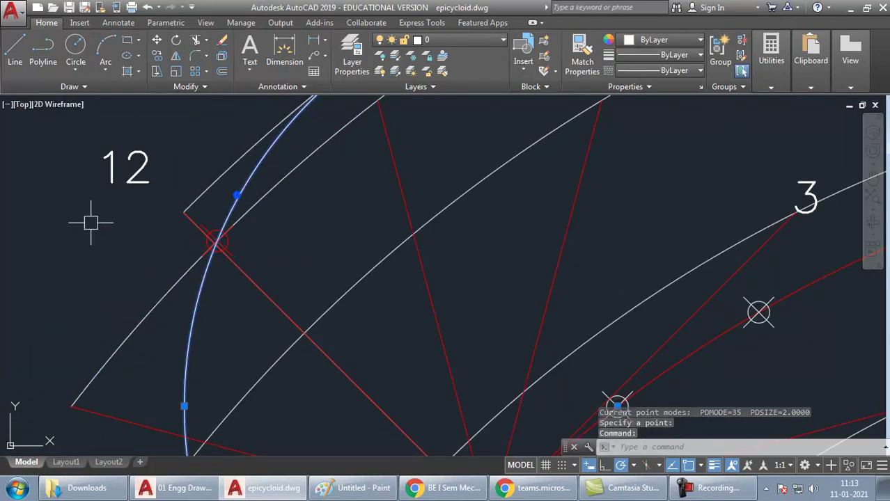
pyautogui.scroll(-2, 89, 221)
# Shift the circle's centre to the next centre-arc point and mark its crossing with an arc
pyautogui.click(220, 268)
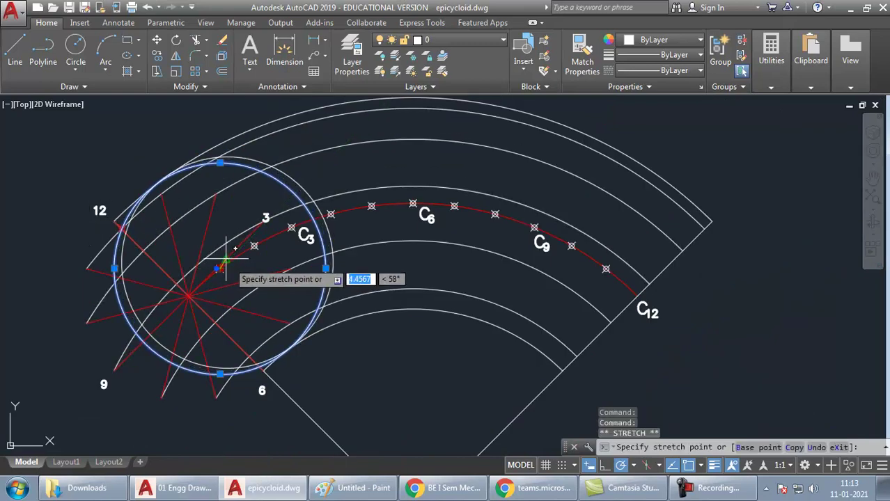
pyautogui.click(254, 246)
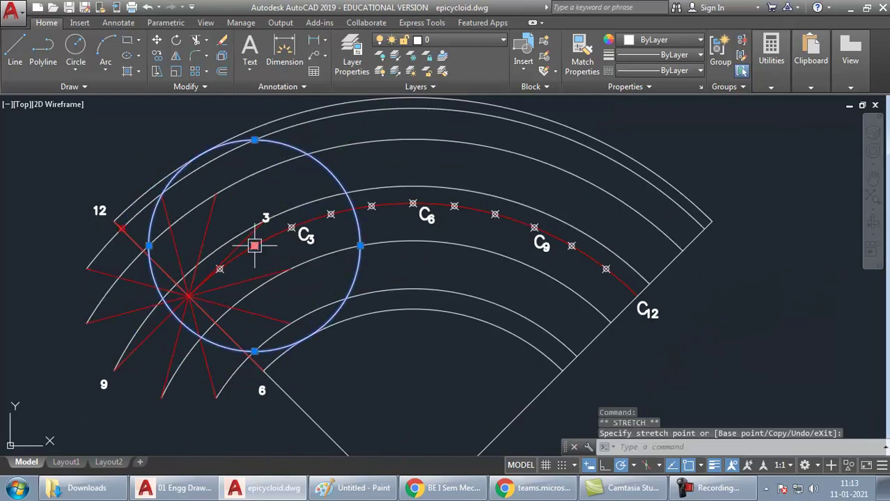
pyautogui.write('po')
pyautogui.press('Return')
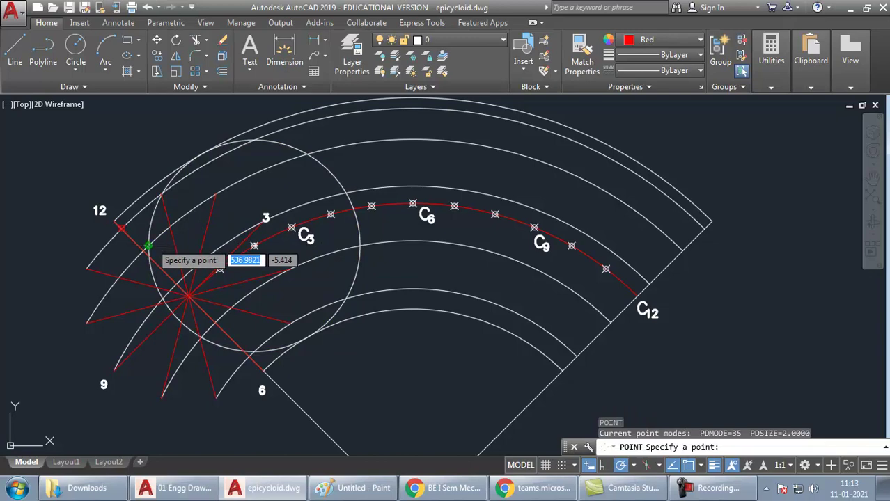
pyautogui.click(149, 246)
# Mark the next arc-and-line intersection with another point
pyautogui.click(254, 246)
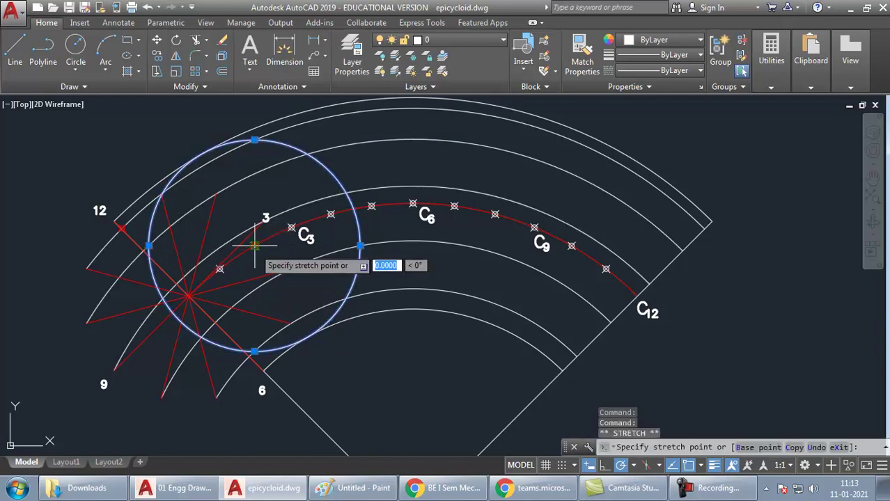
pyautogui.press('Escape')
pyautogui.press('Return')
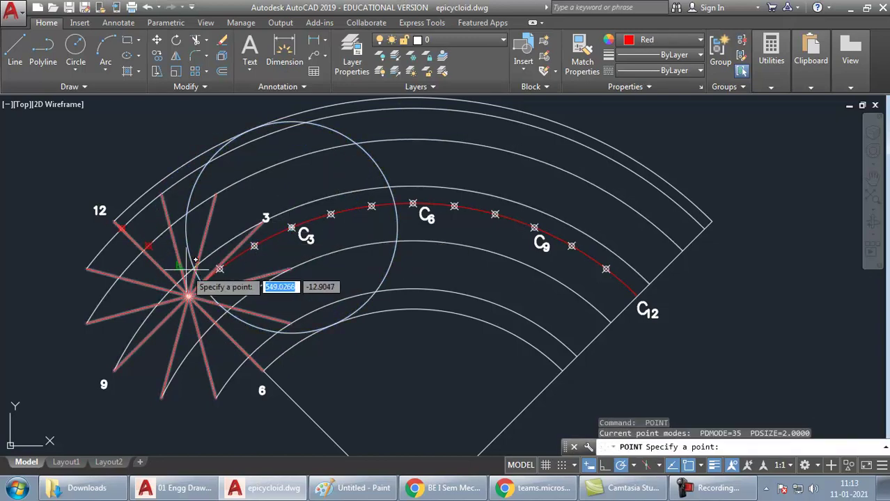
pyautogui.scroll(5, 188, 275)
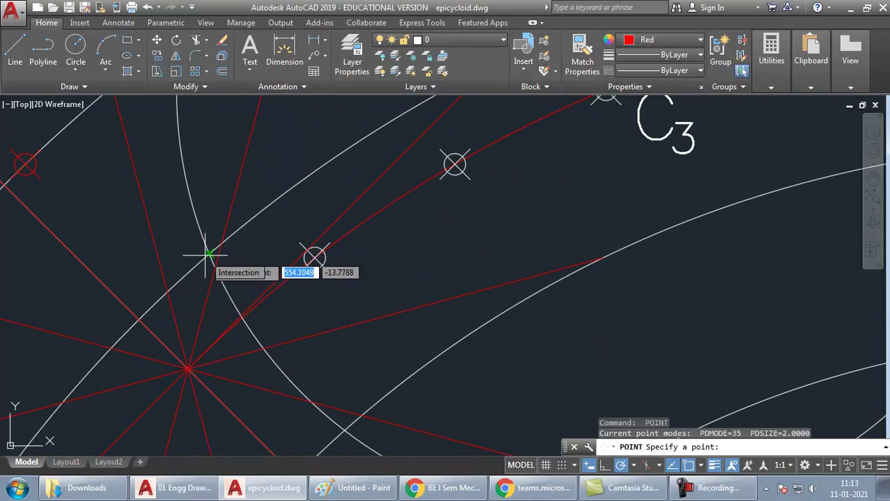
pyautogui.click(208, 256)
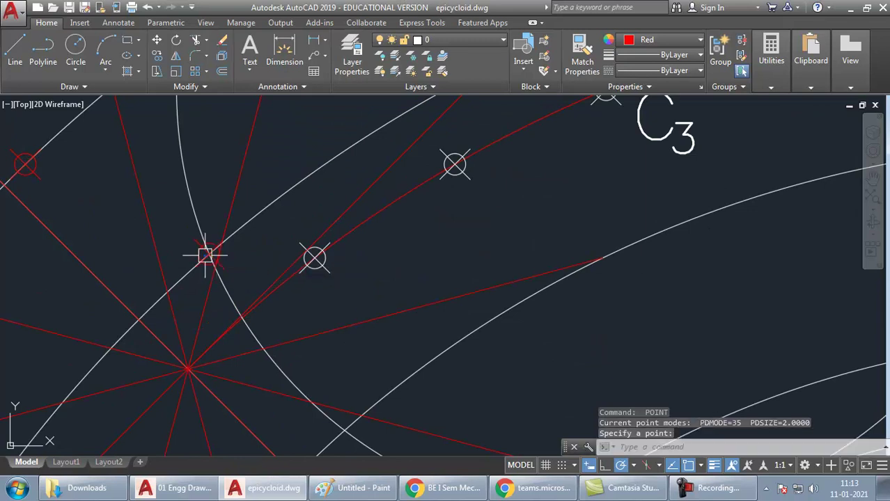
pyautogui.click(250, 218)
pyautogui.press('Escape')
pyautogui.click(238, 193)
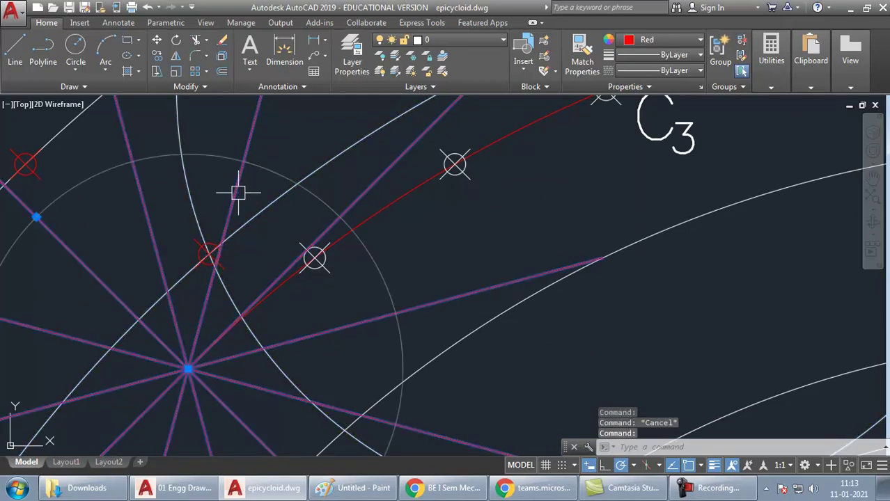
pyautogui.scroll(-4, 212, 223)
pyautogui.scroll(-2, 212, 223)
pyautogui.press('Escape')
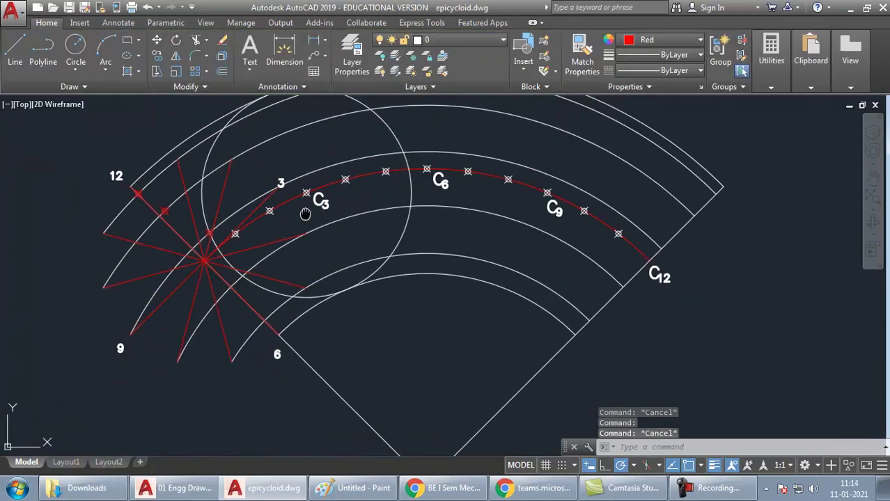
pyautogui.moveTo(317, 203); pyautogui.dragTo(283, 230, button='middle')
# Grip-move the rolling circle's centre onto the division point just past C3
pyautogui.click(358, 173)
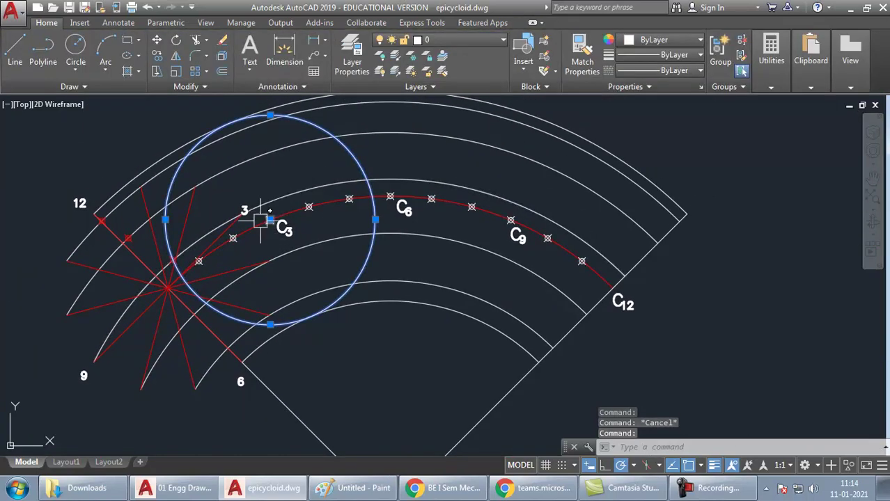
pyautogui.click(270, 220)
pyautogui.click(309, 207)
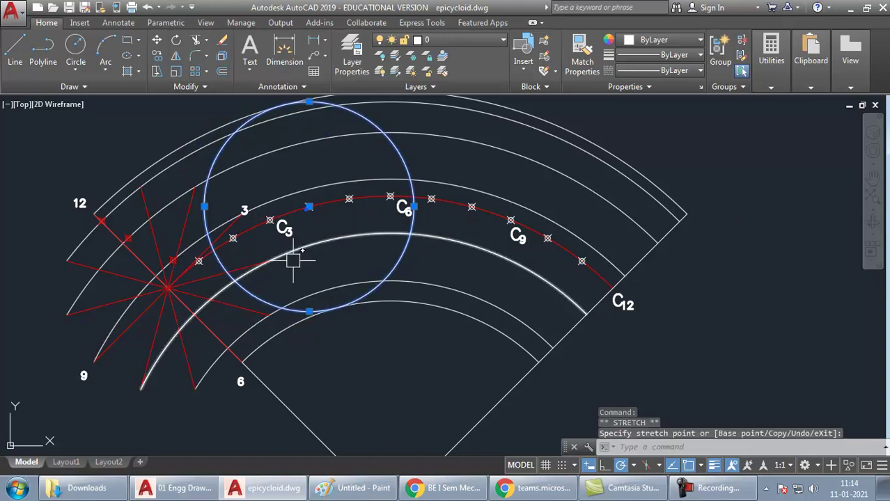
pyautogui.press('Escape')
pyautogui.scroll(2, 175, 254)
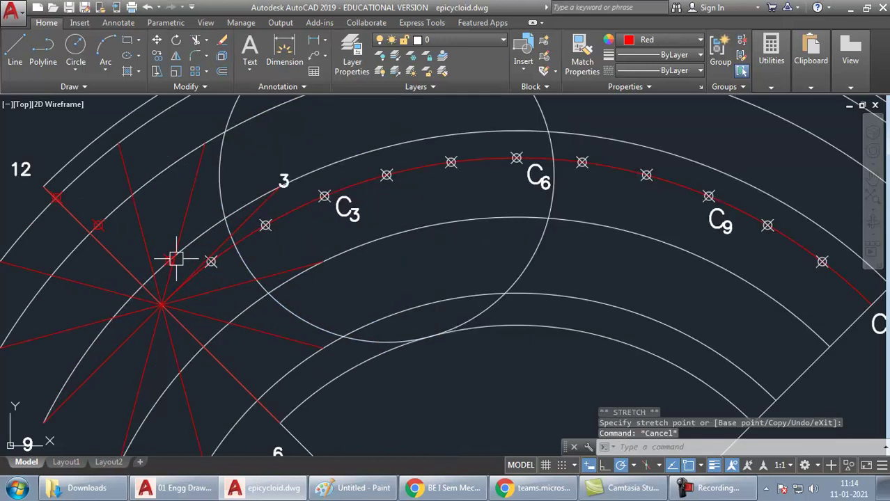
pyautogui.click(201, 230)
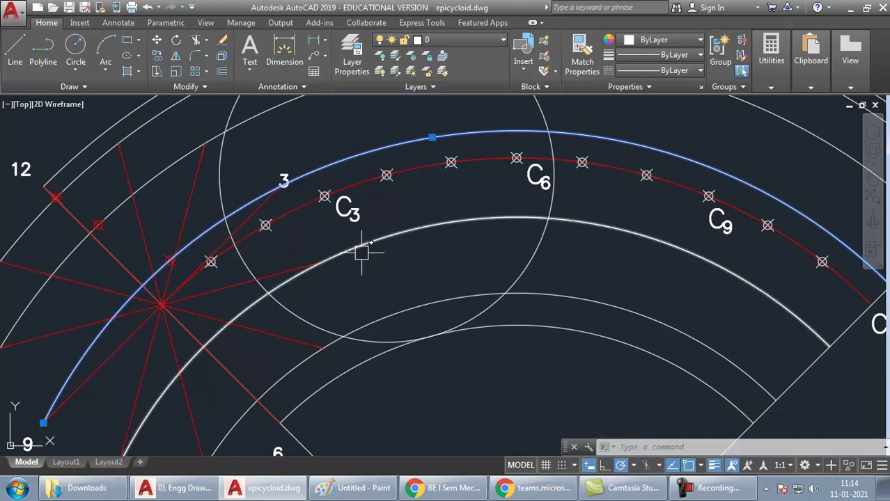
pyautogui.click(284, 308)
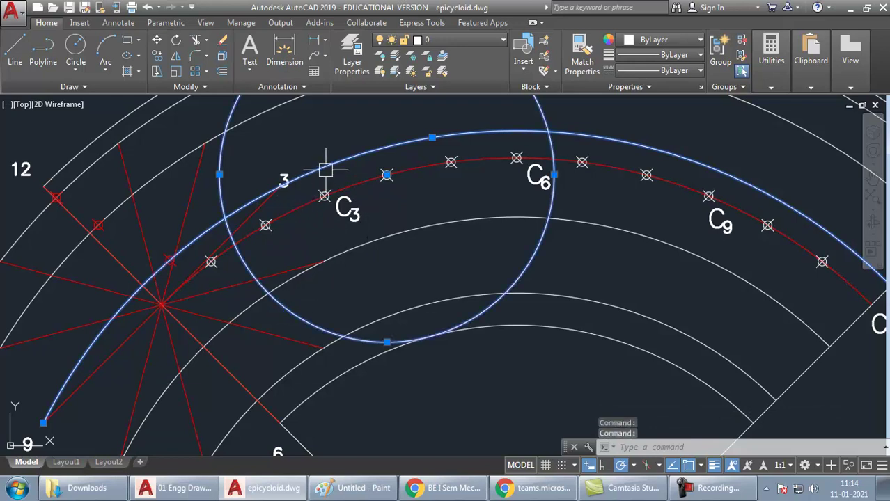
pyautogui.press('Escape')
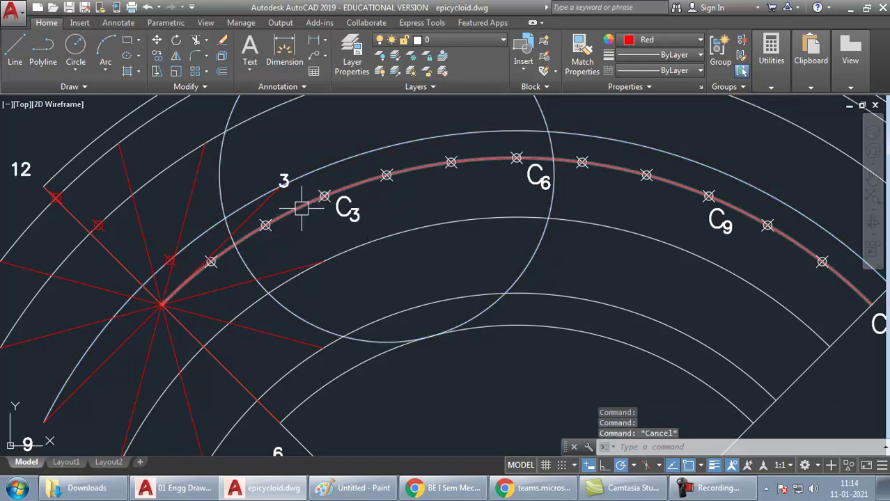
pyautogui.click(301, 207)
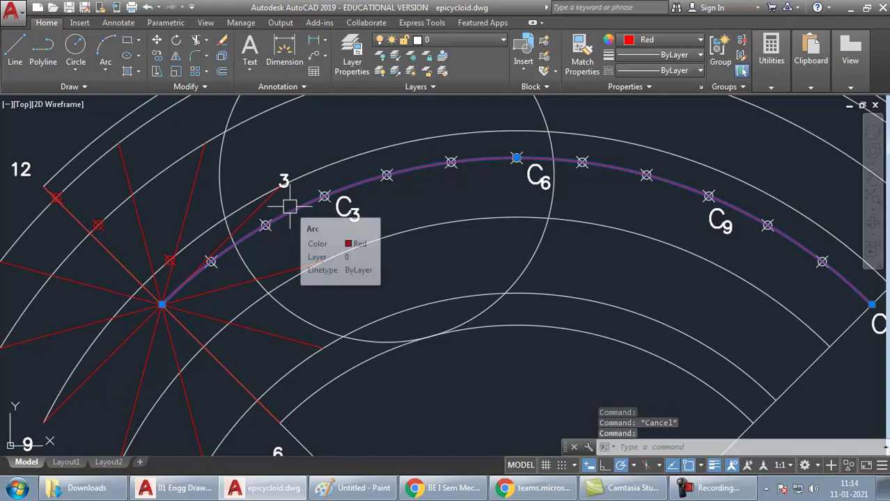
pyautogui.press('Escape')
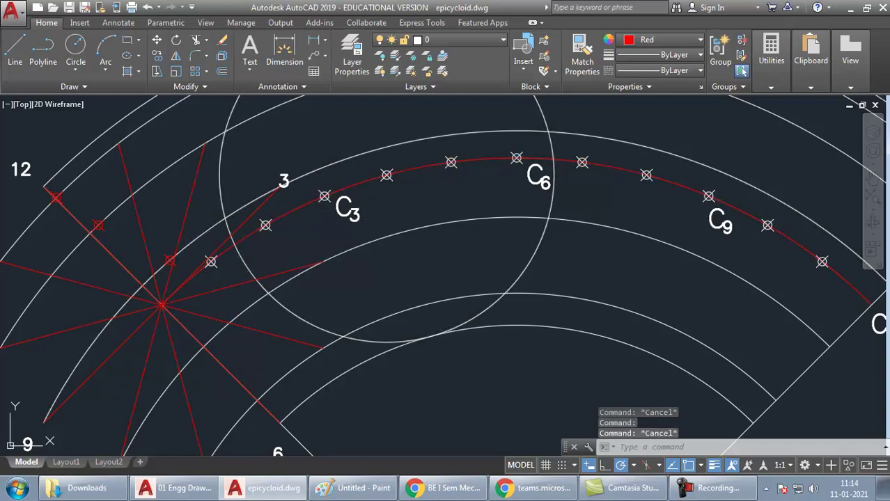
# Place a red point where the rolling circle crosses the inner arc
pyautogui.click(210, 234)
pyautogui.click(282, 282)
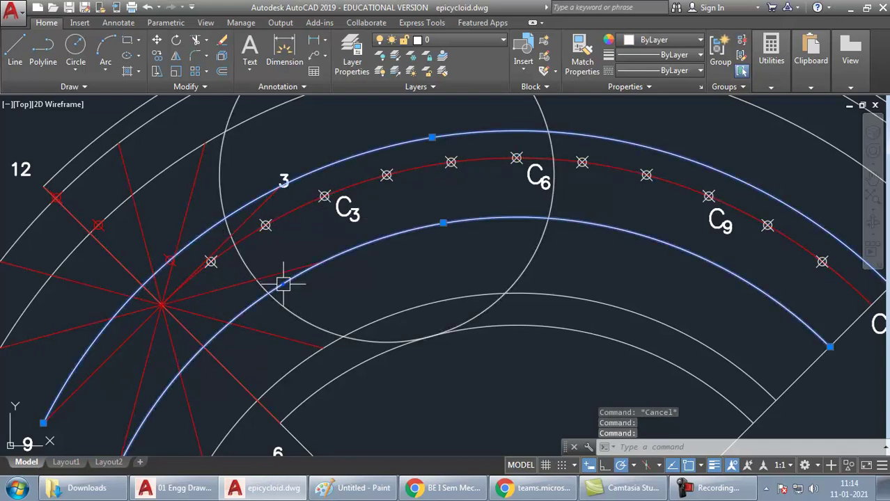
pyautogui.press('Escape')
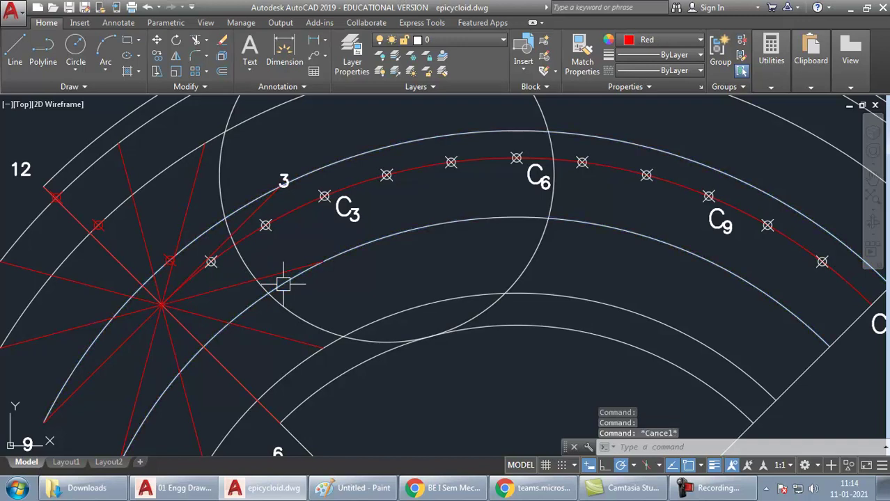
pyautogui.click(293, 206)
pyautogui.click(243, 260)
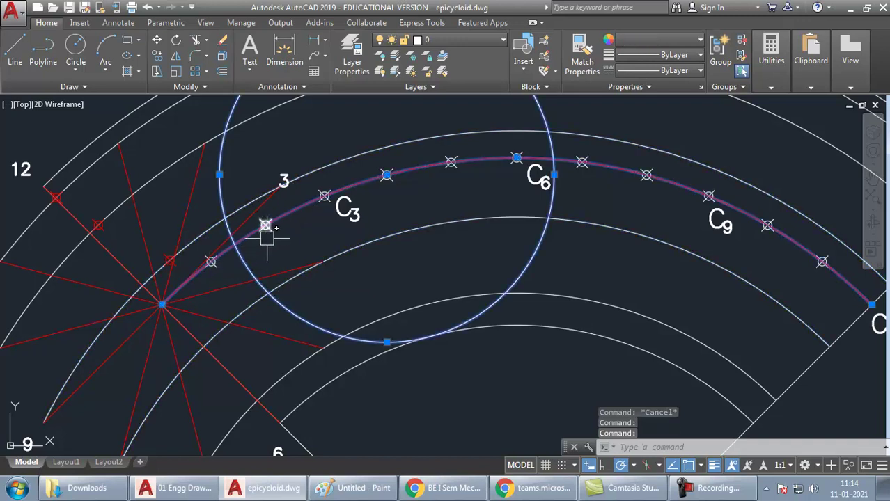
pyautogui.press('Escape')
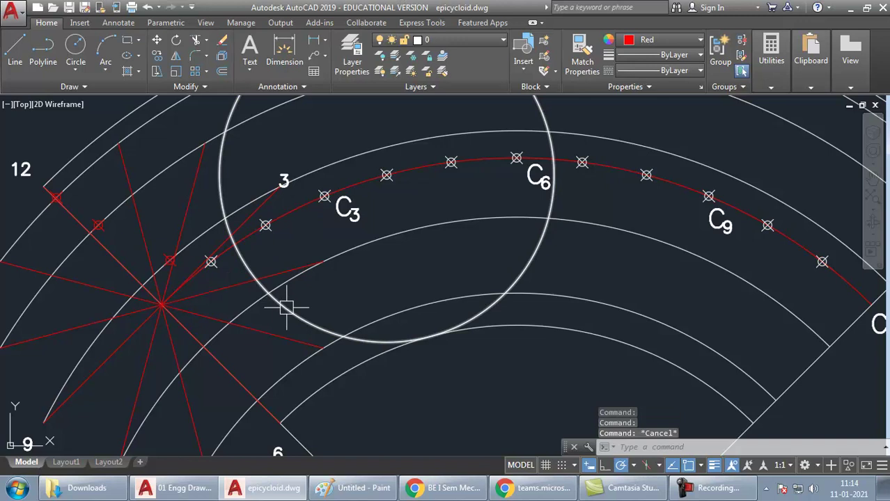
pyautogui.click(379, 235)
pyautogui.click(284, 308)
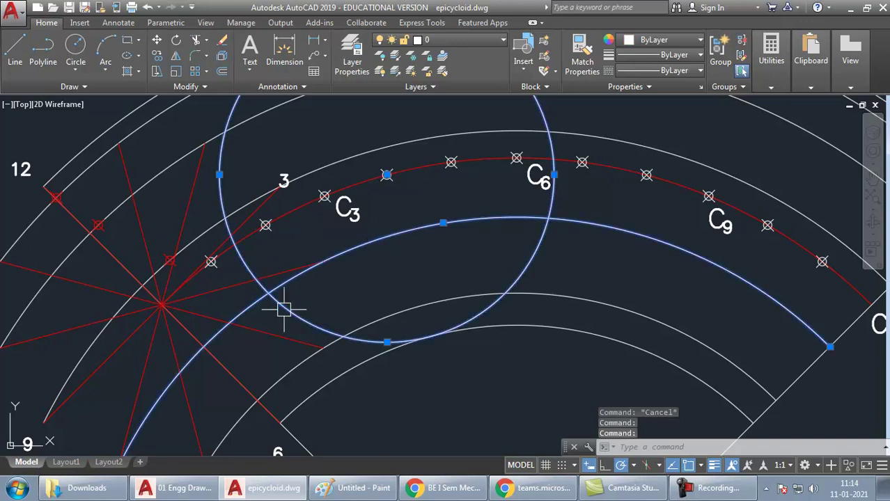
pyautogui.write('po')
pyautogui.press('Return')
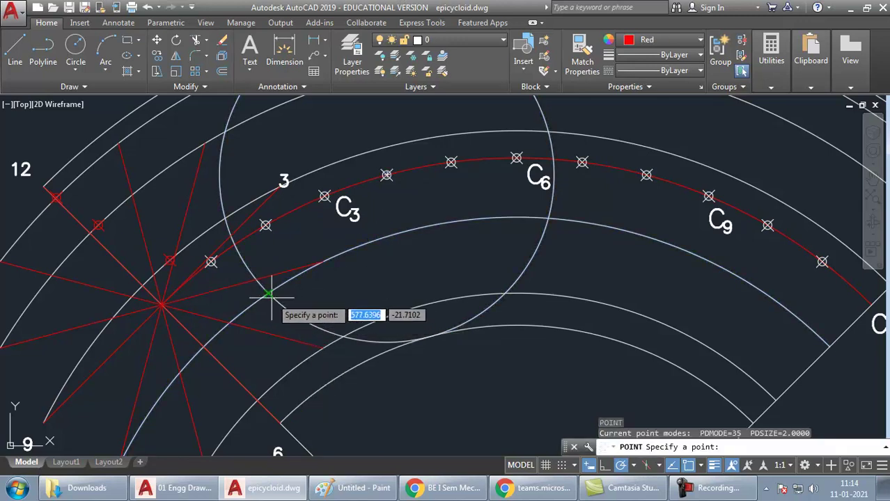
pyautogui.click(269, 297)
# Step the circle's centre forward and mark its next crossing with an arc
pyautogui.click(294, 314)
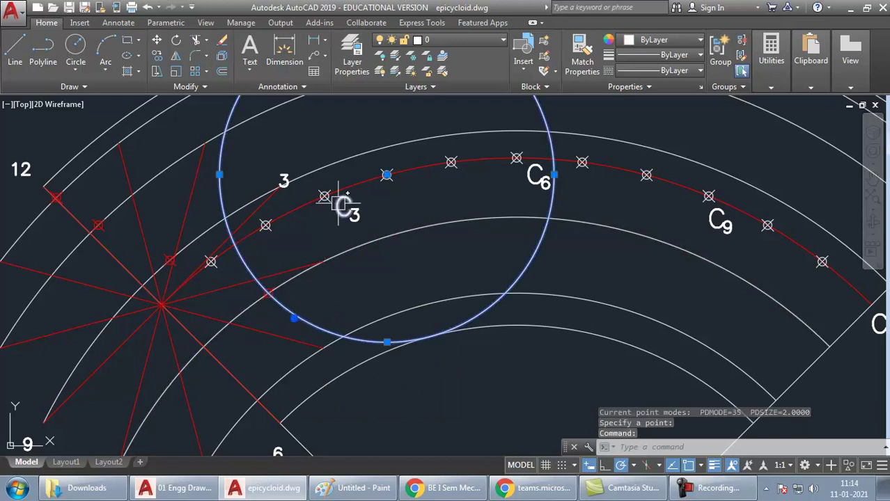
pyautogui.click(387, 174)
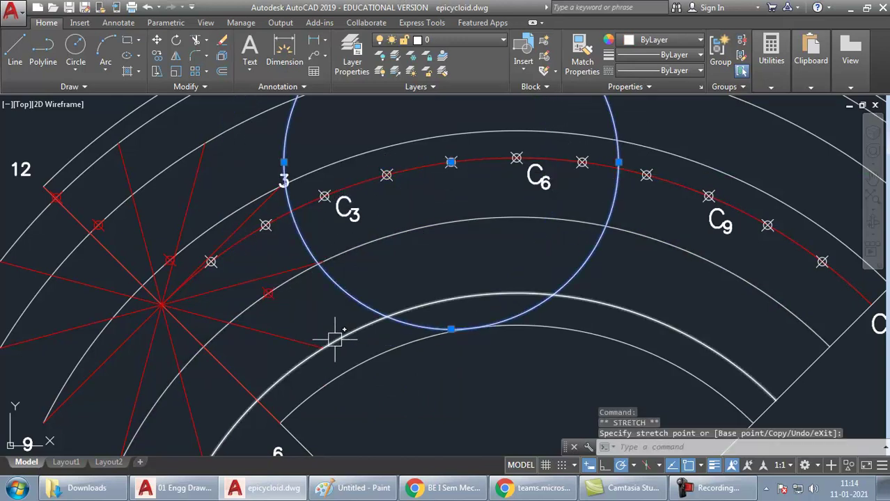
pyautogui.press('Escape')
pyautogui.write('po')
pyautogui.press('Return')
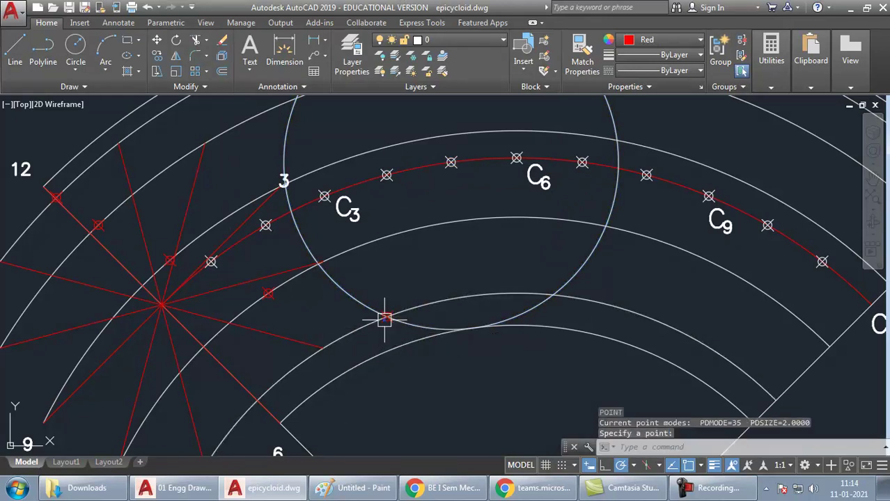
pyautogui.click(385, 319)
# Centre the circle on C6 and mark its lowest crossing with an arc
pyautogui.click(595, 253)
pyautogui.click(451, 163)
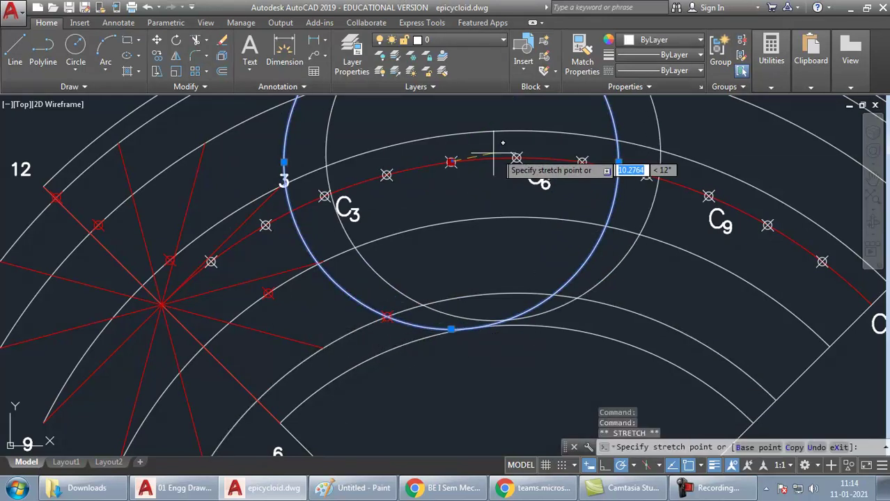
pyautogui.click(516, 159)
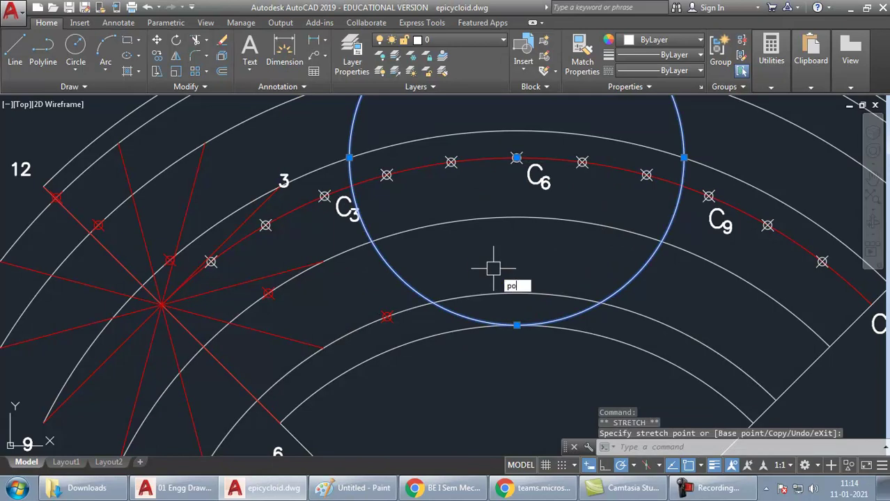
pyautogui.press('Return')
pyautogui.click(516, 325)
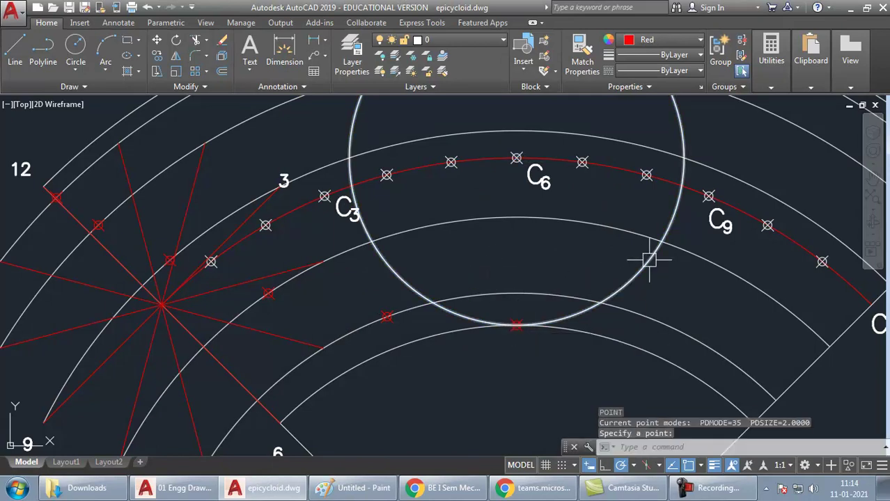
# Move the circle's centre to the division point just past C6
pyautogui.click(649, 260)
pyautogui.click(649, 259)
pyautogui.click(516, 159)
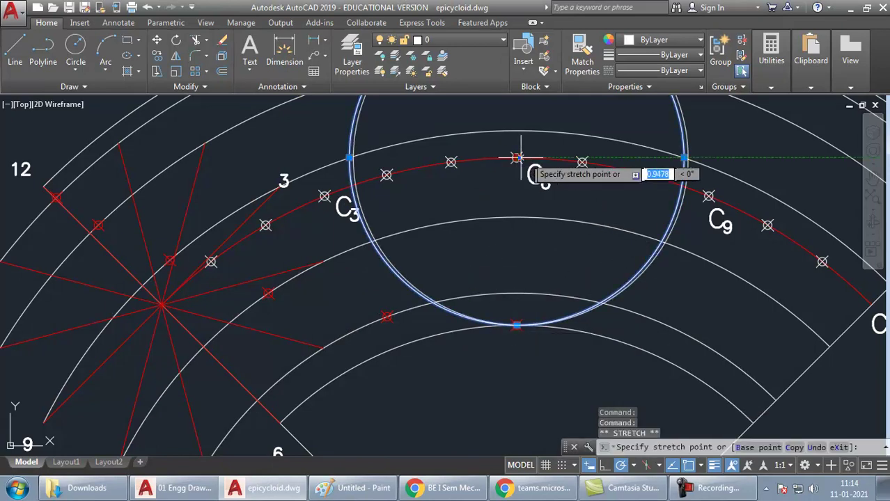
pyautogui.click(582, 162)
pyautogui.moveTo(620, 243); pyautogui.dragTo(591, 257, button='middle')
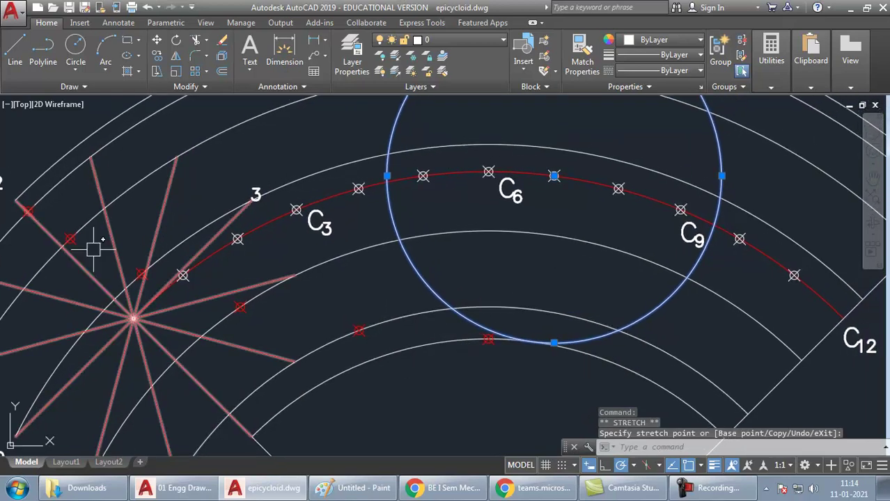
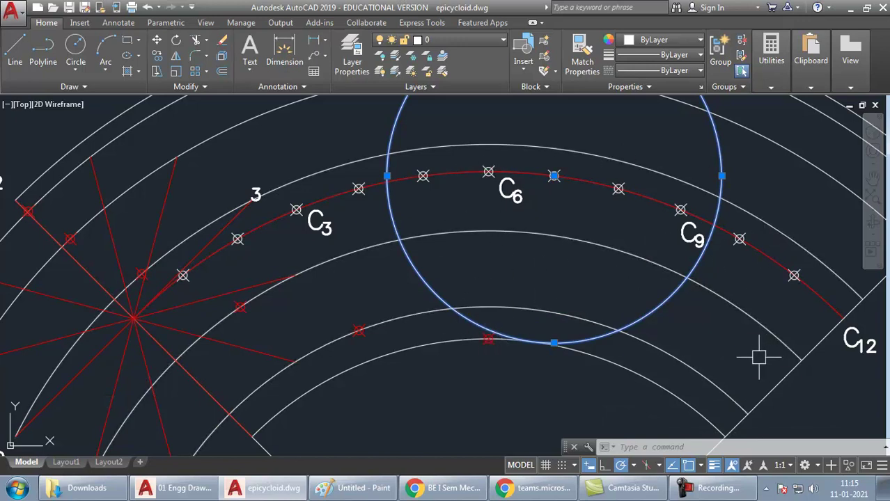
# Mark the arc crossings with points while re-centring the rolling circle on the next two path points
pyautogui.press('Return')
pyautogui.click(619, 331)
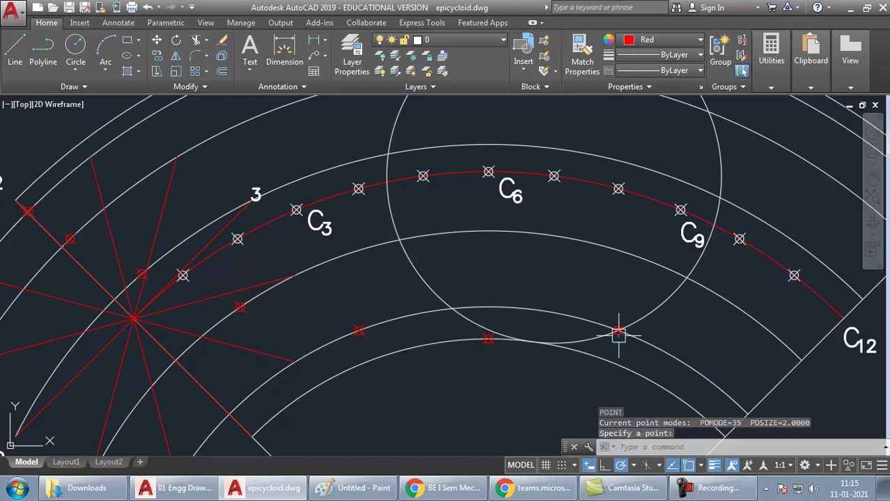
pyautogui.click(663, 310)
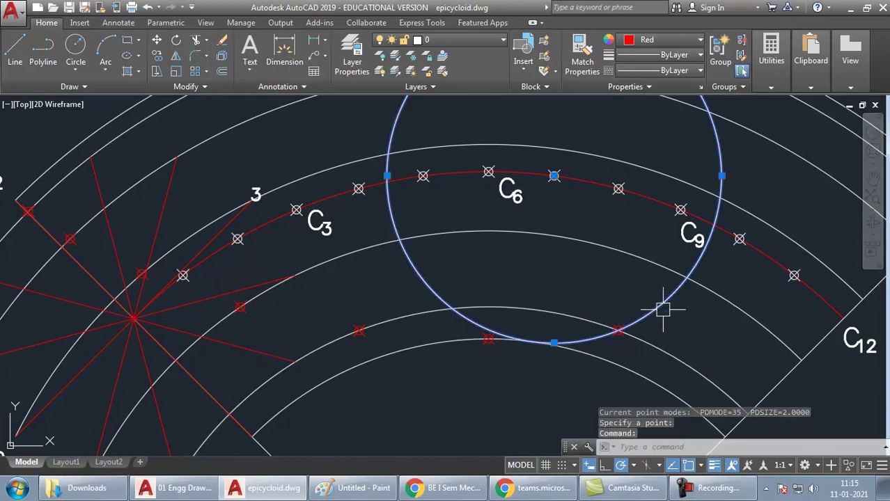
pyautogui.click(554, 175)
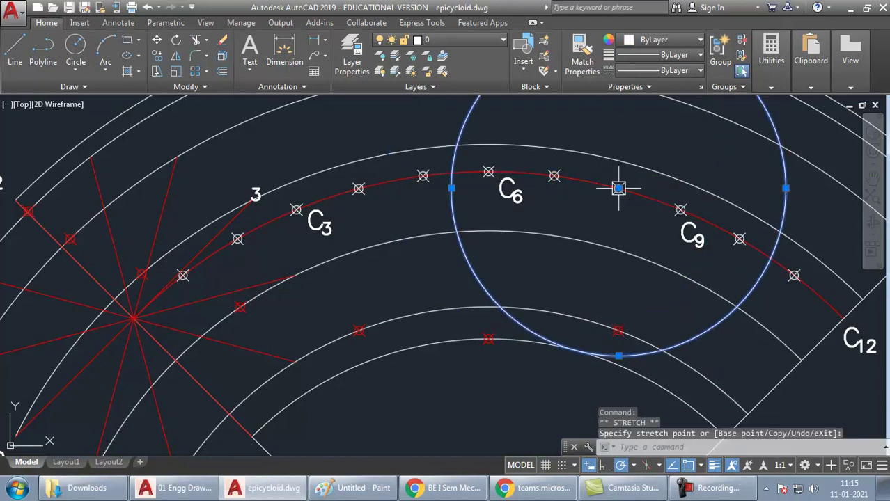
pyautogui.click(619, 188)
pyautogui.press('Return')
pyautogui.click(737, 306)
pyautogui.click(762, 284)
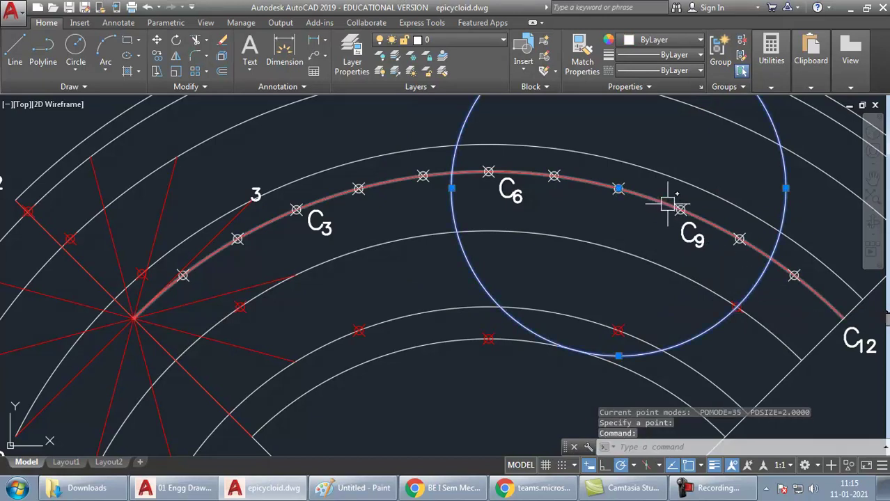
pyautogui.click(618, 189)
pyautogui.click(681, 209)
pyautogui.press('Return')
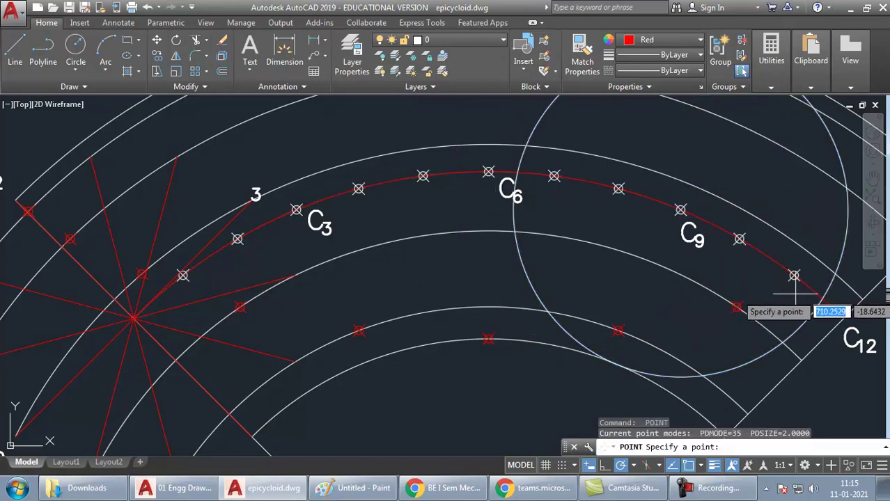
pyautogui.click(836, 275)
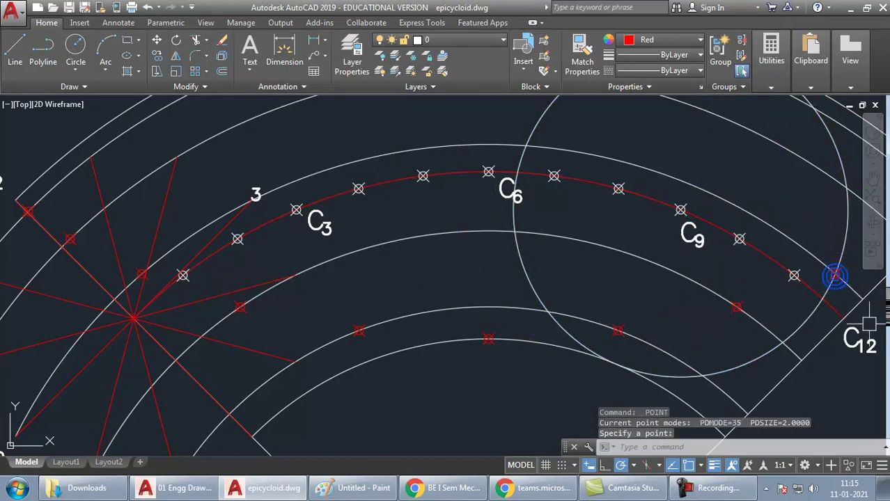
# Re-centre the rolling circle on the remaining path points up to C12, marking each arc crossing
pyautogui.moveTo(834, 278)
pyautogui.mouseDown(button='middle')
pyautogui.moveTo(742, 280)
pyautogui.moveTo(717, 294)
pyautogui.mouseUp(button='middle')
pyautogui.click(730, 254)
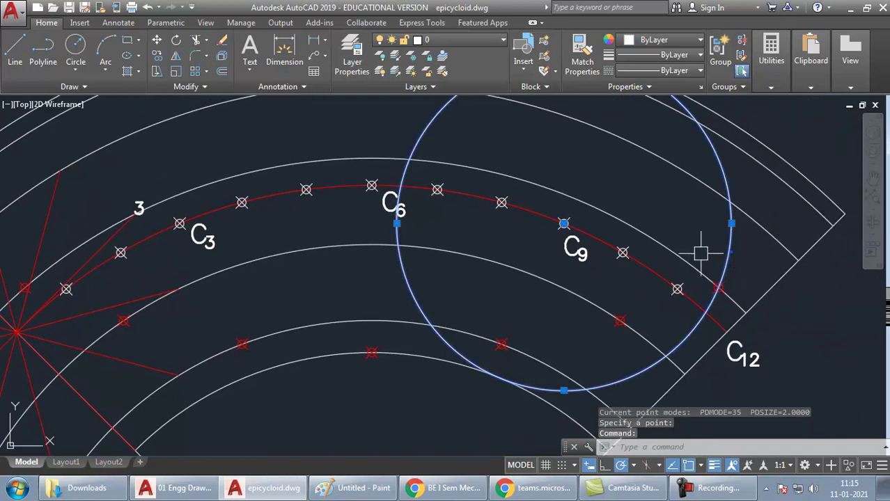
pyautogui.click(564, 223)
pyautogui.click(680, 254)
pyautogui.press('Return')
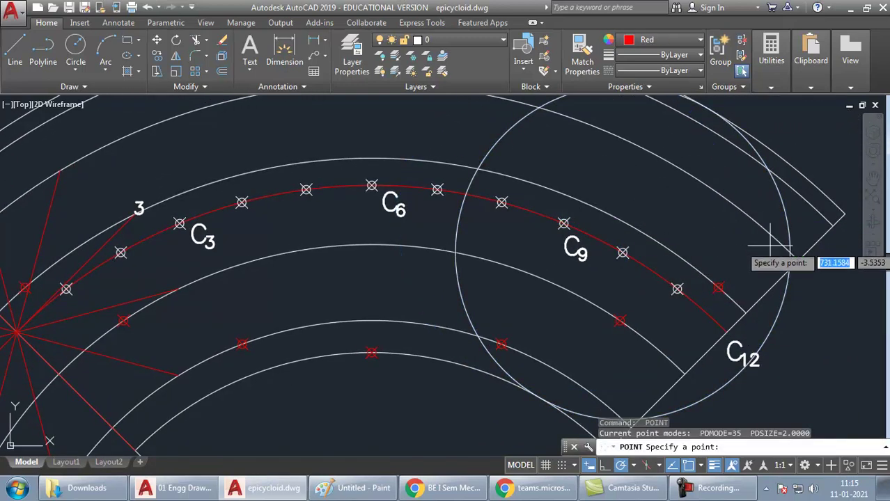
pyautogui.click(789, 252)
pyautogui.click(784, 305)
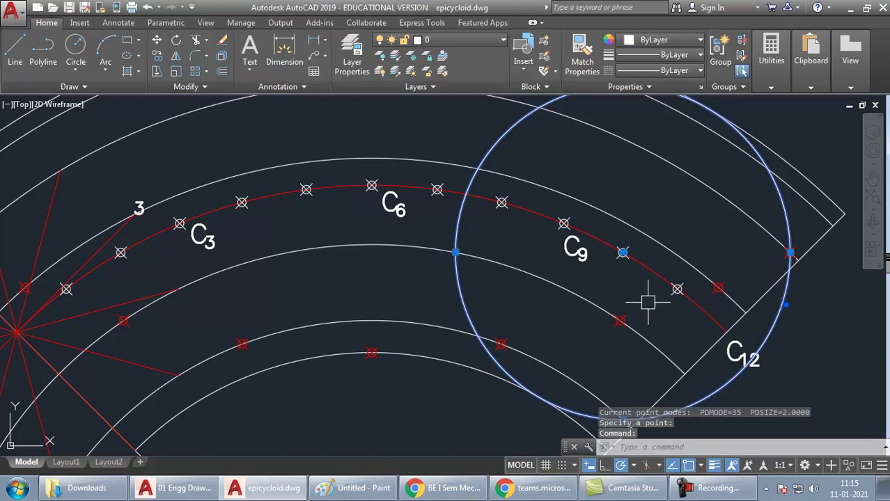
pyautogui.click(623, 253)
pyautogui.click(677, 288)
pyautogui.press('Return')
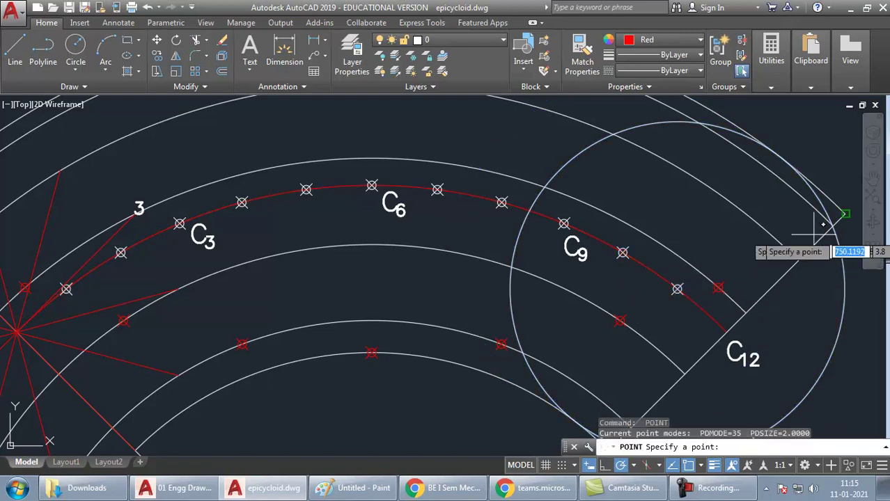
pyautogui.scroll(5, 834, 223)
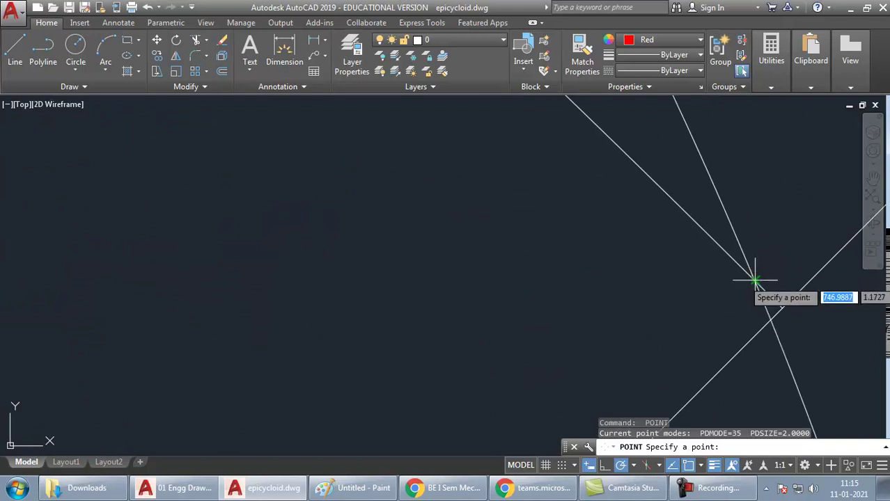
pyautogui.click(755, 281)
pyautogui.scroll(-4, 739, 235)
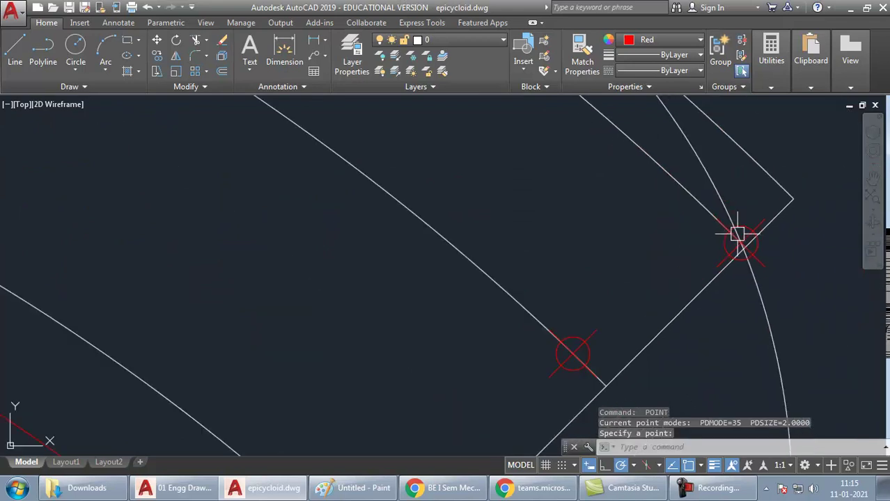
pyautogui.press('Escape')
# Place a point marker at the intersection at the end of the arcs, then select the C12 circle
pyautogui.click(686, 188)
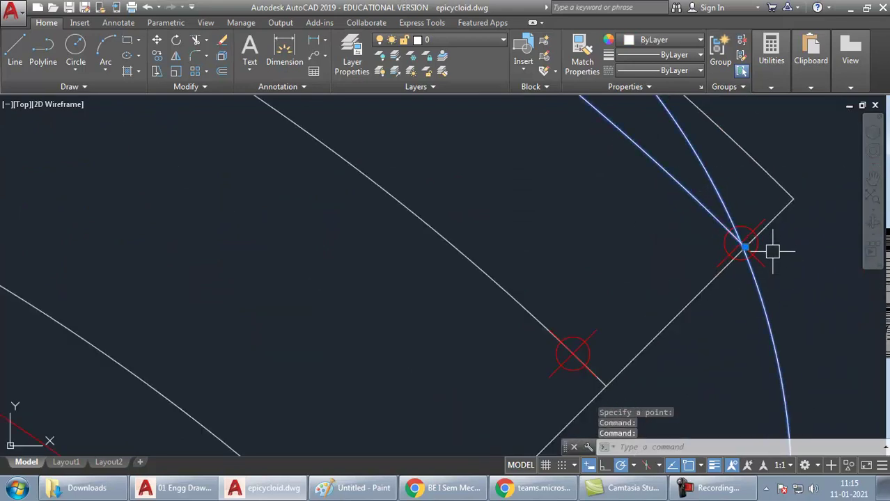
pyautogui.press('Escape')
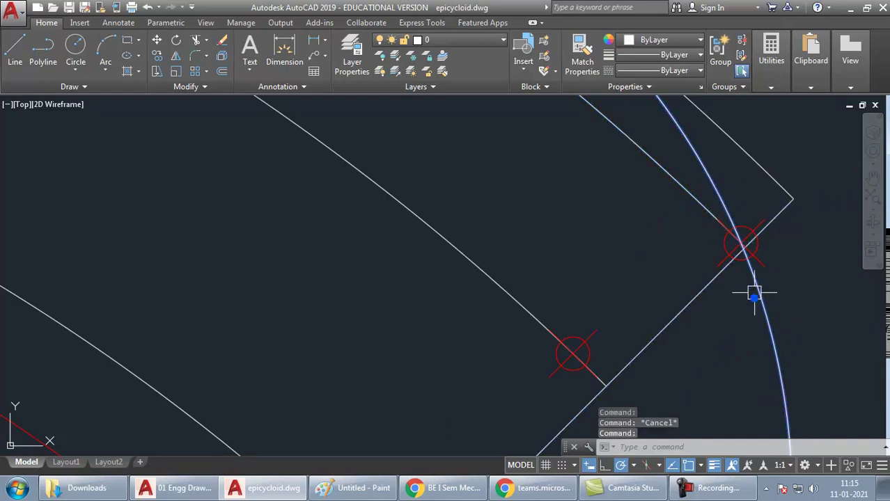
pyautogui.scroll(-5, 754, 292)
pyautogui.click(599, 341)
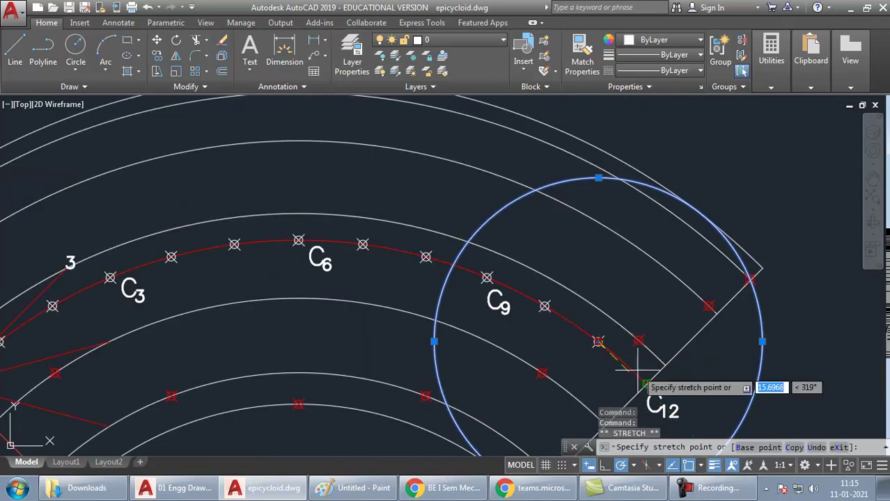
pyautogui.scroll(4, 766, 278)
pyautogui.scroll(2, 766, 277)
pyautogui.press('Escape')
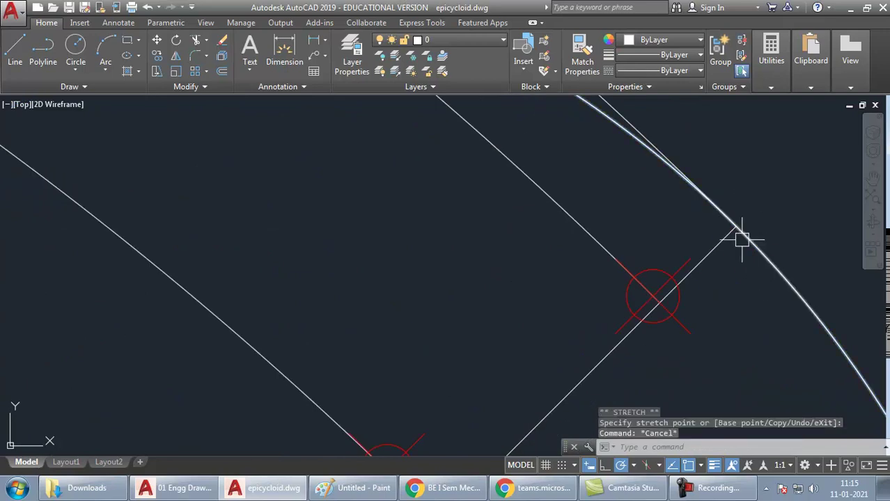
pyautogui.write('o')
pyautogui.press('Return')
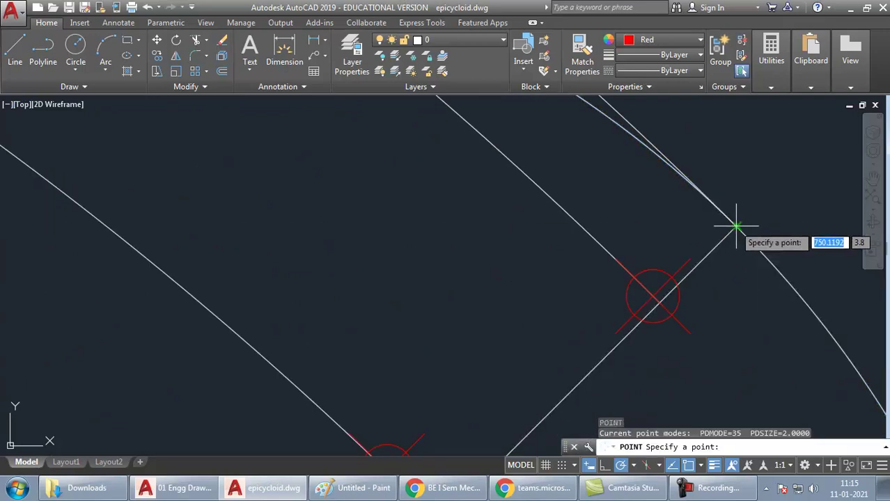
pyautogui.click(736, 227)
pyautogui.scroll(-2, 801, 265)
pyautogui.click(795, 260)
pyautogui.scroll(-3, 794, 260)
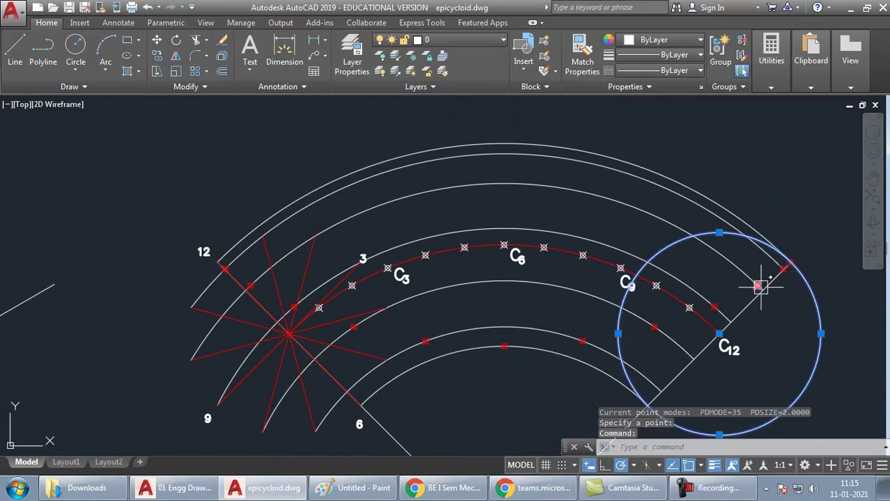
# Move the rolling circle's centre from C12 back to the spoke hub
pyautogui.click(719, 333)
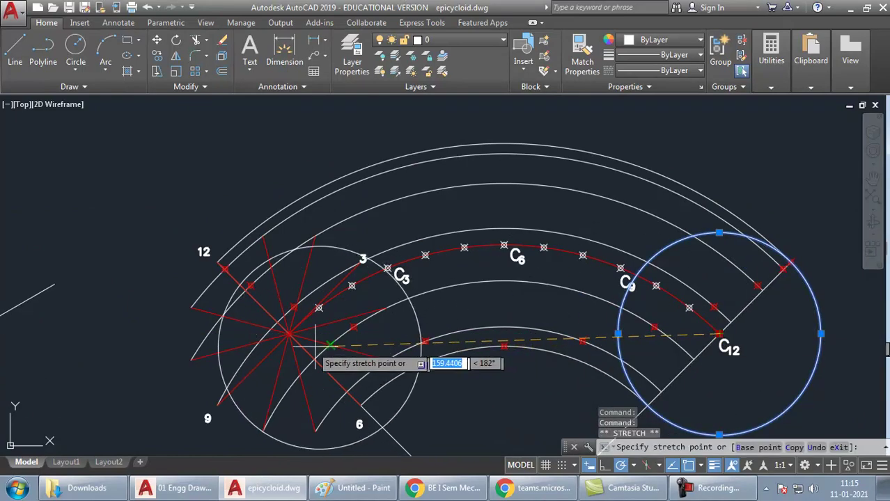
pyautogui.click(289, 332)
pyautogui.press('Escape')
pyautogui.scroll(4, 299, 305)
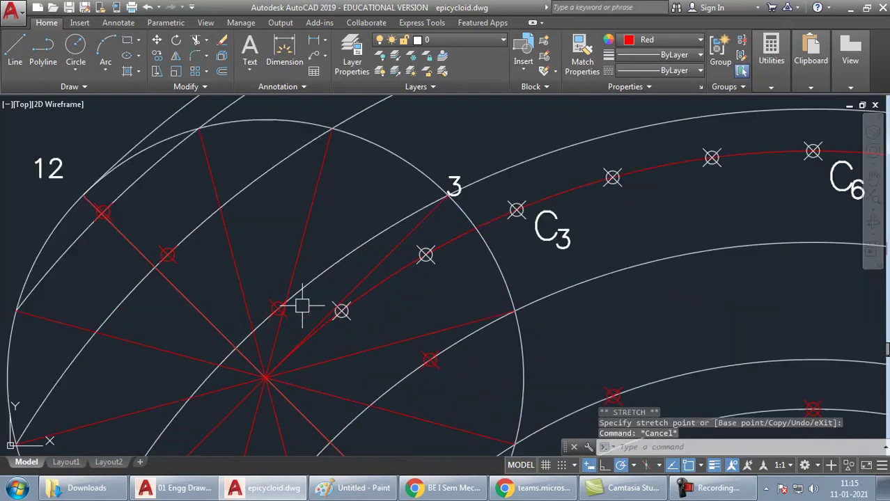
# Select the red path of centres and the large circle, then clear the selection
pyautogui.click(392, 279)
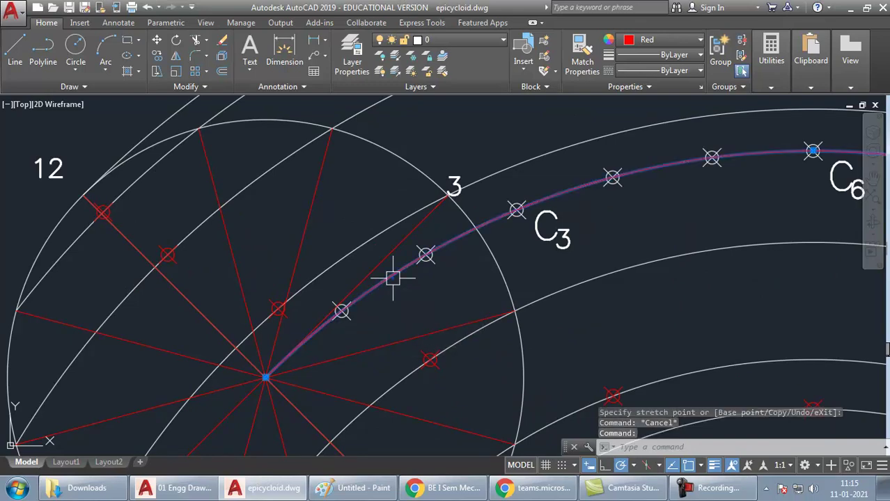
pyautogui.click(495, 255)
pyautogui.scroll(-5, 449, 342)
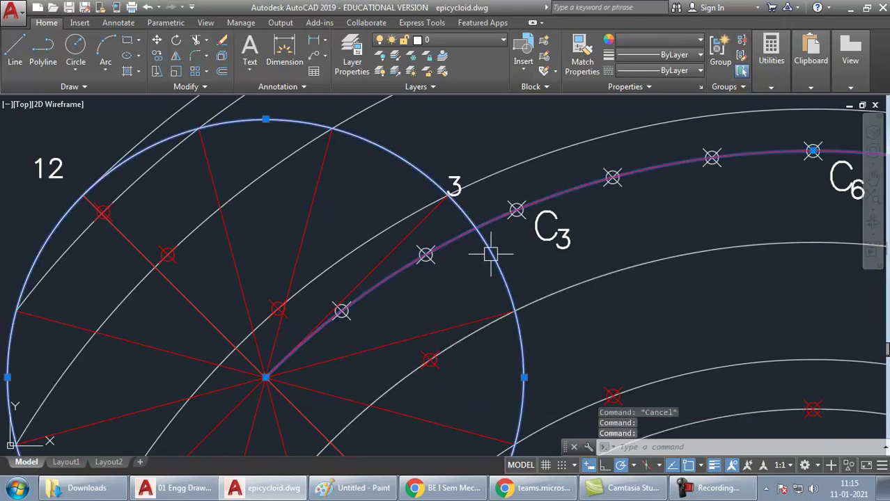
pyautogui.press('Escape')
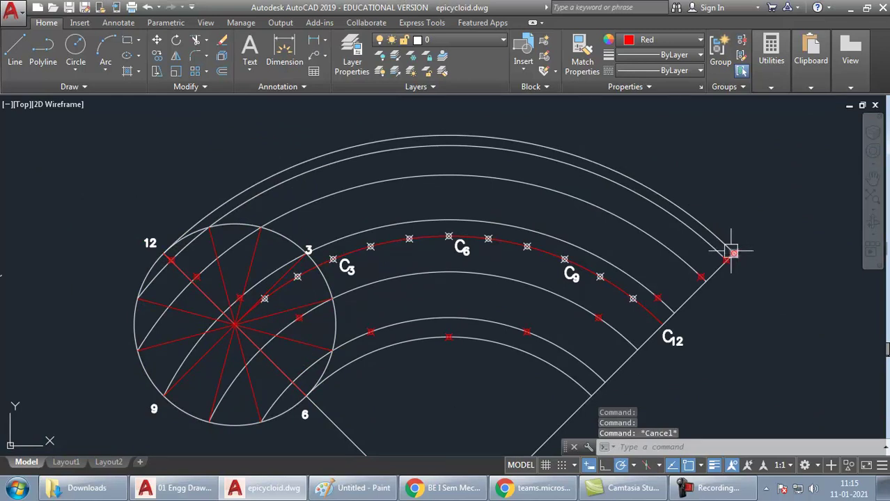
pyautogui.scroll(4, 732, 252)
pyautogui.press('Escape')
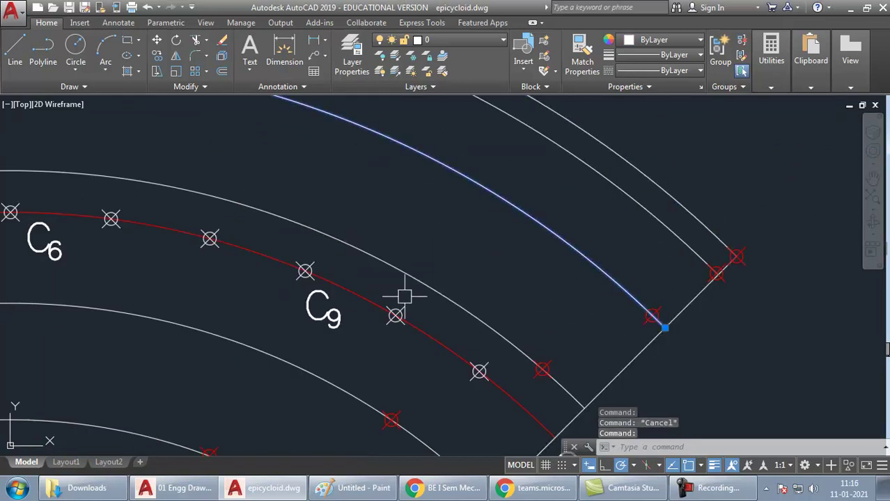
pyautogui.press('Escape')
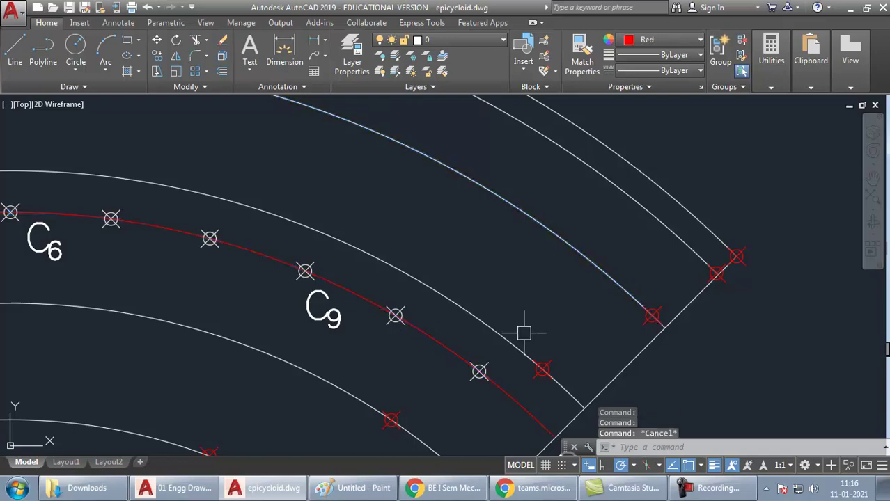
pyautogui.scroll(-4, 648, 257)
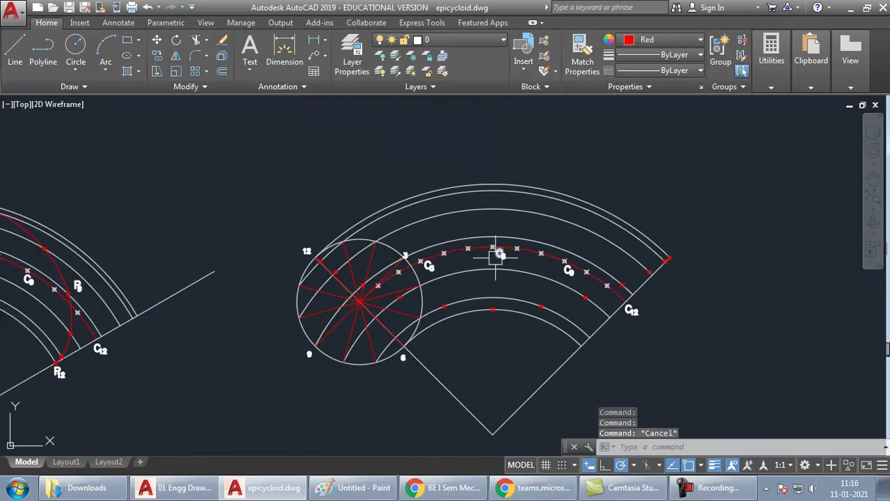
# Zoom in on the epicycloid and copy the P9 label
pyautogui.write('z')
pyautogui.press('Return')
pyautogui.click(253, 176)
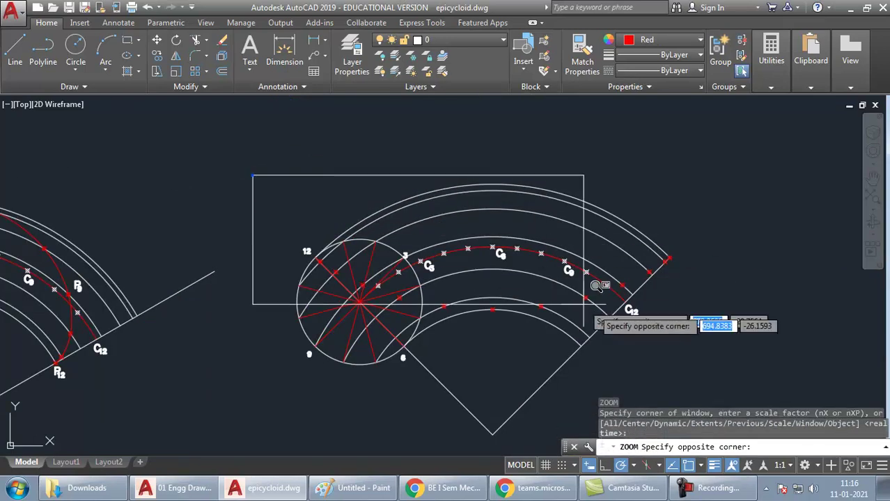
pyautogui.click(683, 379)
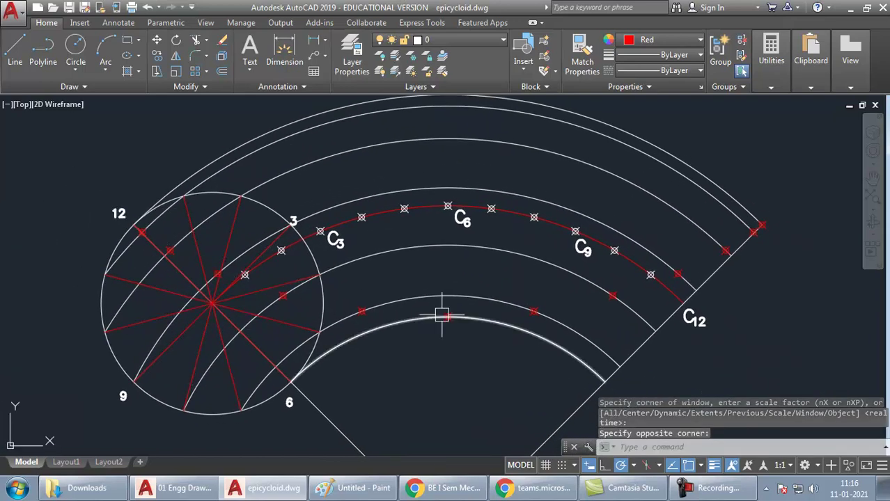
pyautogui.moveTo(258, 322)
pyautogui.mouseDown(button='middle')
pyautogui.moveTo(679, 294)
pyautogui.moveTo(766, 271)
pyautogui.mouseUp(button='middle')
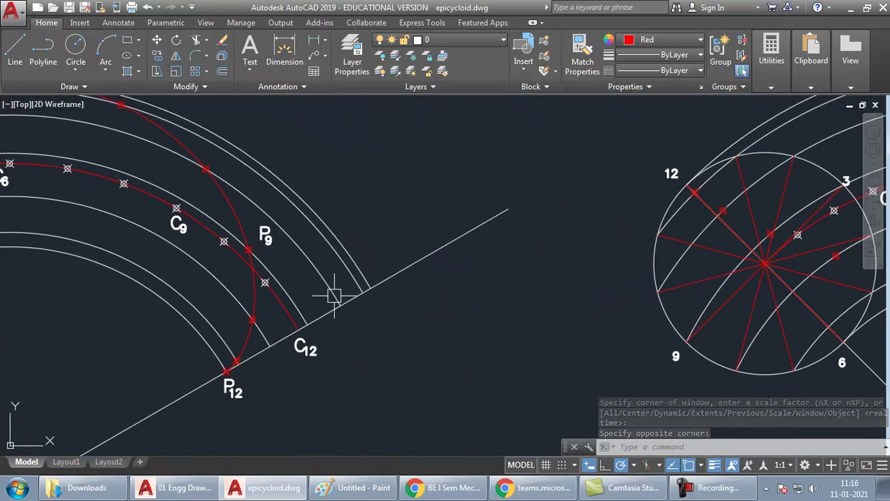
pyautogui.scroll(3, 279, 245)
pyautogui.click(278, 244)
pyautogui.click(215, 193)
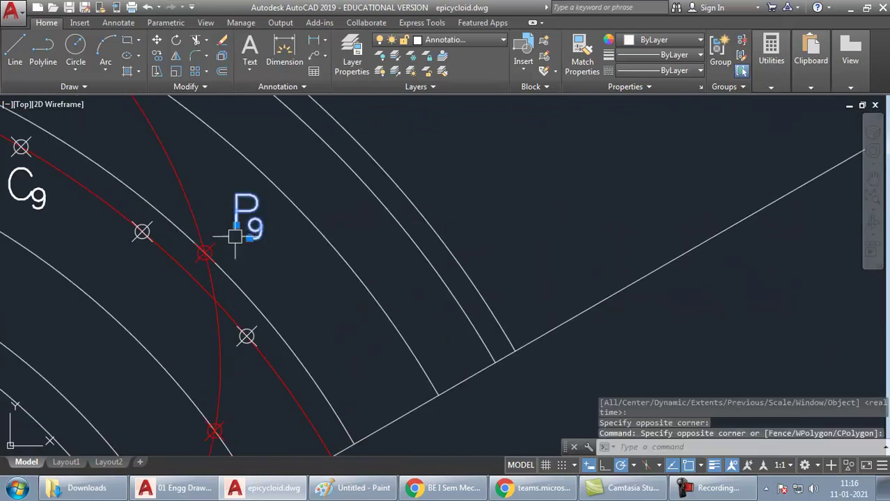
pyautogui.hotkey('ctrl', 'c')
pyautogui.hotkey('ctrl', 'v')
# Place the copied label at the third locus point and renumber it P3
pyautogui.scroll(-4, 299, 234)
pyautogui.scroll(5, 606, 238)
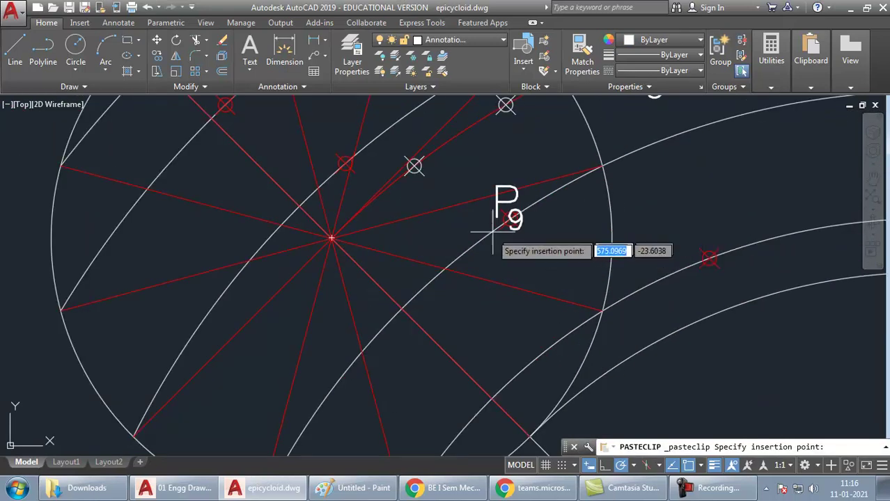
pyautogui.scroll(-4, 352, 336)
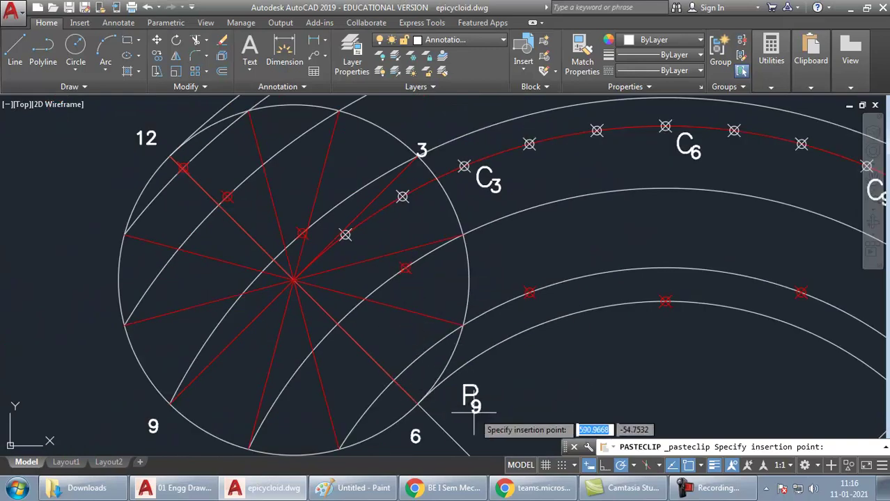
pyautogui.scroll(-3, 393, 307)
pyautogui.scroll(5, 279, 219)
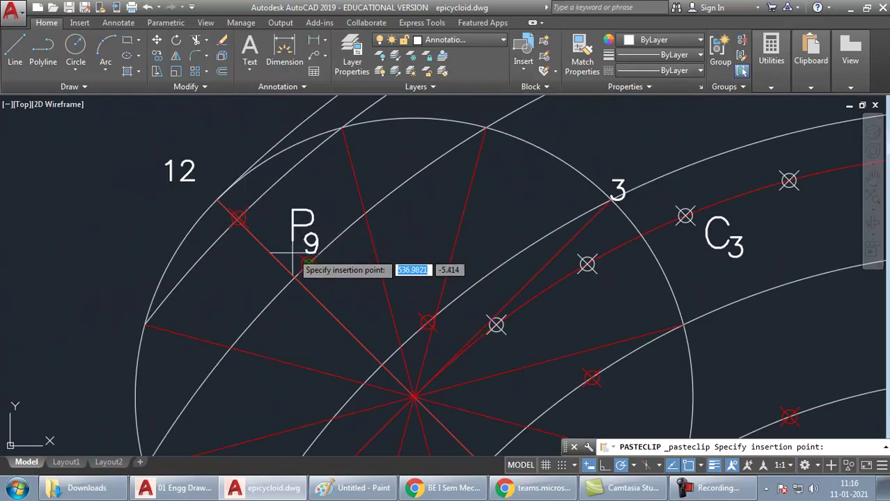
pyautogui.click(409, 300)
pyautogui.doubleClick(426, 290)
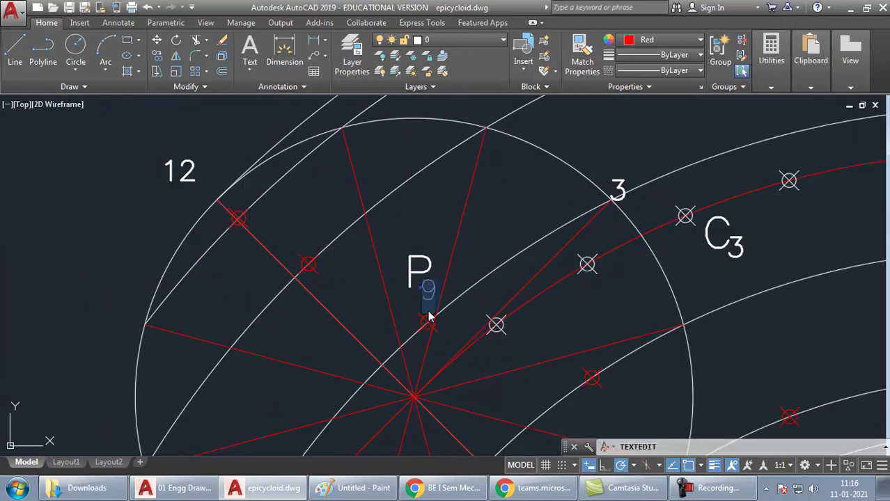
pyautogui.write('3')
pyautogui.press('Return')
# Paste the label at the sixth locus point and renumber it P6
pyautogui.moveTo(570, 365); pyautogui.dragTo(397, 330, button='middle')
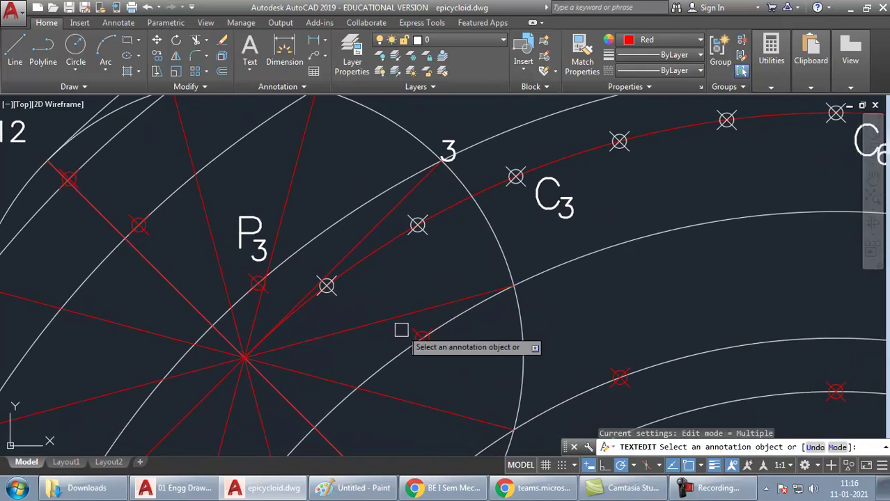
pyautogui.moveTo(674, 379); pyautogui.dragTo(424, 312, button='middle')
pyautogui.hotkey('ctrl', 'v')
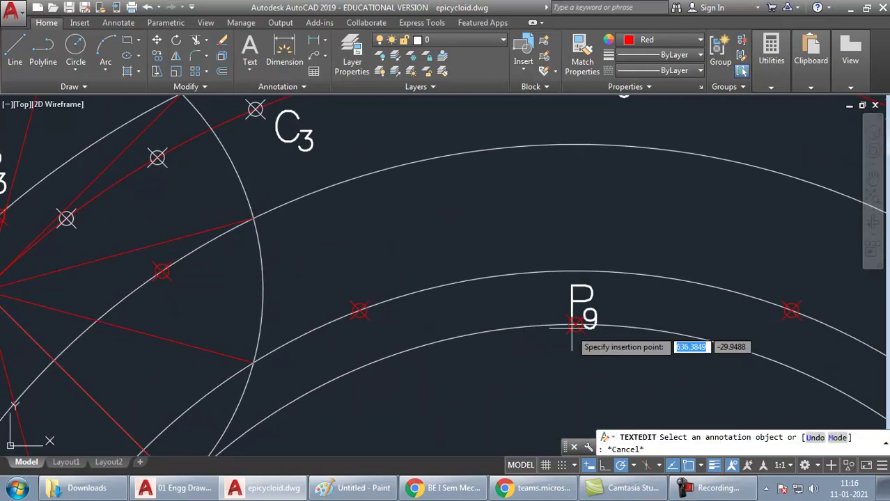
pyautogui.click(570, 383)
pyautogui.doubleClick(586, 376)
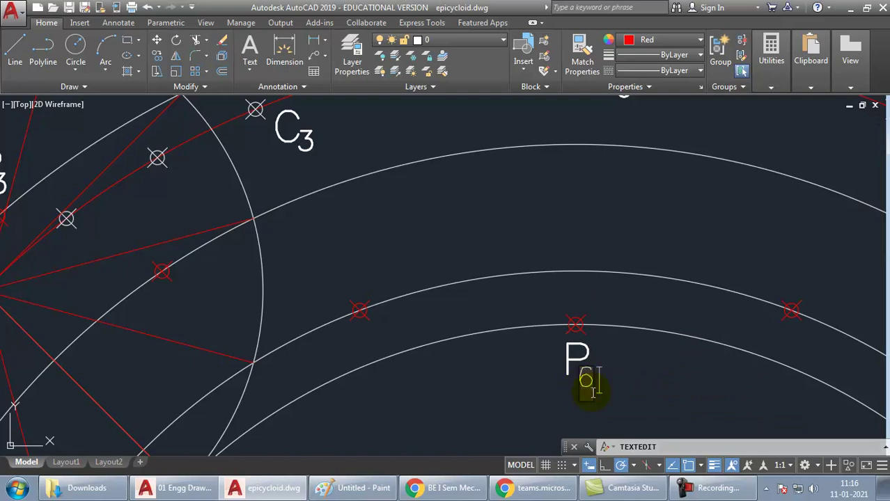
pyautogui.write('6')
pyautogui.press('Return')
# Place P9 at the ninth locus point and a copy renumbered P12 at the twelfth
pyautogui.moveTo(697, 372); pyautogui.dragTo(470, 318, button='middle')
pyautogui.moveTo(696, 279); pyautogui.dragTo(574, 313, button='middle')
pyautogui.hotkey('ctrl', 'v')
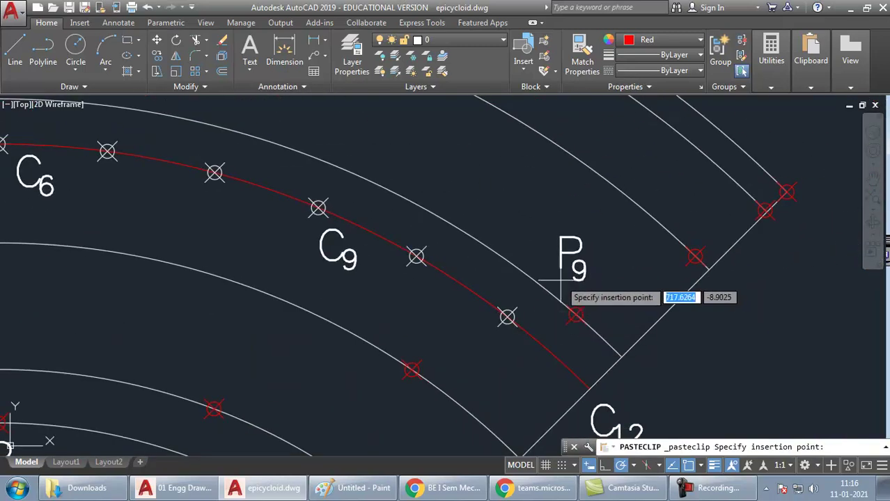
pyautogui.click(561, 283)
pyautogui.moveTo(656, 262); pyautogui.dragTo(579, 318, button='middle')
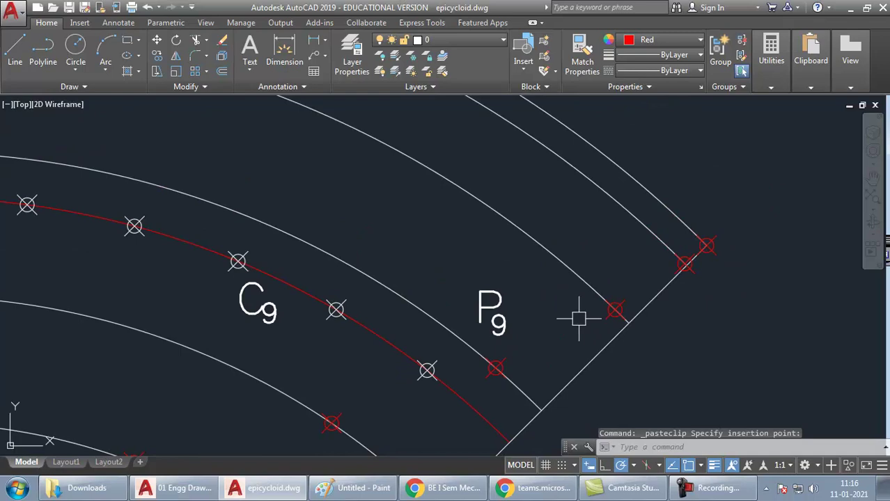
pyautogui.click(731, 241)
pyautogui.doubleClick(761, 230)
pyautogui.write('12')
pyautogui.press('Return')
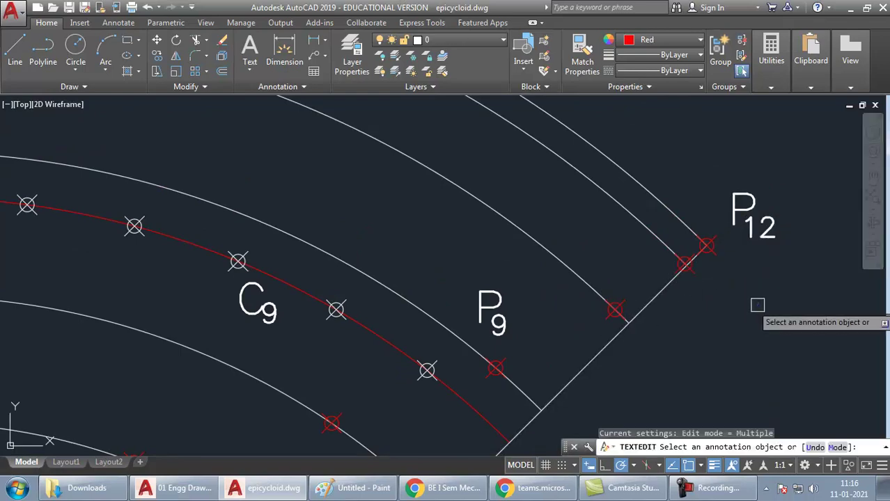
pyautogui.press('Escape')
# Centre the construction in view and set the current colour to ByLayer
pyautogui.scroll(-4, 785, 285)
pyautogui.moveTo(444, 347); pyautogui.dragTo(465, 297, button='middle')
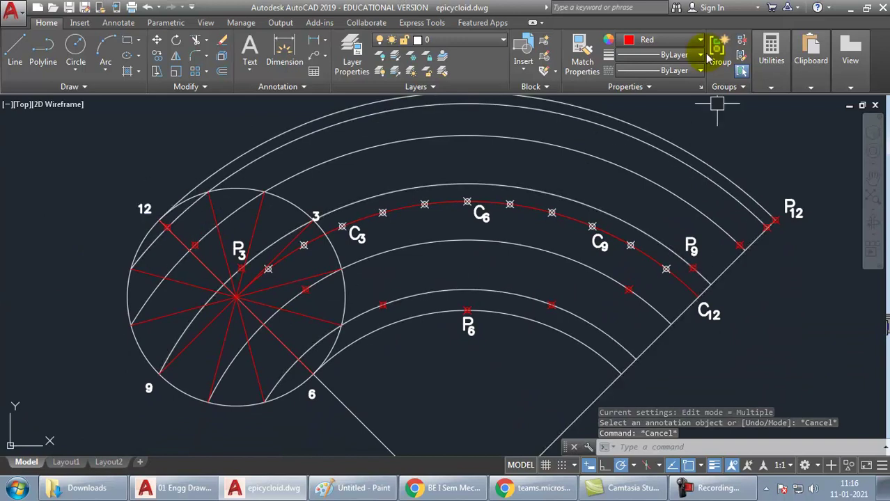
pyautogui.click(676, 42)
pyautogui.click(658, 54)
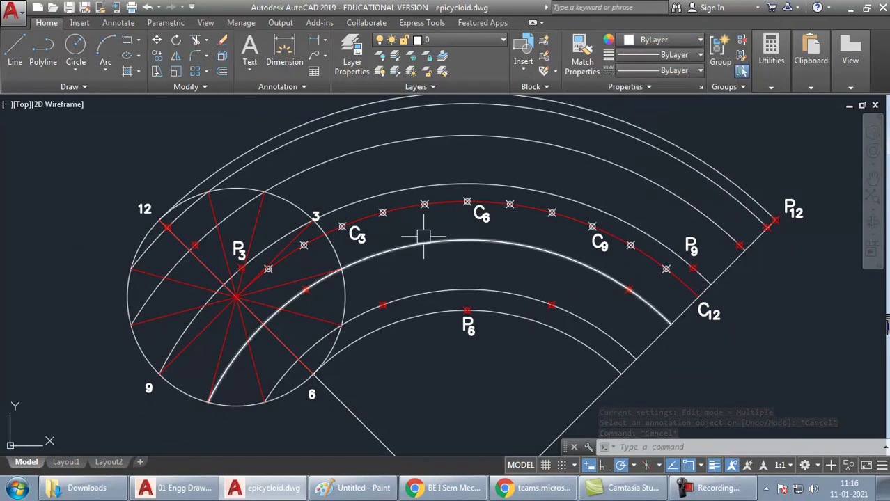
# Start a spline (SPL) at point 12 and run it through the red markers to P3
pyautogui.write('spl')
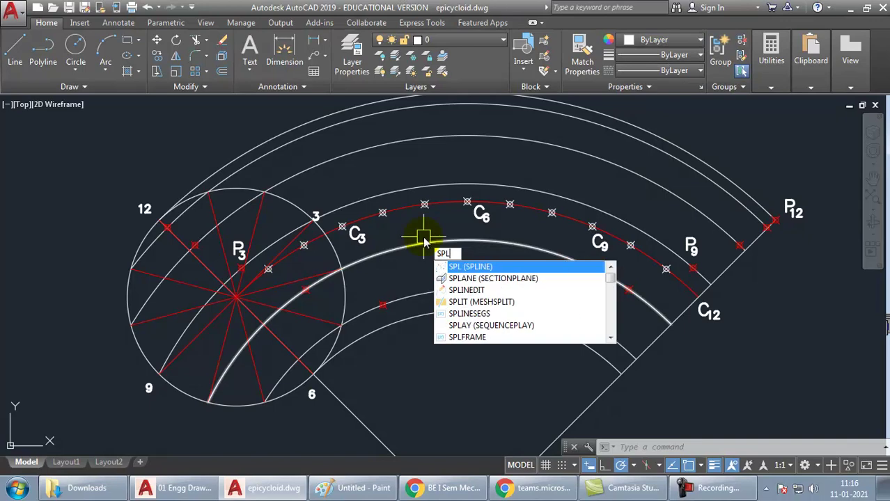
pyautogui.press('Return')
pyautogui.scroll(5, 154, 220)
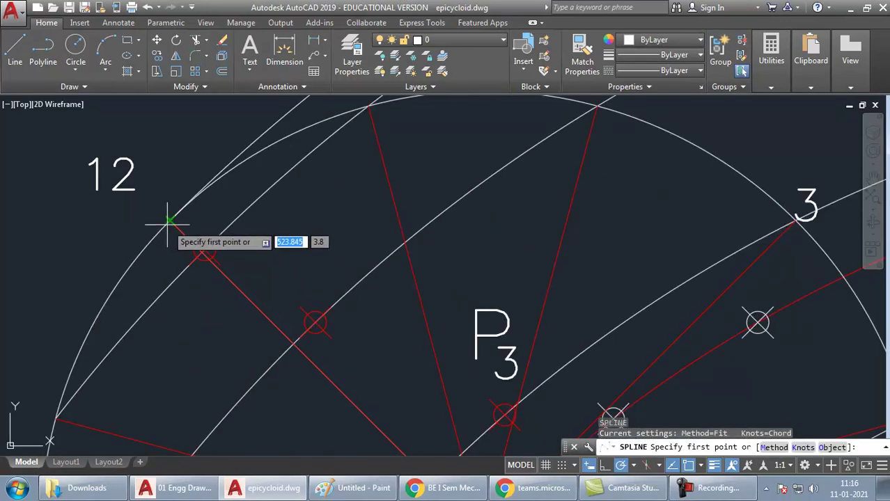
pyautogui.click(170, 221)
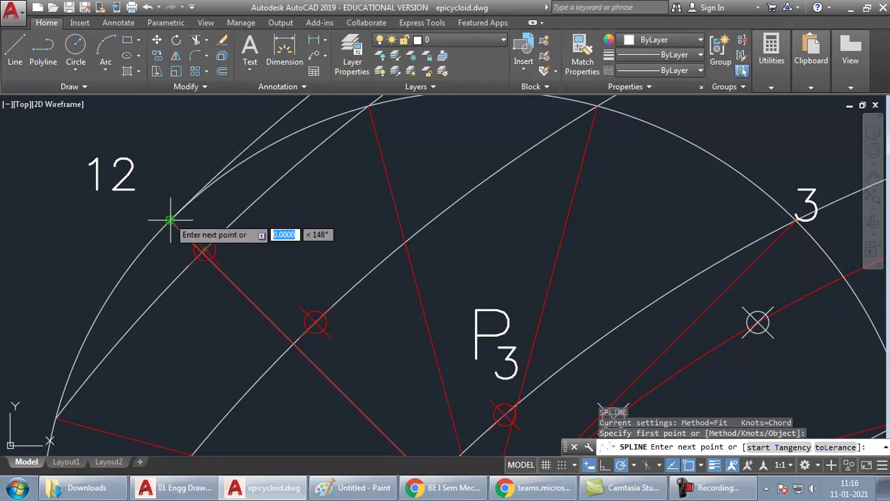
pyautogui.click(204, 248)
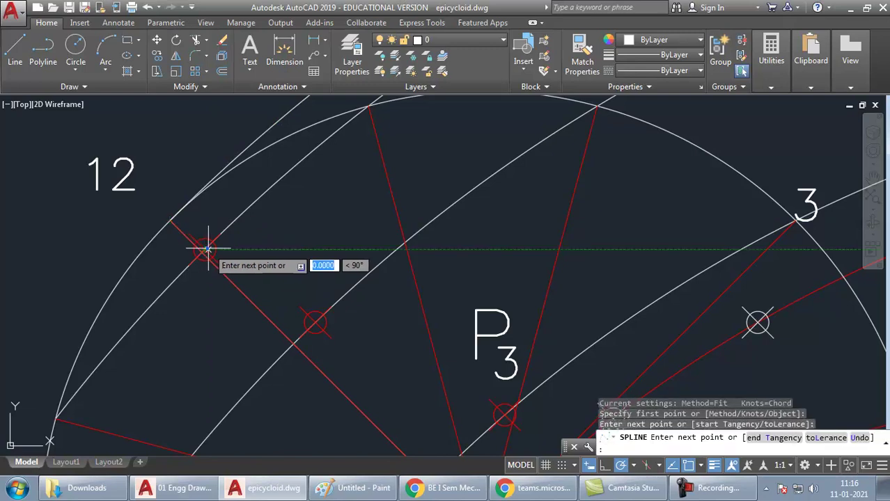
pyautogui.click(314, 321)
pyautogui.click(505, 416)
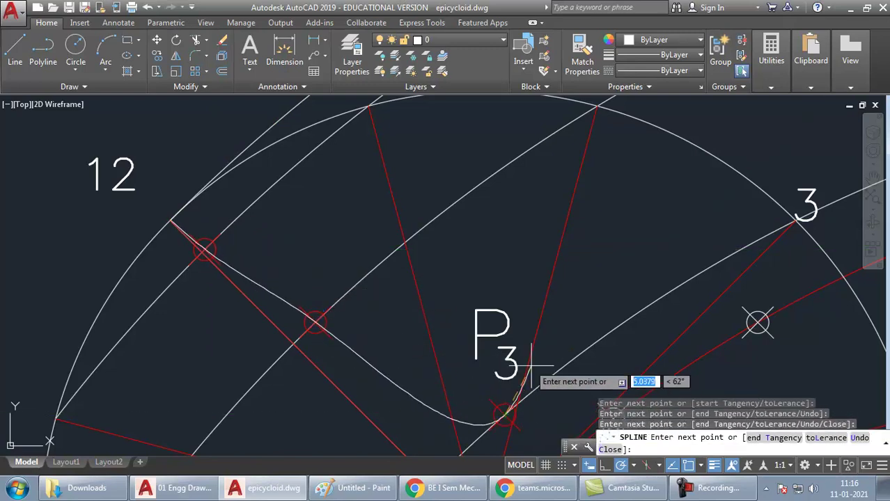
# Continue the spline through the next markers to the point near P6
pyautogui.moveTo(506, 415); pyautogui.dragTo(290, 273, button='middle')
pyautogui.scroll(-2, 283, 209)
pyautogui.click(450, 303)
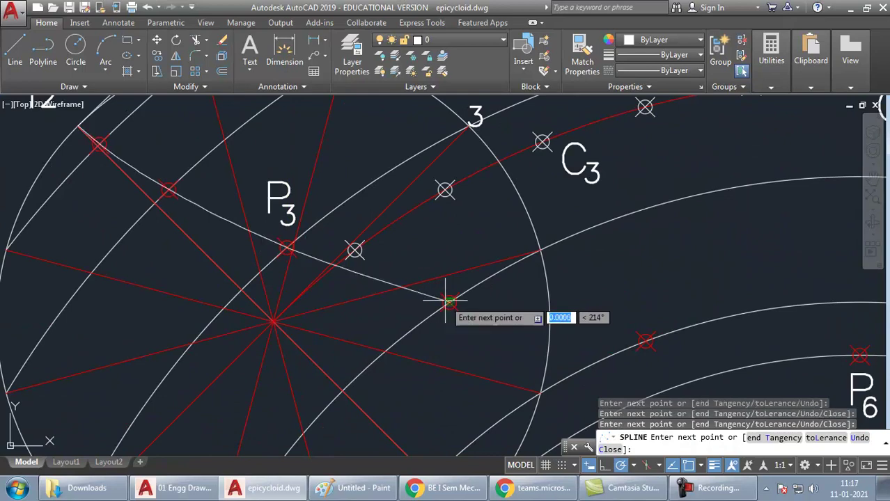
pyautogui.click(644, 340)
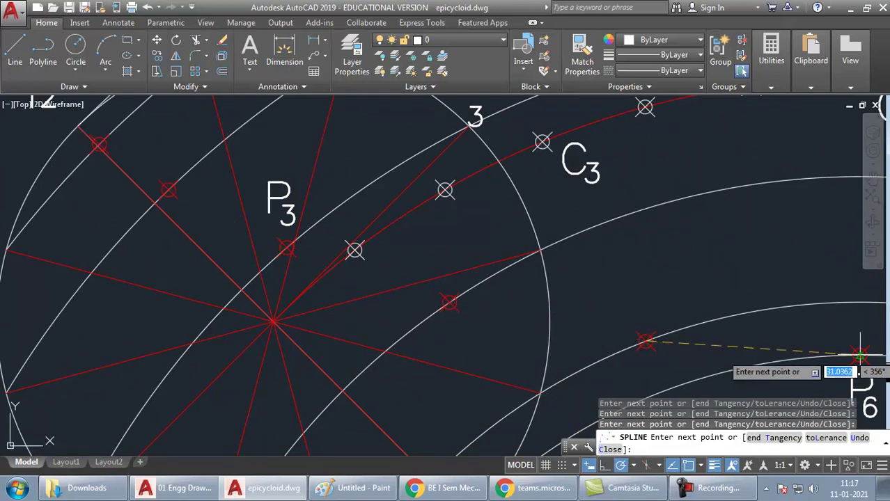
pyautogui.click(860, 356)
# Extend the spline through the markers past P6, via P9, ending at P12
pyautogui.moveTo(836, 308); pyautogui.dragTo(297, 294, button='middle')
pyautogui.scroll(-2, 297, 293)
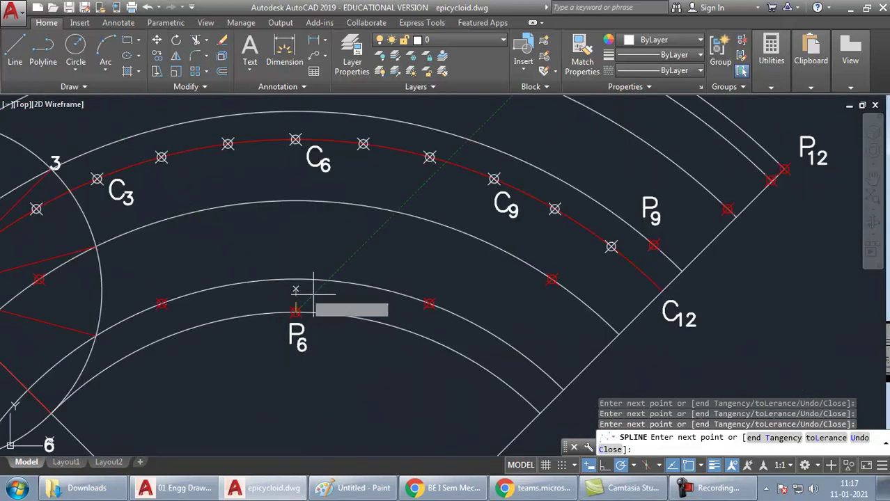
pyautogui.click(429, 304)
pyautogui.click(551, 280)
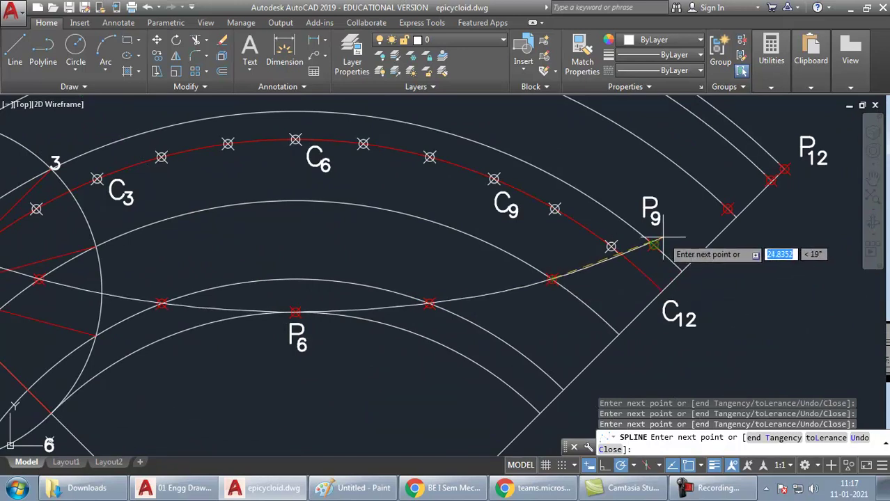
pyautogui.click(653, 245)
pyautogui.click(727, 209)
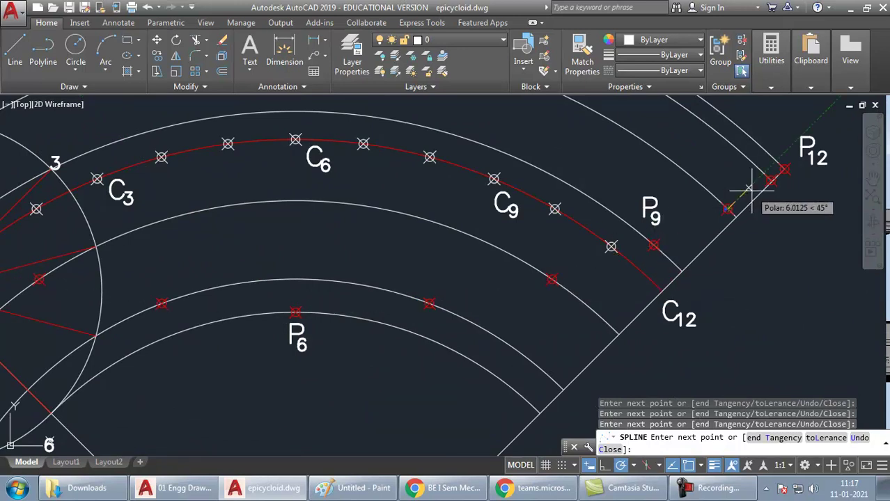
pyautogui.click(784, 169)
# Finish the spline and select the completed locus curve
pyautogui.press('Return')
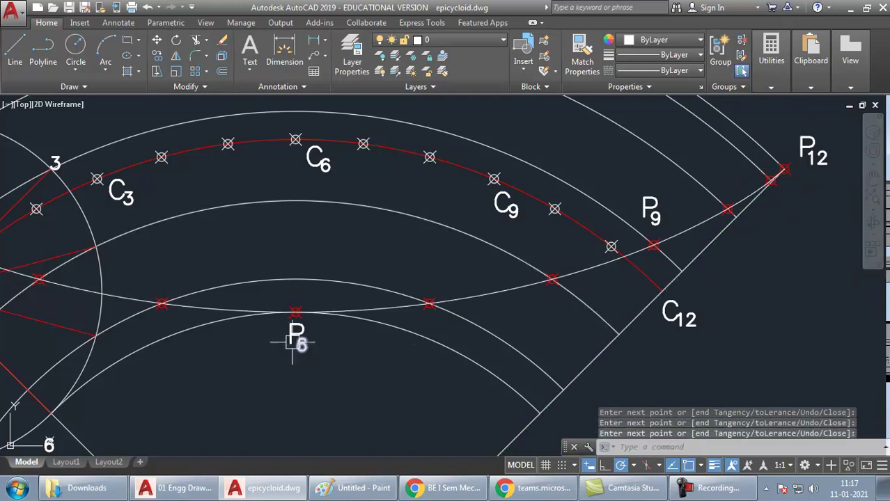
pyautogui.scroll(-5, 356, 355)
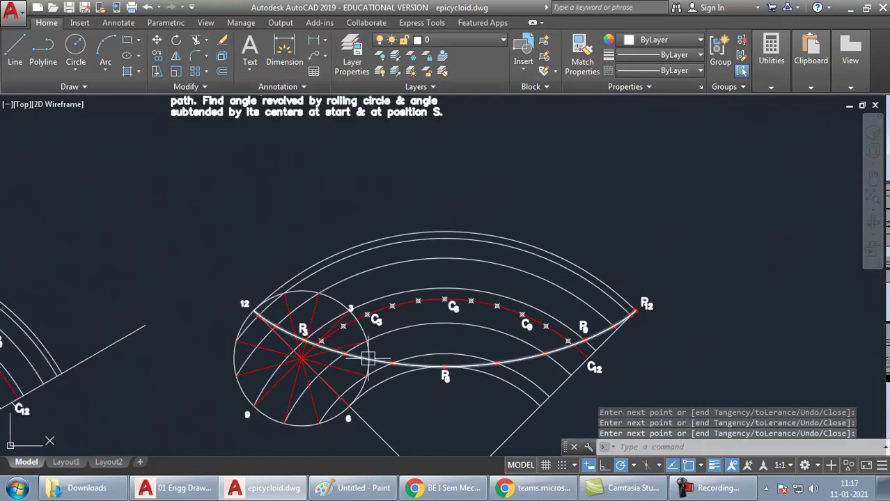
pyautogui.click(378, 357)
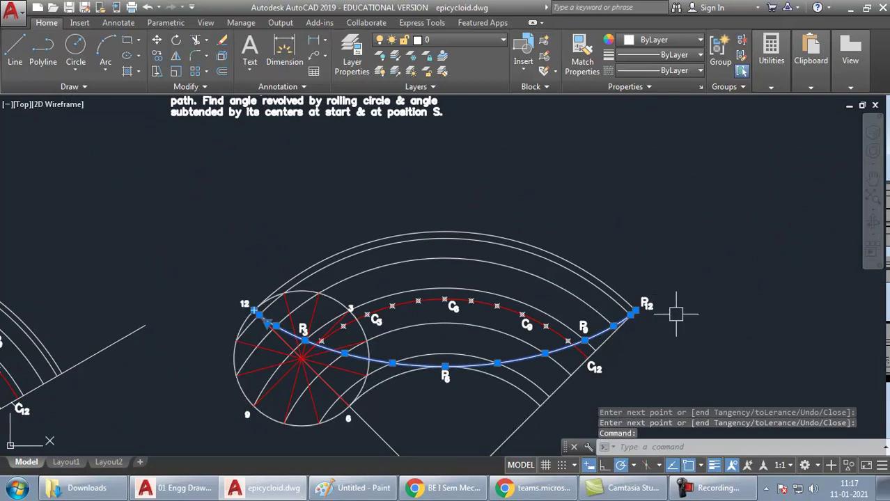
pyautogui.scroll(6, 199, 292)
pyautogui.scroll(-3, 193, 280)
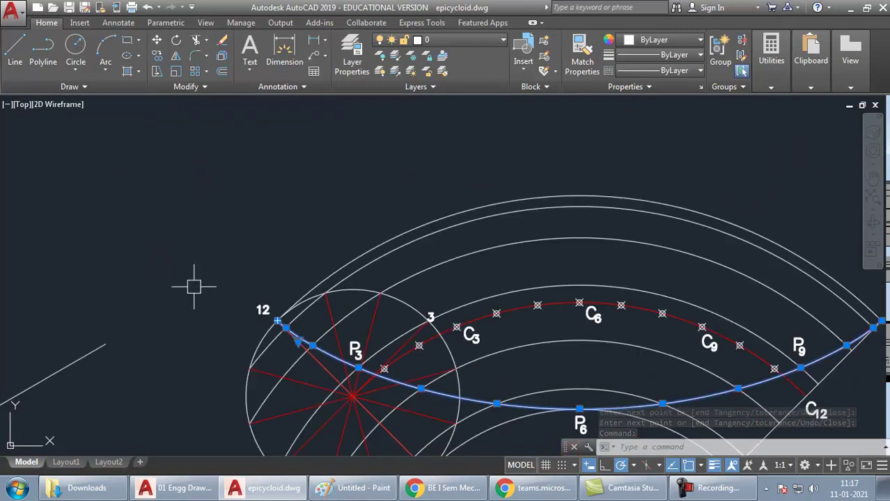
pyautogui.scroll(3, 262, 326)
pyautogui.scroll(2, 262, 325)
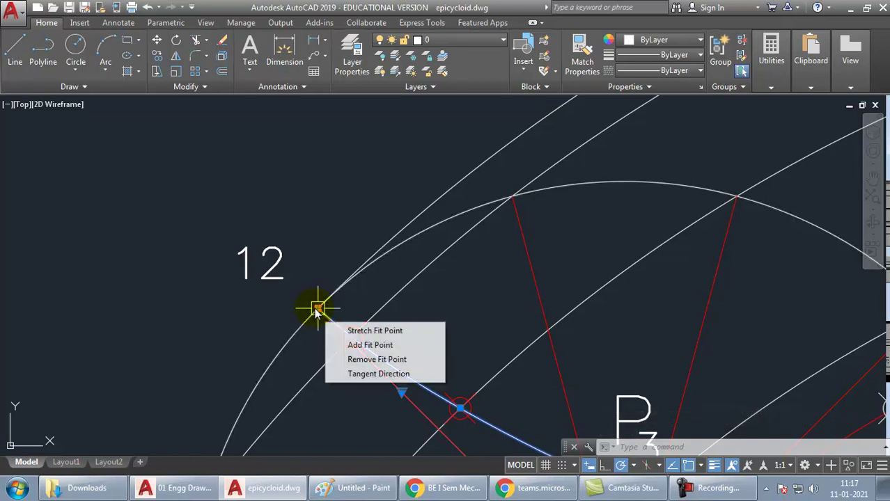
# Try setting the curve's end tangent direction from its grip, then cancel the change
pyautogui.moveTo(318, 310)
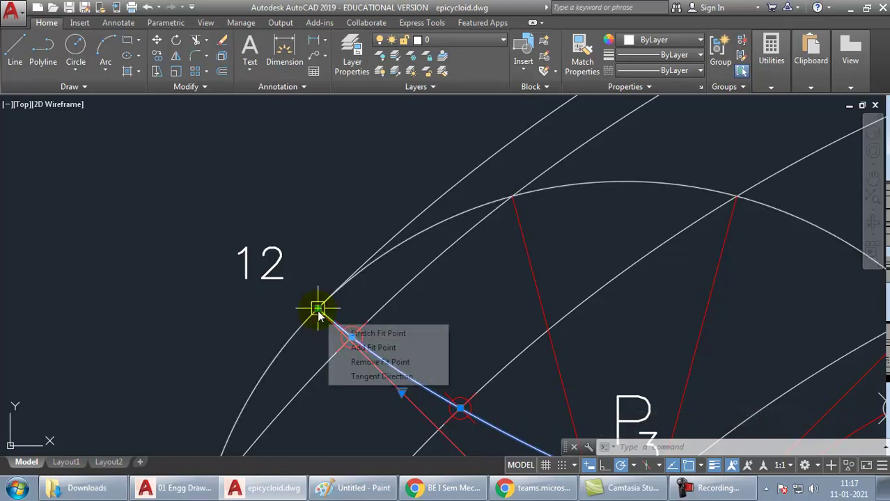
pyautogui.click(366, 379)
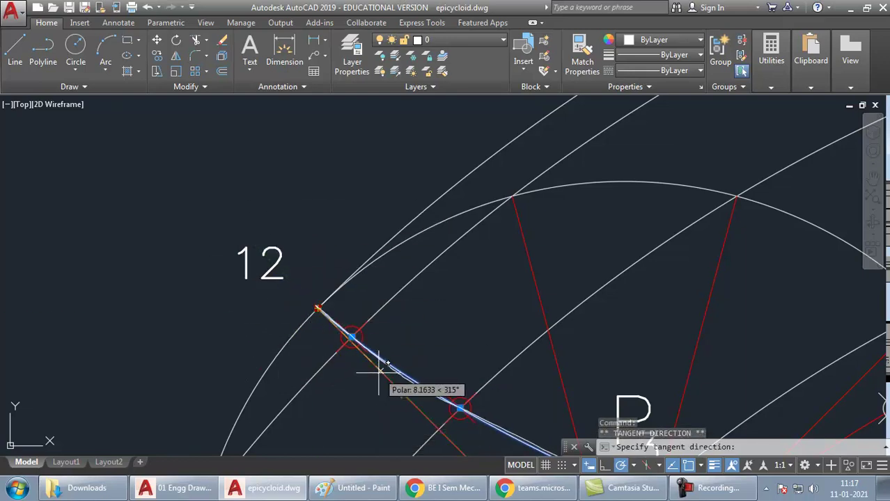
pyautogui.scroll(-4, 380, 374)
pyautogui.scroll(6, 358, 394)
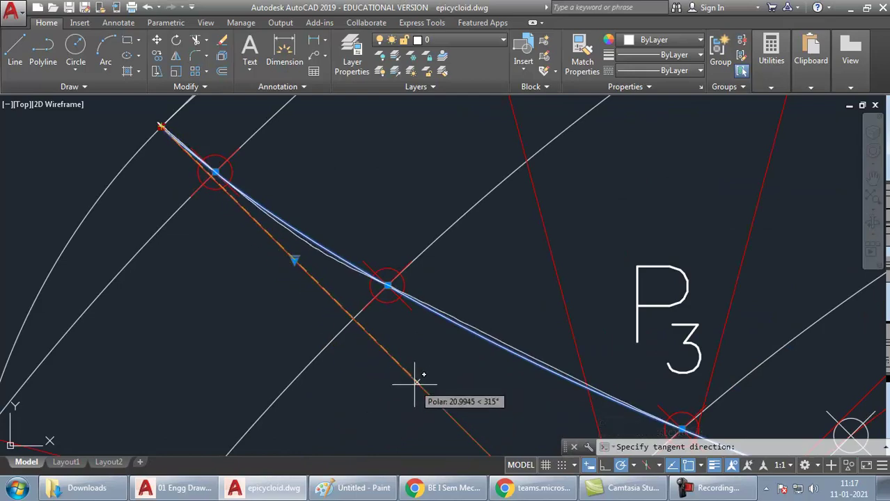
pyautogui.scroll(-3, 411, 376)
pyautogui.scroll(5, 317, 268)
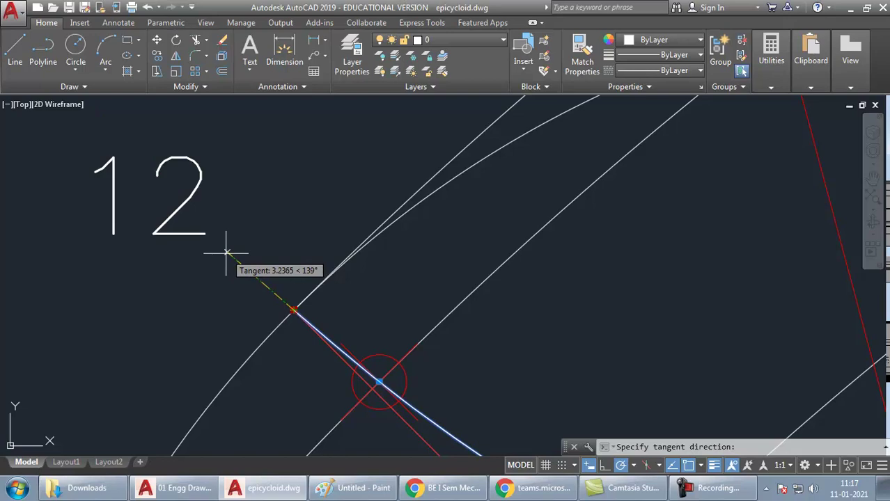
pyautogui.scroll(-10, 228, 252)
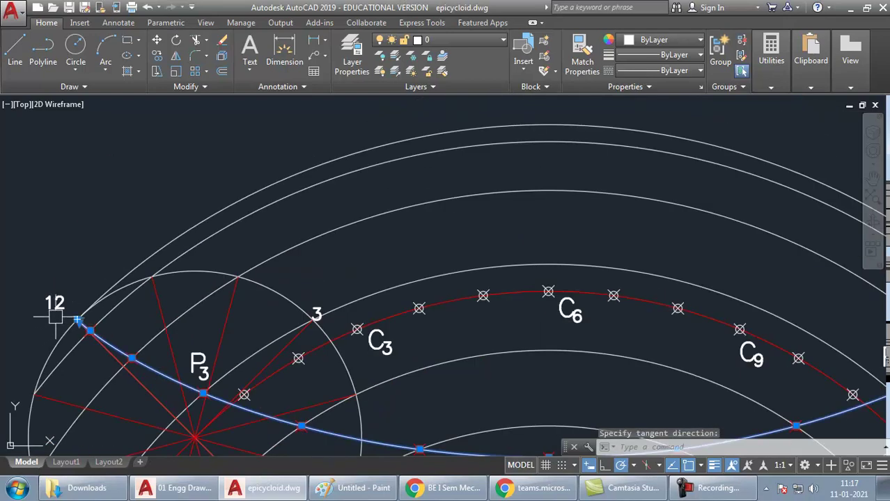
pyautogui.scroll(10, 262, 315)
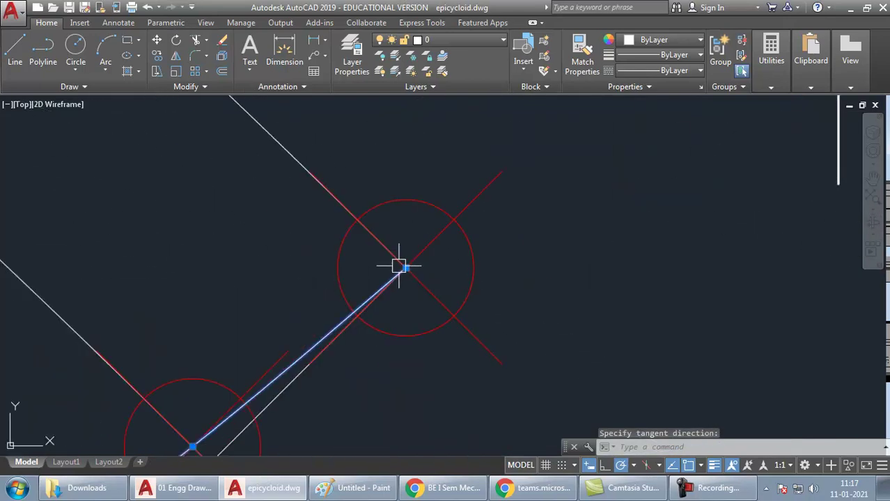
pyautogui.moveTo(407, 270)
pyautogui.click(460, 332)
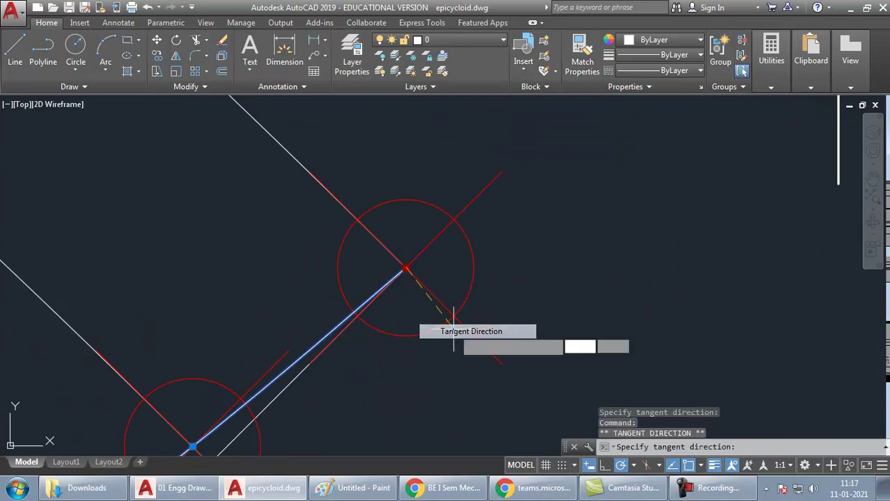
pyautogui.scroll(-4, 454, 331)
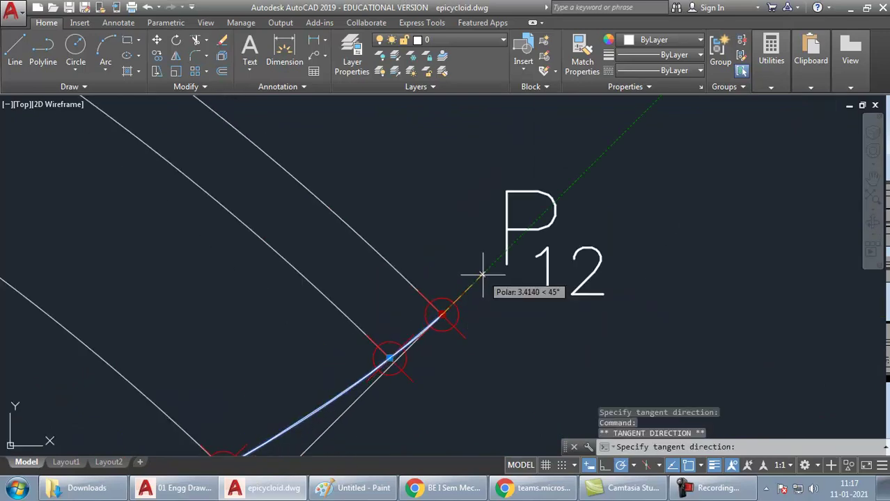
pyautogui.press('Escape')
pyautogui.scroll(-4, 403, 350)
pyautogui.moveTo(517, 294); pyautogui.dragTo(669, 217, button='middle')
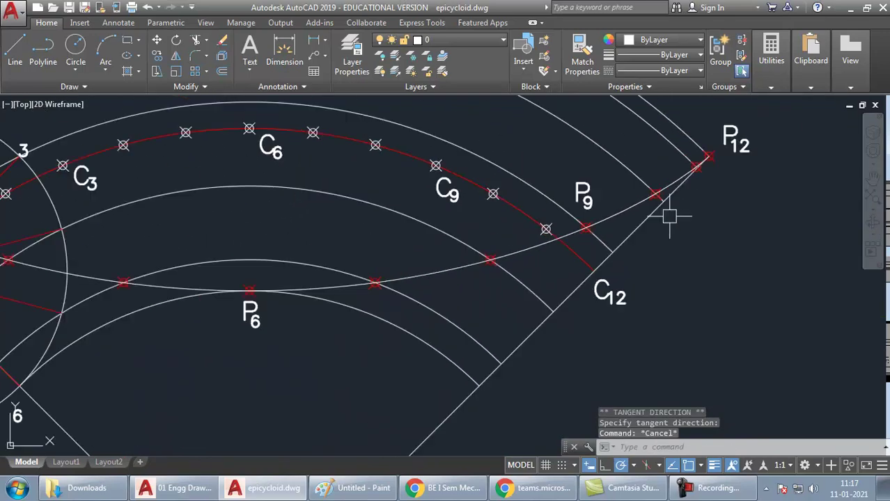
pyautogui.scroll(-3, 570, 242)
pyautogui.scroll(3, 580, 252)
# Copy the line-type legend (Construction, Dimensions & Text, Hidden Lines, Axis Lines, Solids) toward the epicycloid
pyautogui.click(580, 253)
pyautogui.scroll(-4, 562, 244)
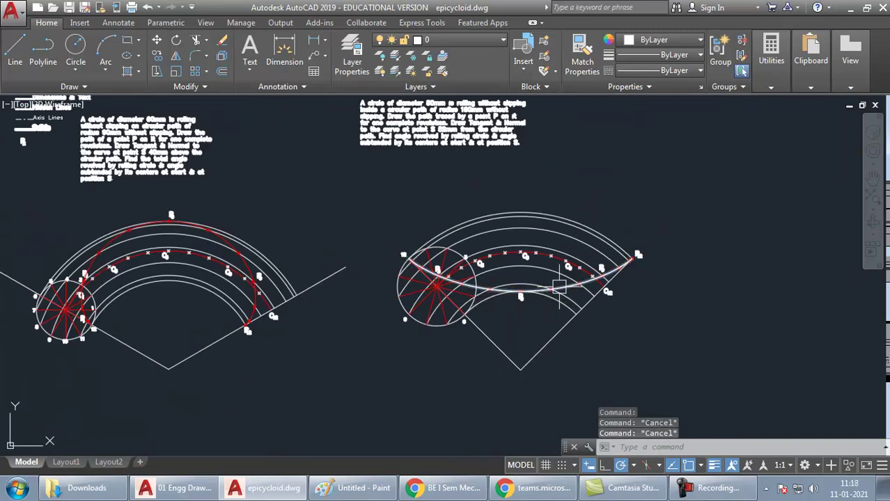
pyautogui.moveTo(346, 268); pyautogui.dragTo(604, 365, button='middle')
pyautogui.click(317, 150)
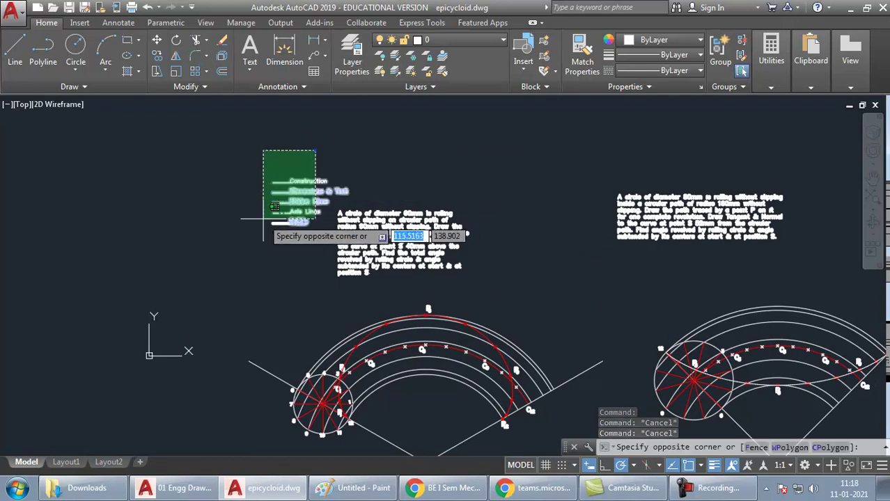
pyautogui.click(254, 223)
pyautogui.hotkey('ctrl', 'c')
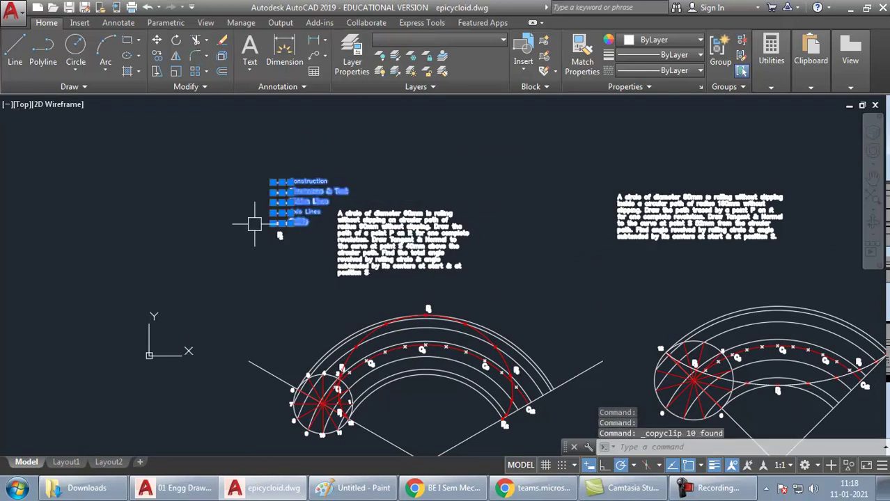
pyautogui.hotkey('ctrl', 'v')
pyautogui.moveTo(350, 318); pyautogui.dragTo(337, 78, button='middle')
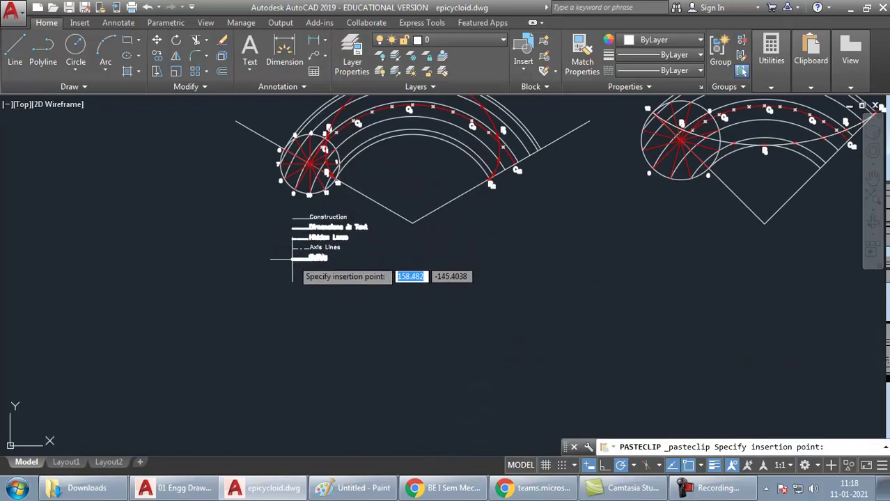
pyautogui.scroll(3, 297, 213)
pyautogui.scroll(-1, 342, 225)
pyautogui.moveTo(350, 232); pyautogui.dragTo(413, 328, button='middle')
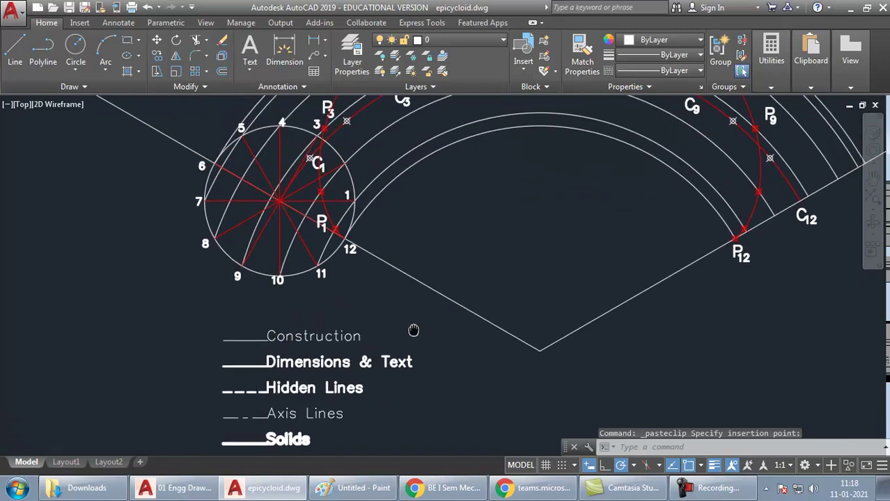
# Place the legend copy below the epicycloid and match the radial lines to its Construction style
pyautogui.click(414, 329)
pyautogui.write('ma')
pyautogui.press('Return')
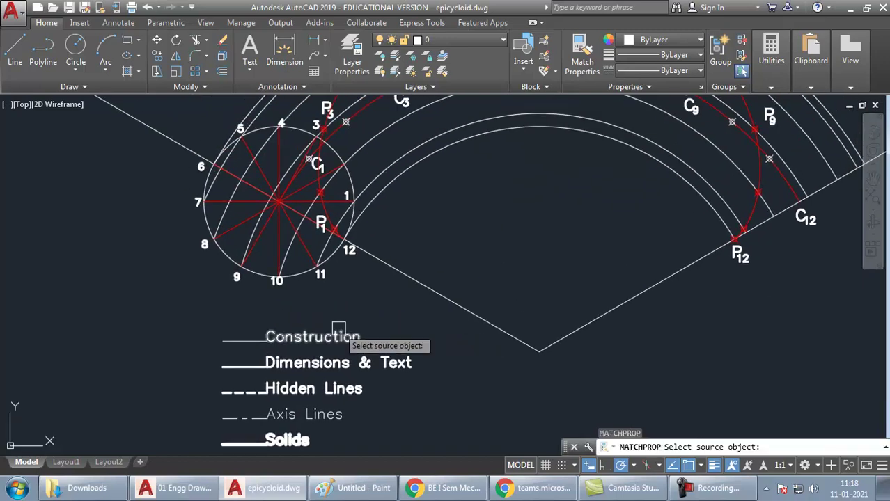
pyautogui.click(336, 328)
pyautogui.scroll(7, 273, 209)
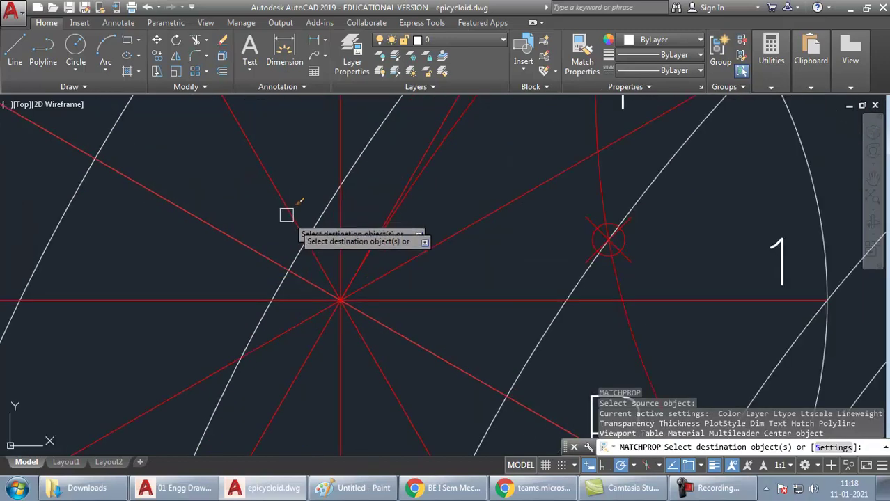
pyautogui.click(402, 288)
pyautogui.click(299, 327)
pyautogui.scroll(-7, 298, 338)
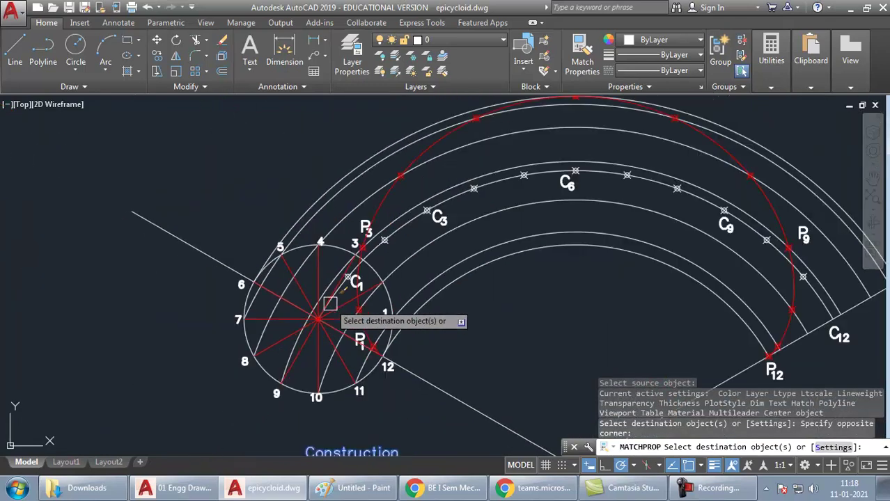
pyautogui.scroll(6, 338, 312)
pyautogui.press('Return')
# Explode the rolling circle's polar array of radial lines into separate lines
pyautogui.click(343, 315)
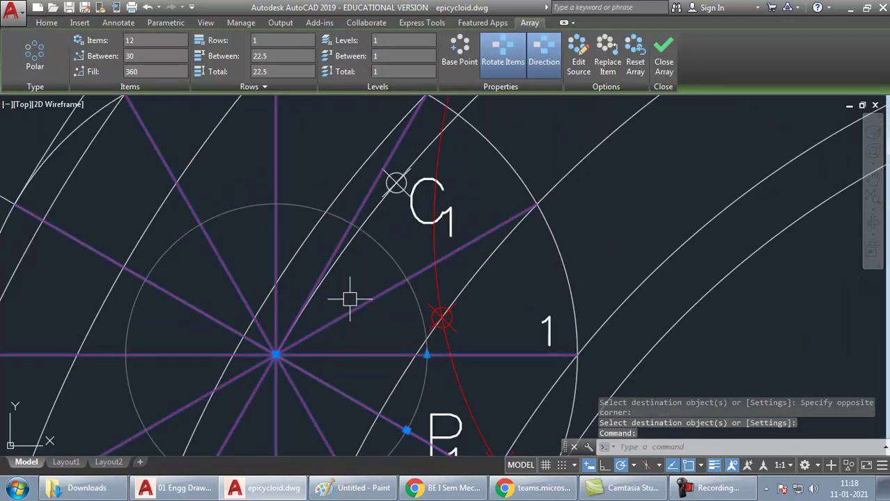
pyautogui.scroll(-3, 312, 350)
pyautogui.scroll(1, 275, 226)
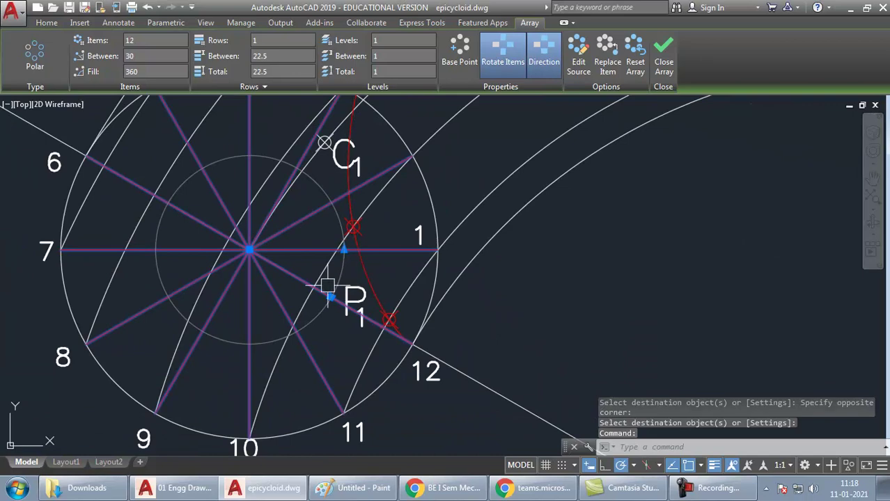
pyautogui.write('x')
pyautogui.press('Return')
# Give the exploded radial lines the thin Construction-line style from the legend
pyautogui.moveTo(334, 327); pyautogui.dragTo(342, 173, button='middle')
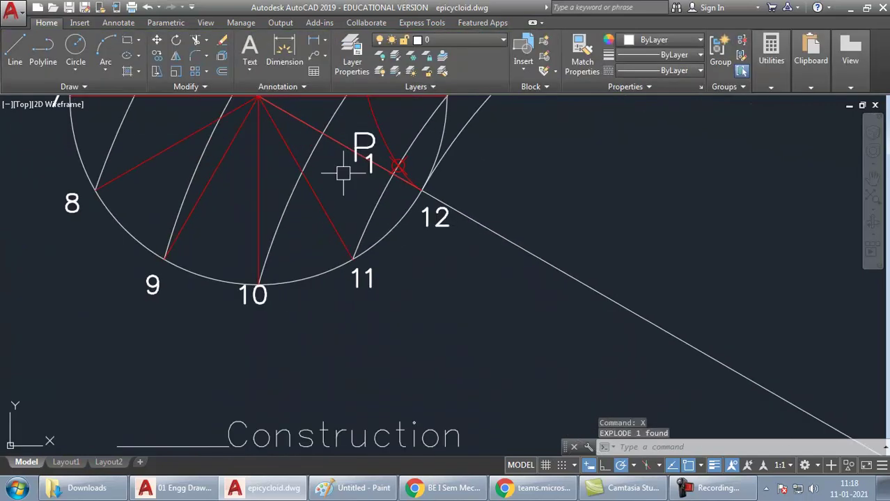
pyautogui.press('Return')
pyautogui.click(285, 266)
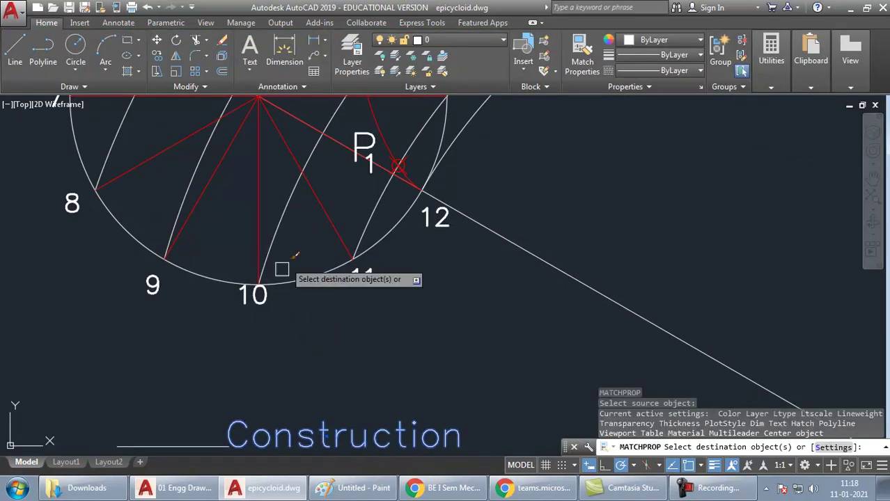
pyautogui.moveTo(284, 266); pyautogui.dragTo(298, 359, button='middle')
pyautogui.click(284, 185)
pyautogui.click(234, 240)
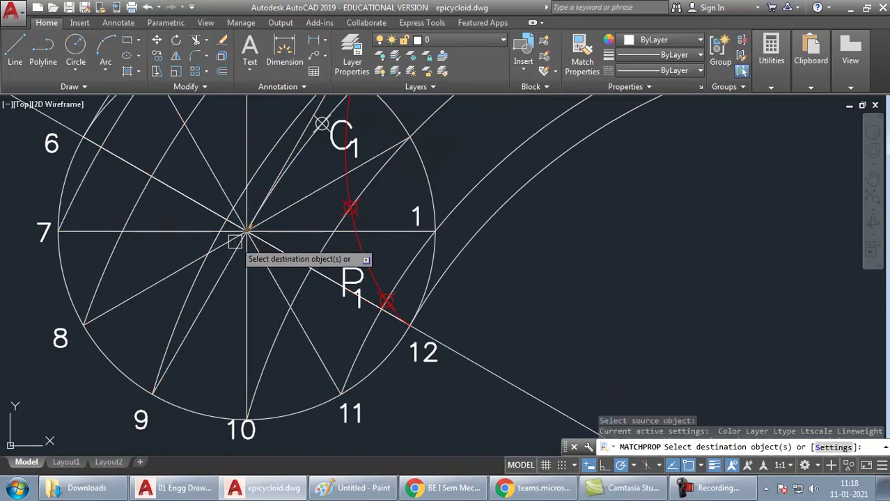
pyautogui.scroll(-4, 234, 241)
pyautogui.press('Return')
pyautogui.press('Return')
pyautogui.moveTo(324, 360); pyautogui.dragTo(299, 285, button='middle')
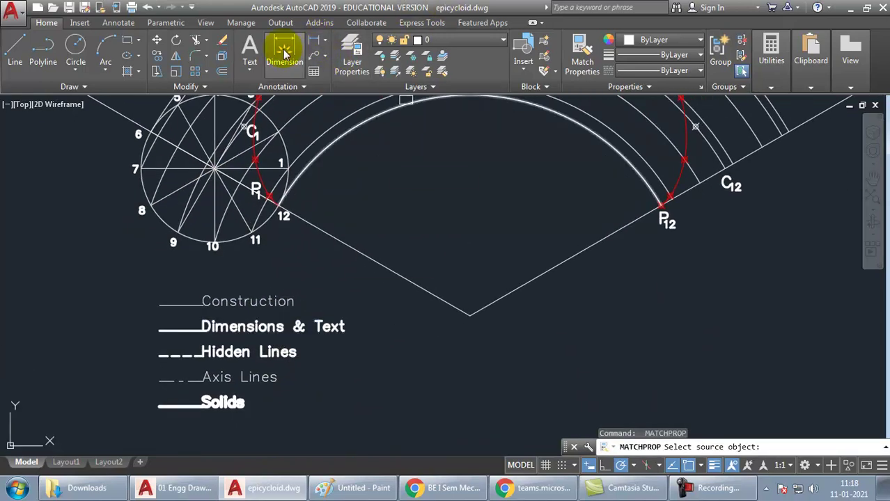
# Place an angular dimension of 120° between the two sloping lines, above their vertex
pyautogui.click(326, 44)
pyautogui.click(341, 113)
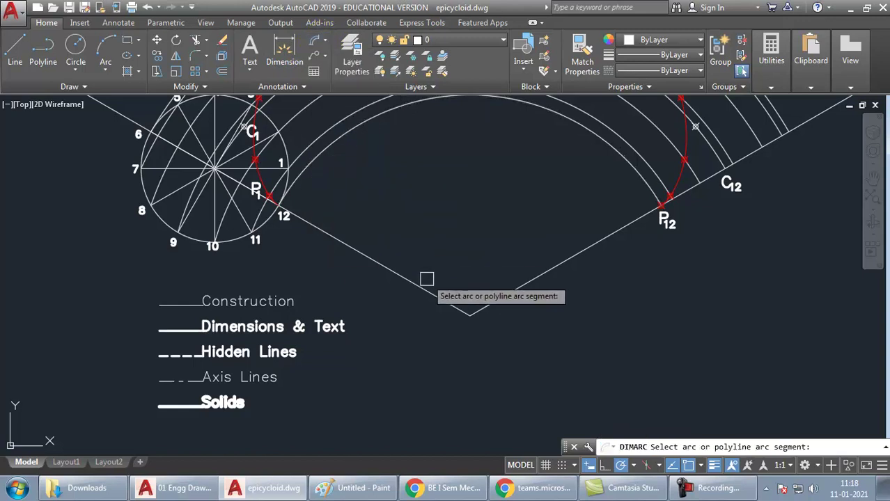
pyautogui.click(422, 280)
pyautogui.click(519, 296)
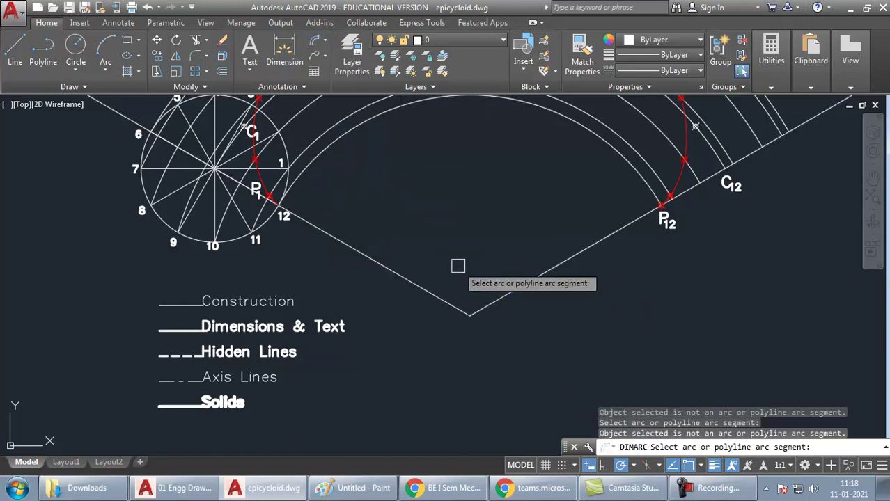
pyautogui.click(327, 46)
pyautogui.click(345, 167)
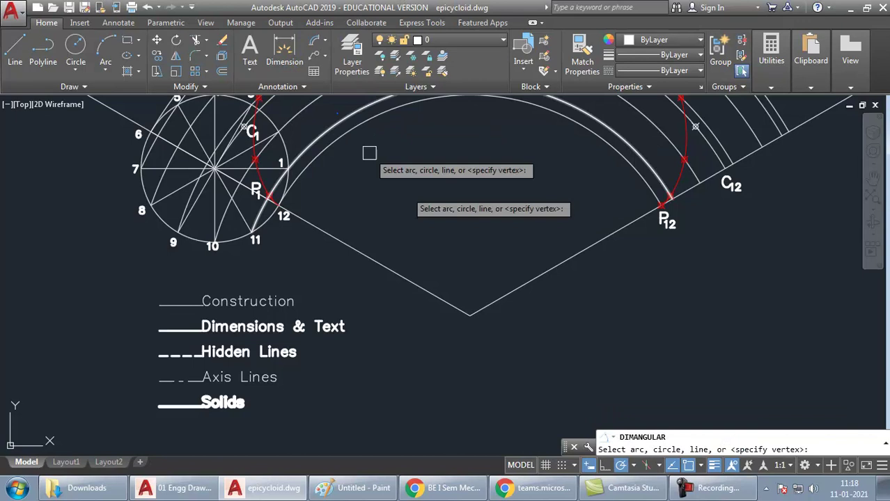
pyautogui.click(437, 299)
pyautogui.click(491, 296)
pyautogui.click(468, 276)
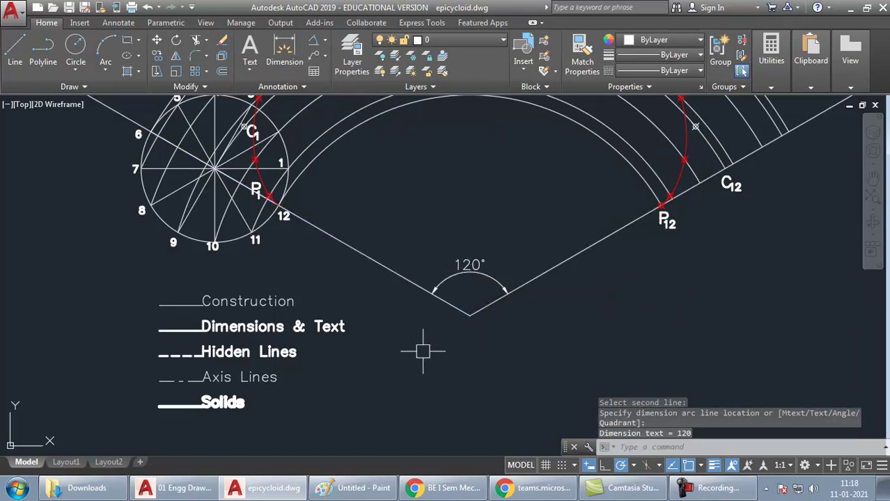
pyautogui.write('ma')
pyautogui.press('Return')
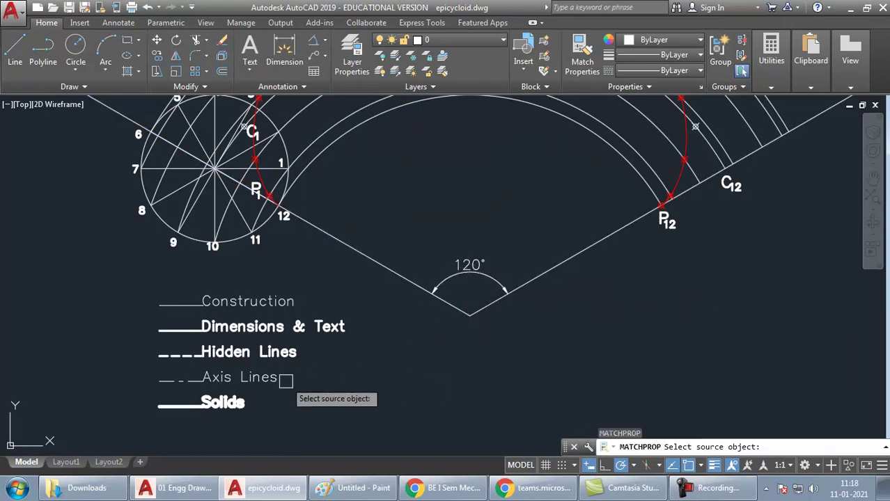
# Match the Dimensions & Text thick style onto the epicycloid curve, undoing it on the long line
pyautogui.click(251, 328)
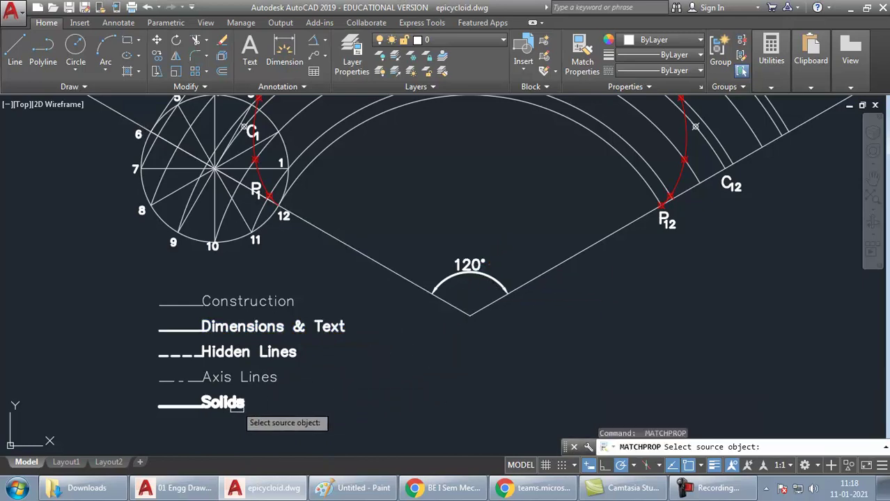
pyautogui.moveTo(289, 240); pyautogui.dragTo(290, 327, button='middle')
pyautogui.click(277, 169)
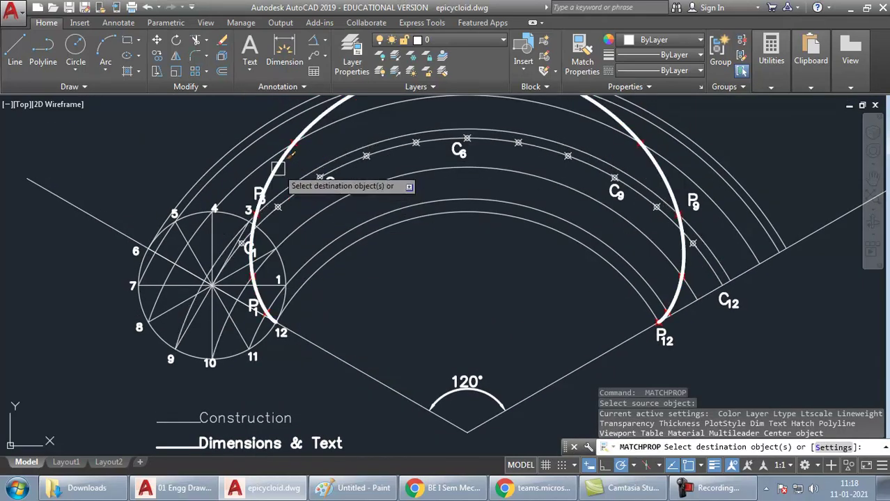
pyautogui.click(298, 336)
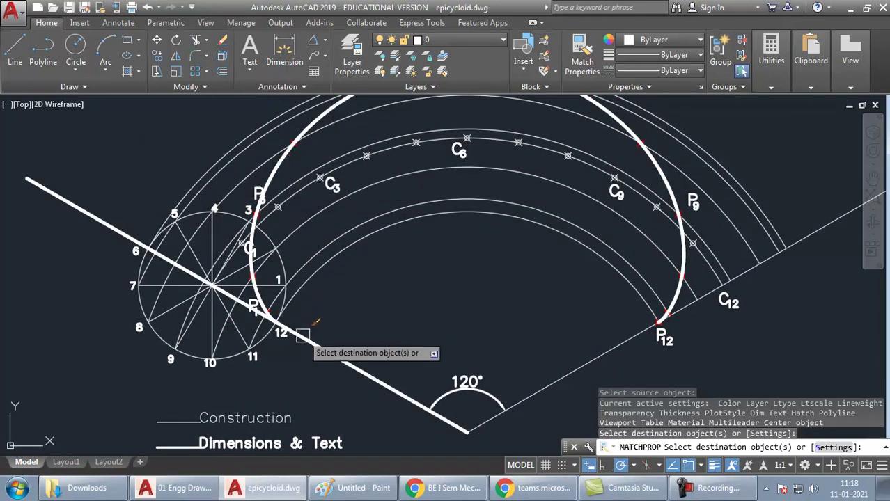
pyautogui.moveTo(298, 337); pyautogui.dragTo(357, 231, button='middle')
pyautogui.hotkey('ctrl', 'z')
pyautogui.press('Return')
# Make the large inner arc and the arc beside it thick with the Dimensions & Text style
pyautogui.click(293, 340)
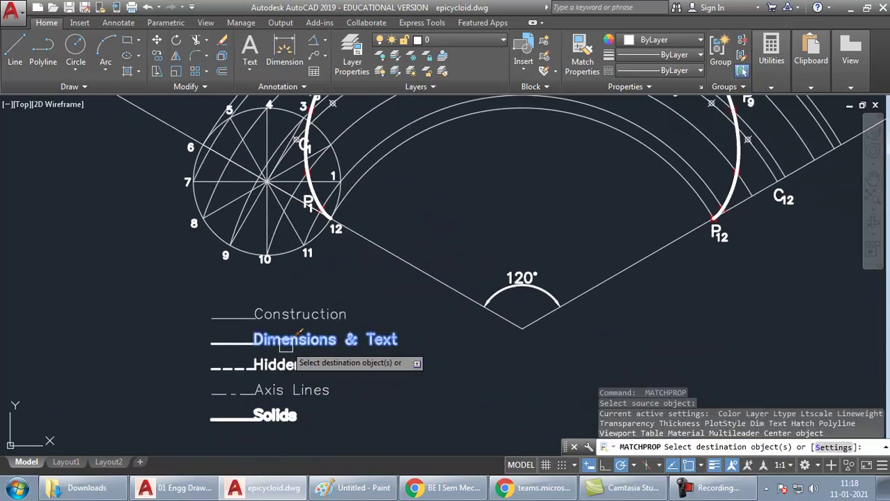
pyautogui.moveTo(407, 209); pyautogui.dragTo(388, 237, button='middle')
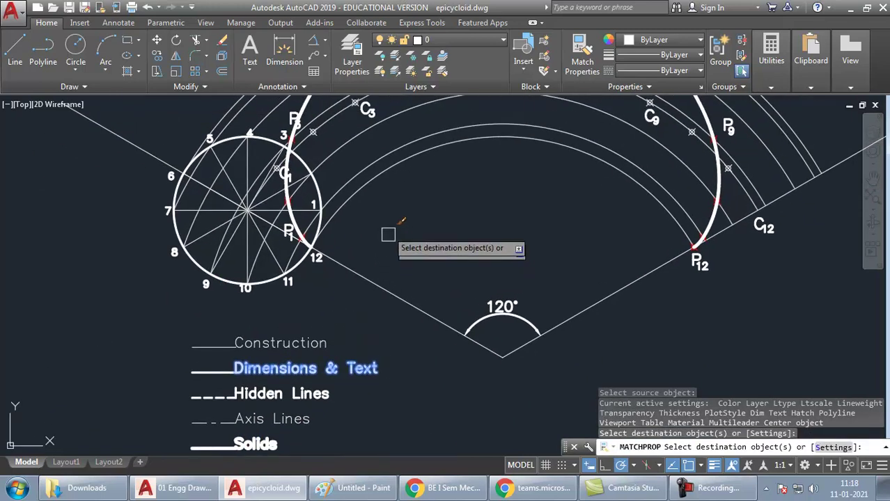
pyautogui.click(374, 182)
pyautogui.moveTo(375, 182); pyautogui.dragTo(373, 240, button='middle')
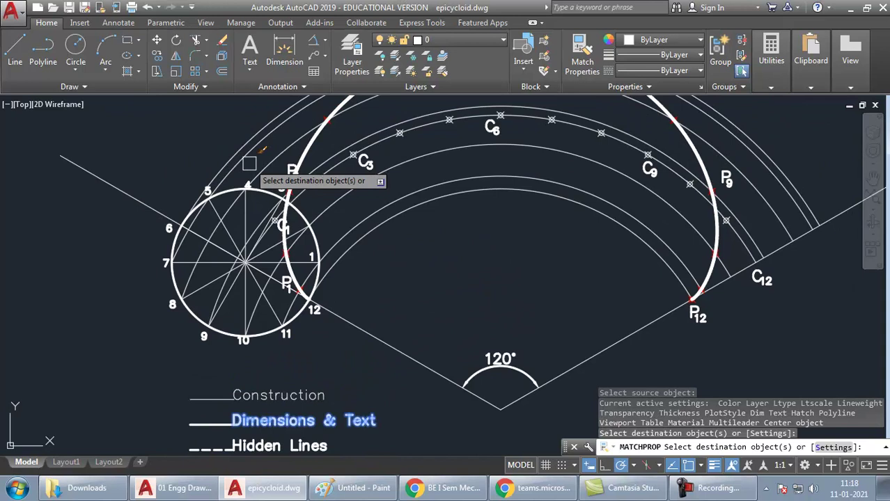
pyautogui.click(363, 239)
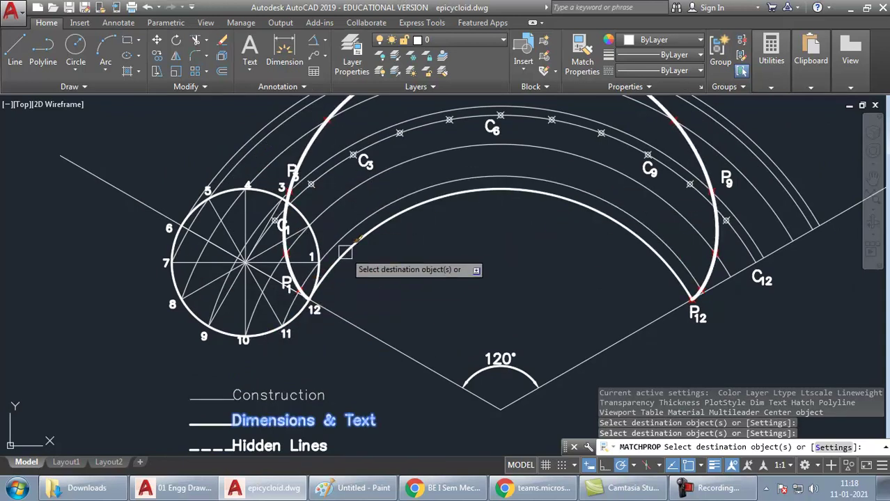
pyautogui.click(304, 276)
# Make the top arc and rolling circle of the other drawing thick white
pyautogui.moveTo(721, 303)
pyautogui.mouseDown(button='middle')
pyautogui.moveTo(202, 307)
pyautogui.moveTo(160, 320)
pyautogui.mouseUp(button='middle')
pyautogui.moveTo(640, 126); pyautogui.dragTo(527, 244, button='middle')
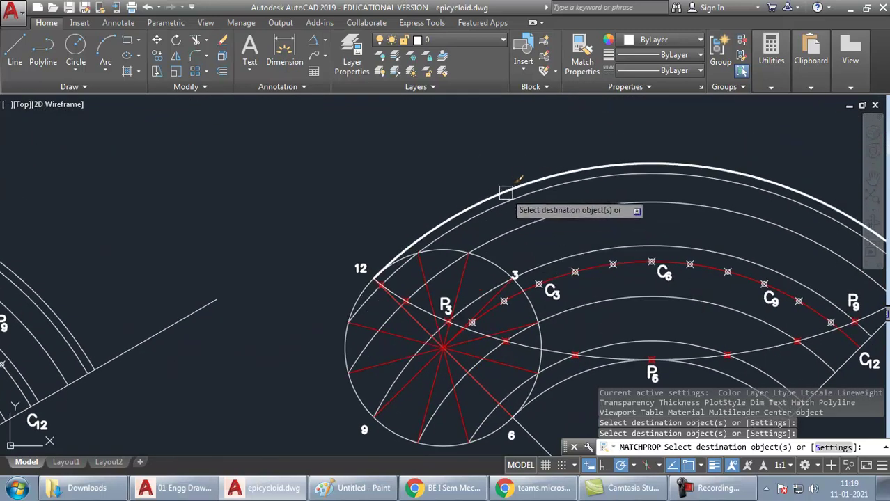
pyautogui.click(505, 189)
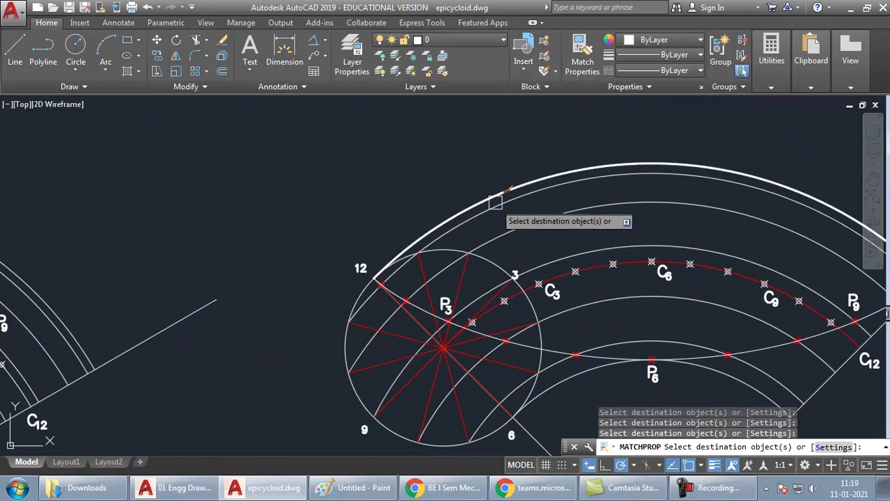
pyautogui.click(489, 257)
pyautogui.moveTo(332, 320); pyautogui.dragTo(760, 69, button='middle')
pyautogui.press('Return')
pyautogui.press('Return')
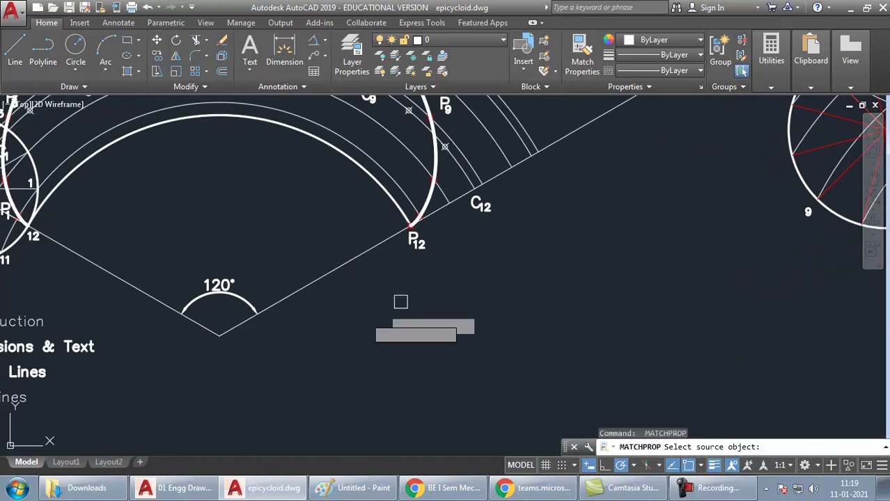
# Copy the legend's thick line style onto the epicycloid curve
pyautogui.moveTo(89, 360); pyautogui.dragTo(330, 259, button='middle')
pyautogui.click(242, 323)
pyautogui.scroll(-5, 242, 324)
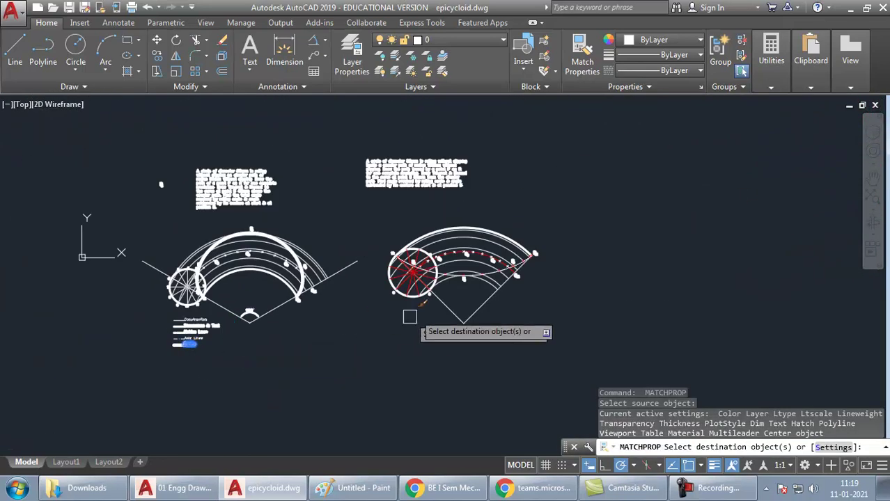
pyautogui.scroll(6, 491, 263)
pyautogui.click(511, 279)
pyautogui.press('Return')
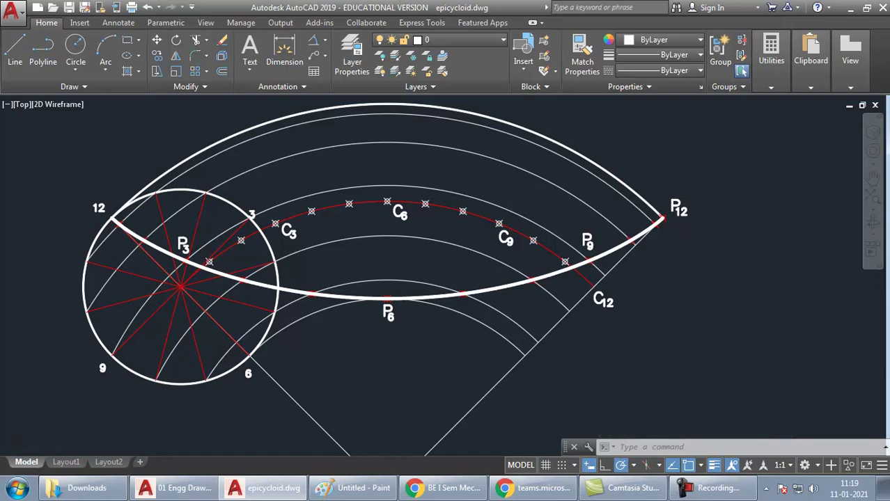
# Pan across to the other drawing and centre the problem statement text on screen
pyautogui.scroll(-3, 342, 338)
pyautogui.moveTo(342, 338)
pyautogui.mouseDown(button='middle')
pyautogui.moveTo(391, 314)
pyautogui.moveTo(684, 294)
pyautogui.mouseUp(button='middle')
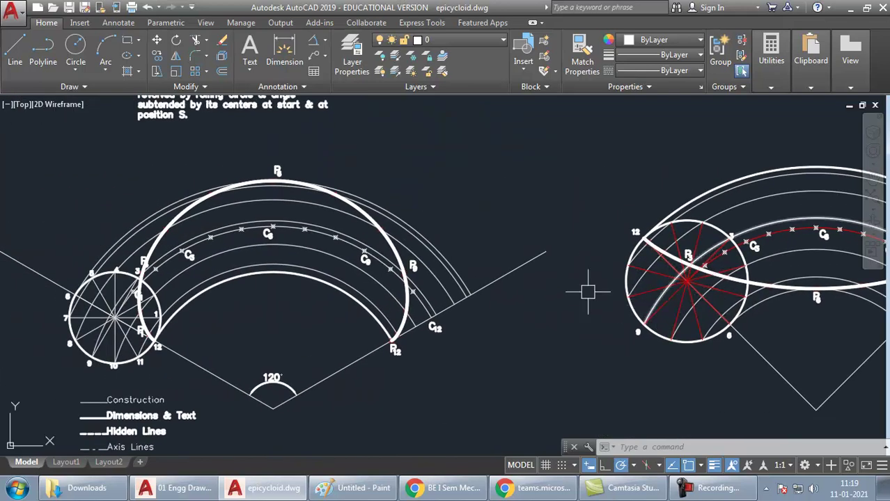
pyautogui.moveTo(472, 176); pyautogui.dragTo(464, 290, button='middle')
pyautogui.scroll(5, 39, 178)
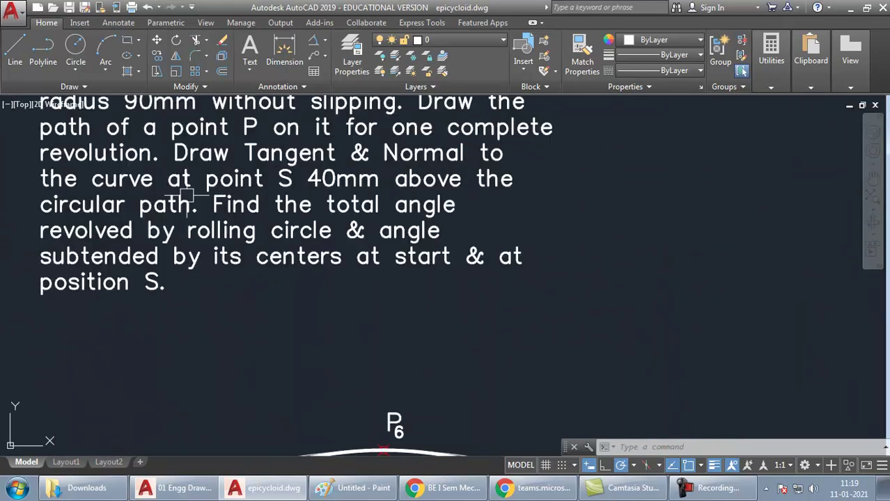
pyautogui.moveTo(303, 233)
pyautogui.mouseDown(button='middle')
pyautogui.moveTo(274, 249)
pyautogui.moveTo(305, 293)
pyautogui.mouseUp(button='middle')
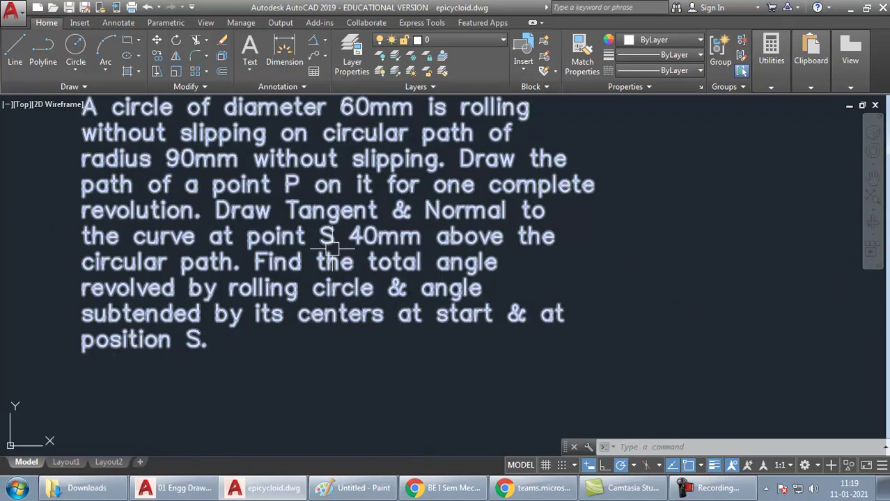
pyautogui.doubleClick(271, 209)
pyautogui.click(217, 210)
pyautogui.moveTo(222, 218); pyautogui.dragTo(250, 340)
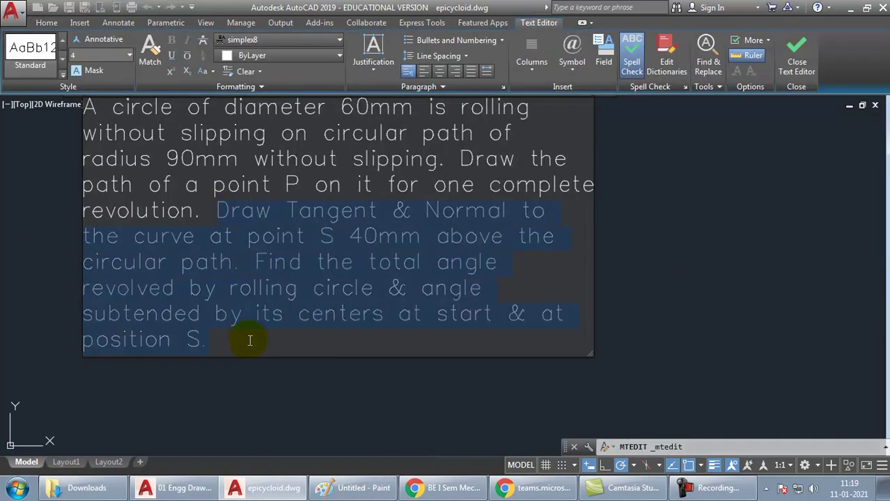
pyautogui.click(331, 218)
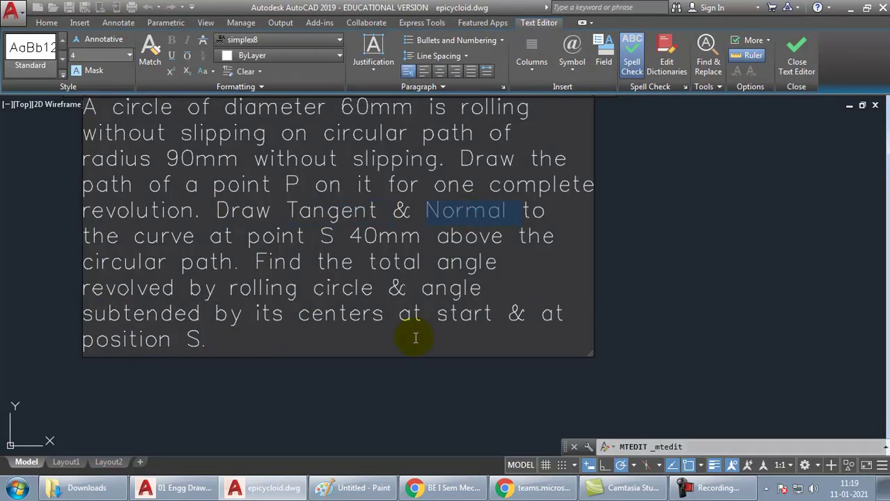
pyautogui.click(358, 394)
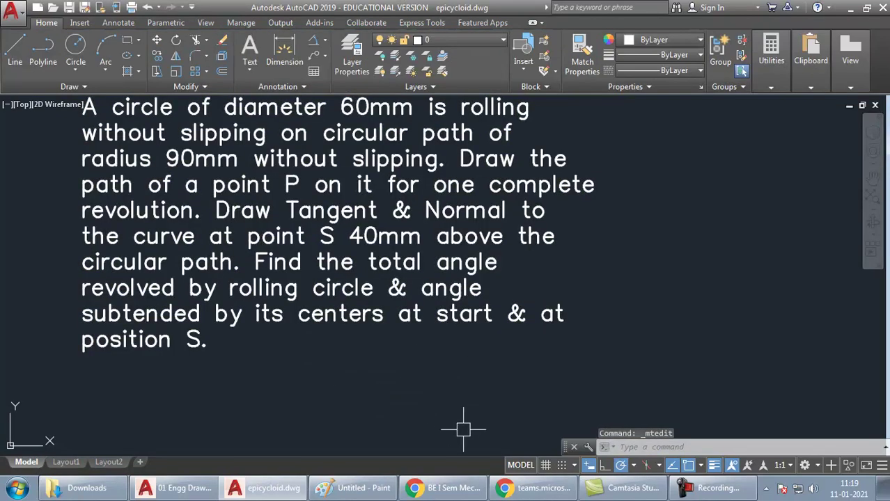
pyautogui.moveTo(462, 425); pyautogui.dragTo(460, 347, button='middle')
pyautogui.scroll(-3, 463, 163)
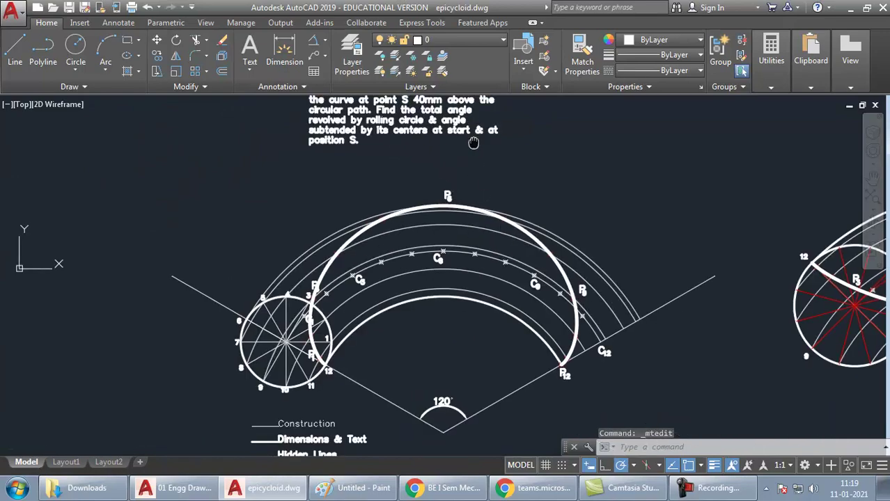
pyautogui.scroll(4, 429, 263)
pyautogui.scroll(1, 427, 263)
pyautogui.scroll(-1, 423, 252)
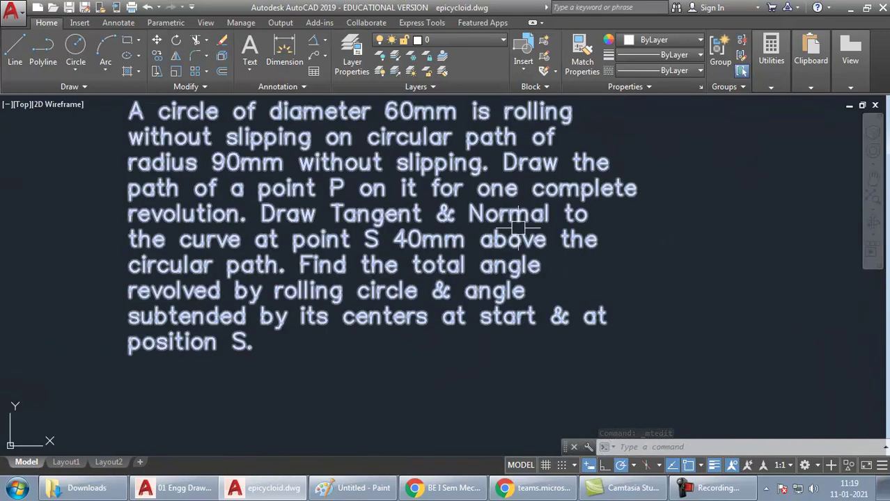
pyautogui.click(512, 223)
pyautogui.doubleClick(408, 264)
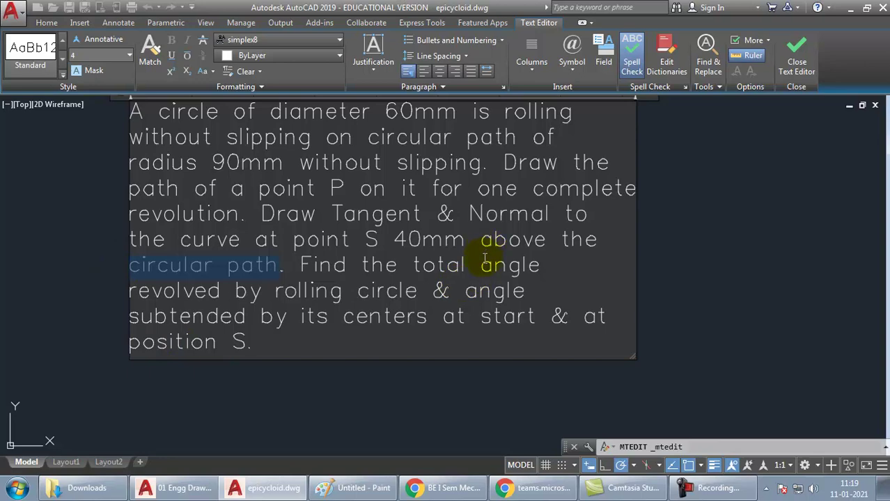
pyautogui.click(592, 390)
pyautogui.scroll(3, 592, 390)
pyautogui.scroll(-1, 533, 128)
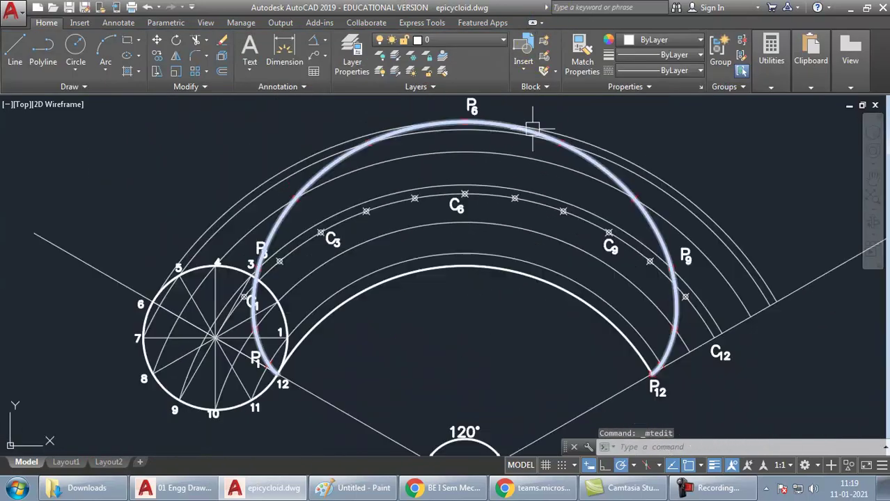
# Offset the inner circular path arc 40 mm to its outer side
pyautogui.click(585, 303)
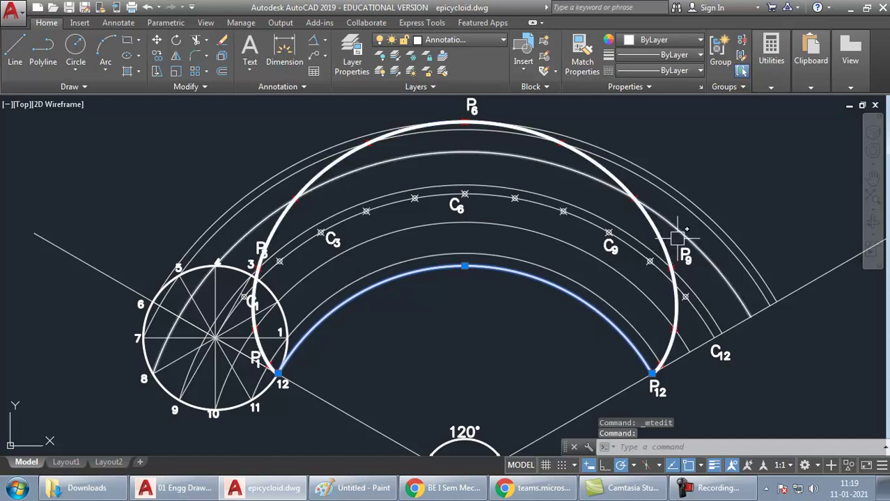
pyautogui.press('Escape')
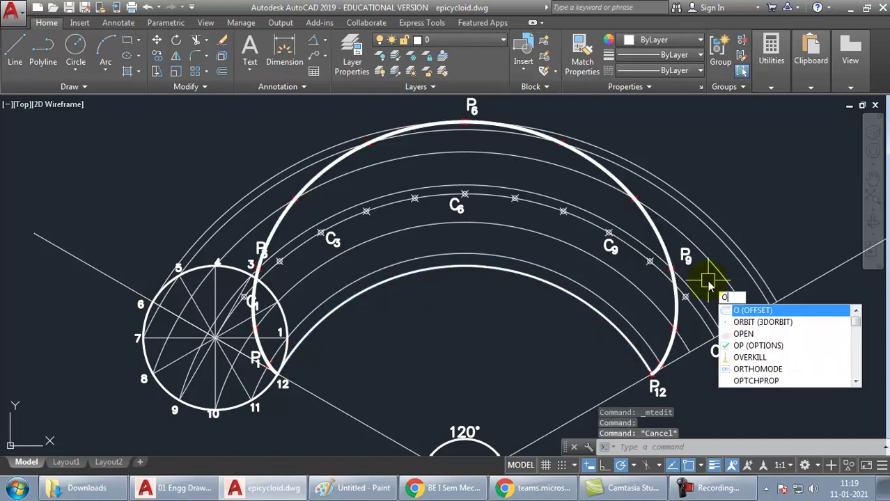
pyautogui.press('Return')
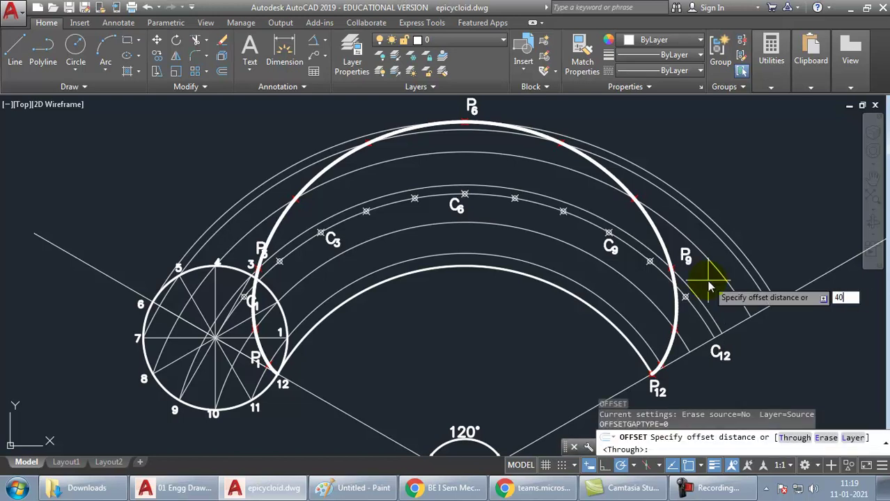
pyautogui.press('Return')
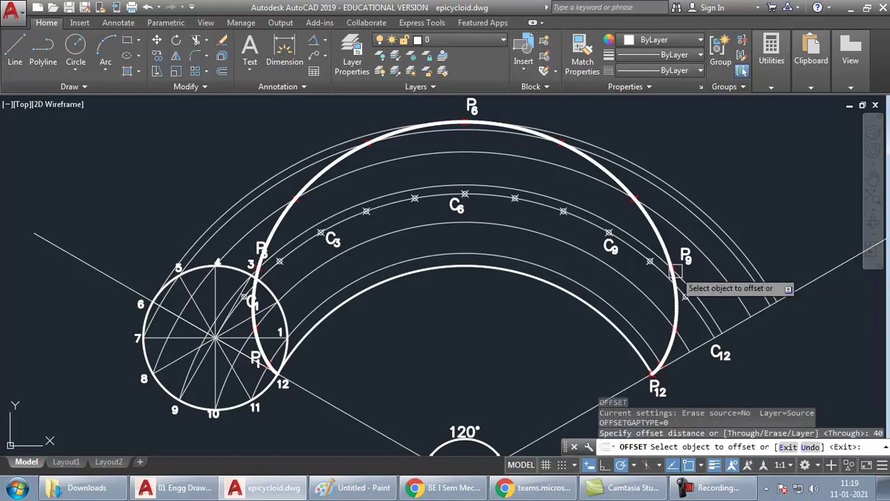
pyautogui.click(564, 296)
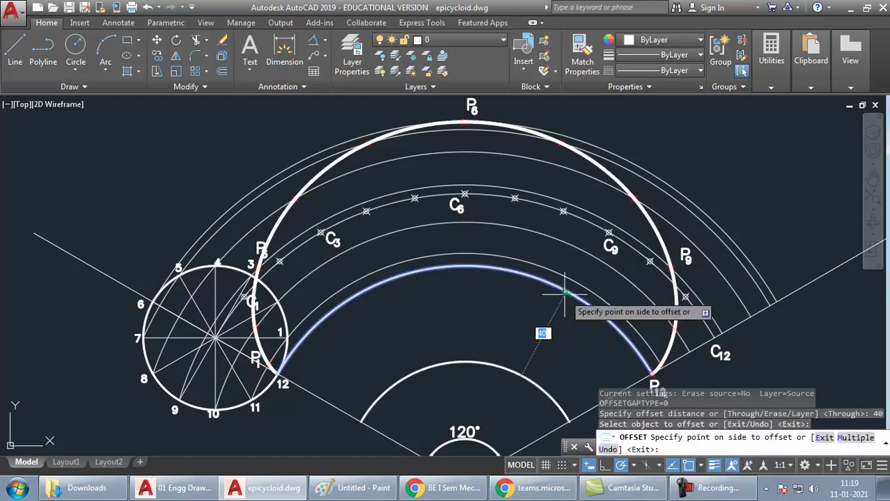
pyautogui.click(722, 161)
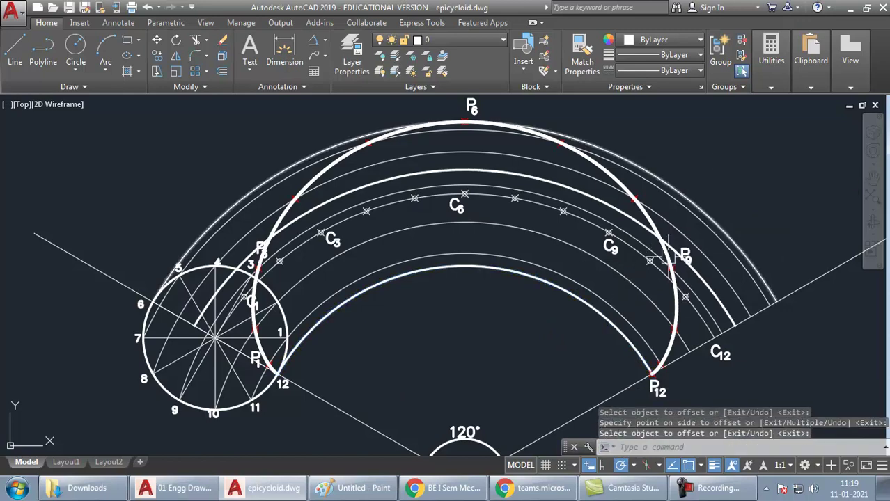
pyautogui.press('Return')
# Select the epicycloid curve and the new offset arc where they cross
pyautogui.click(657, 223)
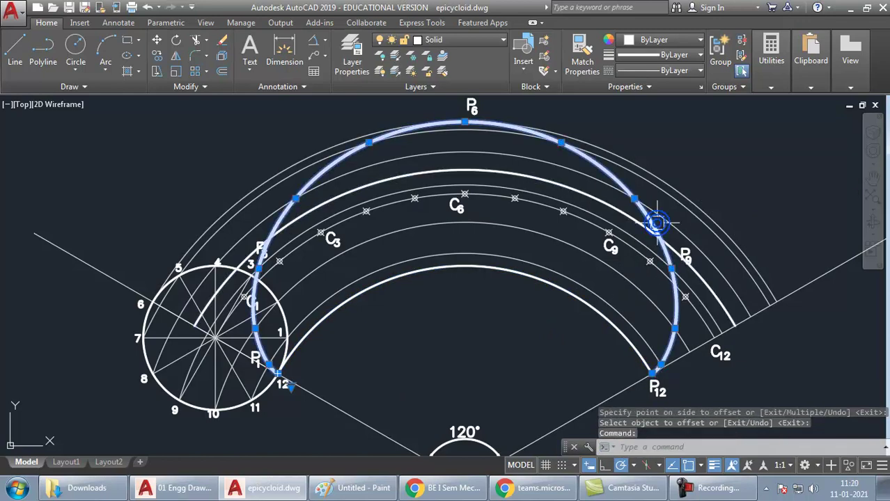
pyautogui.click(657, 223)
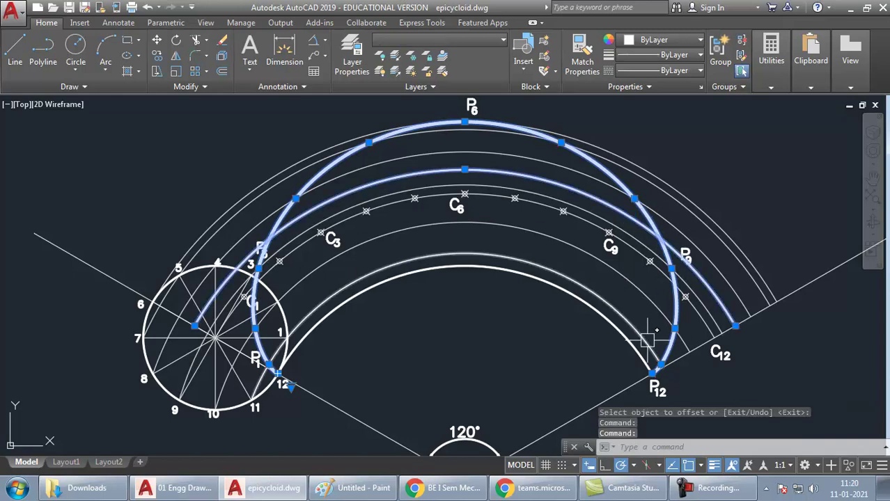
pyautogui.write('po')
pyautogui.press('Return')
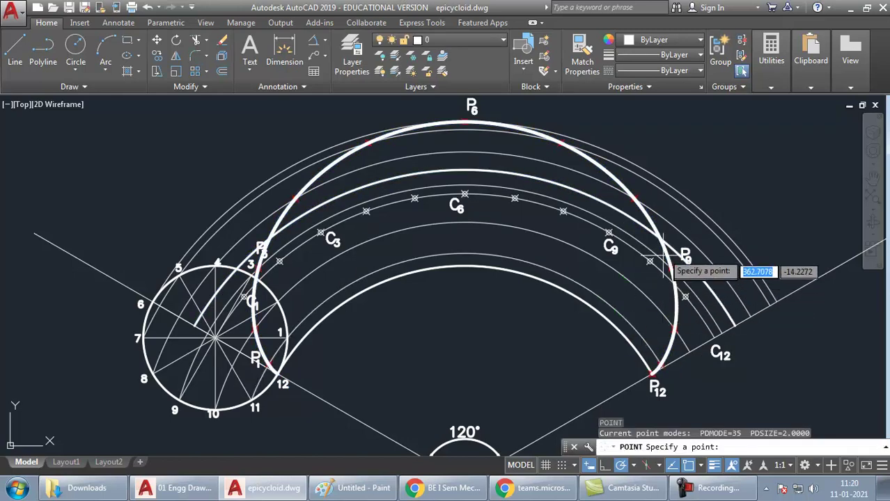
# Label the new intersection point S using a pasted copy of the P label
pyautogui.scroll(3, 690, 237)
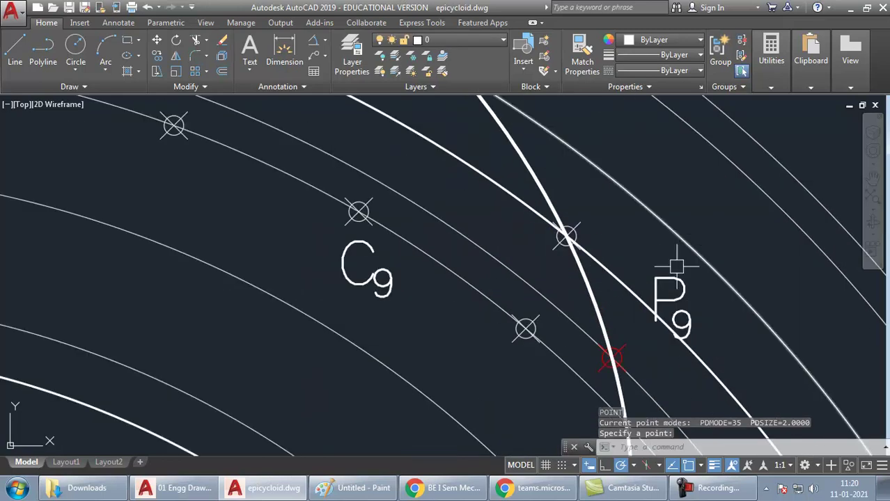
pyautogui.click(685, 250)
pyautogui.hotkey('ctrl', 'c')
pyautogui.hotkey('ctrl', 'v')
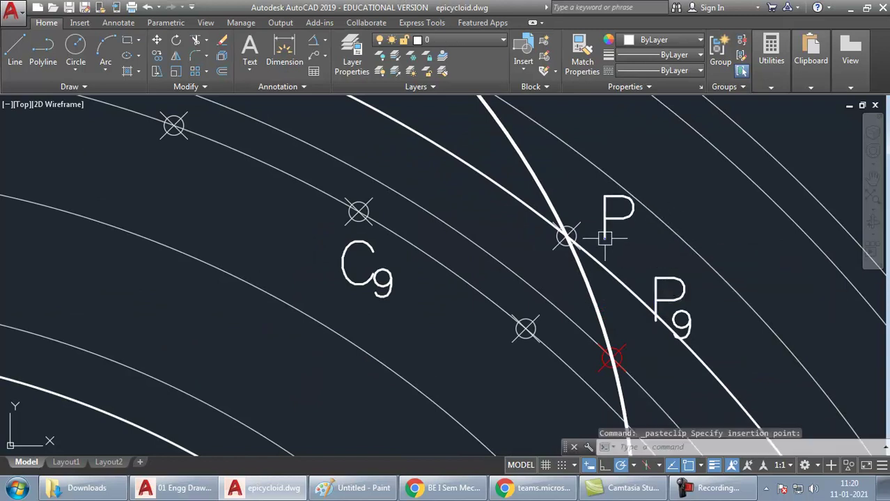
pyautogui.click(605, 237)
pyautogui.doubleClick(620, 219)
pyautogui.click(660, 286)
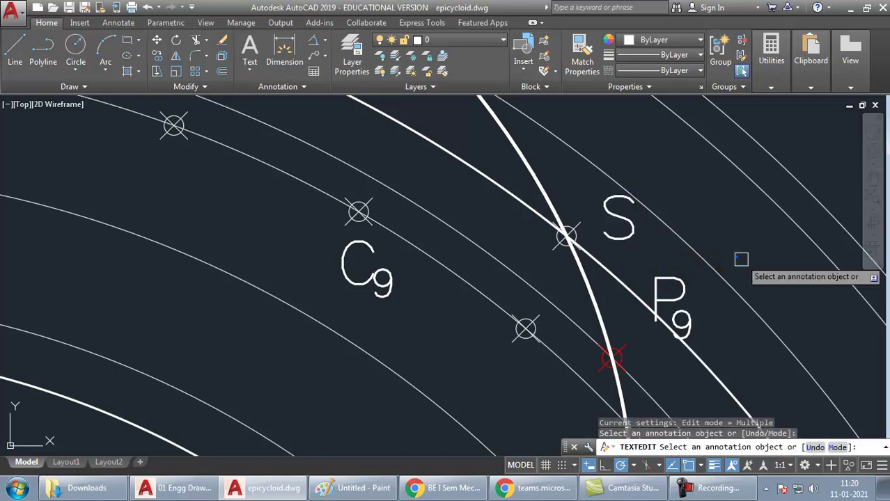
pyautogui.press('Escape')
pyautogui.scroll(-4, 641, 285)
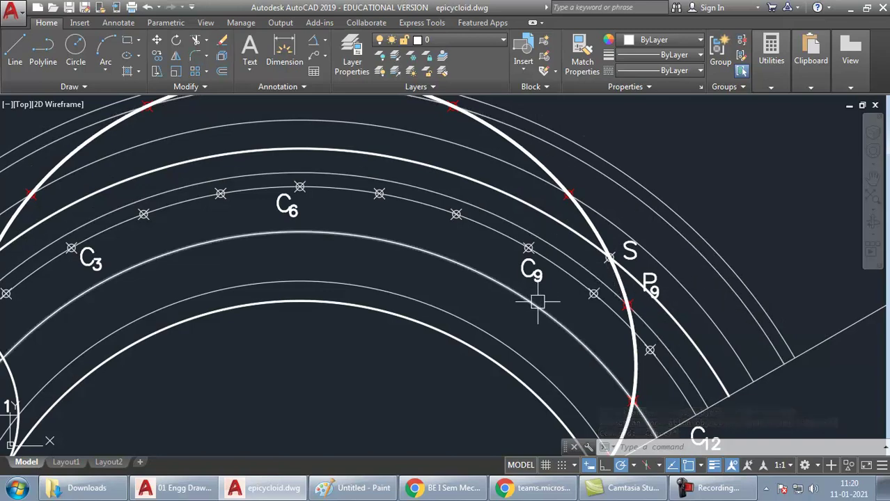
pyautogui.scroll(-2, 622, 280)
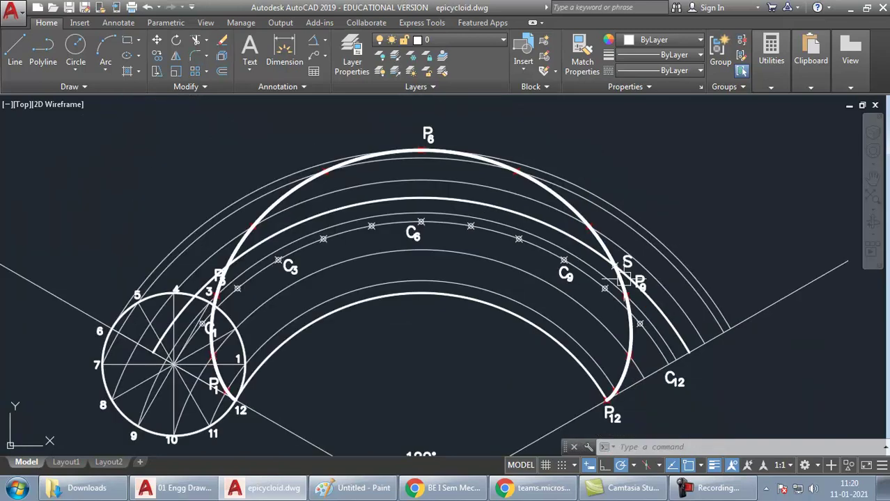
# Move the rolling circle so its centre sits on point S
pyautogui.click(195, 434)
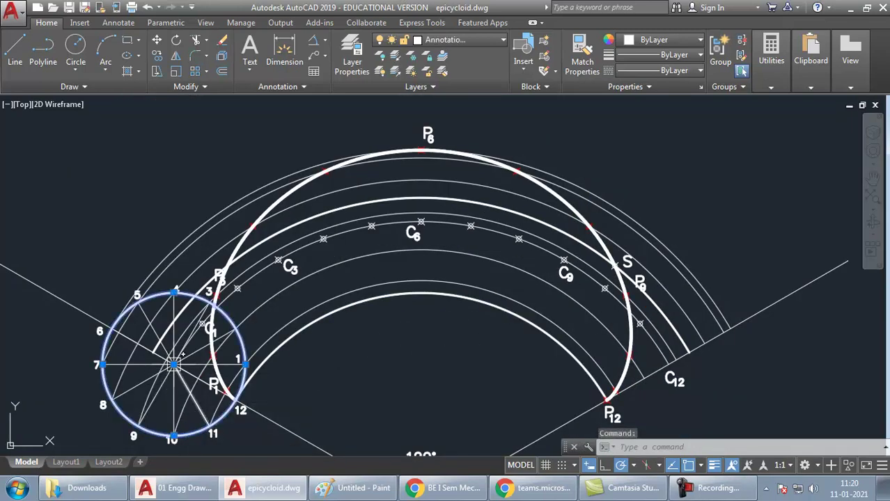
pyautogui.click(174, 364)
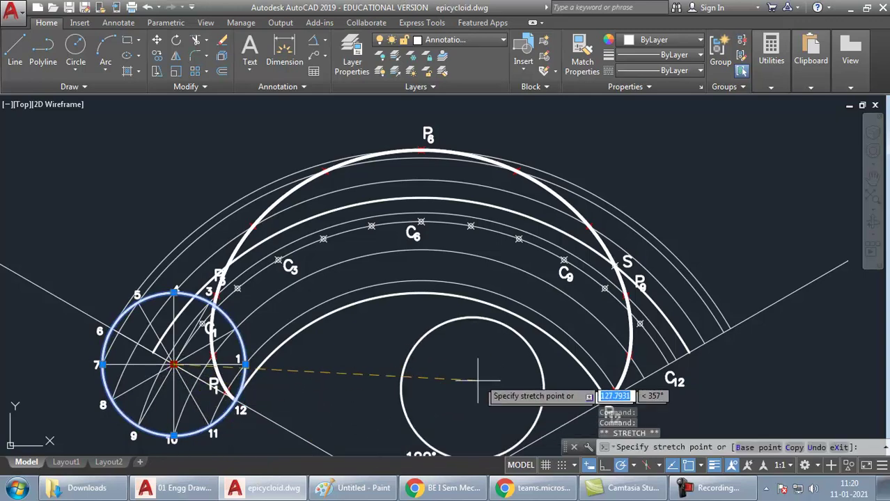
pyautogui.click(614, 266)
pyautogui.scroll(4, 614, 265)
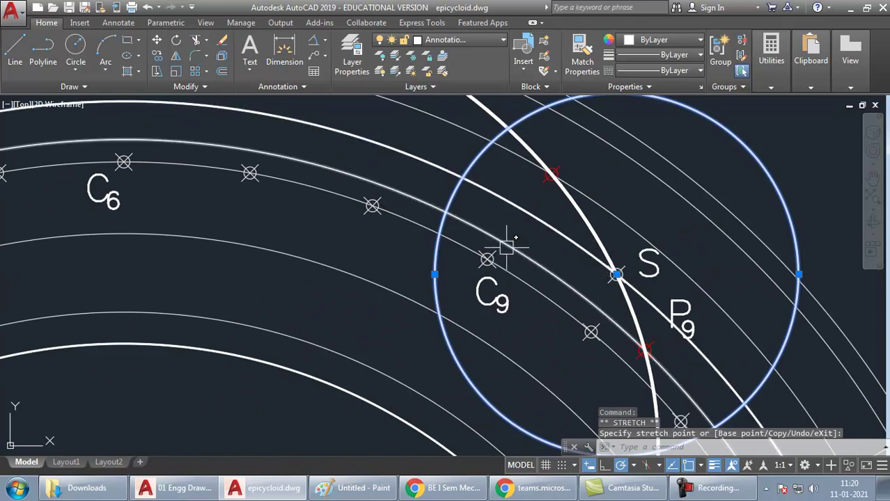
pyautogui.press('Escape')
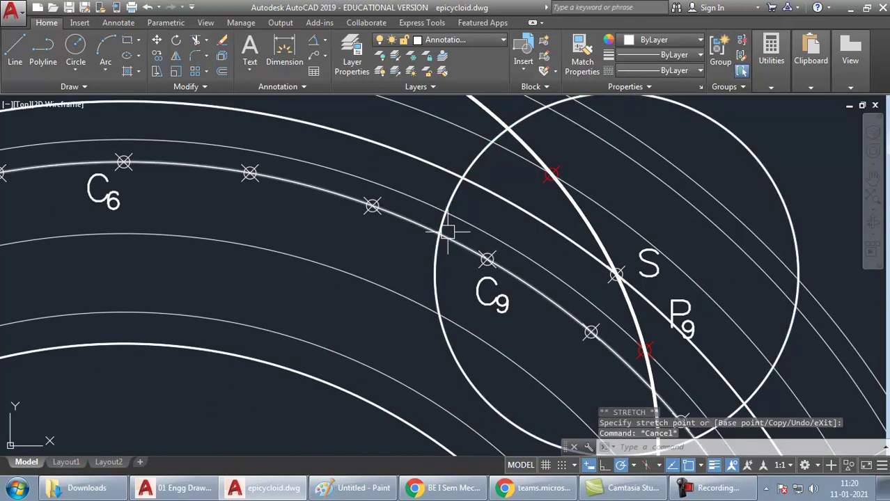
# Place a point where the moved circle crosses the path of centres
pyautogui.write('po')
pyautogui.press('Return')
pyautogui.click(439, 234)
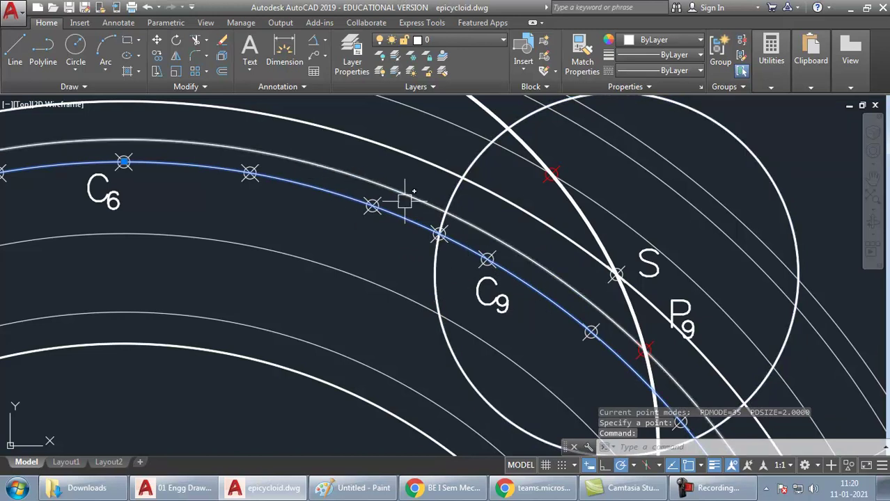
pyautogui.press('Escape')
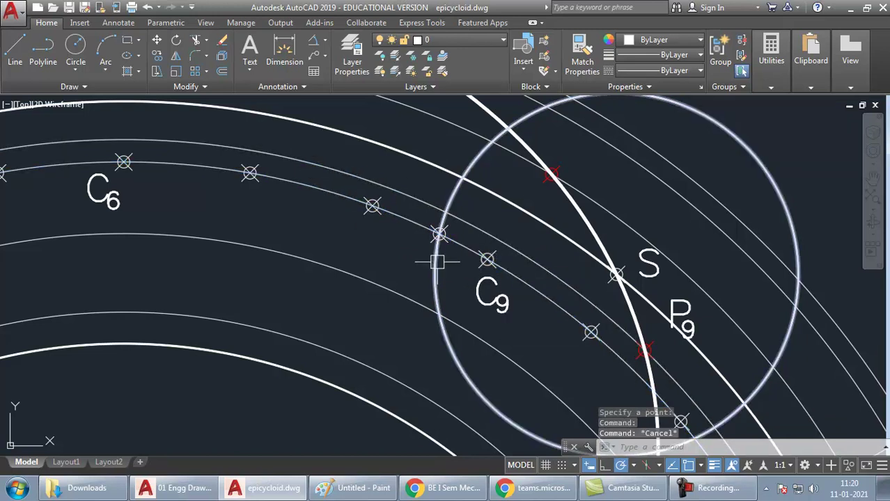
pyautogui.moveTo(441, 244); pyautogui.dragTo(449, 220, button='middle')
# Draw a line from the C9 centre node down to the 120° vertex
pyautogui.write('l')
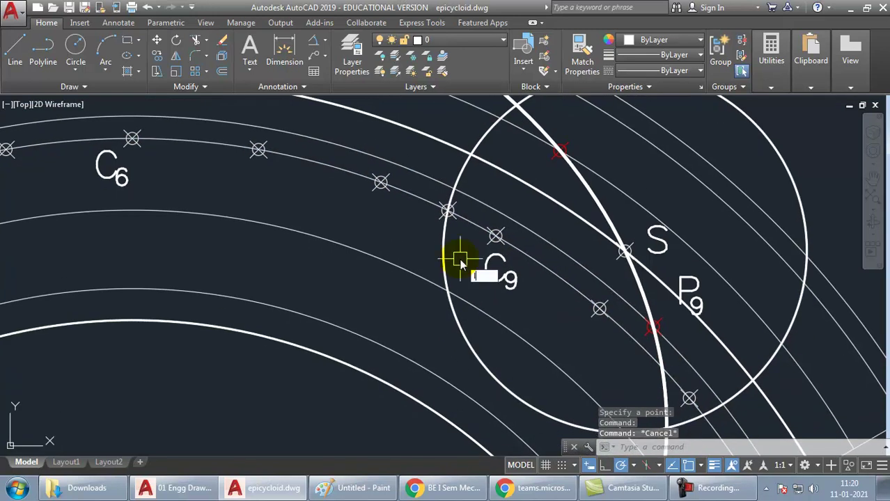
pyautogui.press('Return')
pyautogui.click(448, 210)
pyautogui.scroll(-4, 446, 210)
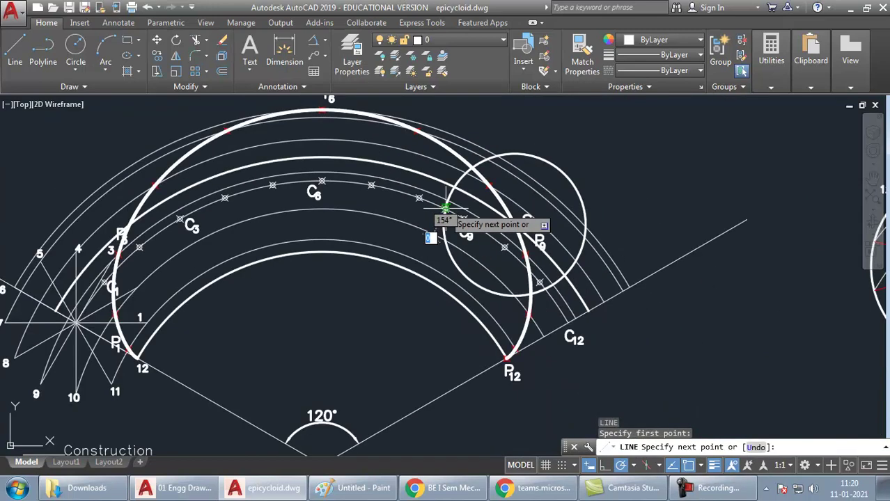
pyautogui.moveTo(368, 361); pyautogui.dragTo(365, 302, button='middle')
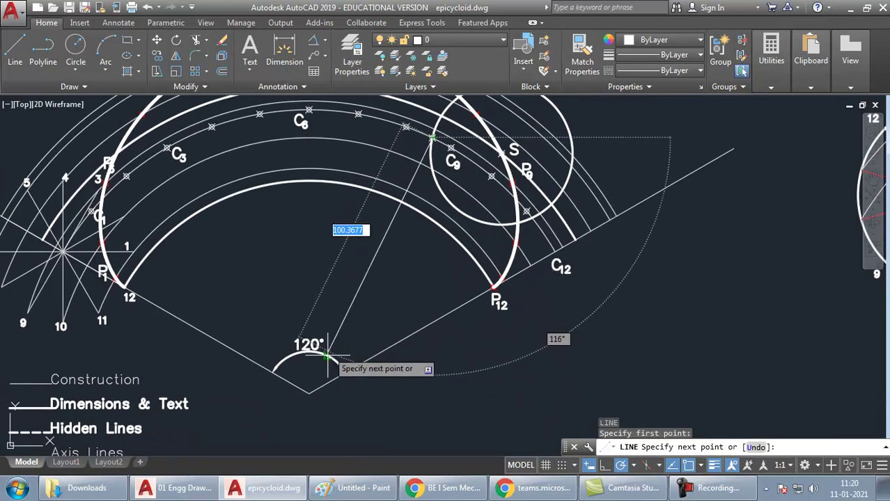
pyautogui.click(311, 391)
pyautogui.press('Return')
pyautogui.moveTo(413, 349); pyautogui.dragTo(389, 391, button='middle')
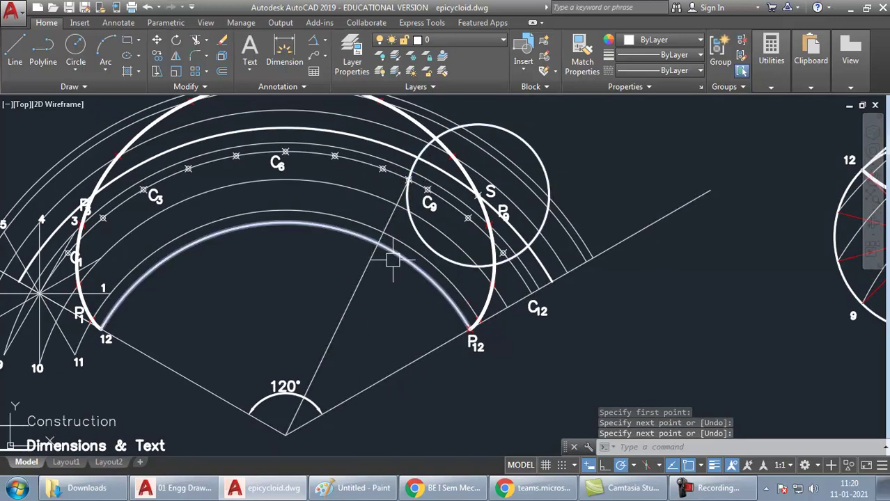
# Begin a new line where the C9 line meets the base circle arc
pyautogui.click(364, 277)
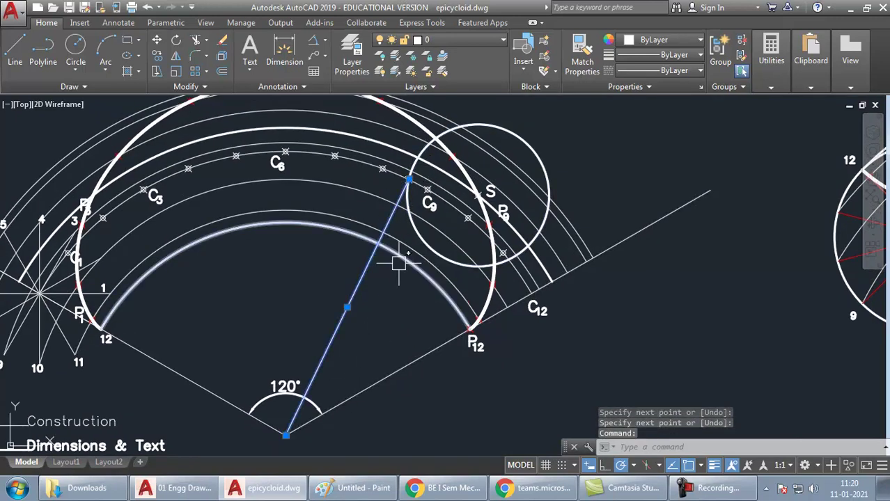
pyautogui.click(399, 262)
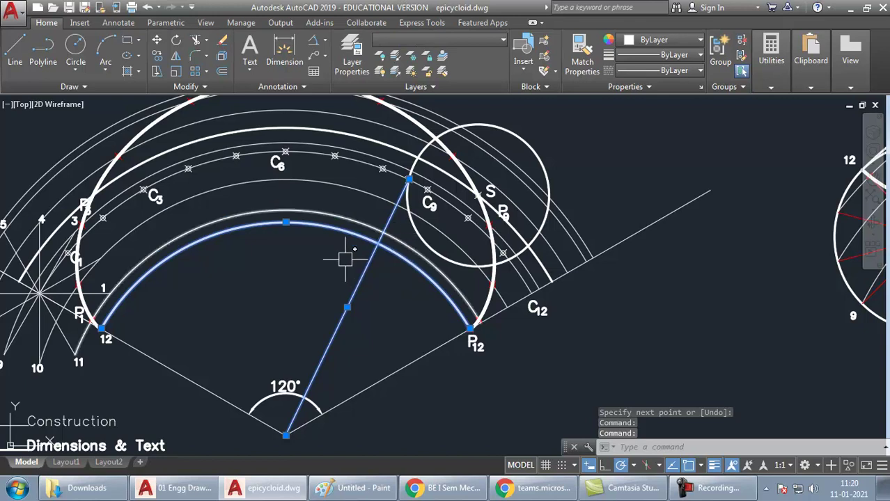
pyautogui.press('Return')
pyautogui.click(376, 243)
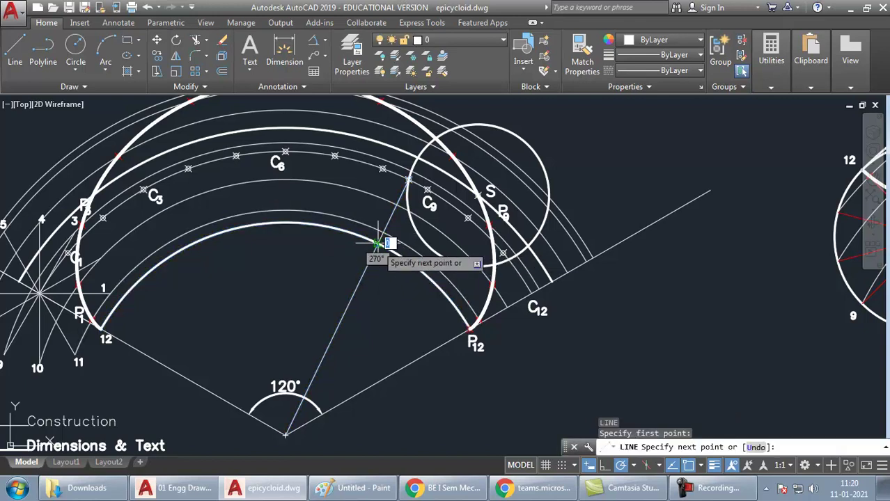
# Draw the line from the contact point to S, then move its midpoint onto S
pyautogui.scroll(6, 470, 197)
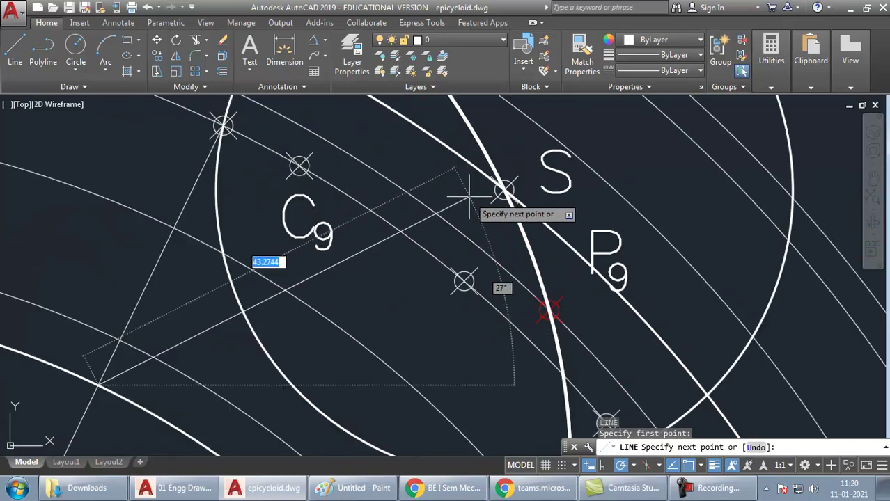
pyautogui.click(504, 189)
pyautogui.press('Return')
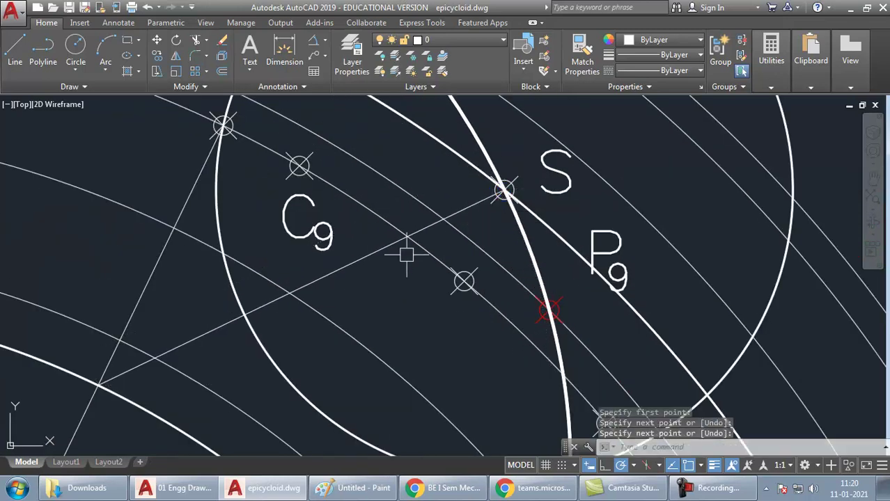
pyautogui.click(346, 273)
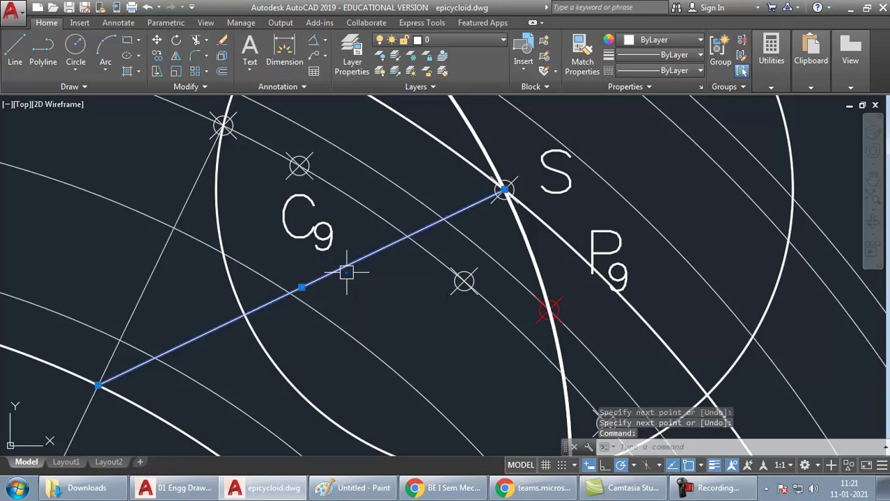
pyautogui.click(302, 287)
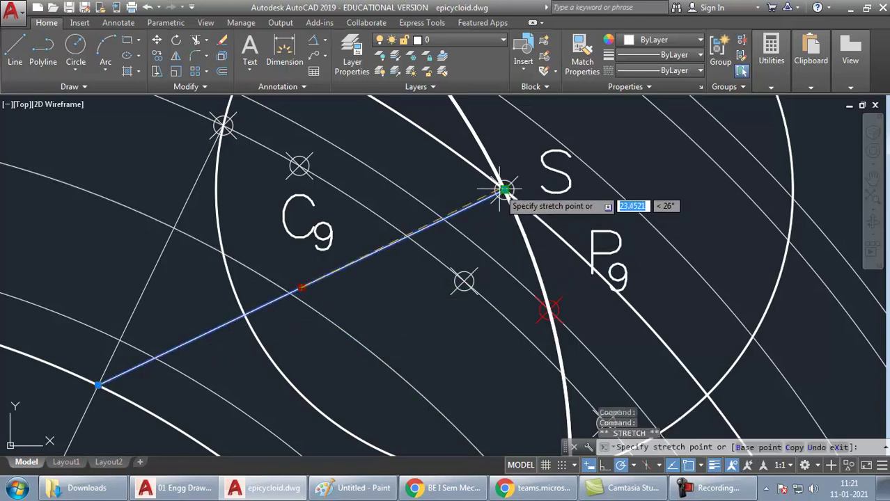
pyautogui.click(503, 189)
pyautogui.scroll(-3, 425, 265)
pyautogui.press('Escape')
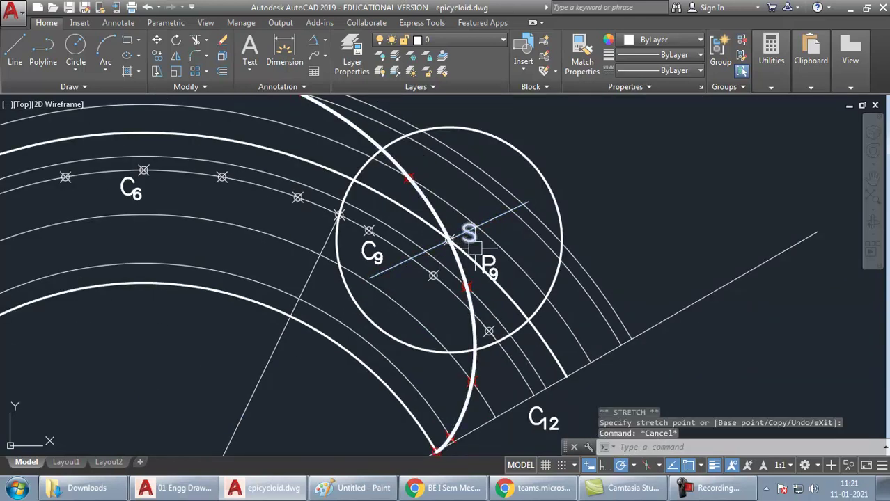
# Copy the S label to both ends of the line, renaming the lower one M
pyautogui.scroll(3, 453, 240)
pyautogui.click(467, 226)
pyautogui.hotkey('ctrl', 'c')
pyautogui.hotkey('ctrl', 'v')
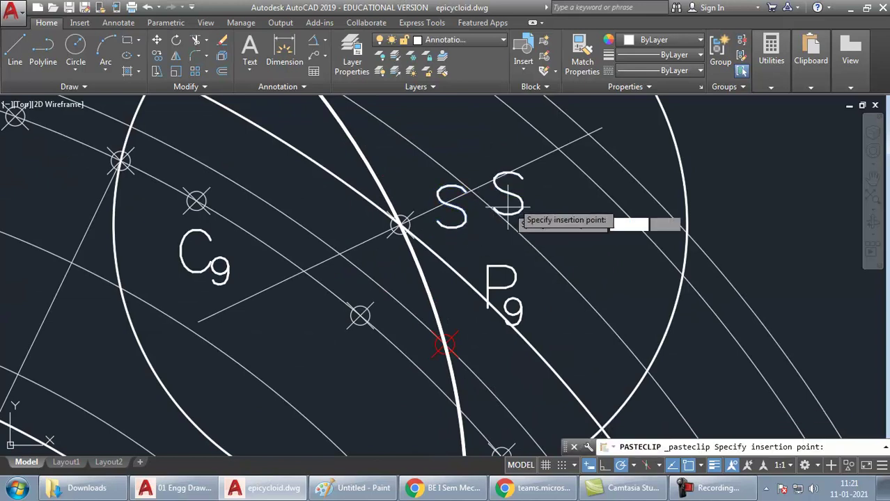
pyautogui.click(616, 148)
pyautogui.hotkey('ctrl', 'v')
pyautogui.click(179, 379)
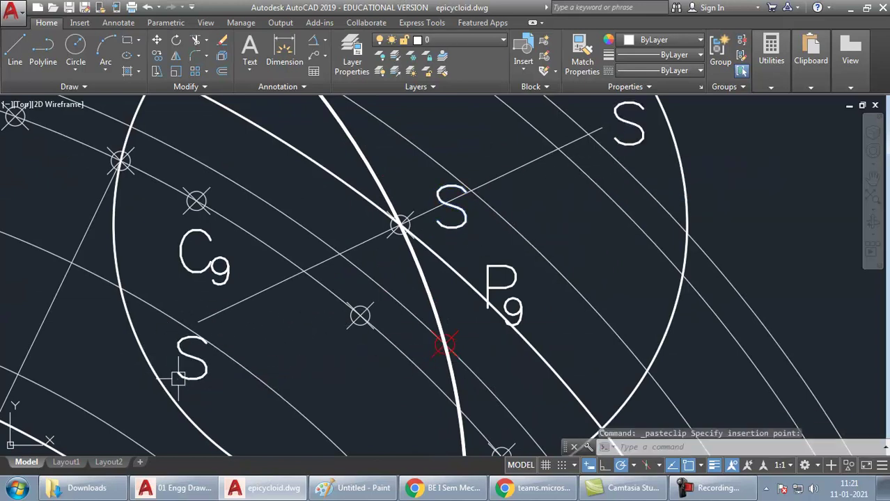
pyautogui.doubleClick(193, 359)
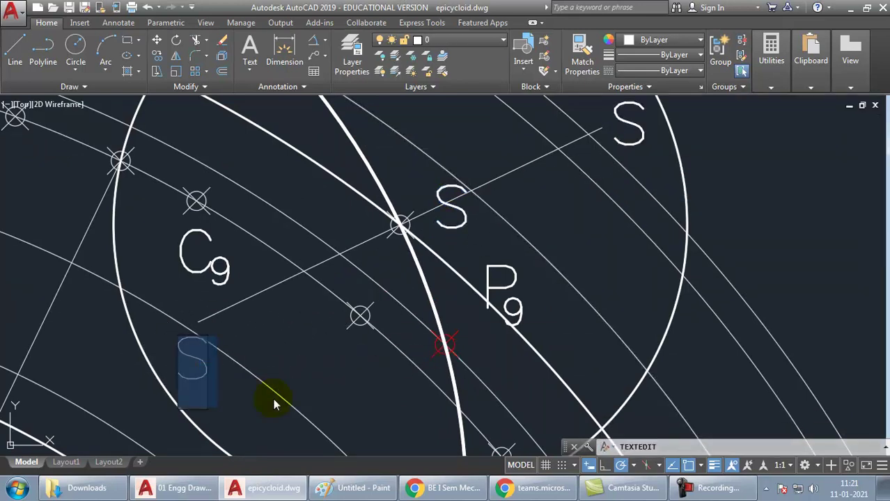
pyautogui.write('M')
pyautogui.click(303, 415)
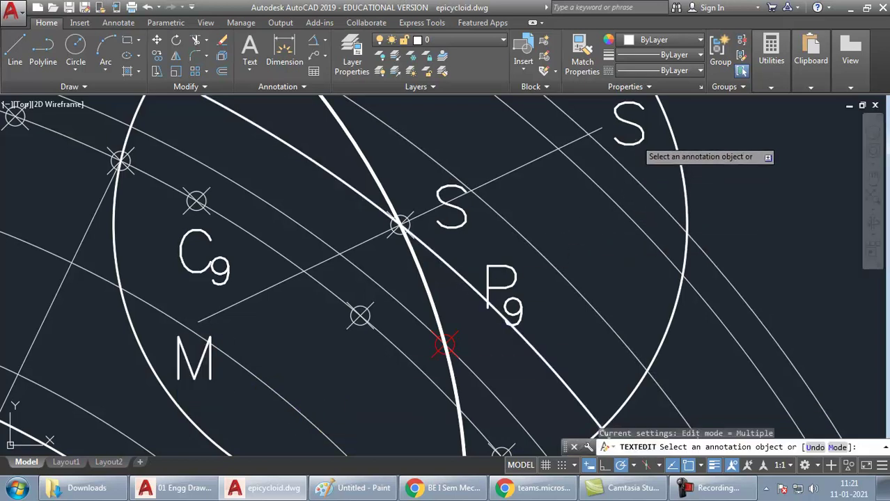
pyautogui.click(628, 126)
# Change the point label to N and finish label editing
pyautogui.write('N')
pyautogui.click(567, 258)
pyautogui.press('Escape')
pyautogui.press('Escape')
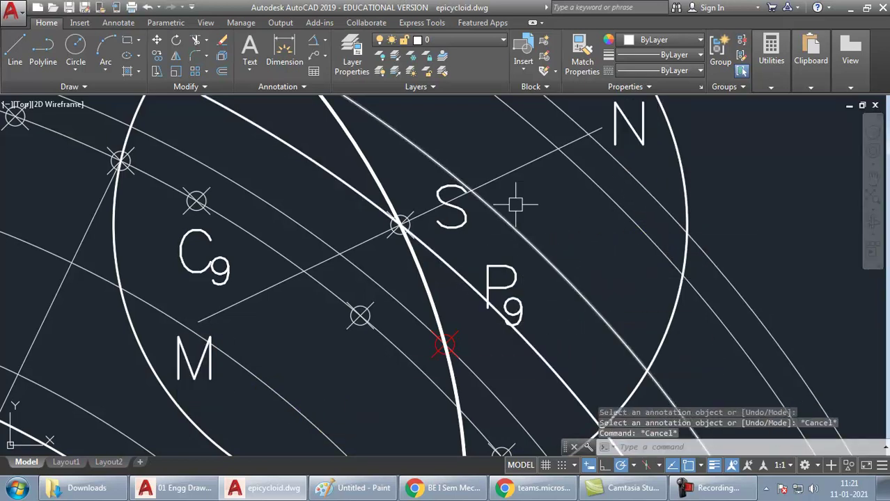
# Rotate a copy of normal MN 90° about S to form the tangent at S
pyautogui.click(521, 171)
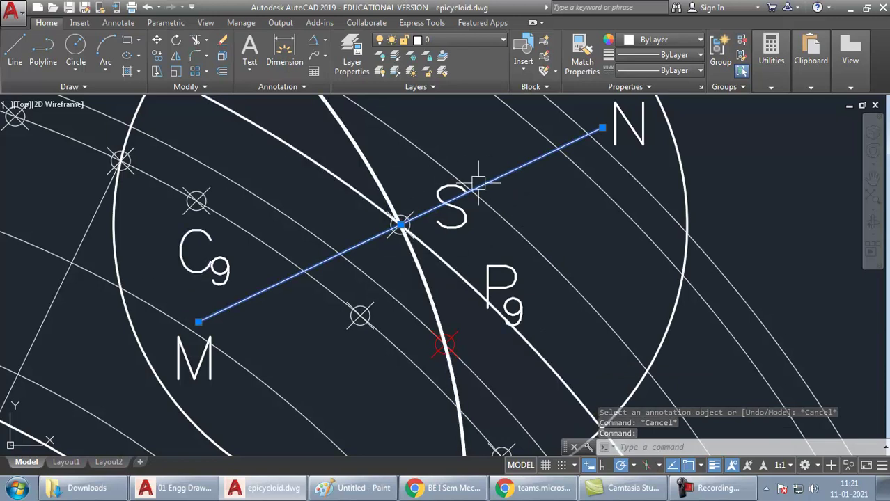
pyautogui.moveTo(536, 233); pyautogui.dragTo(526, 249, button='middle')
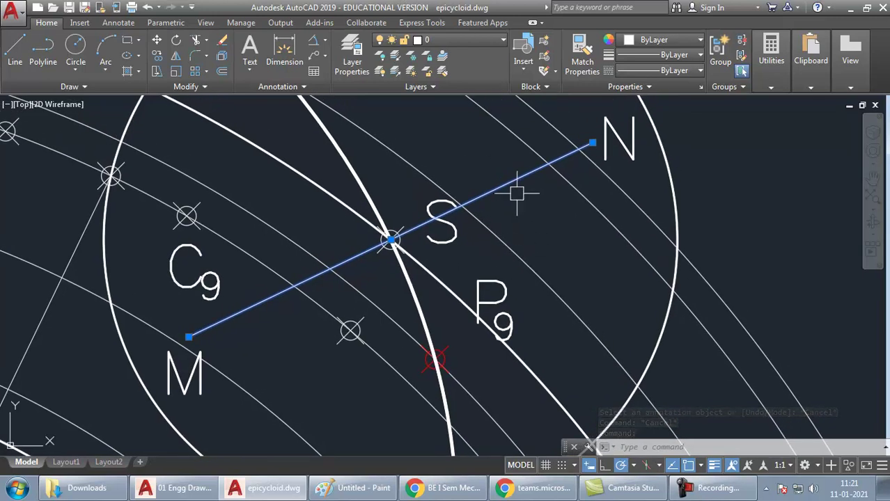
pyautogui.write('O')
pyautogui.press('Return')
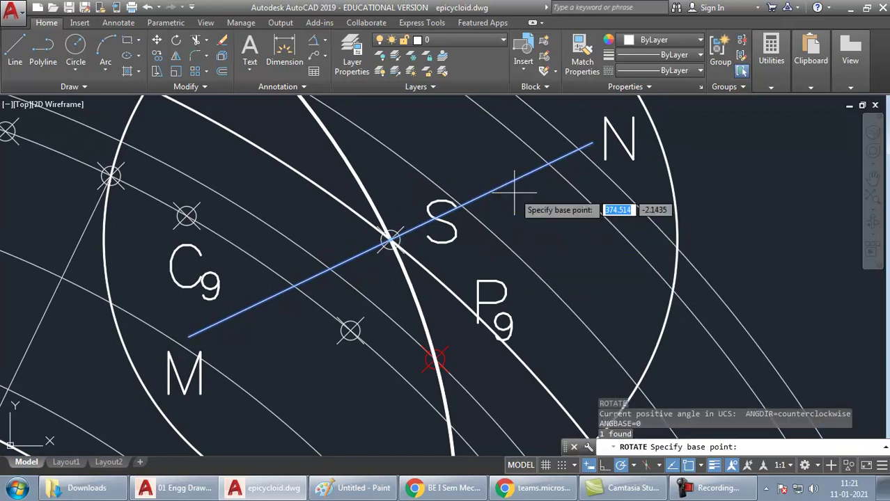
pyautogui.click(391, 240)
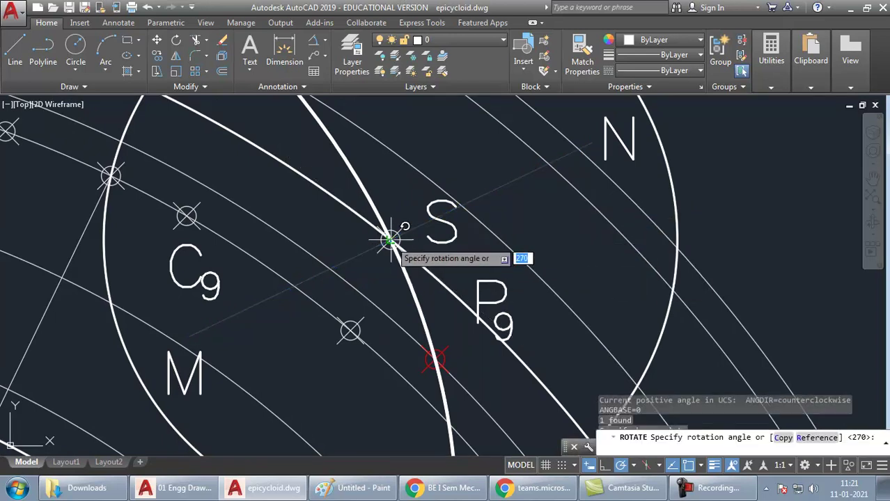
pyautogui.rightClick(454, 150)
pyautogui.click(487, 205)
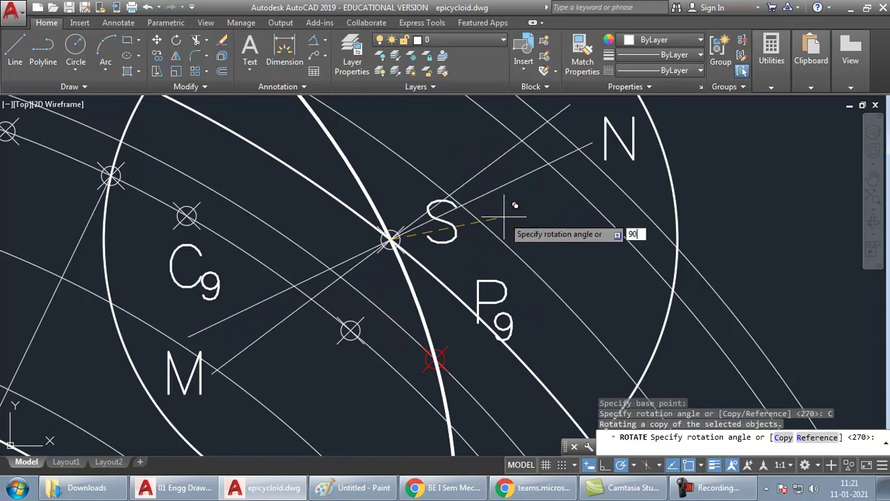
pyautogui.write('90')
pyautogui.press('Return')
# Check the new tangent and MN, then copy and paste the P9 label
pyautogui.scroll(-2, 449, 233)
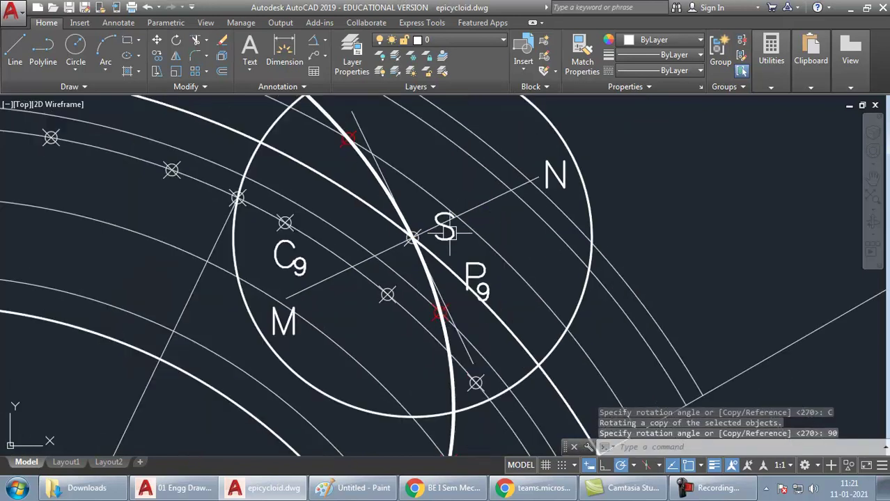
pyautogui.click(372, 134)
pyautogui.click(365, 139)
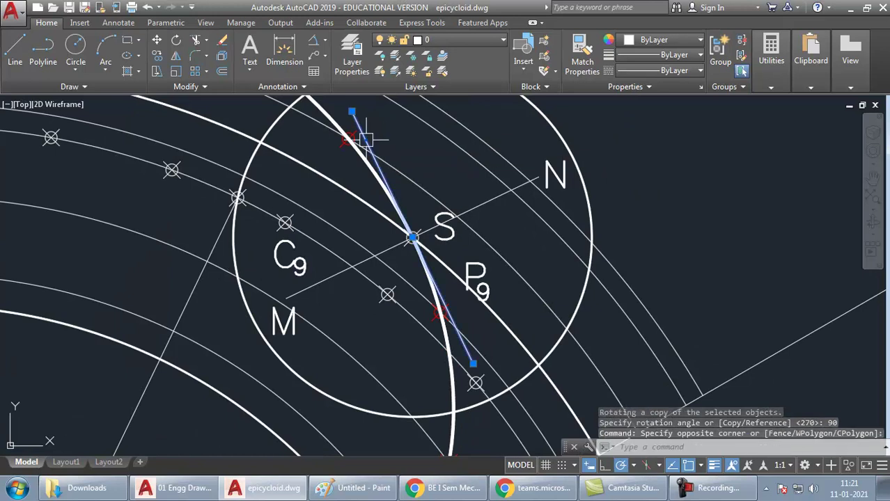
pyautogui.press('Escape')
pyautogui.click(497, 199)
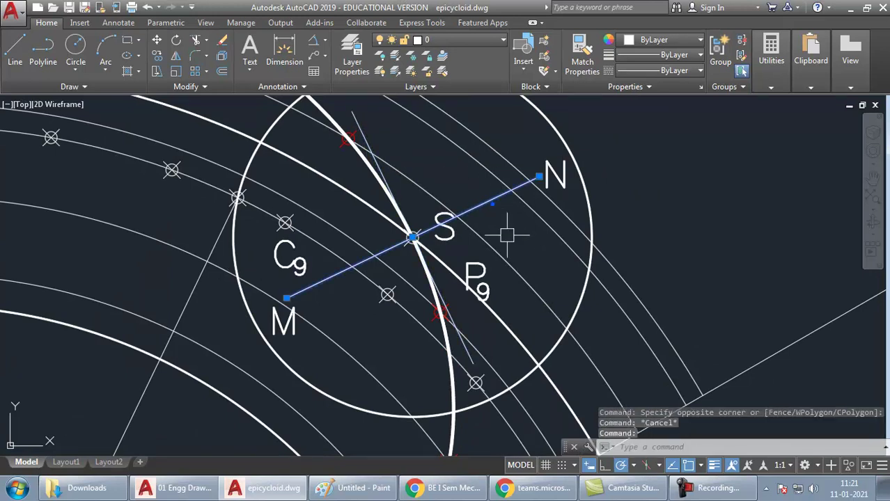
pyautogui.press('Escape')
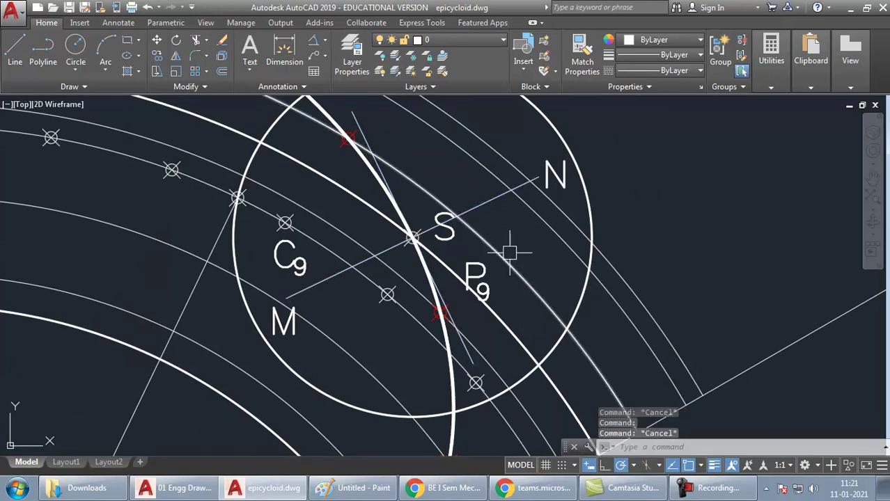
pyautogui.click(475, 270)
pyautogui.hotkey('ctrl', 'c')
pyautogui.hotkey('ctrl', 'v')
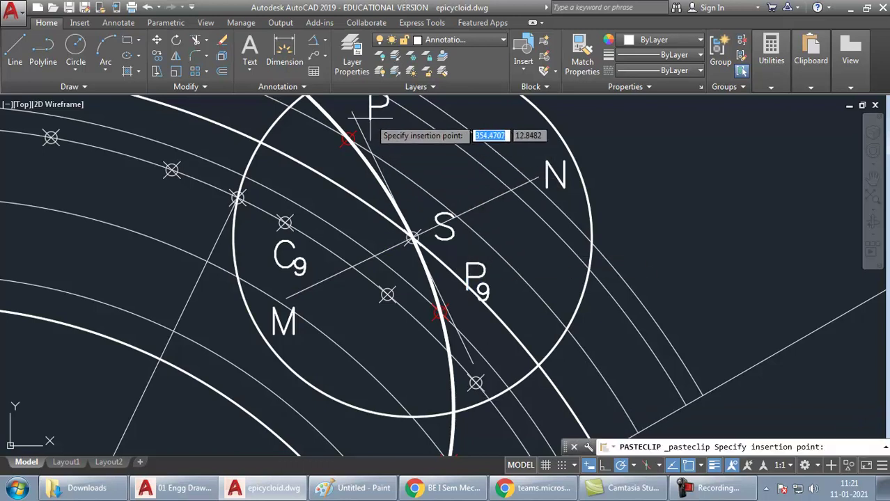
# Place the pasted label at the tangent's upper end and rename it T
pyautogui.click(365, 113)
pyautogui.doubleClick(376, 108)
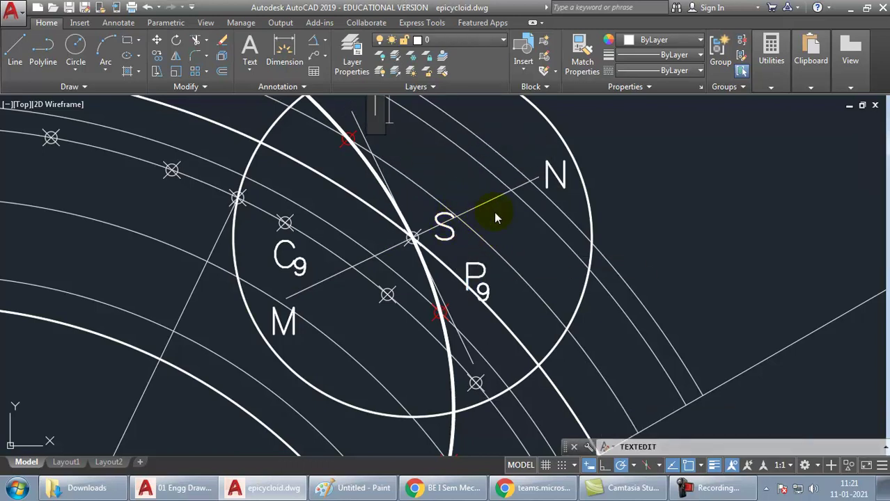
pyautogui.write('T')
pyautogui.press('Escape')
pyautogui.press('Escape')
# Match the thick curve's properties onto the tangent line and normal MN
pyautogui.moveTo(432, 178); pyautogui.dragTo(465, 226, button='middle')
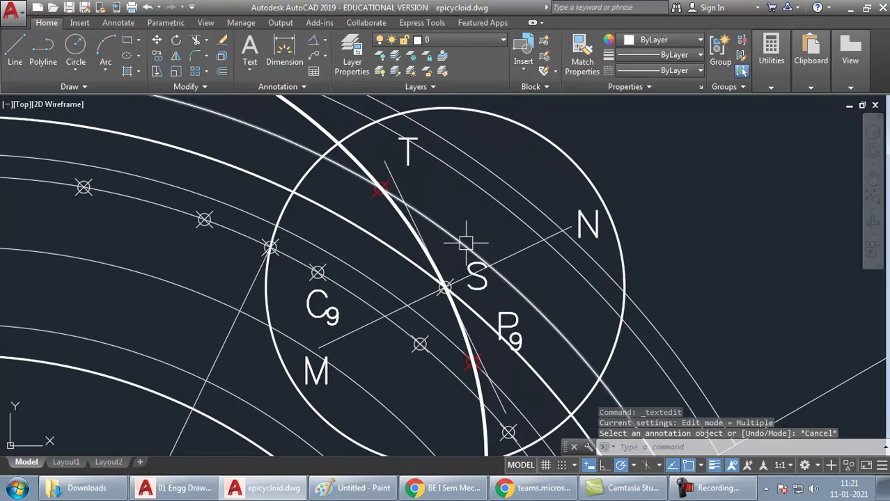
pyautogui.write('M')
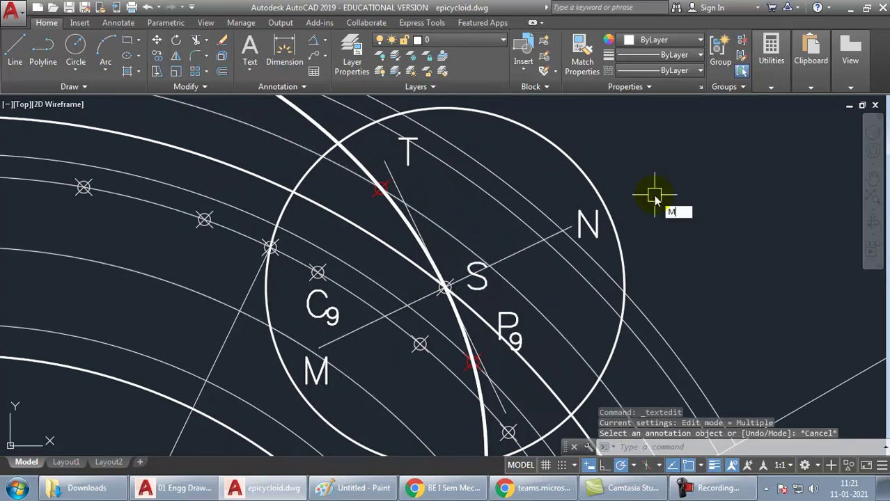
pyautogui.write('A')
pyautogui.press('Return')
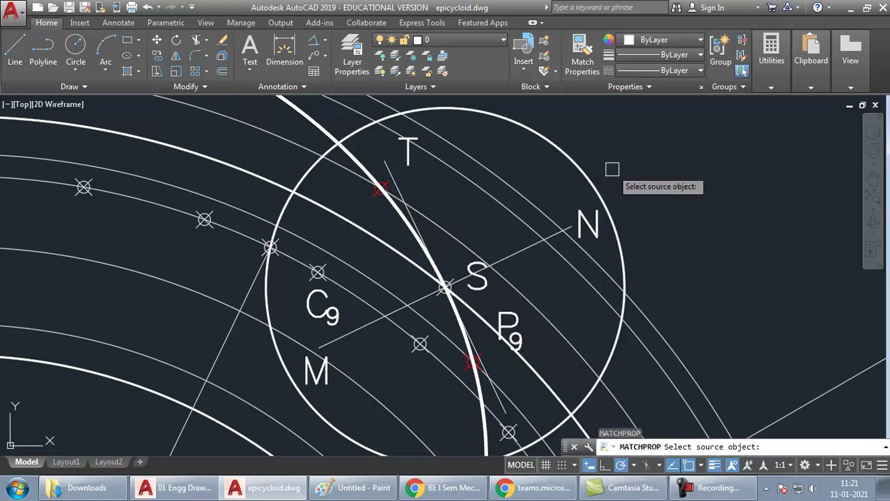
pyautogui.click(362, 159)
pyautogui.click(389, 174)
pyautogui.click(507, 251)
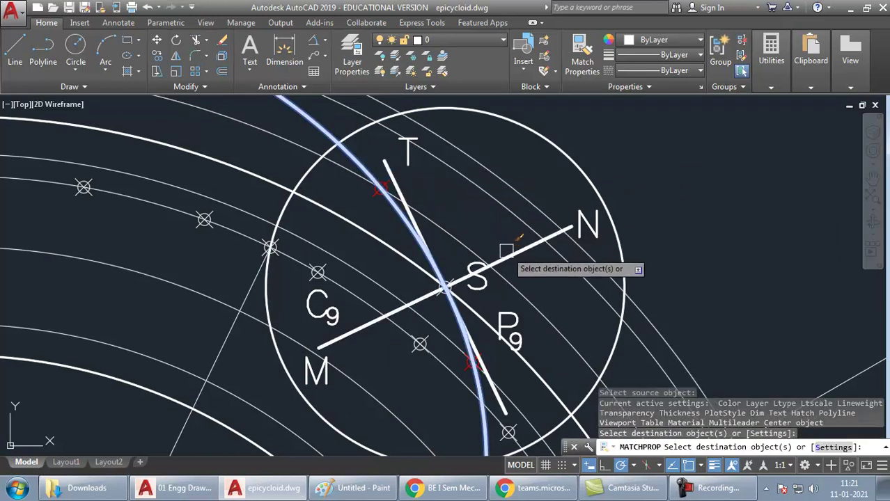
pyautogui.press('Return')
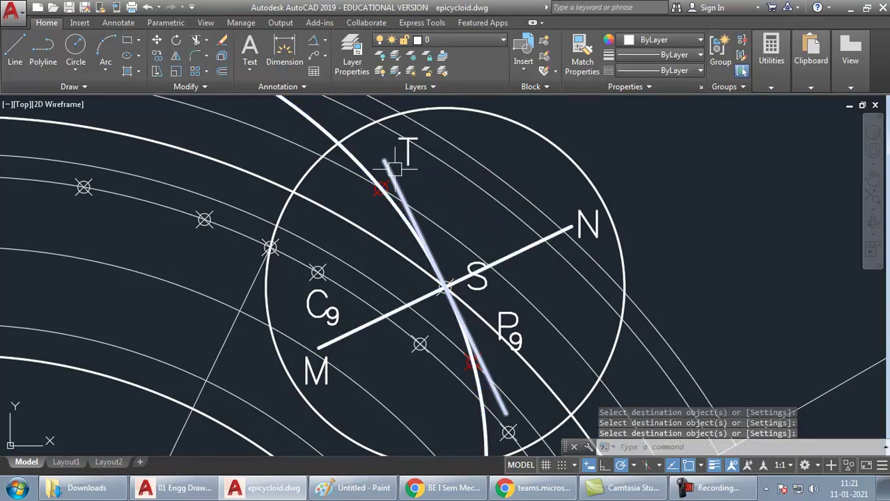
# Give the remaining construction arc the thin style of a neighbouring arc
pyautogui.moveTo(564, 324); pyautogui.dragTo(569, 198, button='middle')
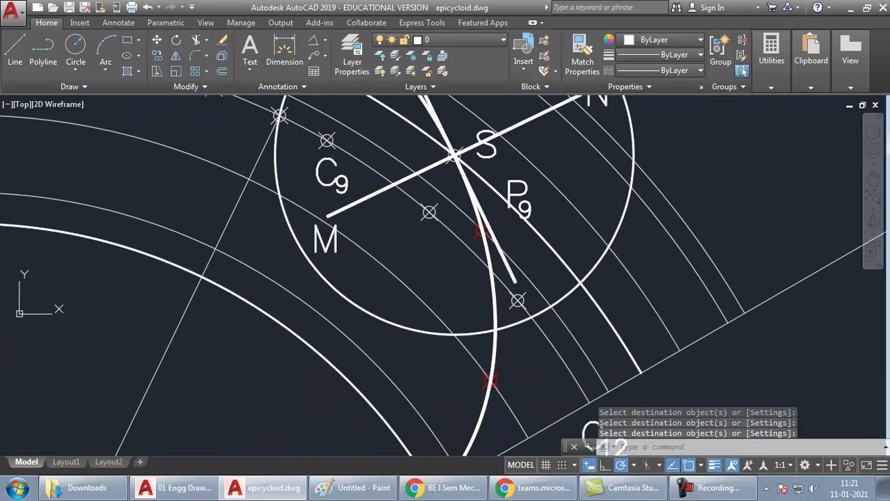
pyautogui.press('Return')
pyautogui.click(674, 247)
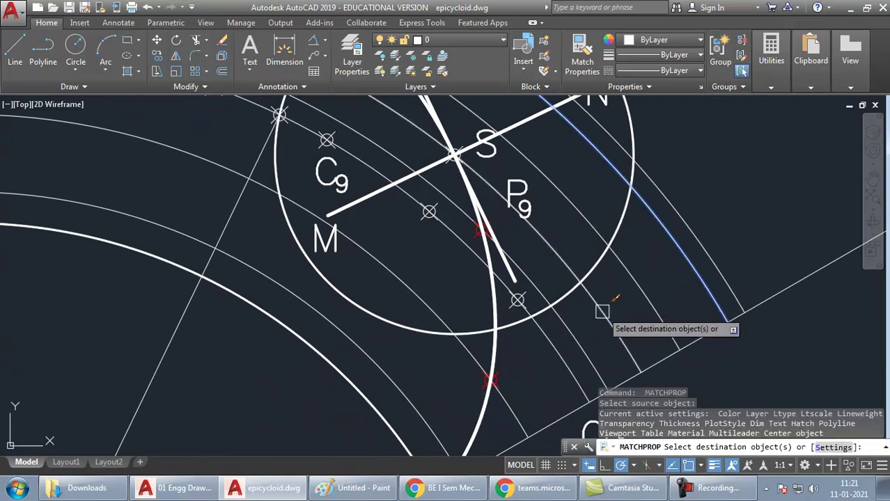
pyautogui.click(603, 319)
pyautogui.press('Return')
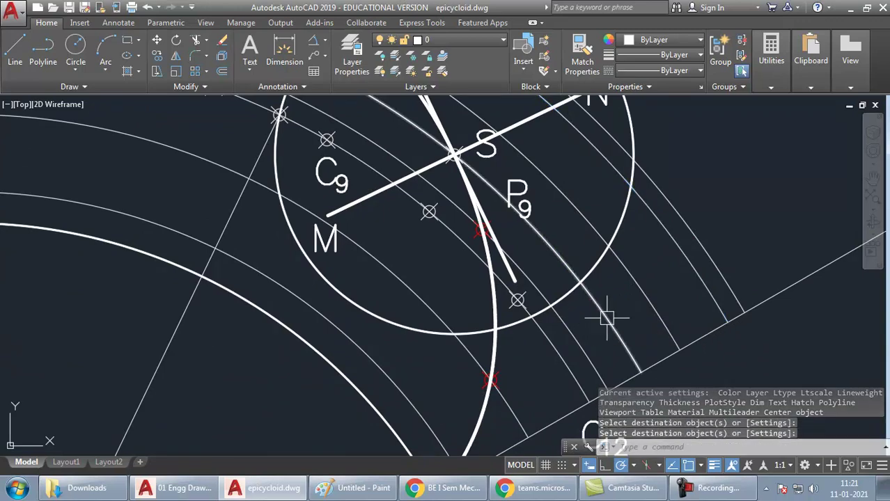
pyautogui.scroll(-4, 606, 315)
pyautogui.moveTo(631, 318); pyautogui.dragTo(601, 228, button='middle')
pyautogui.click(466, 101)
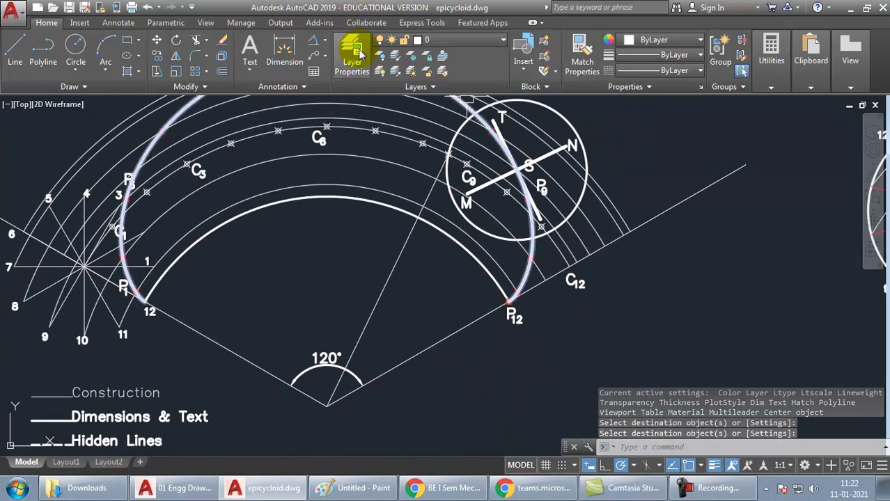
# Add the aligned 40 dimension from P12 to near C12
pyautogui.click(323, 42)
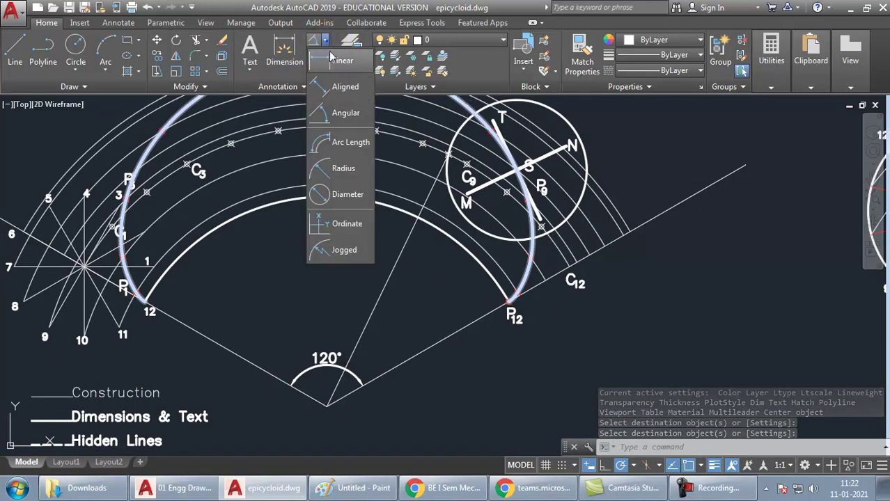
pyautogui.click(338, 88)
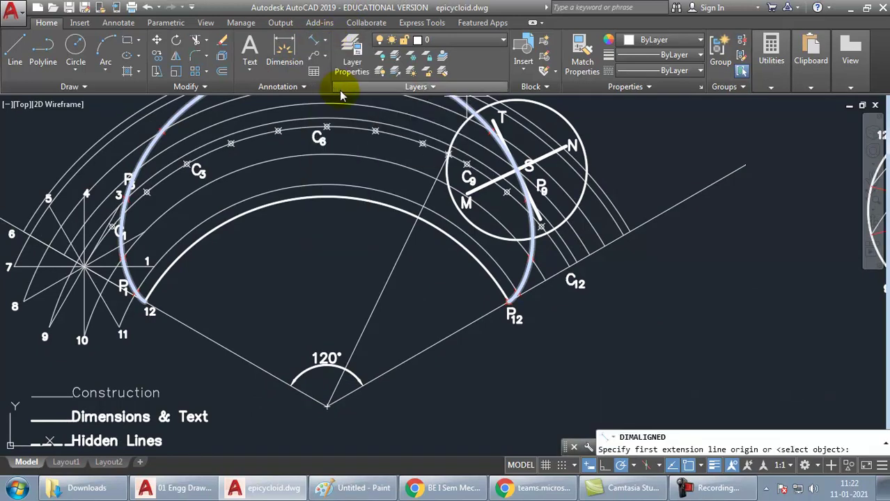
pyautogui.click(509, 300)
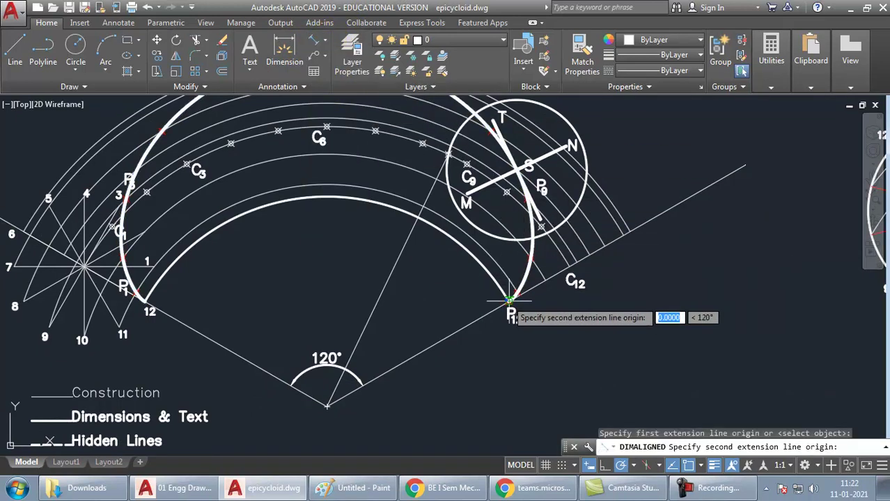
pyautogui.click(590, 255)
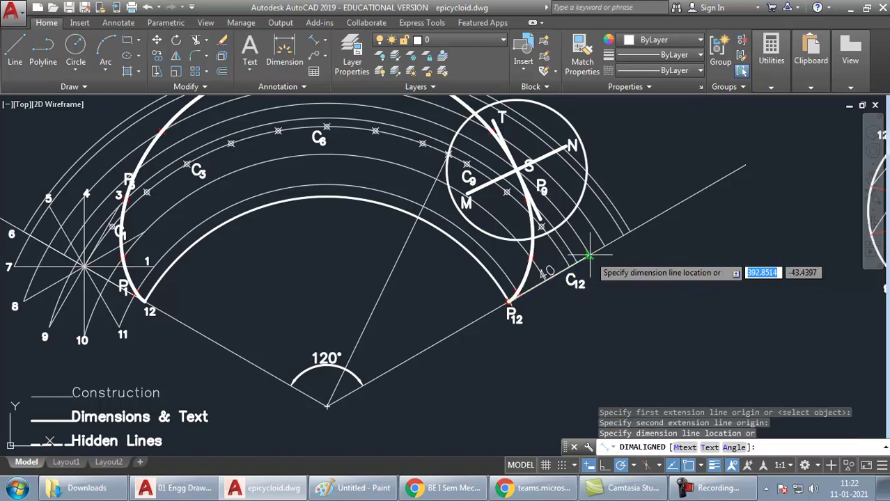
pyautogui.click(585, 301)
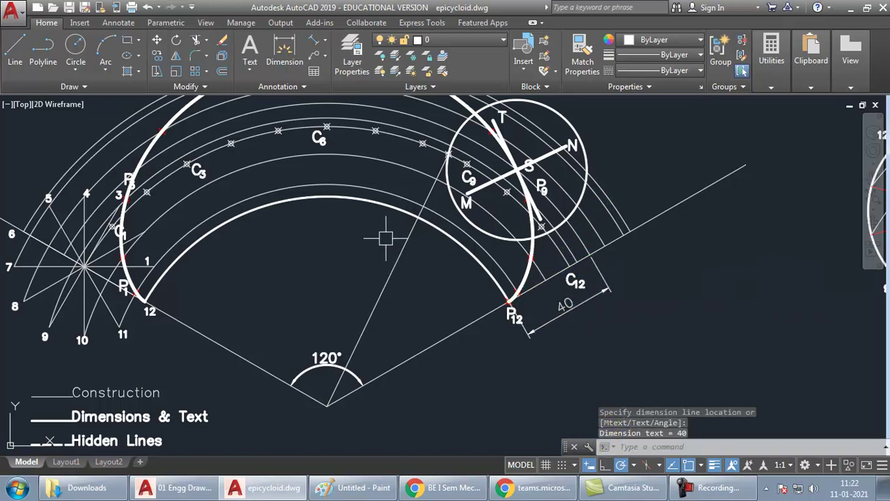
# Add the R90 radius dimension to the inner arc and return the rolling circle to its start
pyautogui.click(325, 41)
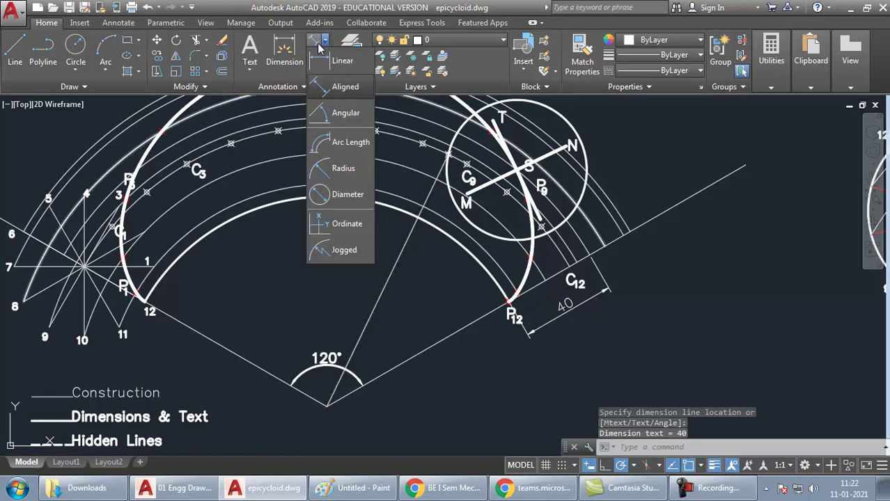
pyautogui.click(339, 168)
pyautogui.click(328, 200)
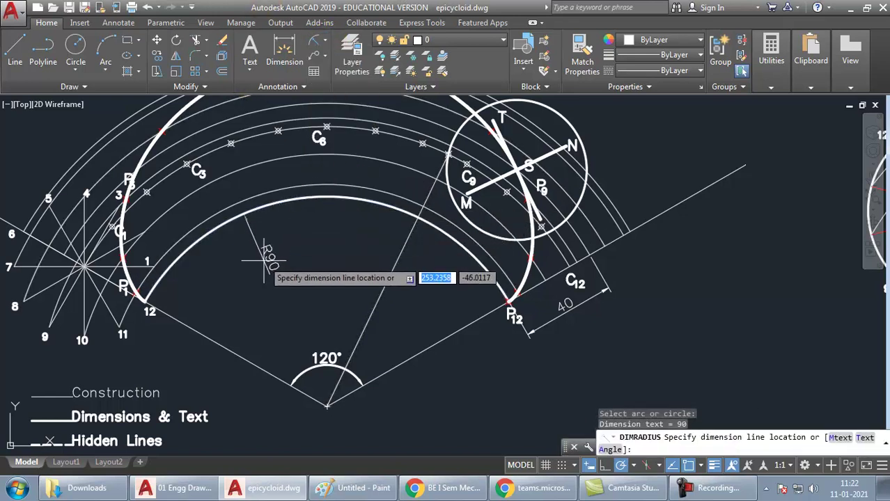
pyautogui.click(562, 119)
pyautogui.click(517, 169)
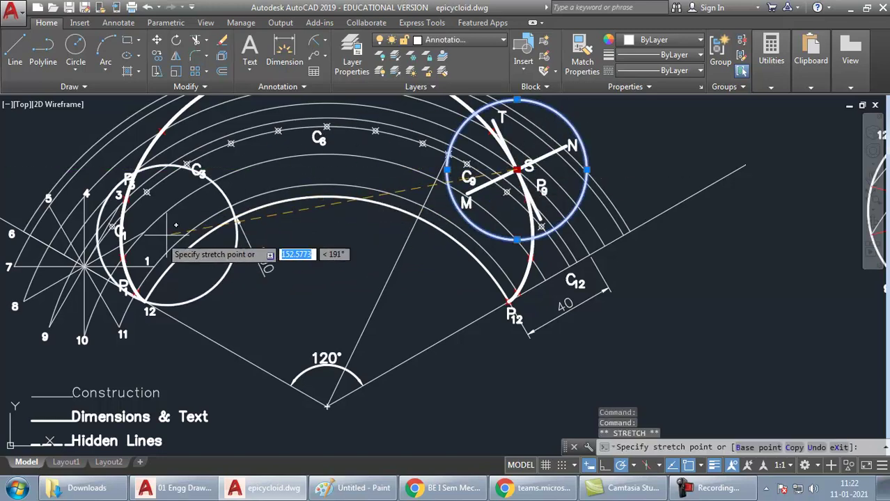
pyautogui.moveTo(83, 269); pyautogui.dragTo(257, 286, button='middle')
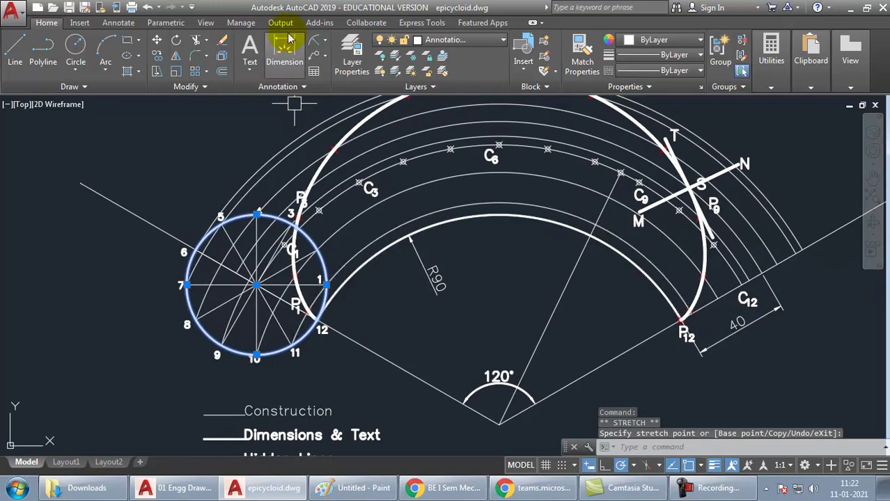
# Dimension the starting circle as Ø60, placed to its left
pyautogui.click(325, 40)
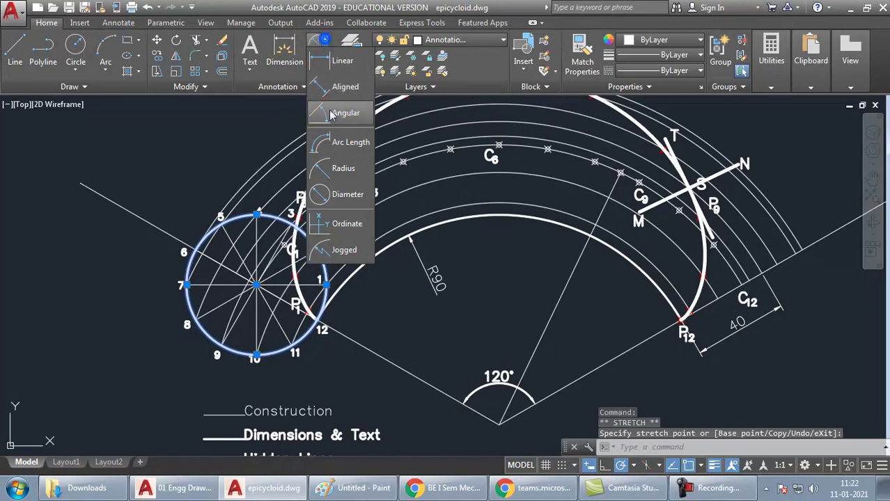
pyautogui.click(347, 194)
pyautogui.click(207, 339)
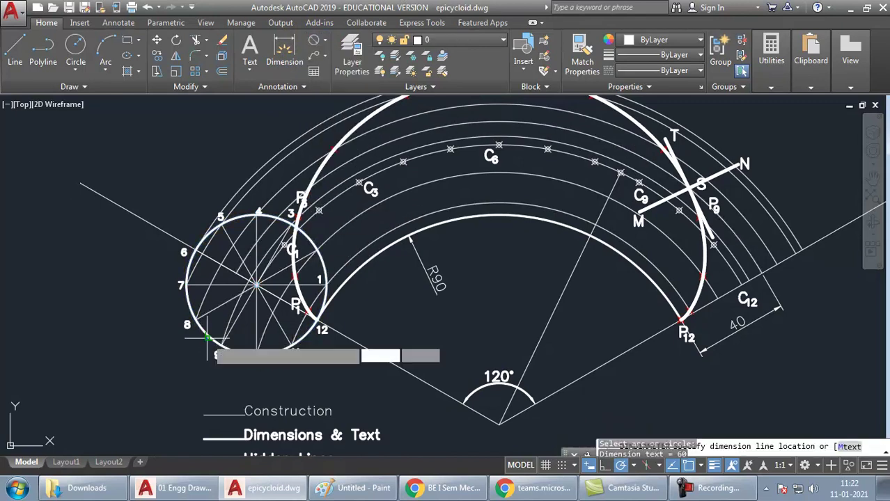
pyautogui.click(156, 296)
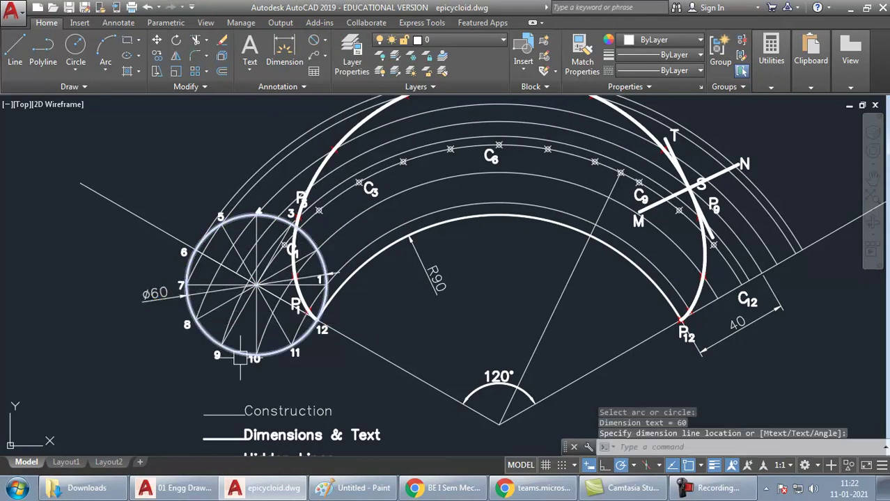
# Match the 120° dimension's bold style onto the R90, Ø60 and 40 dimensions
pyautogui.write('MA')
pyautogui.press('Return')
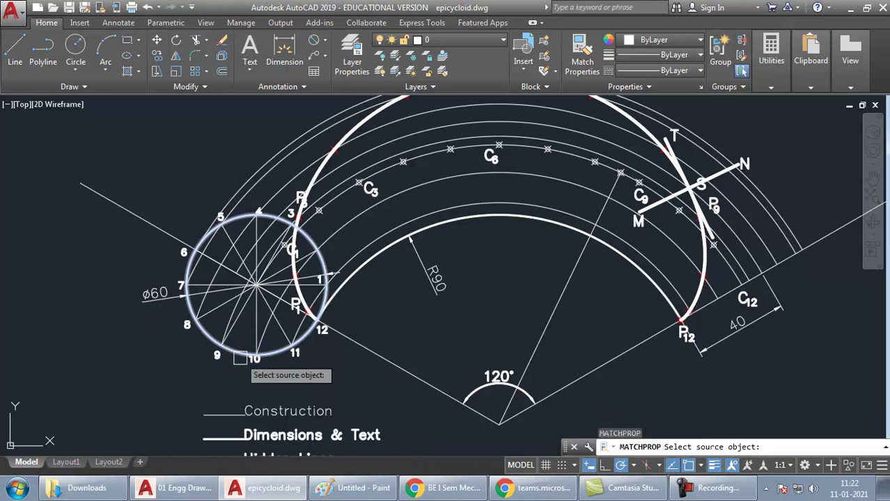
pyautogui.click(487, 376)
pyautogui.click(424, 265)
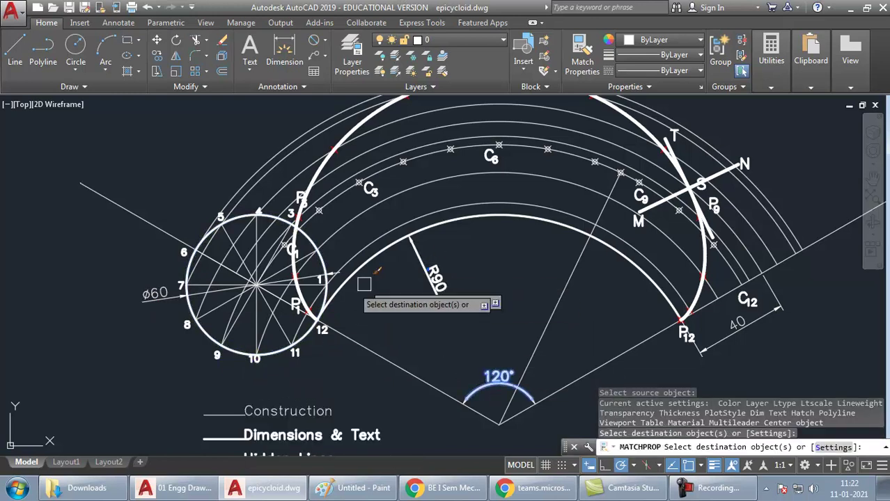
pyautogui.click(156, 295)
pyautogui.click(716, 269)
pyautogui.press('Return')
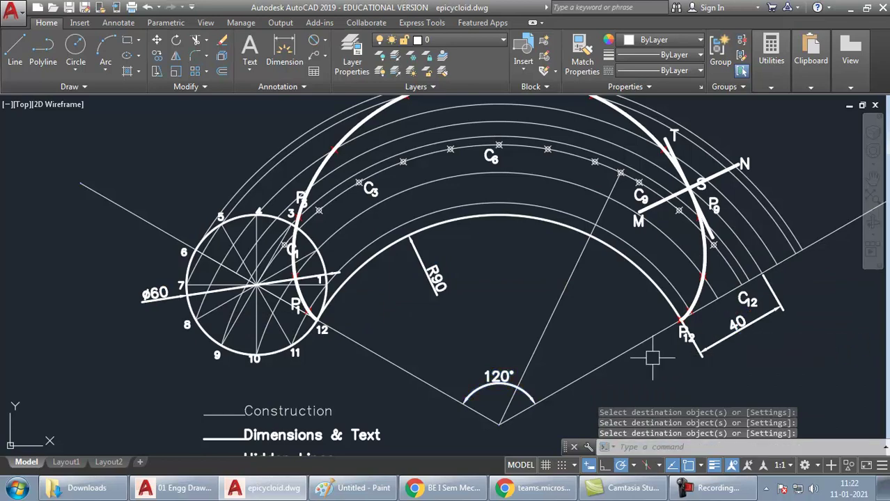
pyautogui.moveTo(808, 322); pyautogui.dragTo(692, 317, button='middle')
pyautogui.moveTo(795, 285)
pyautogui.mouseDown(button='middle')
pyautogui.moveTo(205, 289)
pyautogui.moveTo(4, 308)
pyautogui.moveTo(3, 326)
pyautogui.mouseUp(button='middle')
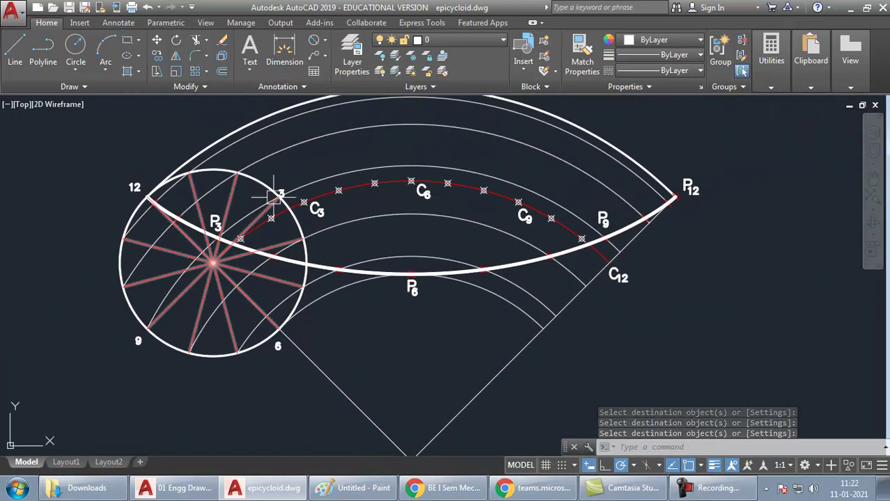
pyautogui.moveTo(355, 186); pyautogui.dragTo(355, 208, button='middle')
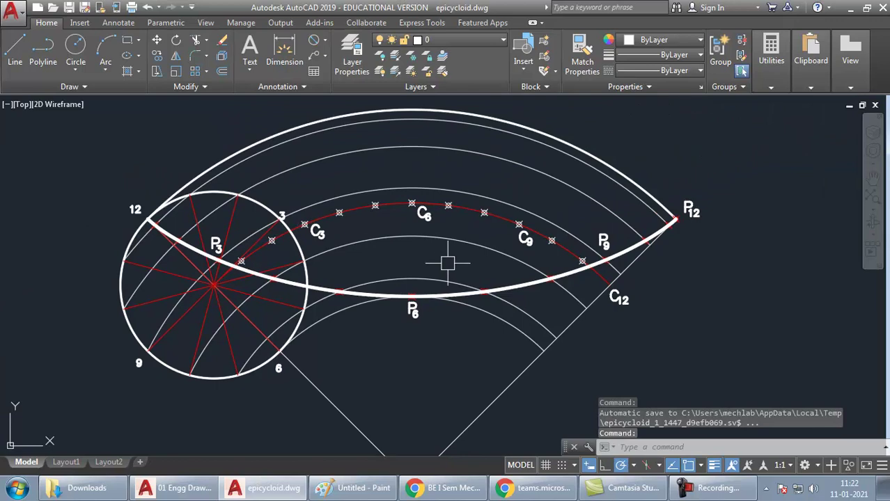
pyautogui.moveTo(478, 183)
pyautogui.mouseDown(button='middle')
pyautogui.moveTo(471, 278)
pyautogui.moveTo(480, 486)
pyautogui.mouseUp(button='middle')
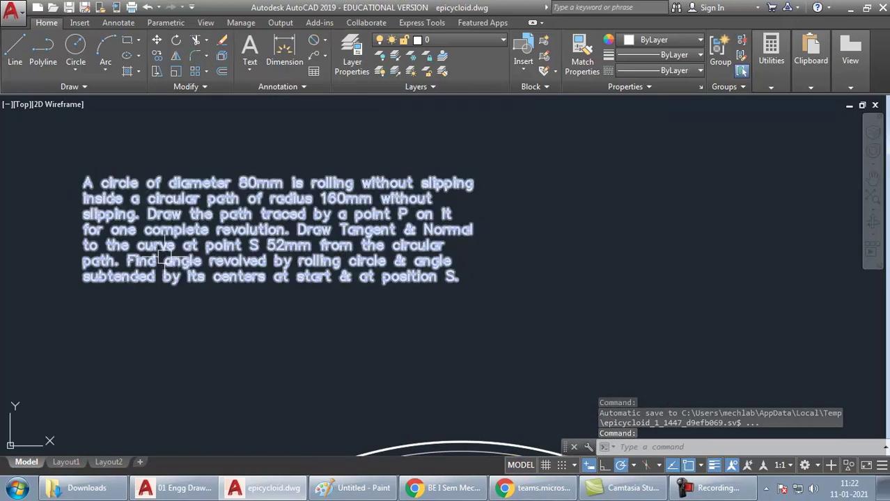
pyautogui.scroll(1, 64, 288)
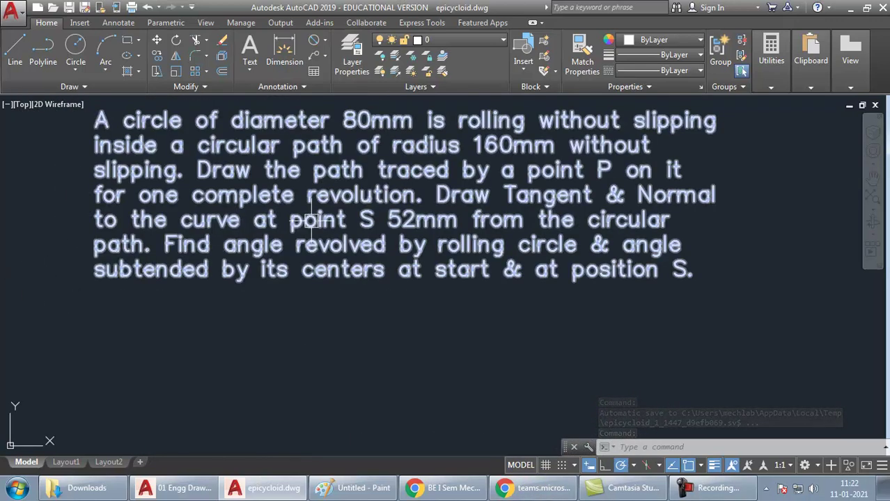
pyautogui.doubleClick(370, 220)
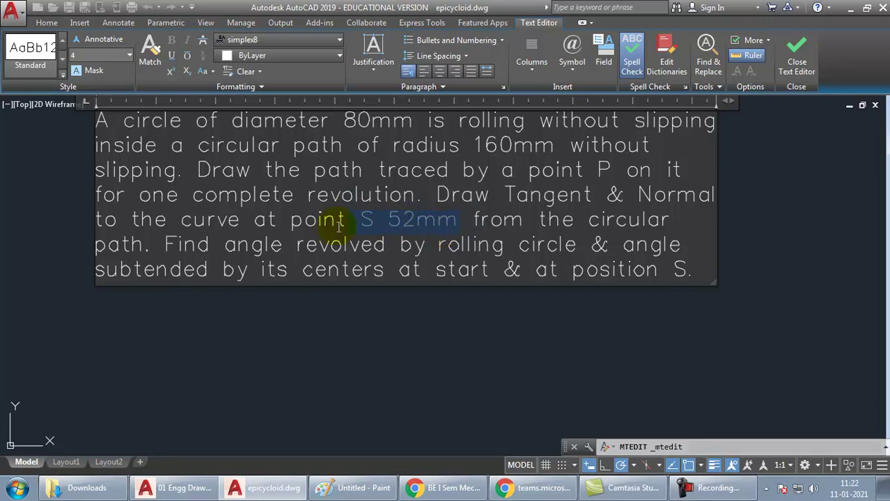
pyautogui.click(433, 308)
pyautogui.scroll(-2, 433, 308)
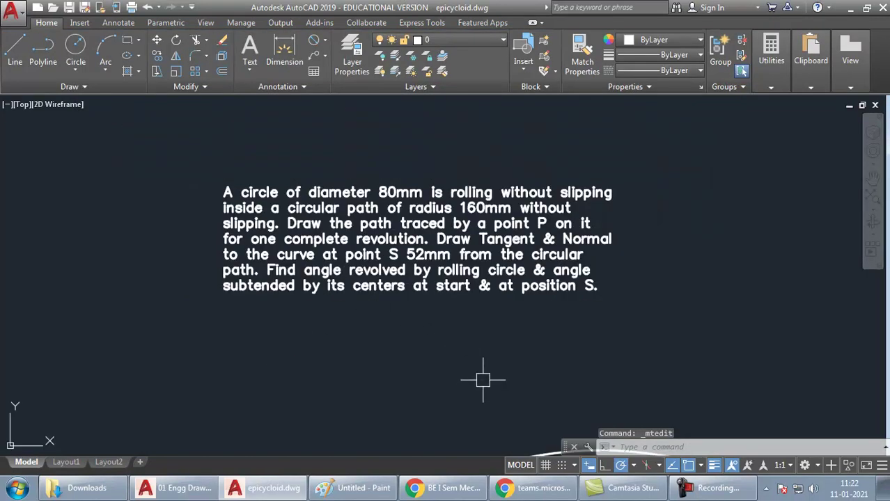
pyautogui.moveTo(481, 378)
pyautogui.mouseDown(button='middle')
pyautogui.moveTo(481, 174)
pyautogui.moveTo(471, 138)
pyautogui.mouseUp(button='middle')
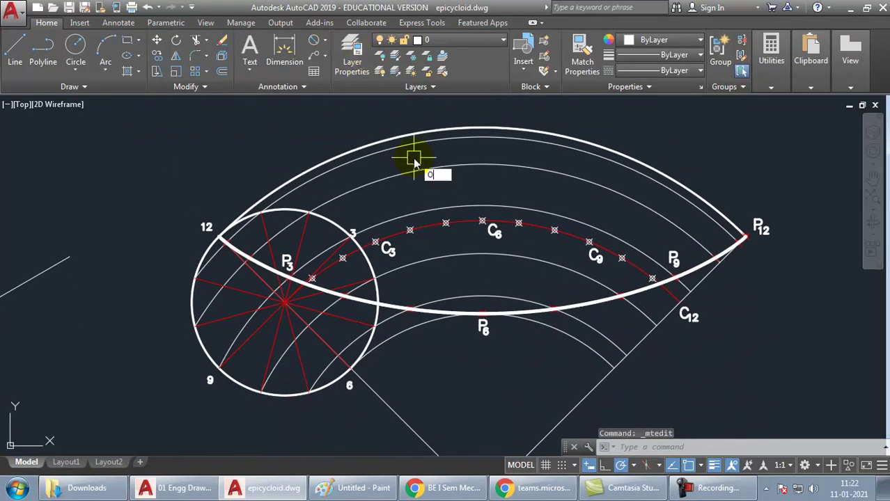
# Offset the outer circular path 52 inward so it crosses the hypocycloid
pyautogui.press('Return')
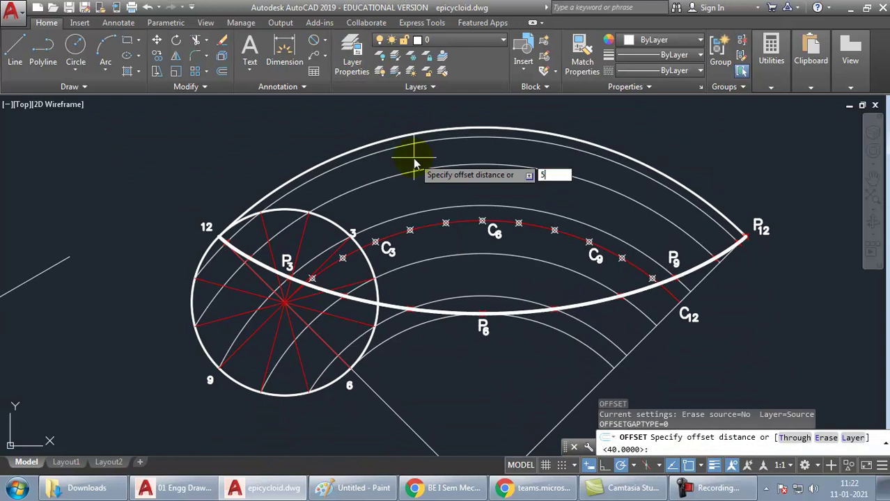
pyautogui.write('52')
pyautogui.press('Return')
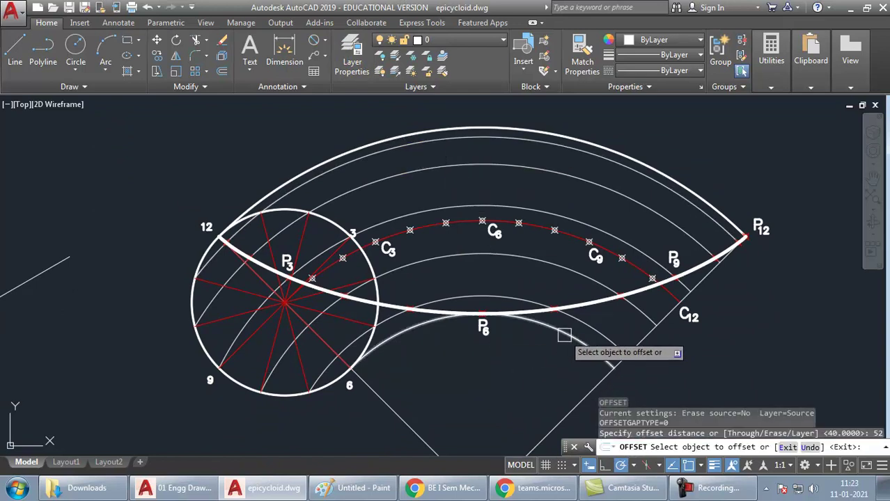
pyautogui.click(631, 149)
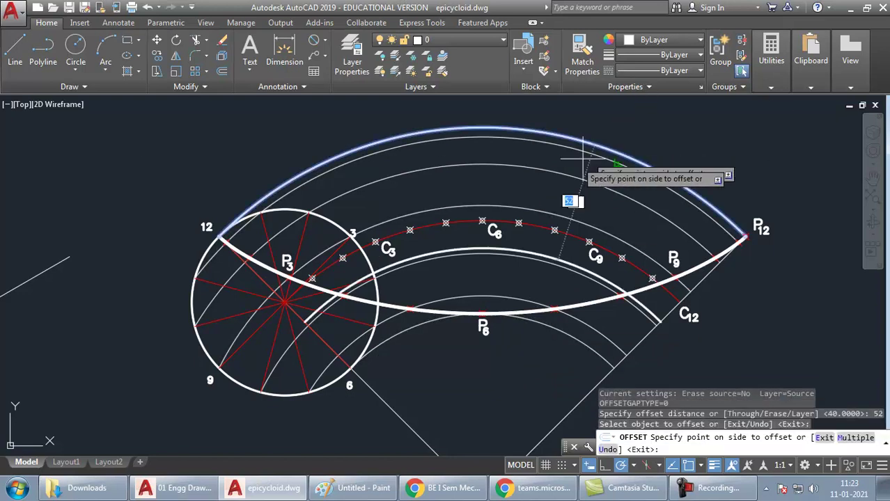
pyautogui.click(335, 328)
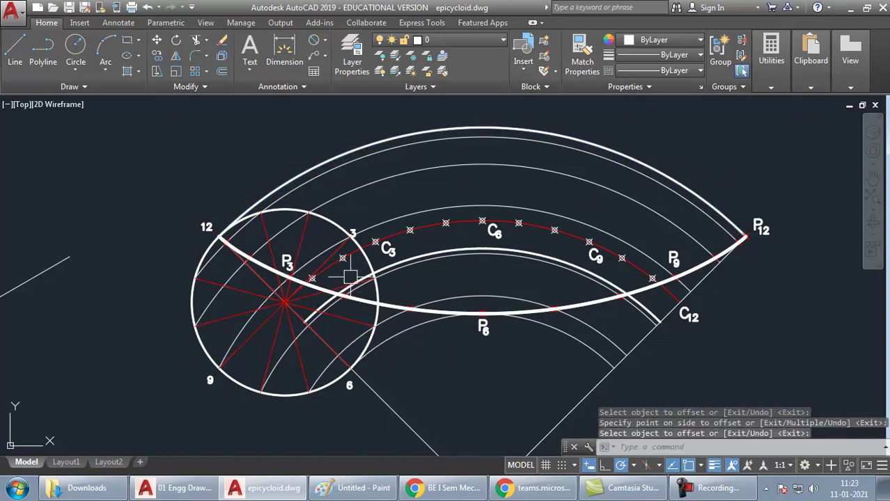
pyautogui.scroll(5, 334, 294)
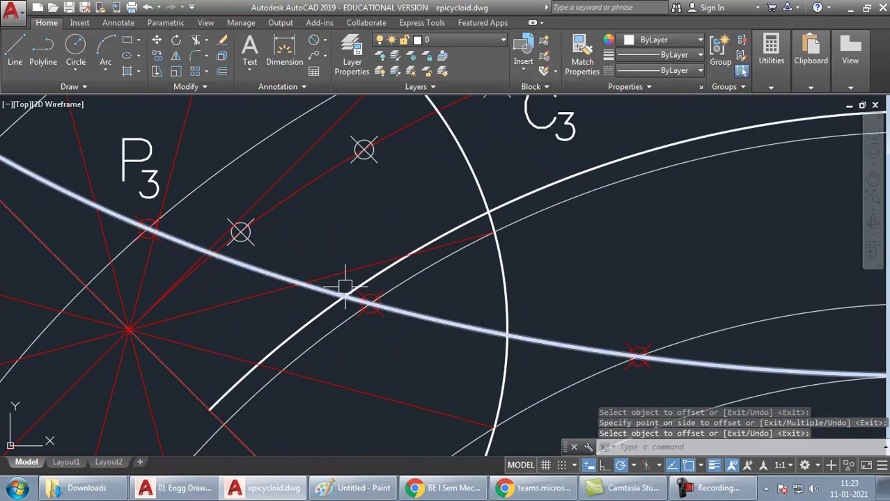
pyautogui.scroll(-3, 578, 264)
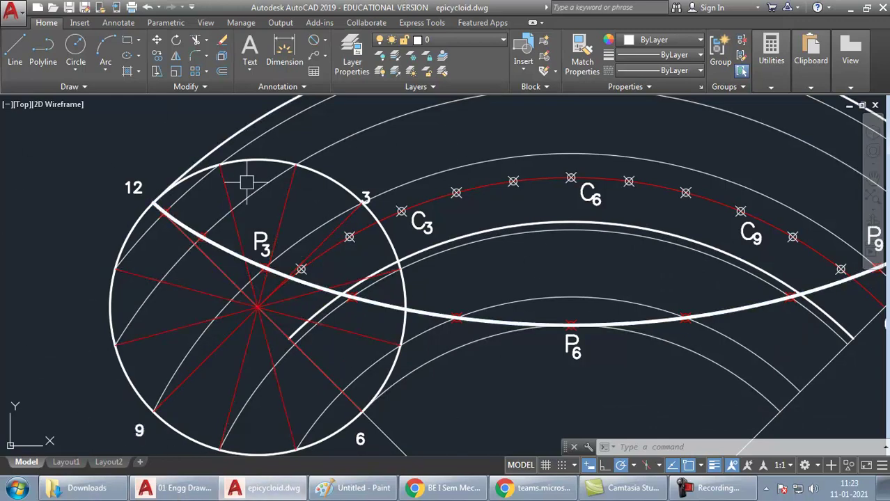
# Place a point marker where the traced curve crosses the 52 offset arc
pyautogui.moveTo(830, 298); pyautogui.dragTo(617, 293, button='middle')
pyautogui.scroll(3, 617, 293)
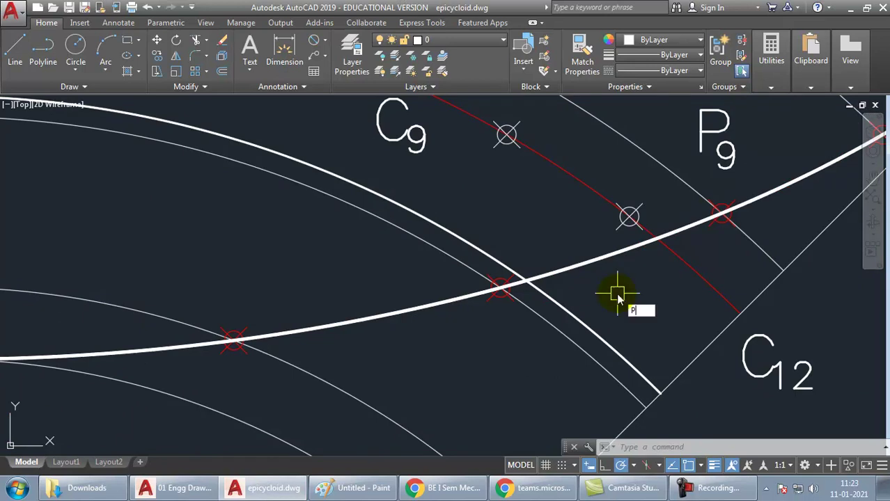
pyautogui.write('o')
pyautogui.press('Return')
pyautogui.click(526, 281)
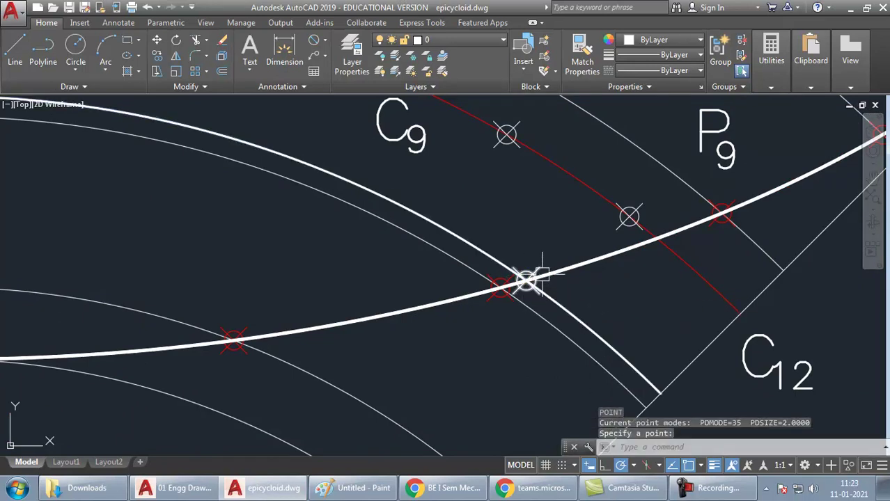
pyautogui.scroll(-3, 529, 282)
pyautogui.moveTo(537, 282); pyautogui.dragTo(631, 282, button='middle')
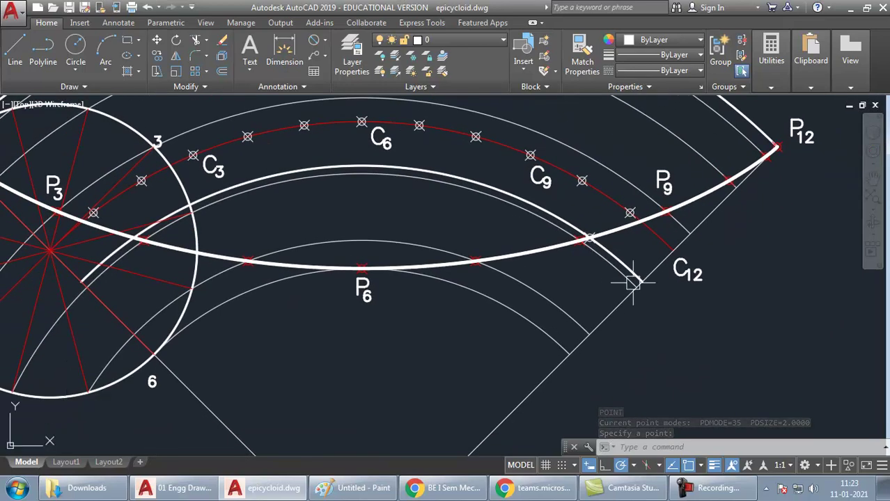
# Move the rolling circle's centre onto the marked intersection point
pyautogui.click(121, 380)
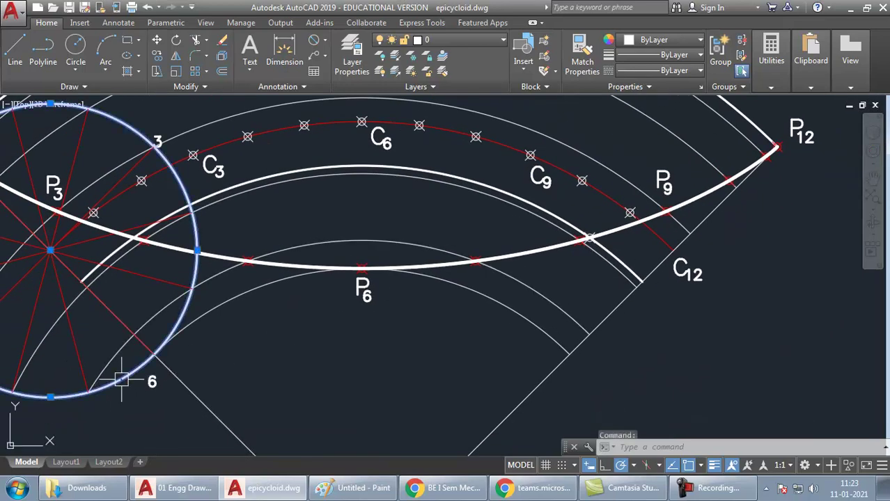
pyautogui.click(50, 249)
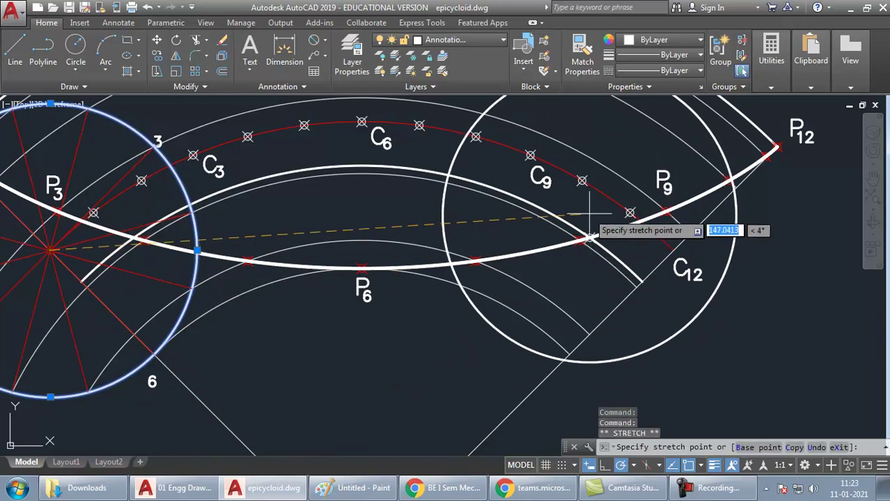
pyautogui.click(590, 239)
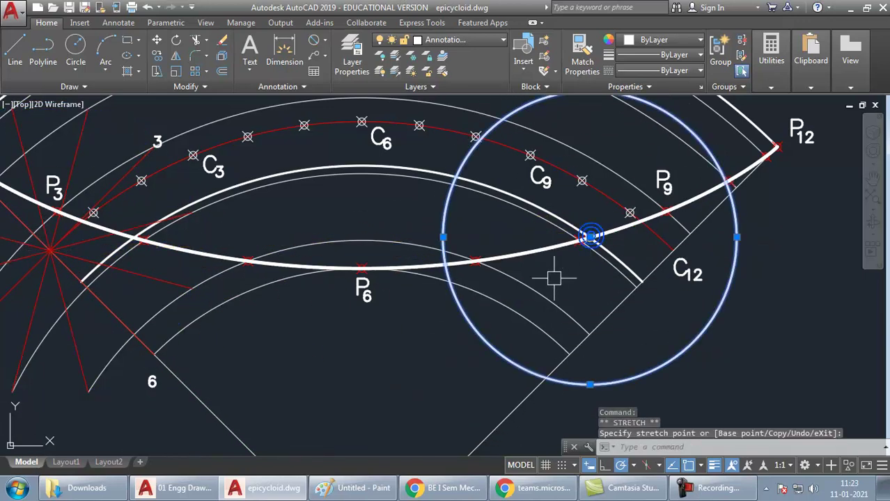
pyautogui.moveTo(589, 224); pyautogui.dragTo(600, 265, button='middle')
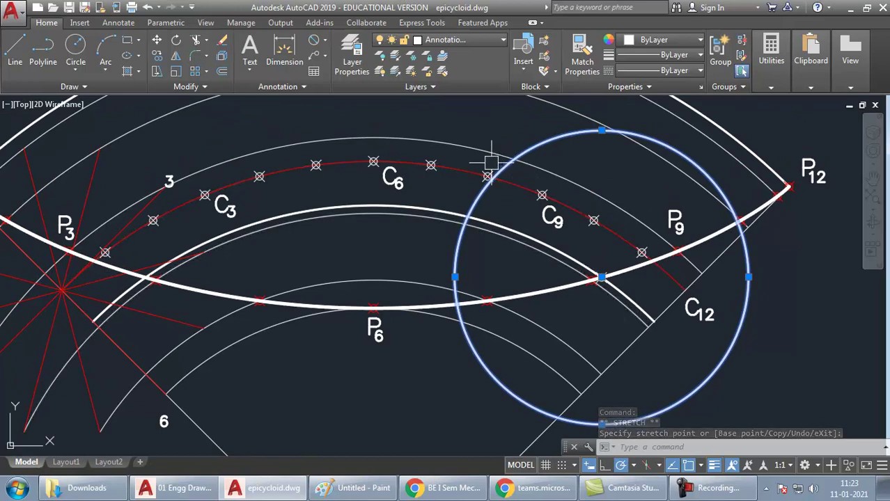
# Place a point where the moved circle crosses the red centre path
pyautogui.write('po')
pyautogui.press('Return')
pyautogui.scroll(4, 488, 179)
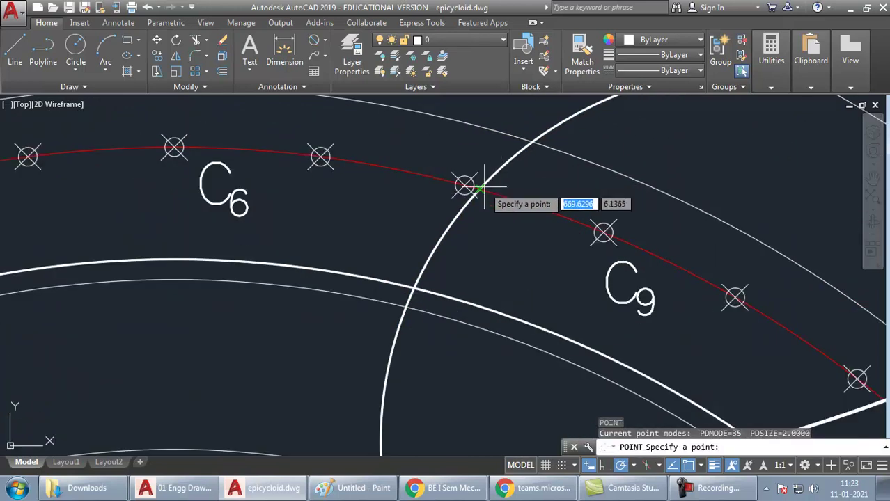
pyautogui.click(479, 187)
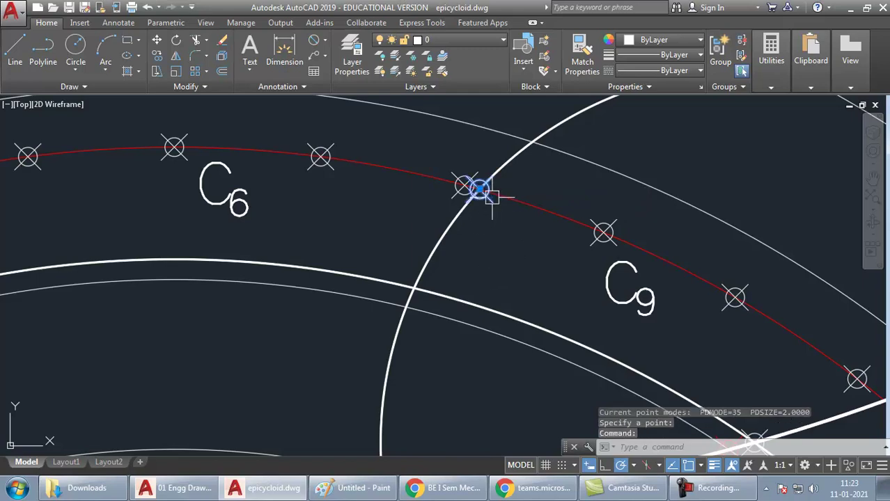
pyautogui.scroll(-4, 477, 183)
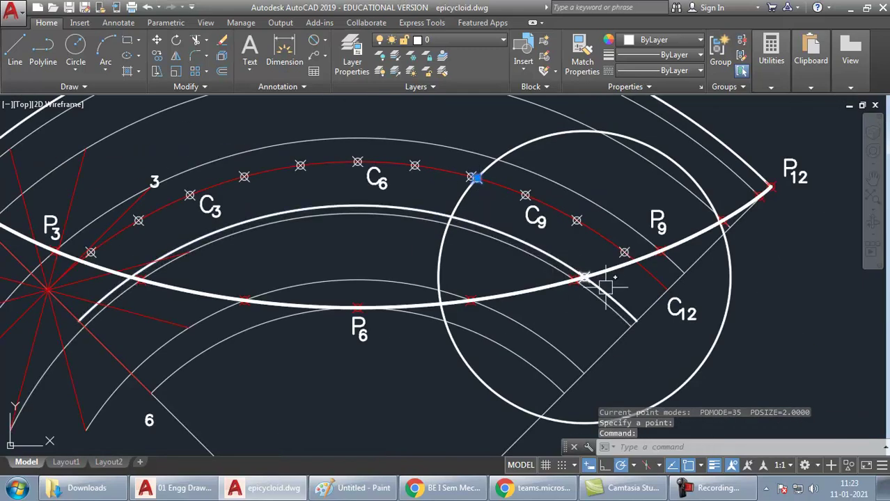
pyautogui.scroll(4, 589, 281)
# Colour the arc through the marked point green
pyautogui.click(582, 250)
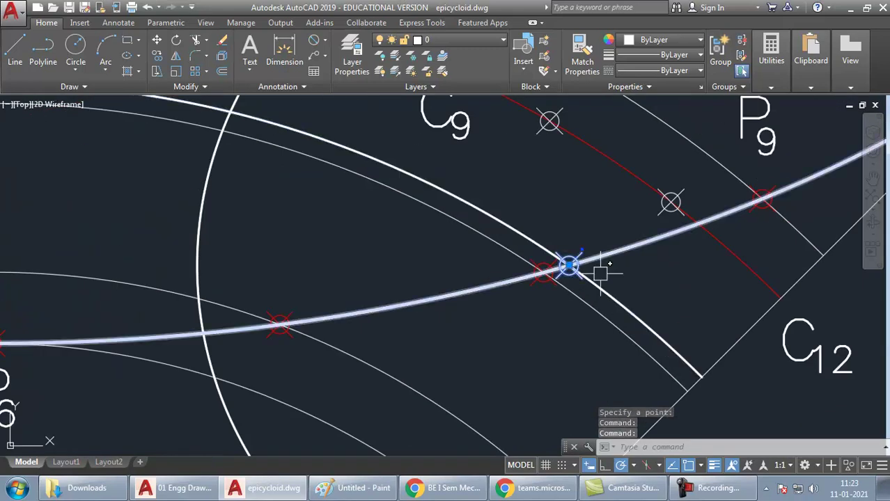
pyautogui.click(606, 288)
pyautogui.scroll(-4, 608, 261)
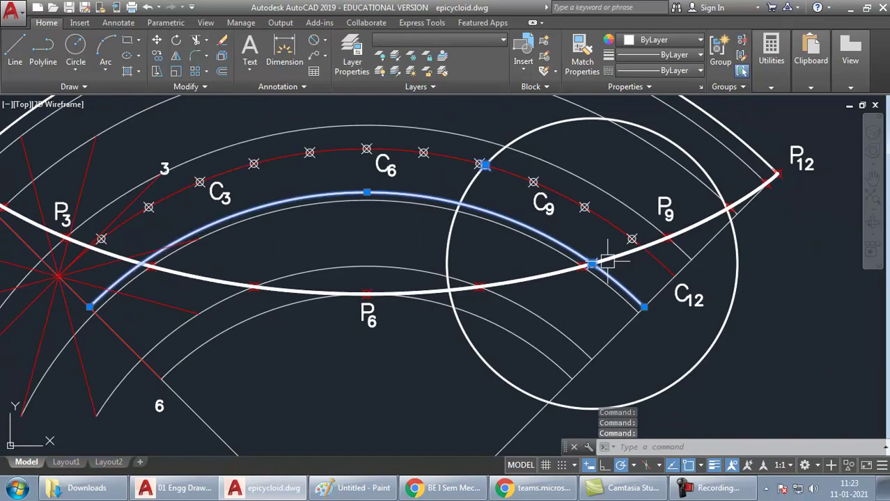
pyautogui.click(651, 40)
pyautogui.click(651, 171)
pyautogui.press('Escape')
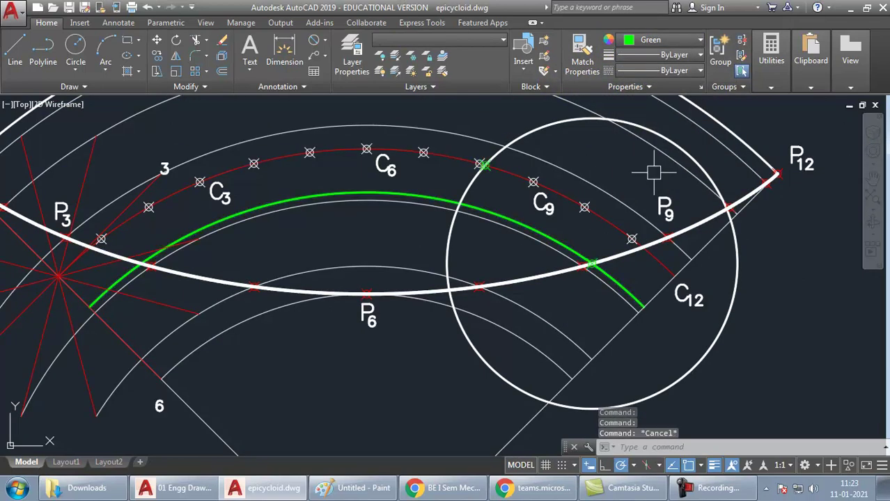
pyautogui.moveTo(633, 302); pyautogui.dragTo(624, 312, button='middle')
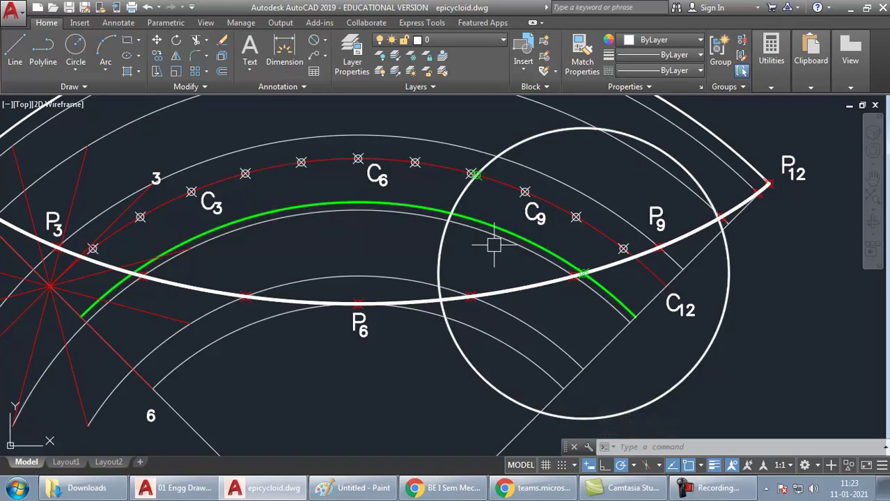
pyautogui.press('Return')
pyautogui.scroll(-2, 491, 250)
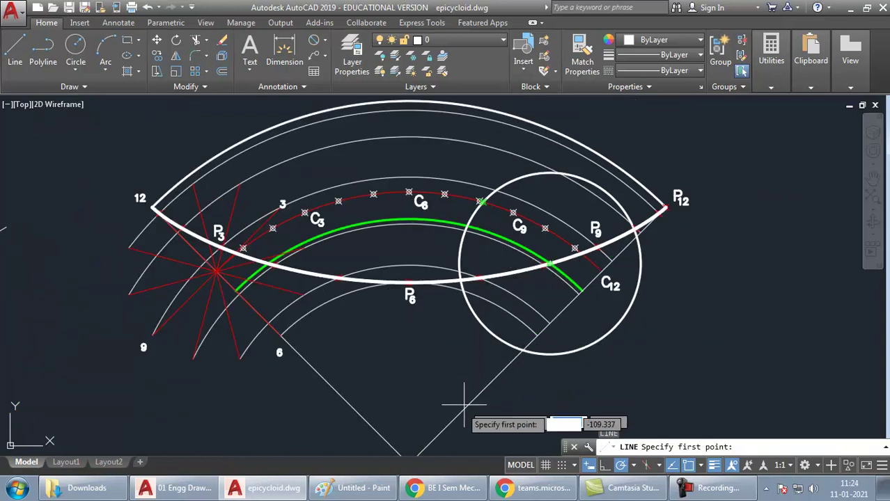
# Draw a line from the marked point on the red path to the base circle's centre
pyautogui.moveTo(438, 401); pyautogui.dragTo(402, 356, button='middle')
pyautogui.scroll(5, 439, 156)
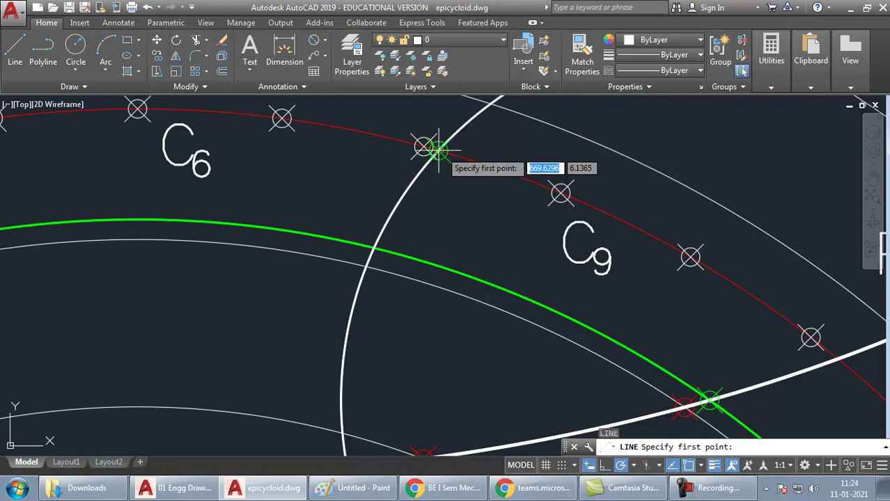
pyautogui.click(438, 150)
pyautogui.scroll(-2, 433, 142)
pyautogui.moveTo(417, 335); pyautogui.dragTo(379, 164, button='middle')
pyautogui.click(272, 387)
pyautogui.press('Return')
pyautogui.scroll(-4, 355, 275)
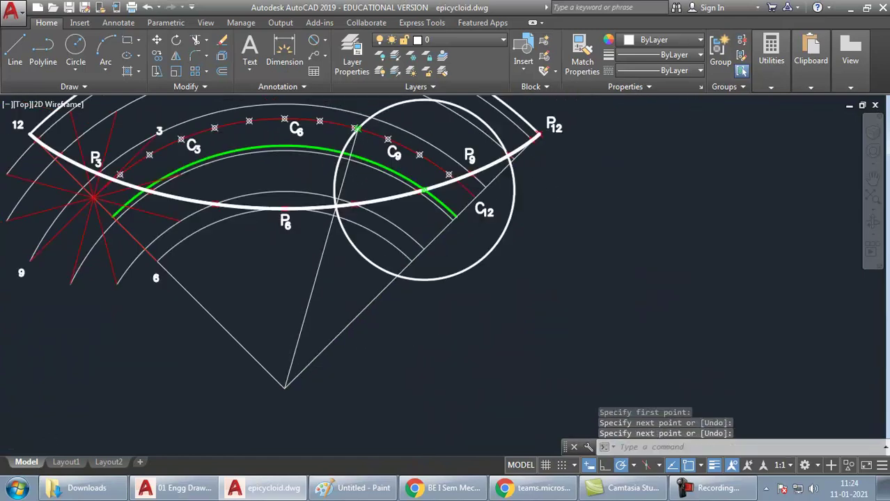
pyautogui.scroll(4, 352, 230)
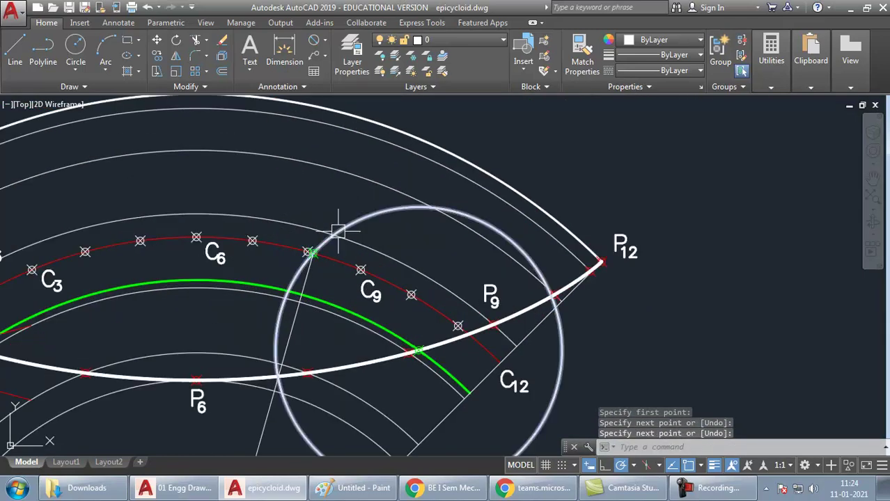
pyautogui.press('Return')
# Extend the radial line up to the outer arc with EX
pyautogui.click(298, 333)
pyautogui.scroll(-4, 303, 327)
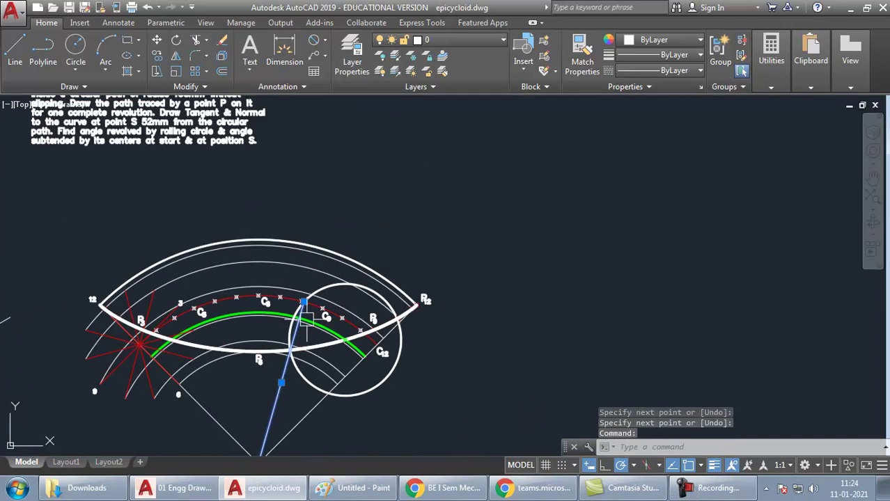
pyautogui.click(346, 240)
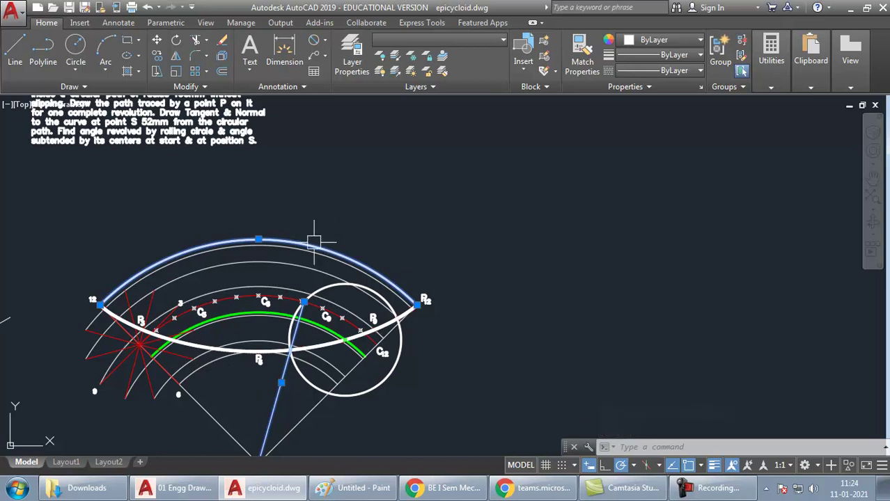
pyautogui.press('Escape')
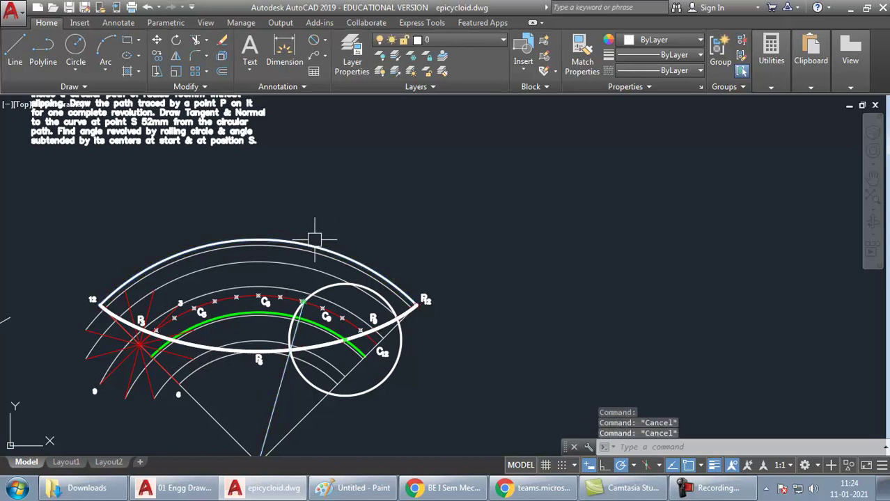
pyautogui.click(314, 240)
pyautogui.write('EX')
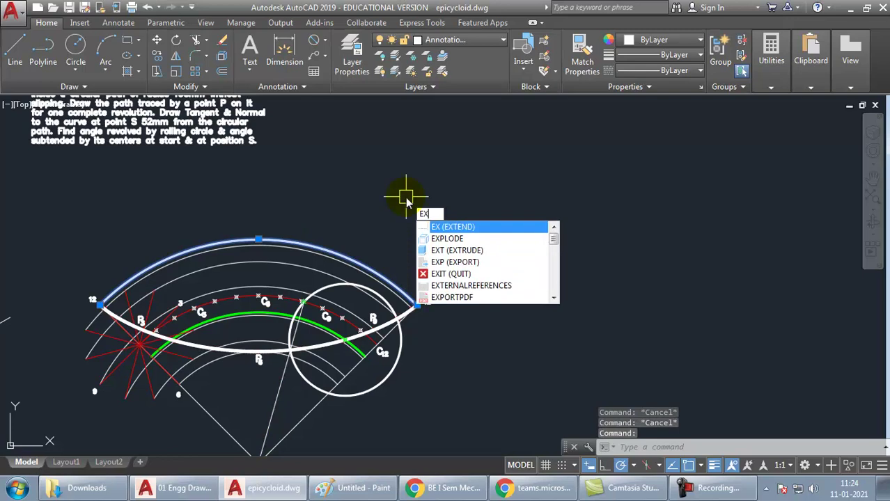
pyautogui.press('Return')
pyautogui.scroll(4, 297, 306)
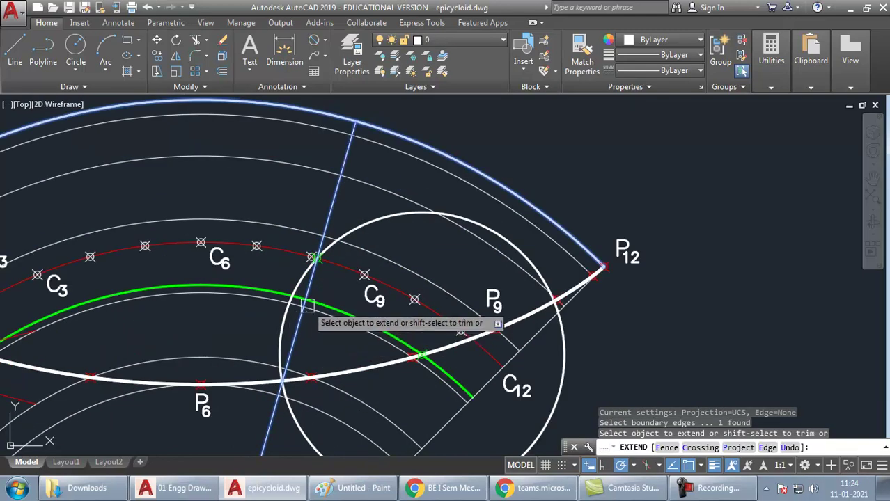
pyautogui.click(313, 289)
pyautogui.press('Return')
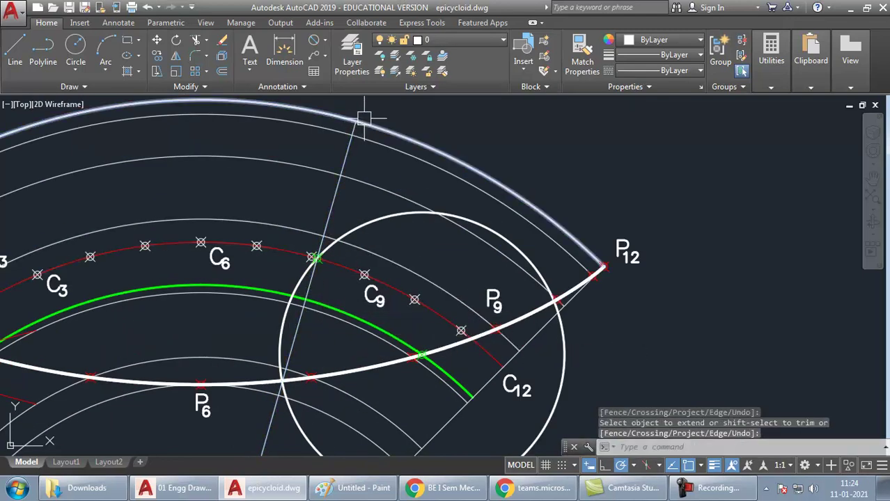
pyautogui.click(396, 221)
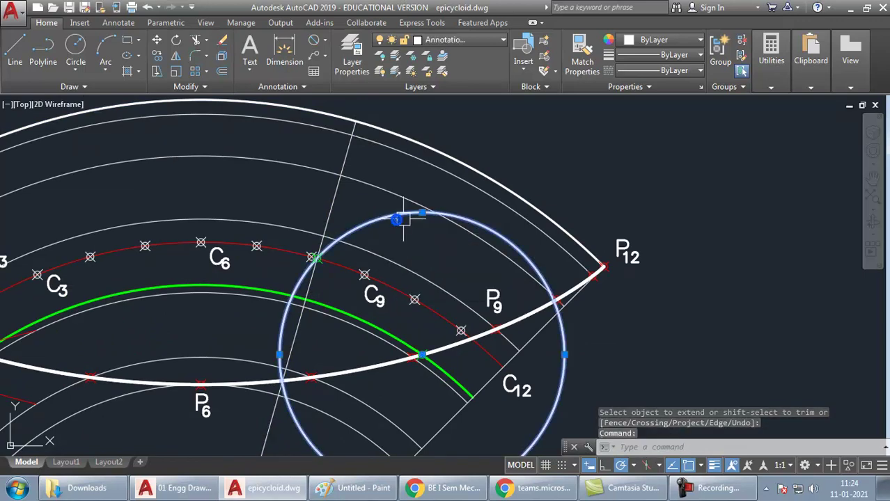
# Move the rolling circle back to the P3 position
pyautogui.scroll(-2, 404, 220)
pyautogui.click(415, 303)
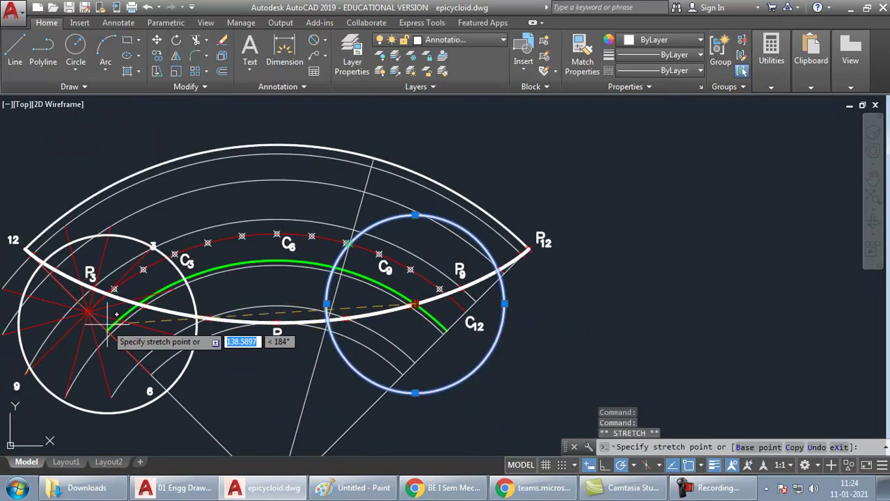
pyautogui.click(88, 312)
pyautogui.press('Escape')
pyautogui.press('Escape')
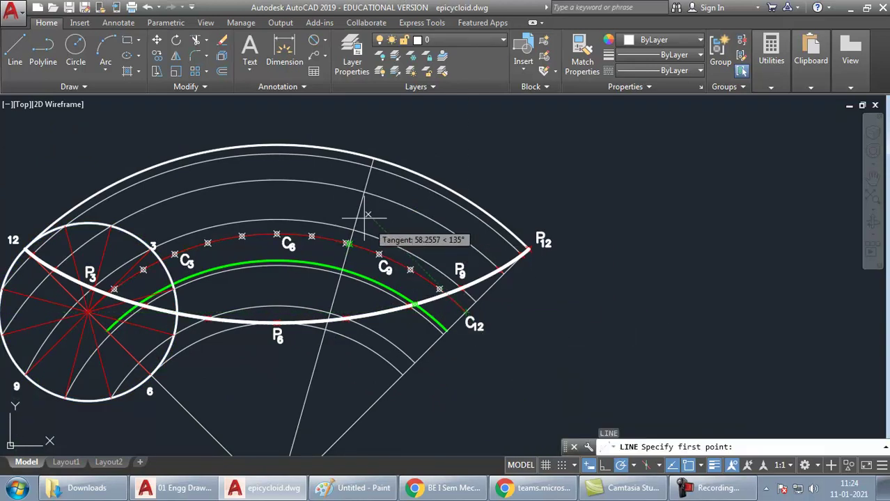
# Draw the normal from C9 on the outer arc to the point on the hypocycloid
pyautogui.click(374, 160)
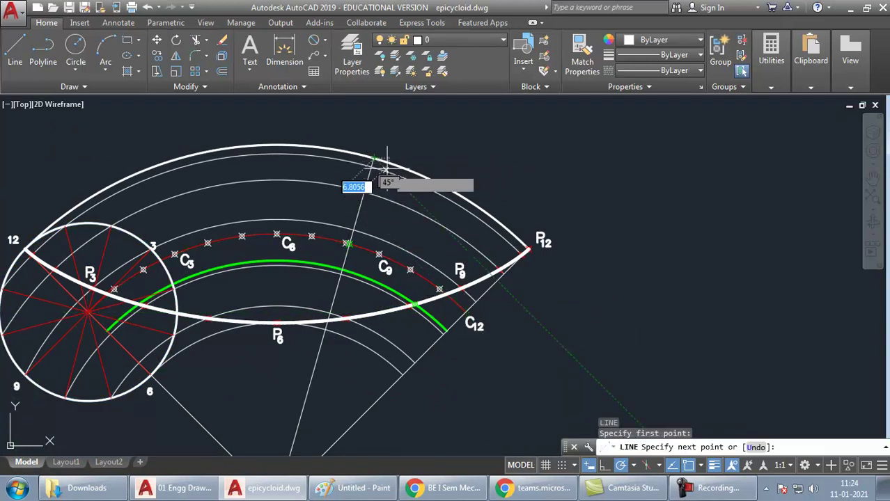
pyautogui.scroll(6, 373, 214)
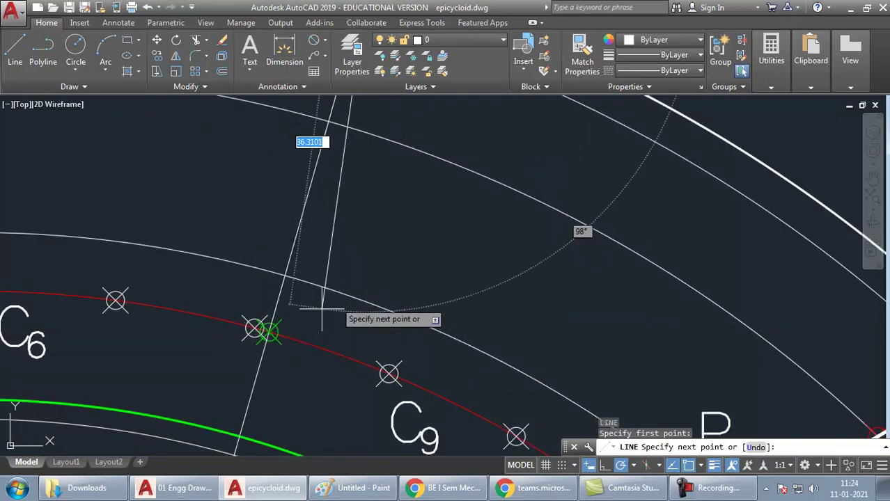
pyautogui.scroll(-6, 318, 308)
pyautogui.press('Escape')
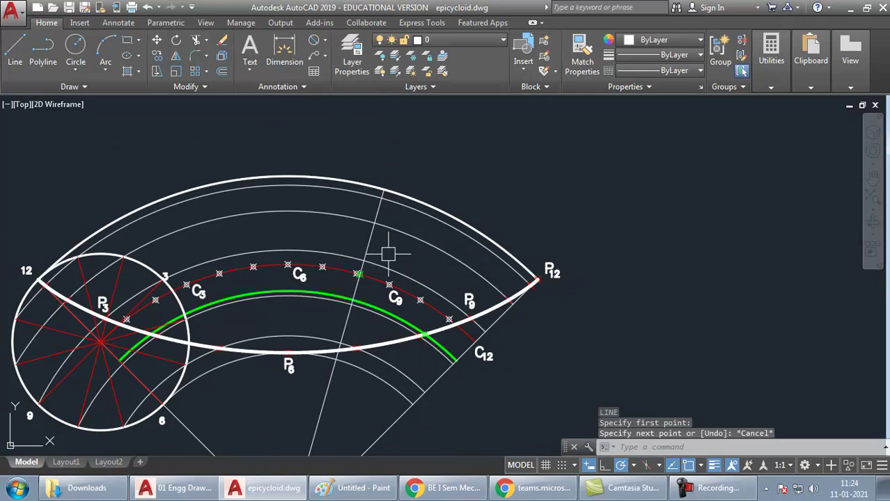
pyautogui.press('Return')
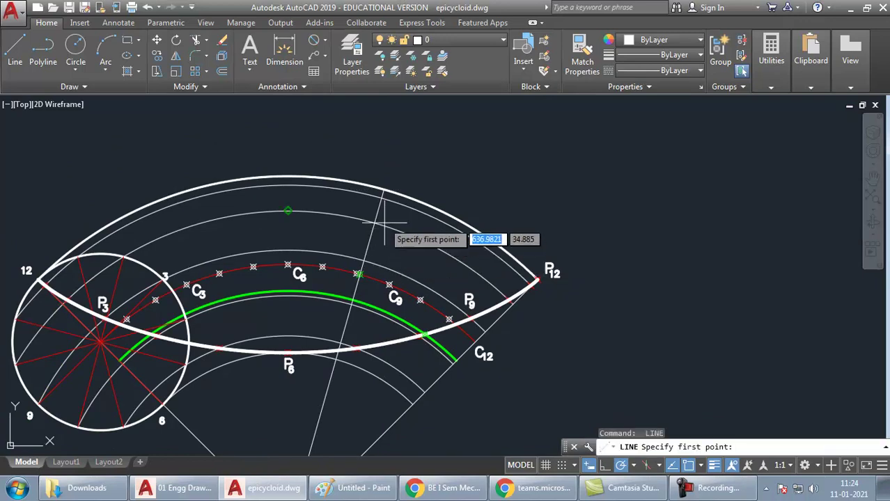
pyautogui.click(385, 188)
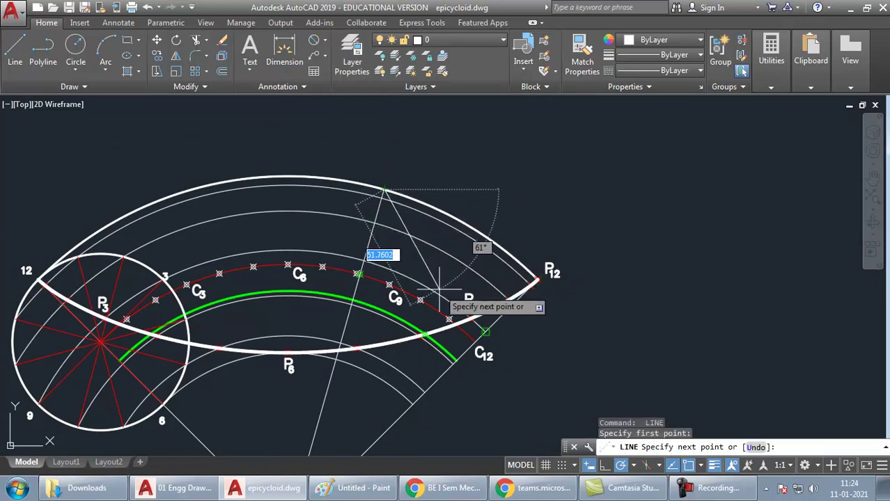
pyautogui.scroll(5, 446, 334)
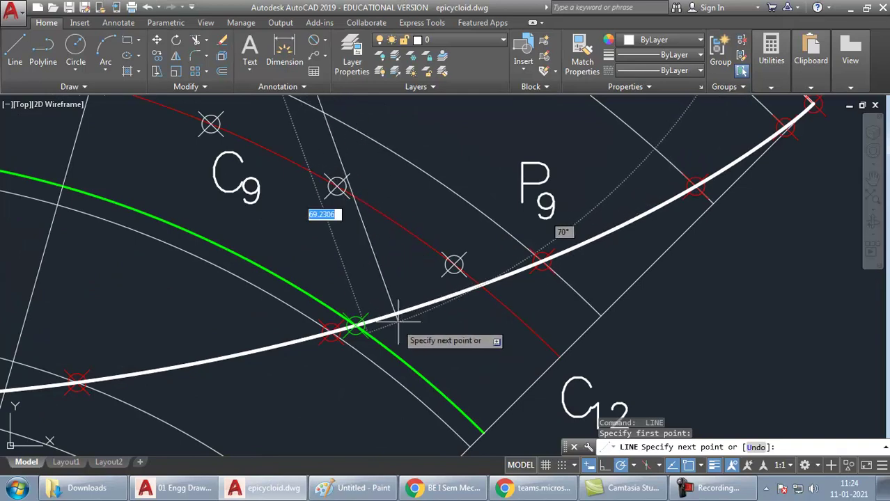
pyautogui.click(355, 324)
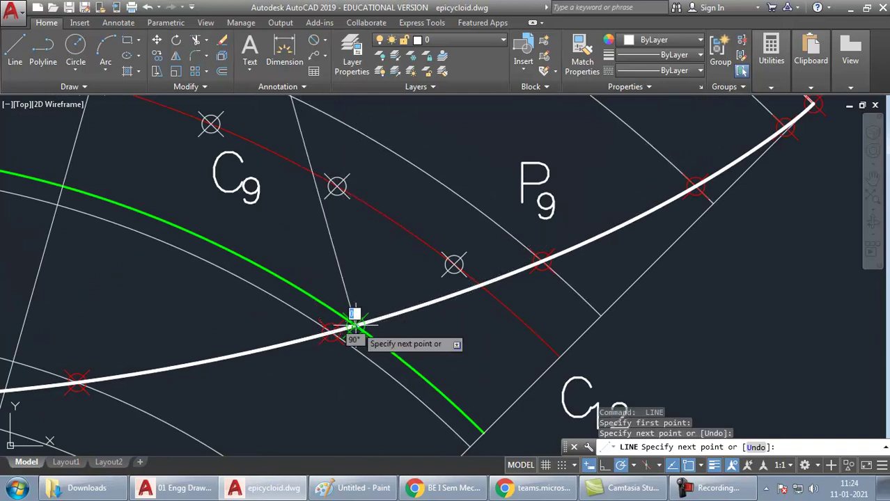
pyautogui.press('Escape')
# Stretch the normal line's end beyond the hypocycloid curve
pyautogui.scroll(-4, 441, 279)
pyautogui.click(439, 279)
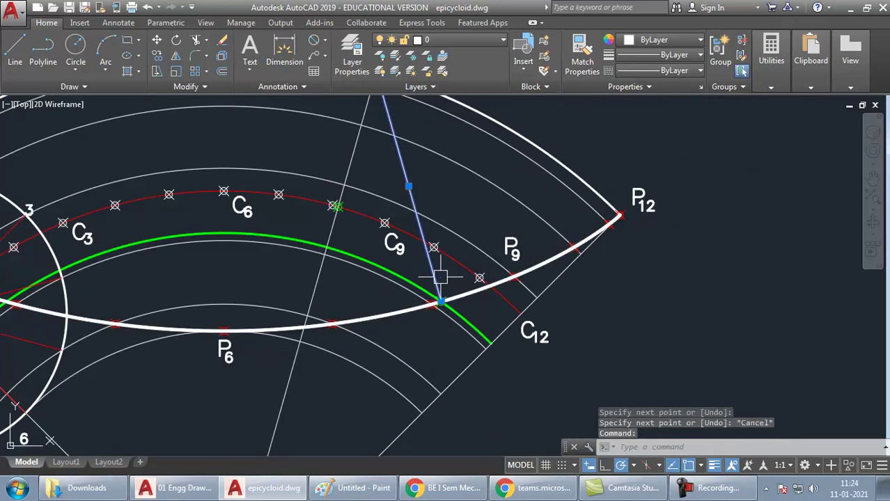
pyautogui.click(409, 186)
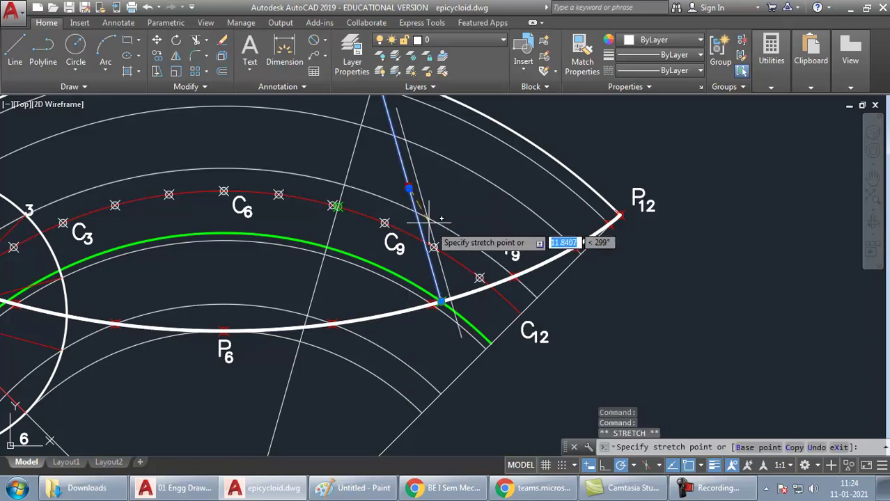
pyautogui.press('Escape')
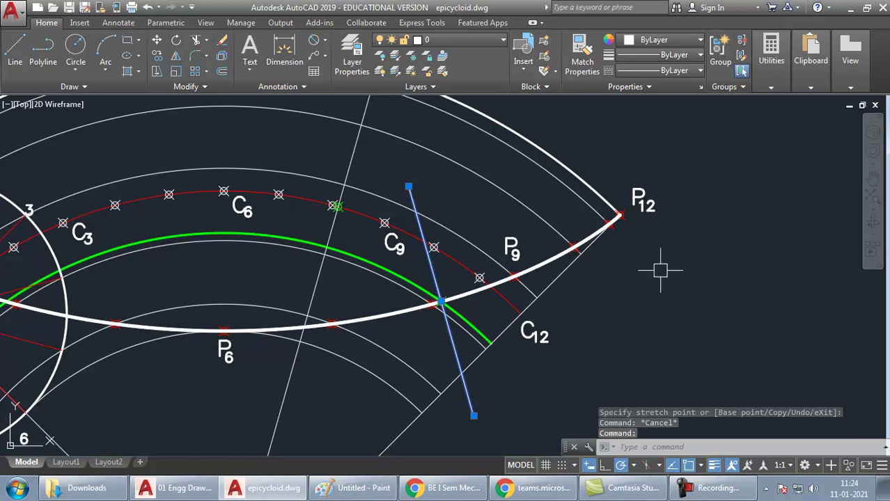
# Rotate a copy of the normal 90° about the curve point to form the tangent
pyautogui.write('RO')
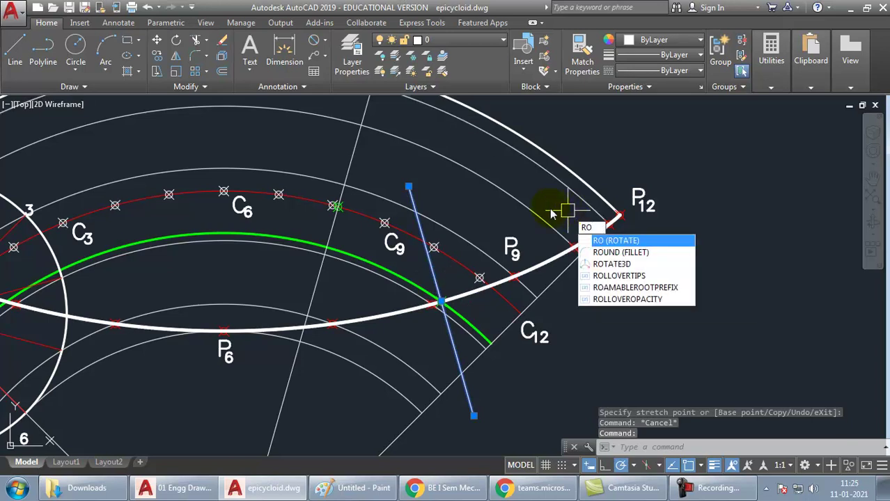
pyautogui.press('Return')
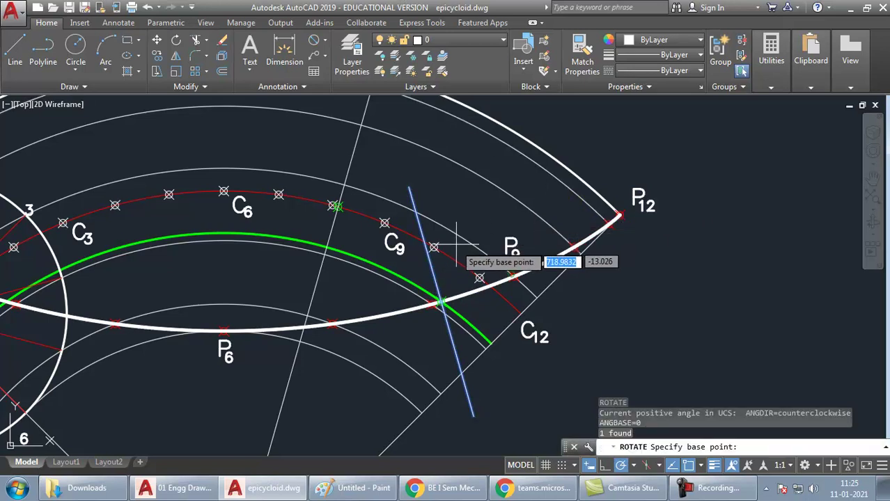
pyautogui.click(440, 302)
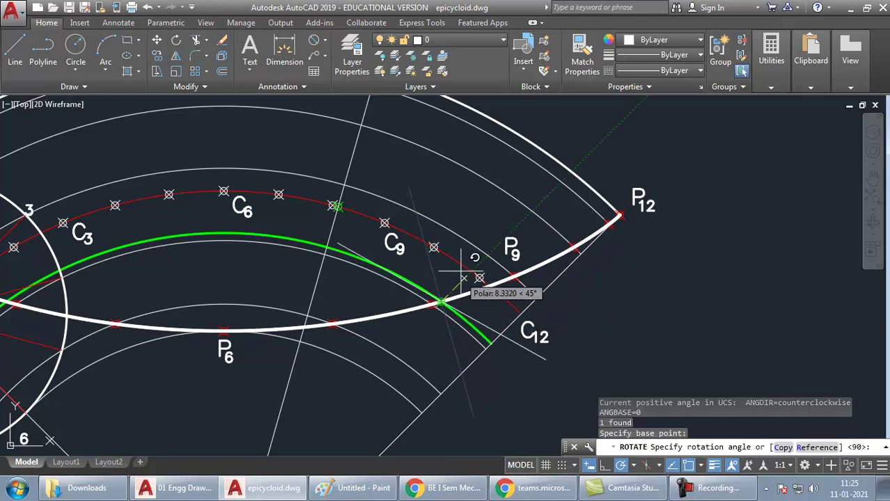
pyautogui.rightClick(458, 218)
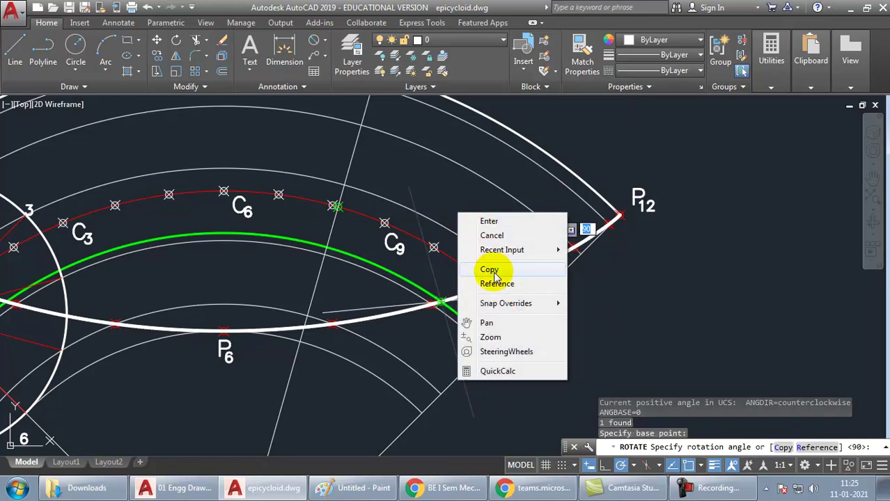
pyautogui.click(495, 270)
pyautogui.write('9')
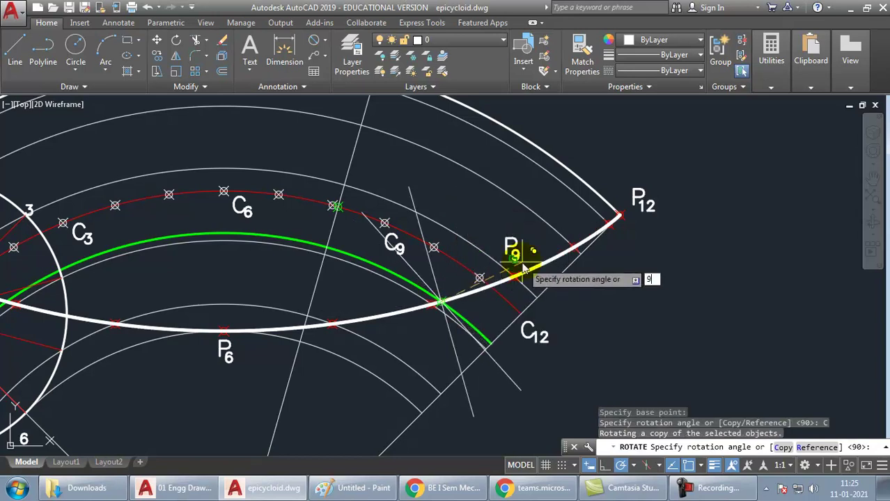
pyautogui.write('0')
pyautogui.press('Return')
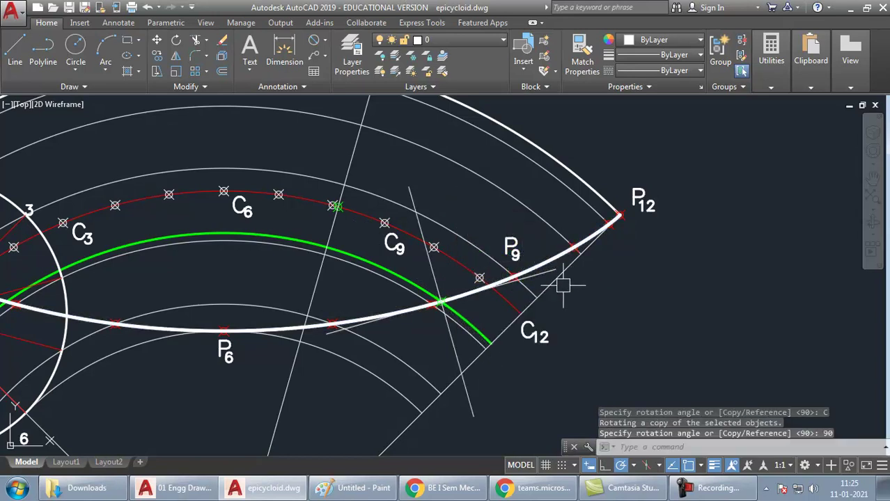
pyautogui.click(548, 274)
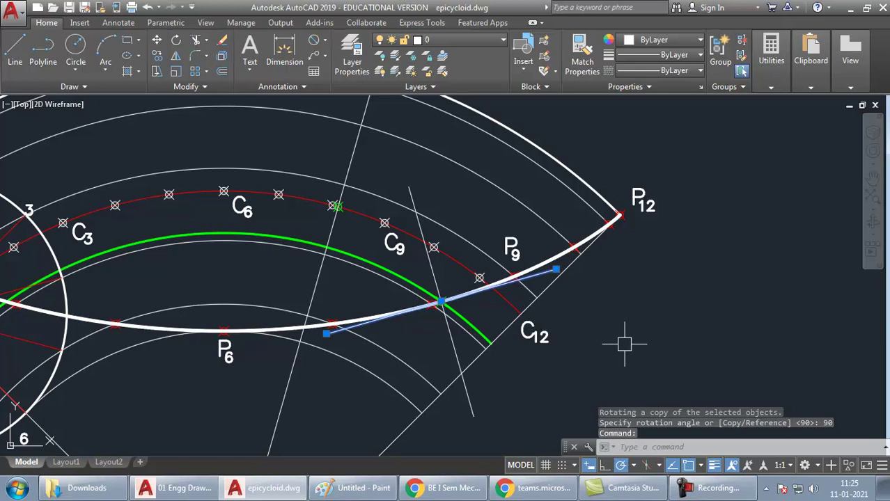
pyautogui.press('Escape')
# Match the thick white curve's properties onto both the normal and the tangent lines
pyautogui.write('MA')
pyautogui.press('Return')
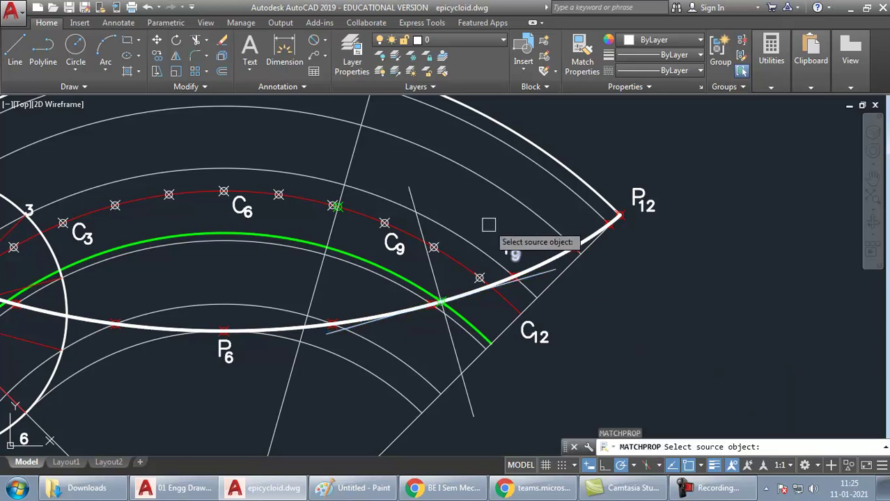
pyautogui.click(275, 319)
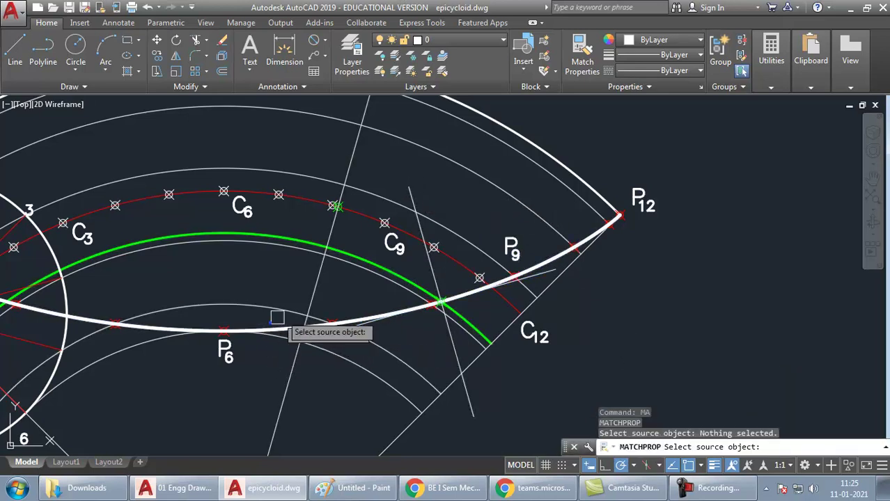
pyautogui.click(409, 189)
pyautogui.press('Escape')
pyautogui.press('Return')
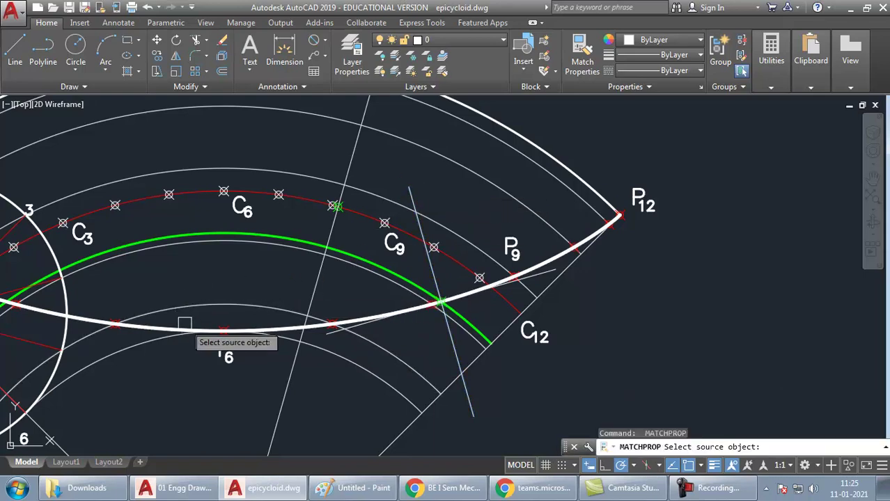
pyautogui.click(142, 326)
pyautogui.click(409, 188)
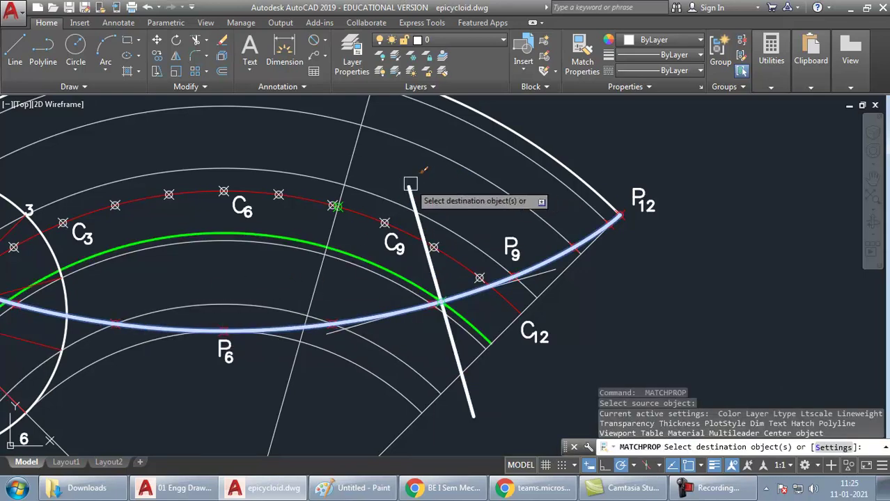
pyautogui.click(550, 279)
pyautogui.click(547, 278)
pyautogui.press('Return')
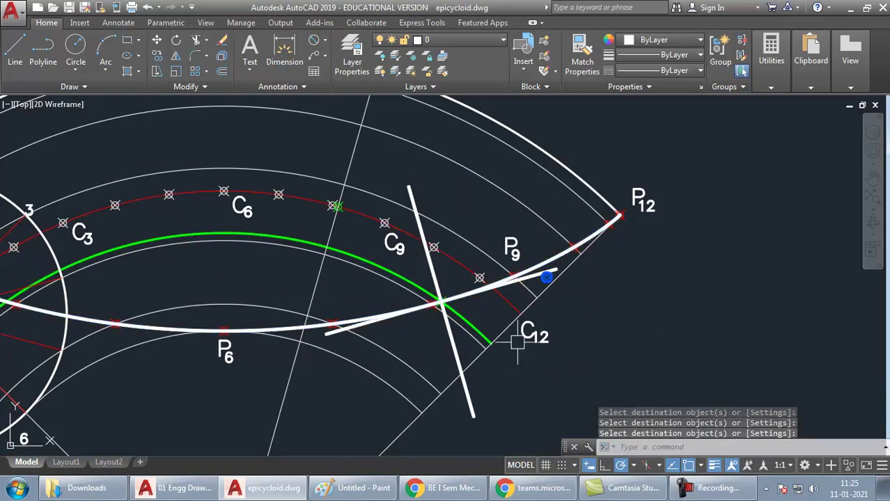
# Paste copies of the C label at the normal's ends and rename them M and N
pyautogui.hotkey('ctrl', 'c')
pyautogui.hotkey('ctrl', 'v')
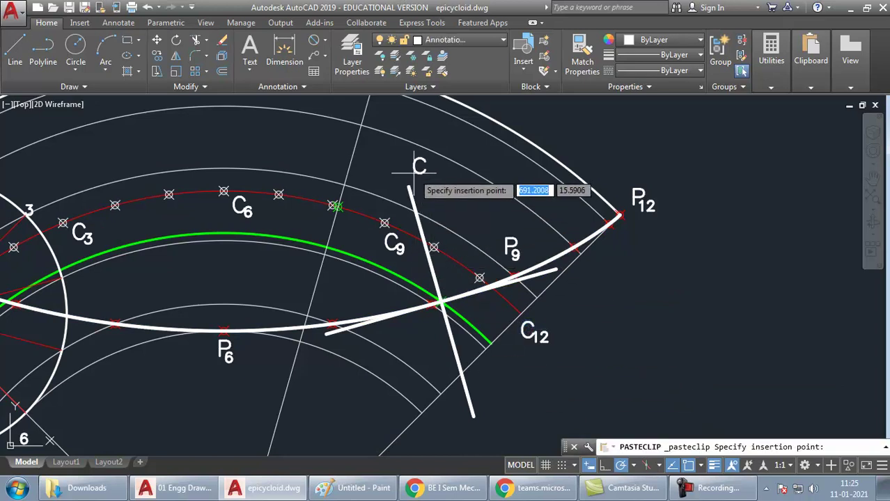
pyautogui.click(418, 168)
pyautogui.hotkey('ctrl', 'v')
pyautogui.doubleClick(418, 168)
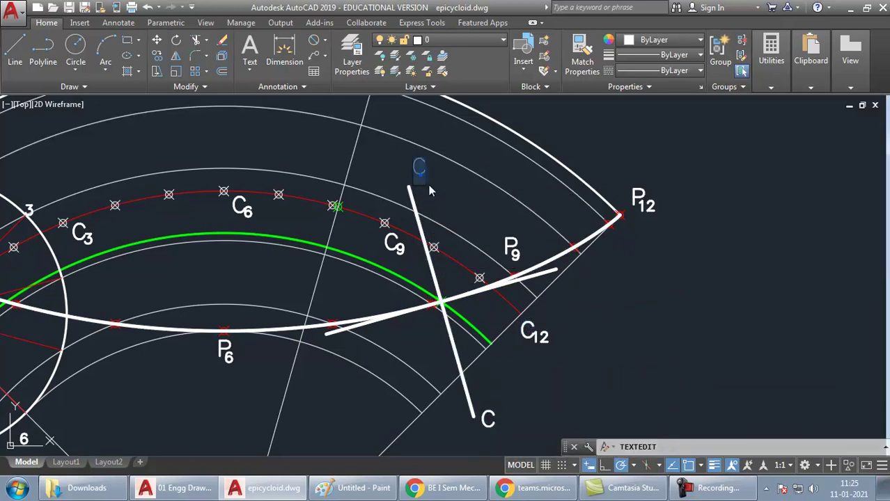
pyautogui.click(517, 333)
pyautogui.click(488, 418)
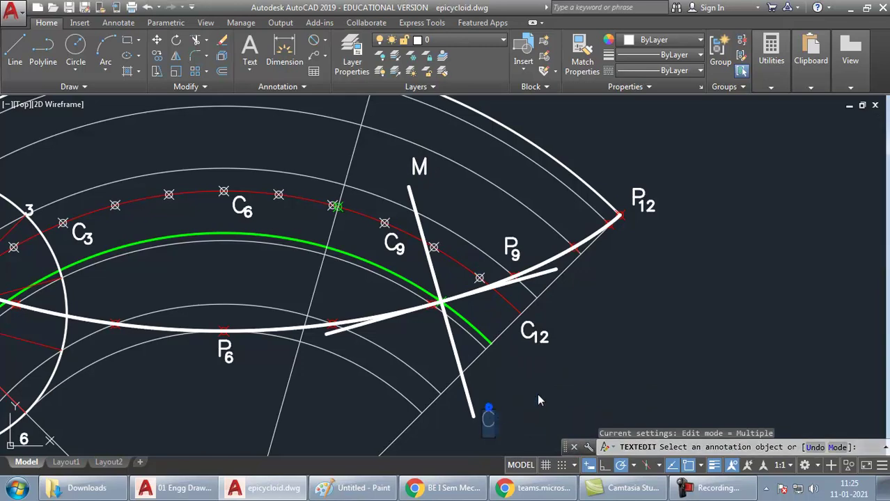
pyautogui.click(575, 363)
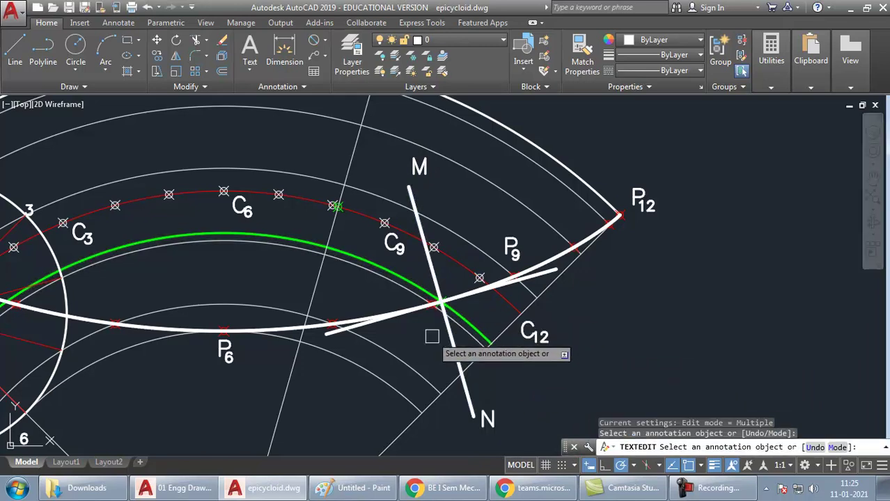
# Place another label copy at the curve point and change it to S
pyautogui.hotkey('ctrl', 'v')
pyautogui.scroll(3, 450, 269)
pyautogui.doubleClick(446, 328)
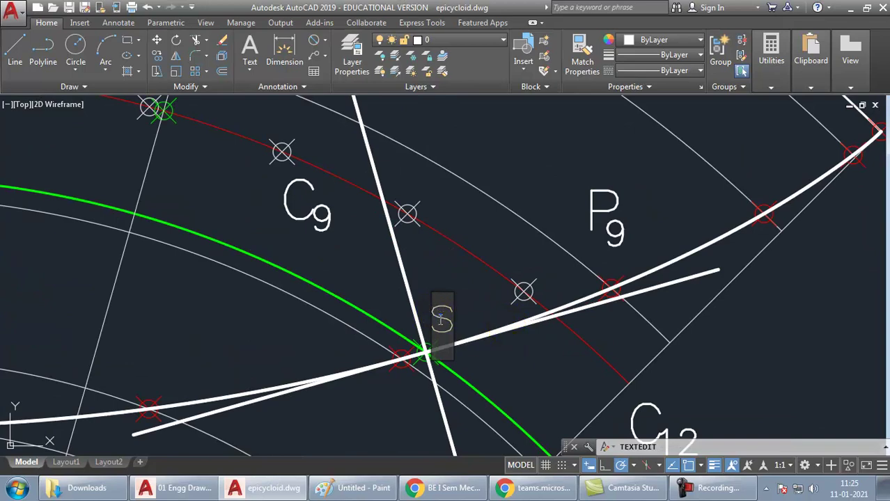
pyautogui.click(513, 359)
pyautogui.scroll(-4, 463, 317)
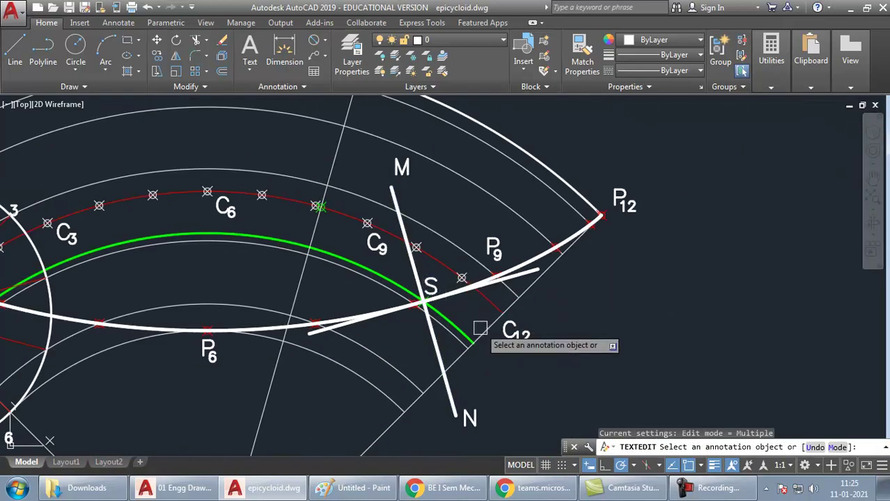
# Add a T label at the tangent's lower end
pyautogui.hotkey('ctrl', 'v')
pyautogui.click(301, 363)
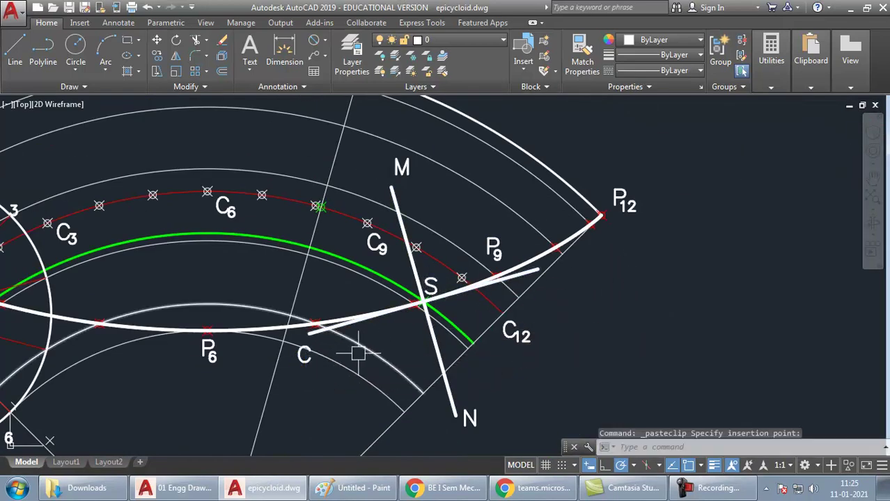
pyautogui.click(301, 363)
pyautogui.write('T')
pyautogui.press('Return')
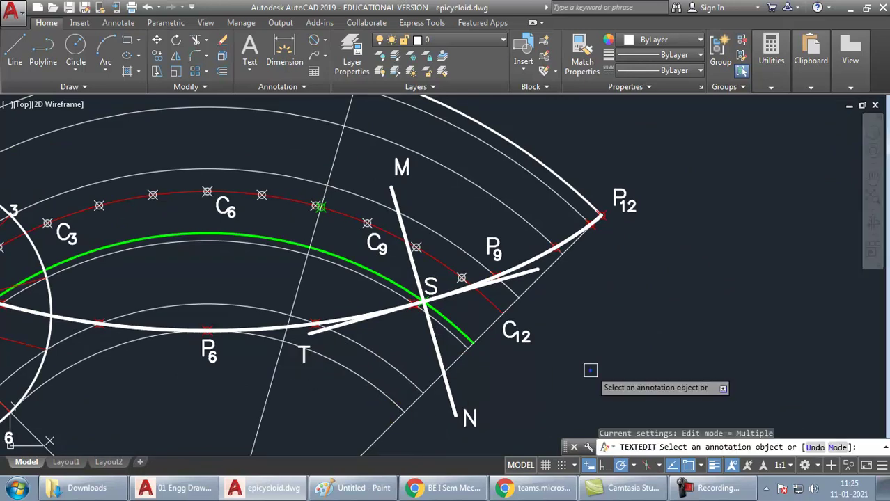
pyautogui.press('Escape')
pyautogui.press('Escape')
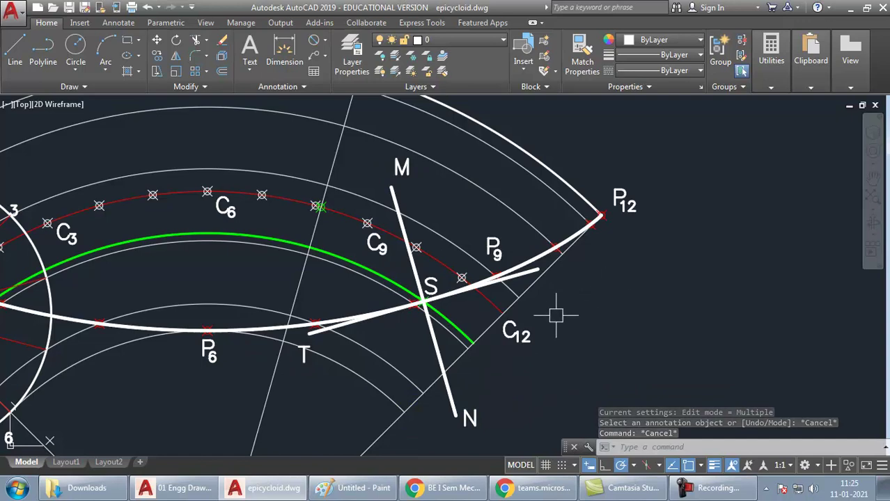
pyautogui.scroll(-2, 556, 316)
pyautogui.moveTo(557, 314); pyautogui.dragTo(627, 243, button='middle')
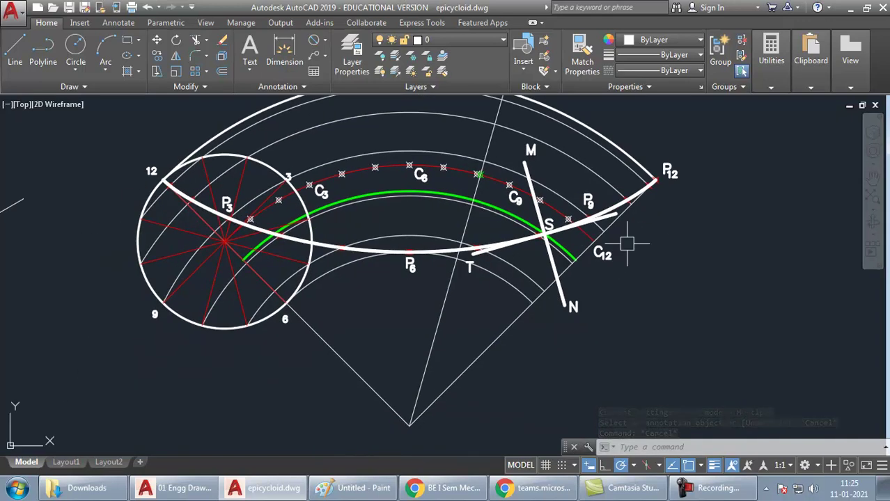
# Match a thin white construction arc's properties onto the red locus arc and radial lines
pyautogui.write('ma')
pyautogui.press('Return')
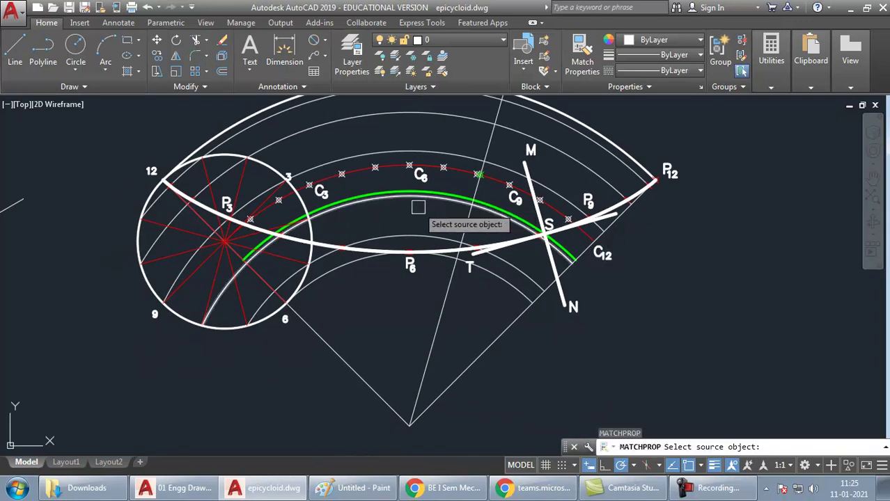
pyautogui.click(399, 149)
pyautogui.click(395, 168)
pyautogui.click(221, 266)
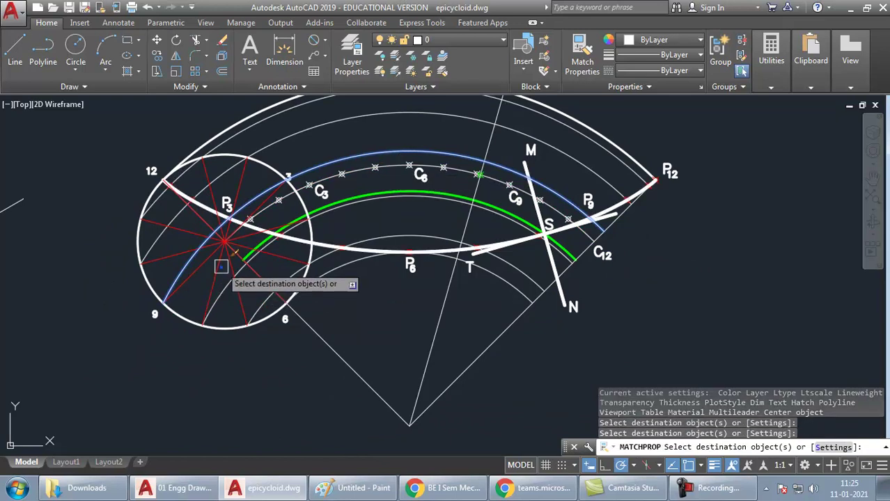
pyautogui.click(221, 266)
pyautogui.press('Return')
# Explode the radial line array into separate lines
pyautogui.click(209, 259)
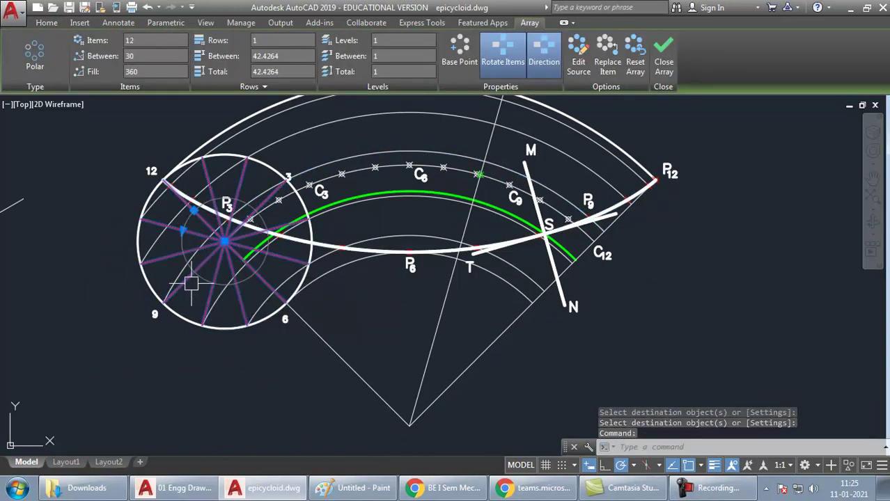
pyautogui.write('x')
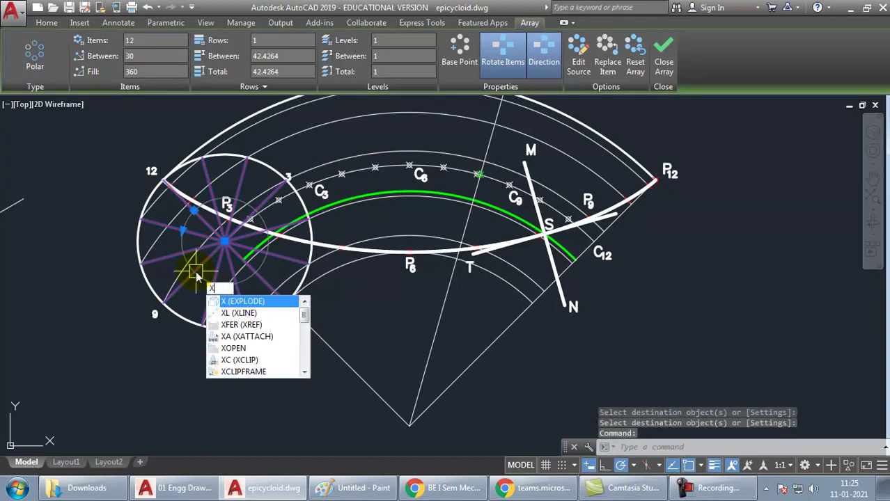
pyautogui.press('BackSpace')
pyautogui.write('x')
pyautogui.press('Return')
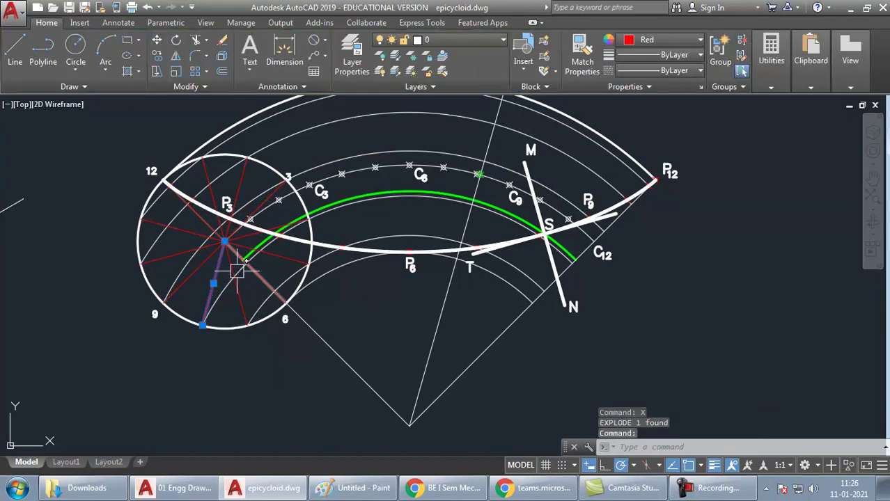
# Window-select the red division lines to give them a grey construction line's properties
pyautogui.write('M')
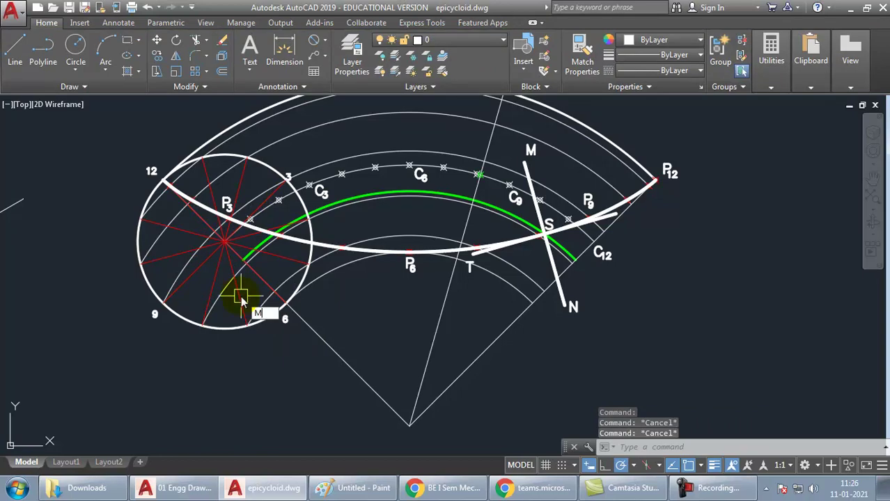
pyautogui.write('A')
pyautogui.press('Return')
pyautogui.click(314, 131)
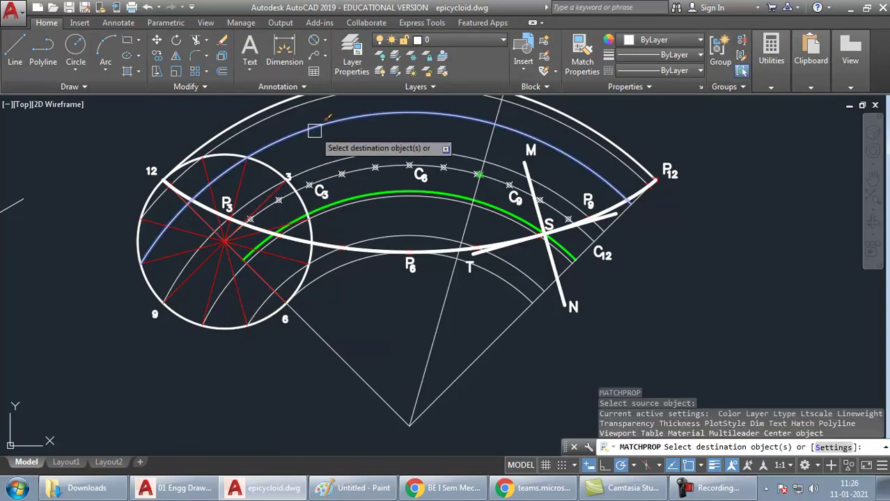
pyautogui.scroll(3, 237, 255)
pyautogui.click(235, 206)
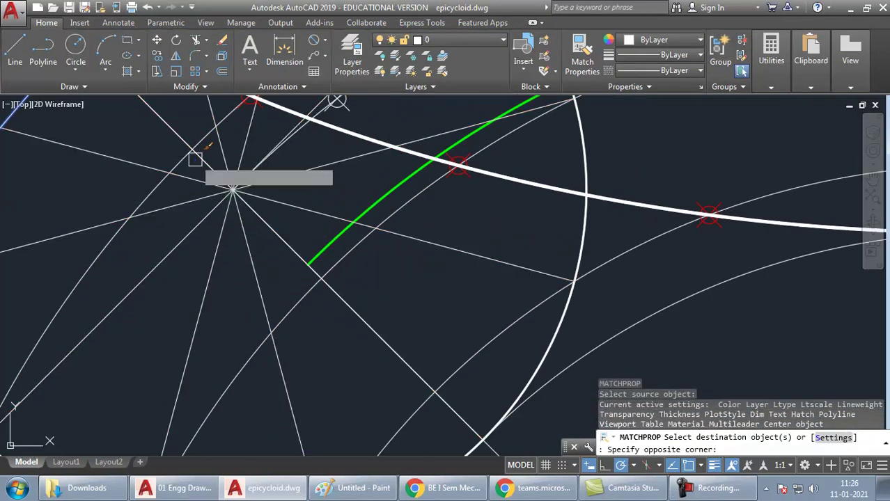
pyautogui.click(195, 160)
pyautogui.scroll(-5, 123, 249)
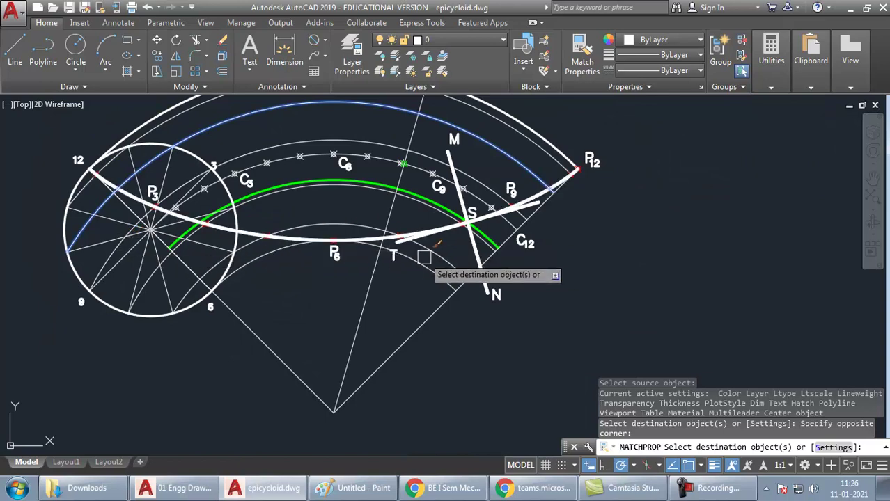
pyautogui.press('Return')
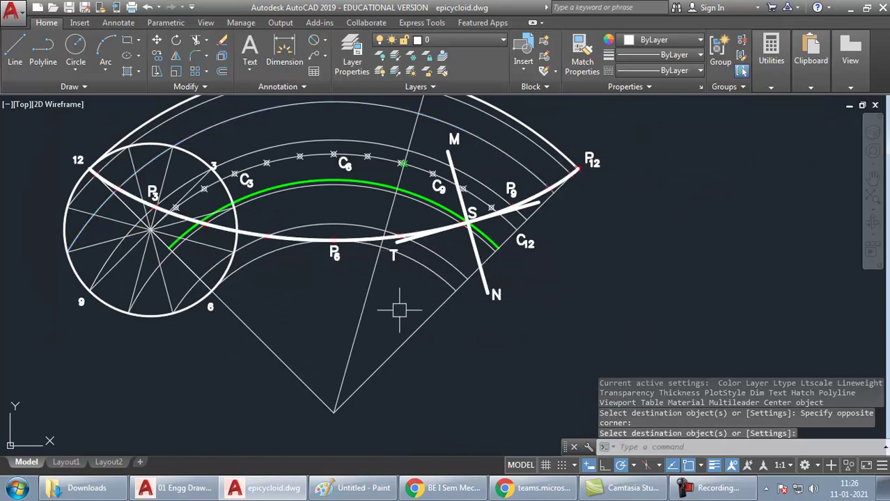
# Restart MATCHPROP with a thin construction arc as the property source
pyautogui.press('Return')
pyautogui.scroll(4, 411, 163)
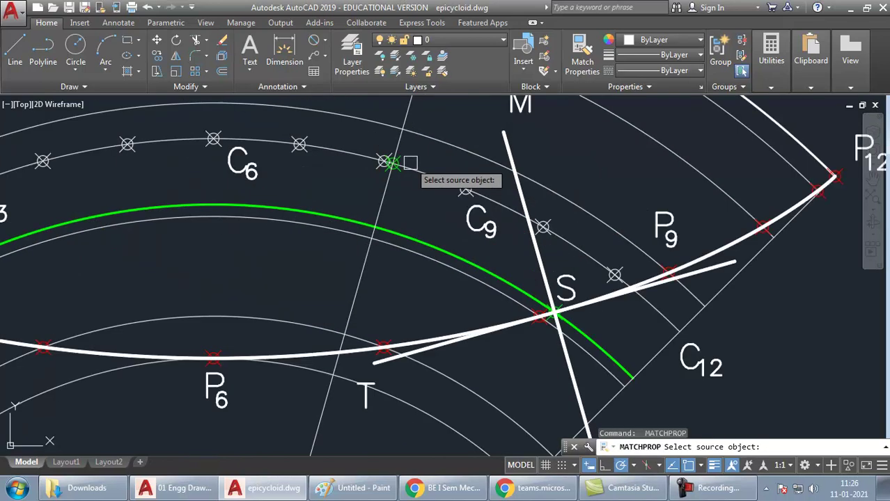
pyautogui.click(419, 177)
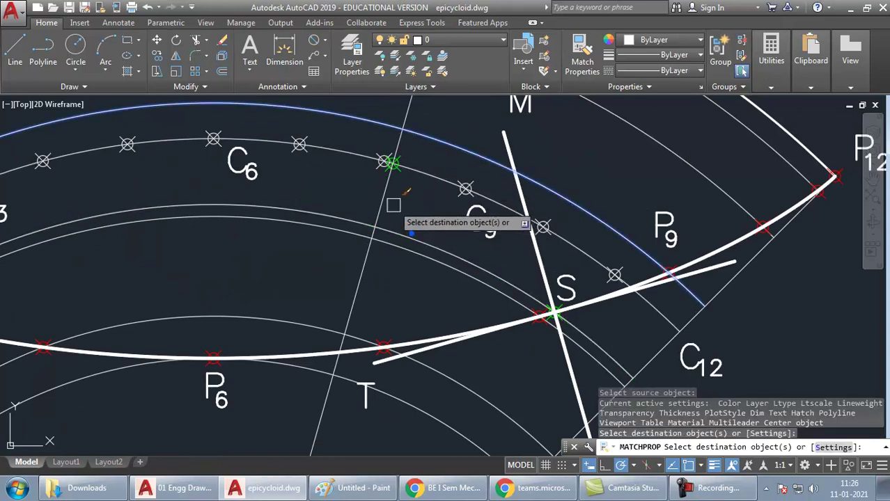
pyautogui.scroll(-4, 410, 216)
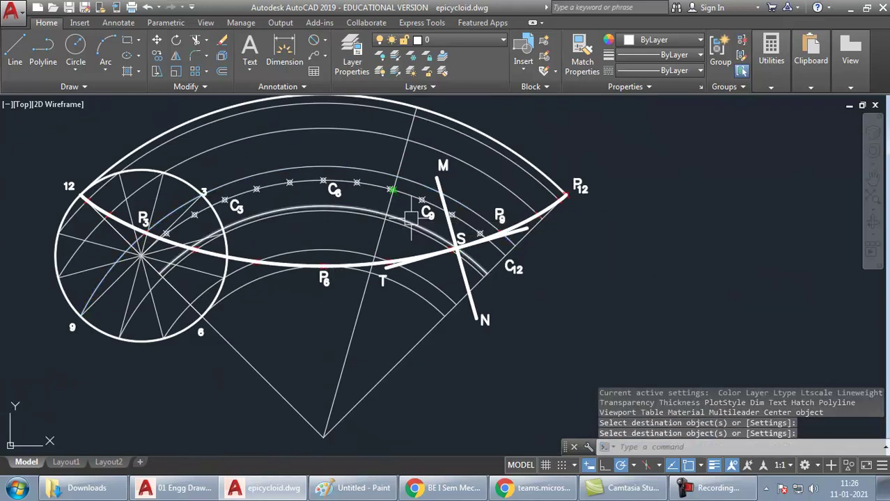
# Add the 52 aligned dimension measured from P12 beside the curve
pyautogui.click(470, 40)
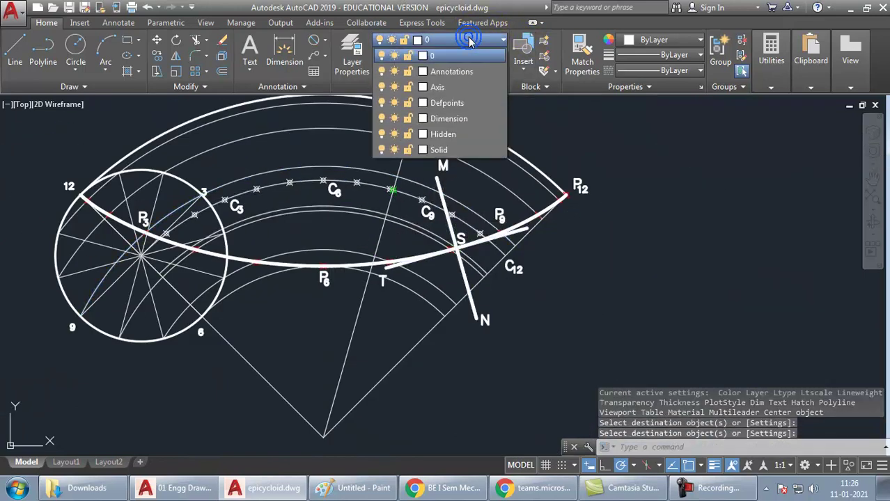
pyautogui.click(294, 61)
pyautogui.click(326, 88)
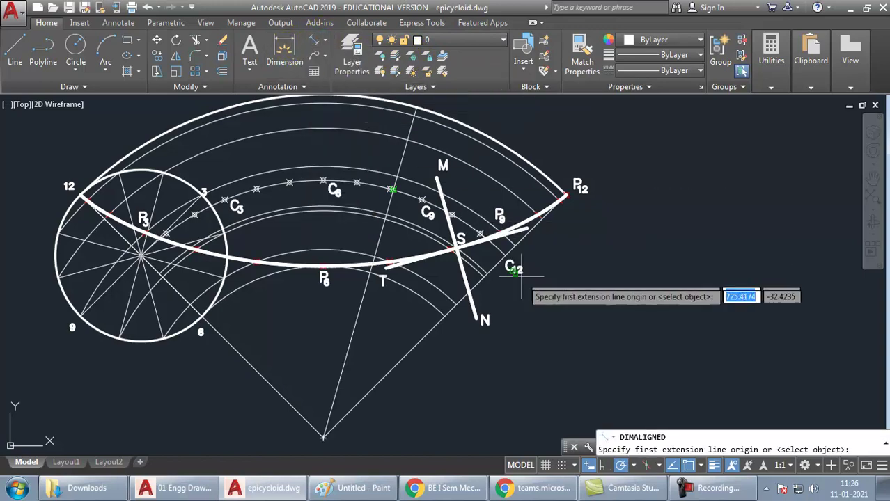
pyautogui.scroll(4, 510, 308)
pyautogui.scroll(-4, 368, 309)
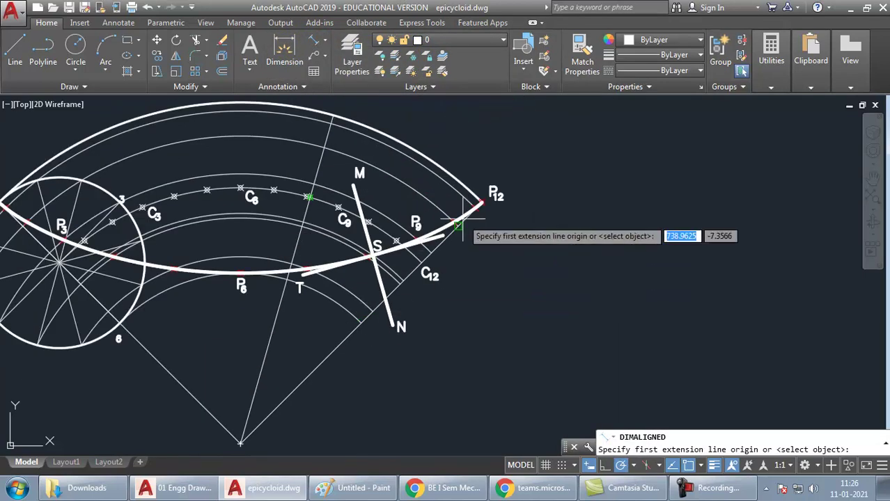
pyautogui.scroll(4, 460, 224)
pyautogui.click(497, 184)
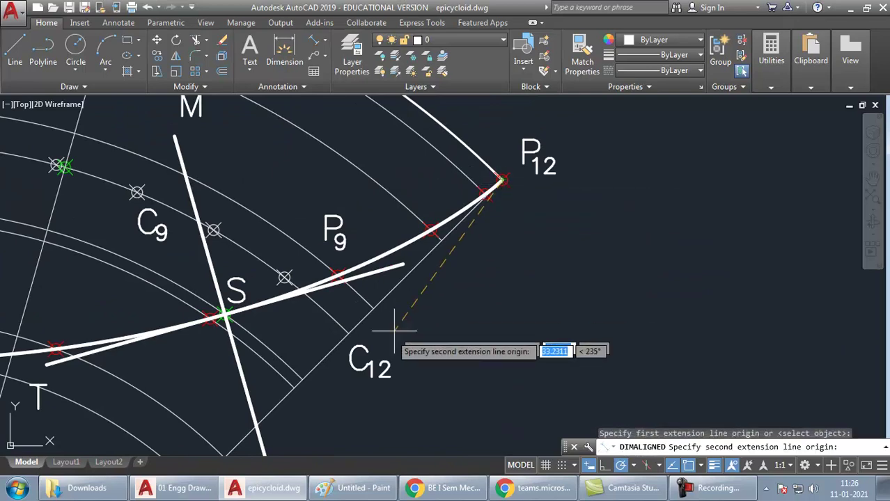
pyautogui.click(303, 380)
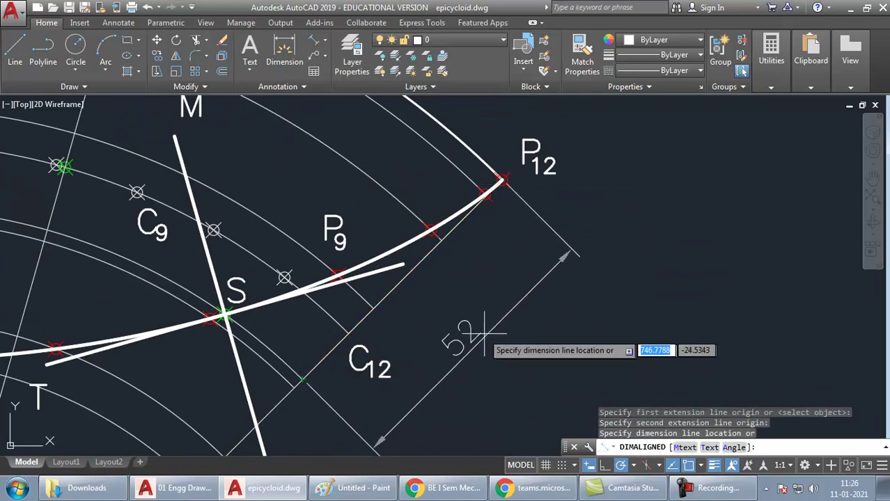
pyautogui.click(449, 310)
pyautogui.scroll(-4, 300, 327)
pyautogui.moveTo(279, 348); pyautogui.dragTo(505, 257, button='middle')
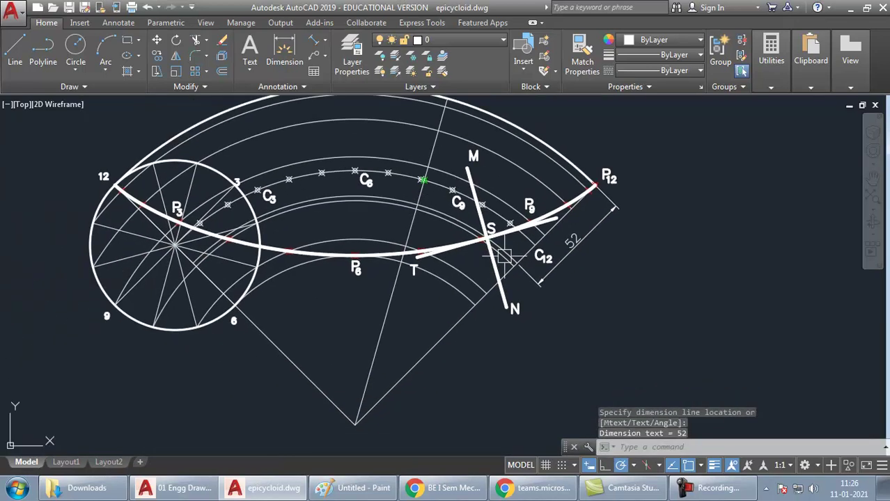
# Dimension the rolling circle's diameter as Ø80, placed at the left
pyautogui.click(325, 44)
pyautogui.click(329, 200)
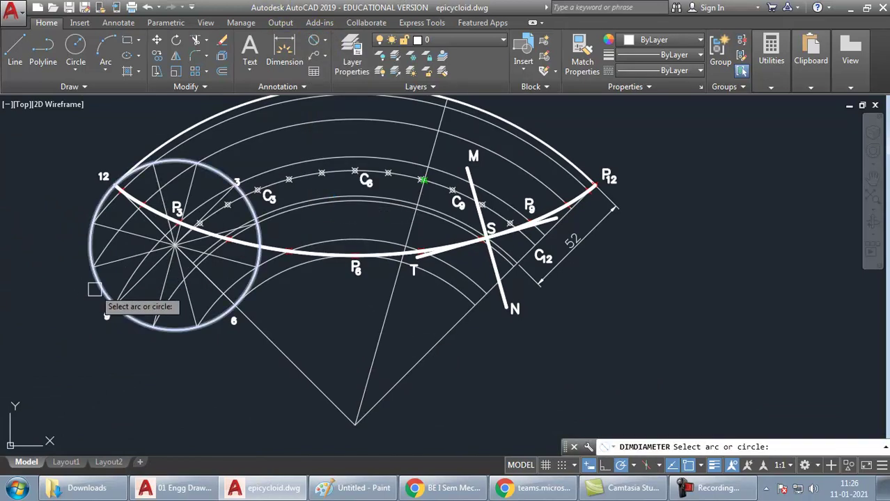
pyautogui.click(95, 290)
pyautogui.click(56, 215)
pyautogui.press('Return')
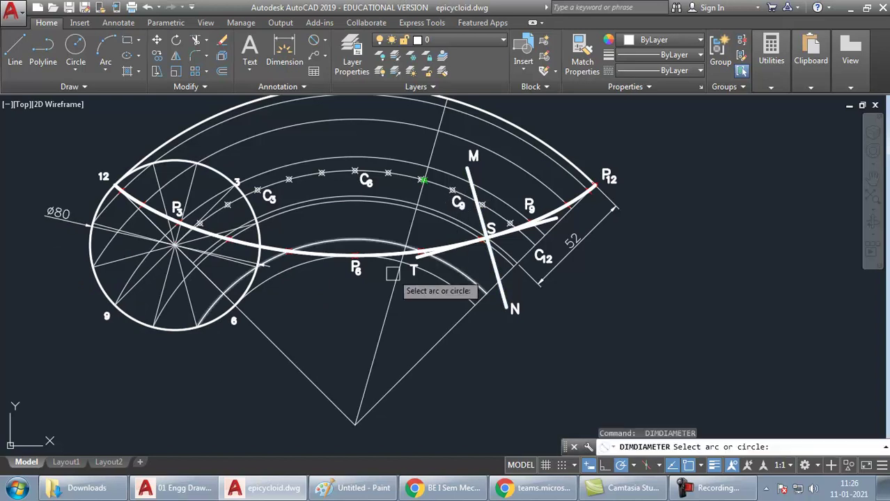
# Dimension the outer arc's radius as R160
pyautogui.click(431, 40)
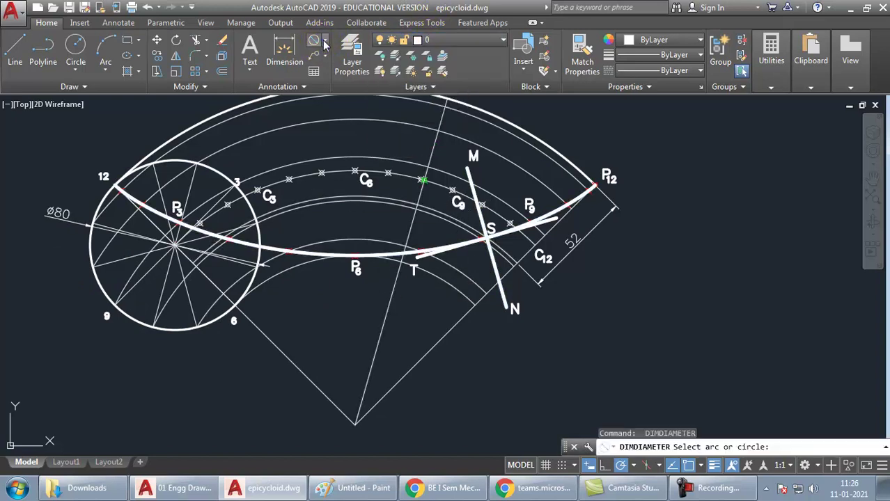
pyautogui.click(324, 43)
pyautogui.click(327, 170)
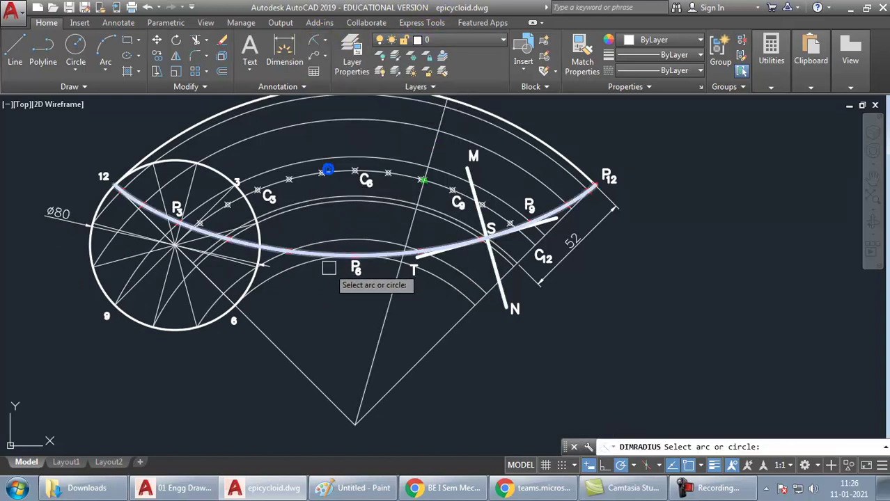
pyautogui.moveTo(314, 101); pyautogui.dragTo(292, 171, button='middle')
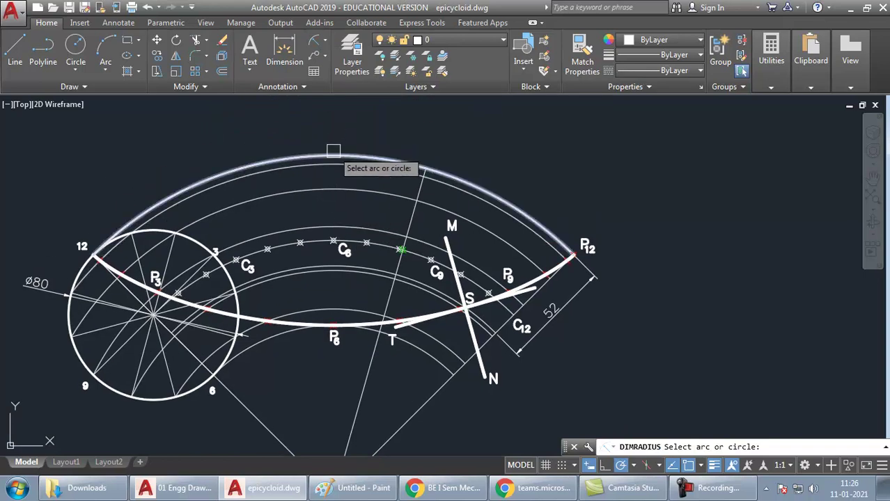
pyautogui.click(333, 150)
pyautogui.scroll(2, 315, 215)
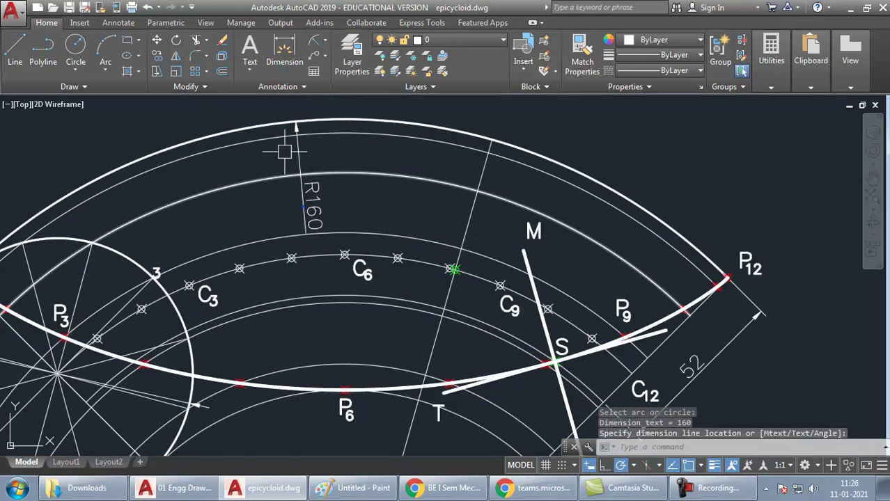
pyautogui.scroll(-3, 284, 151)
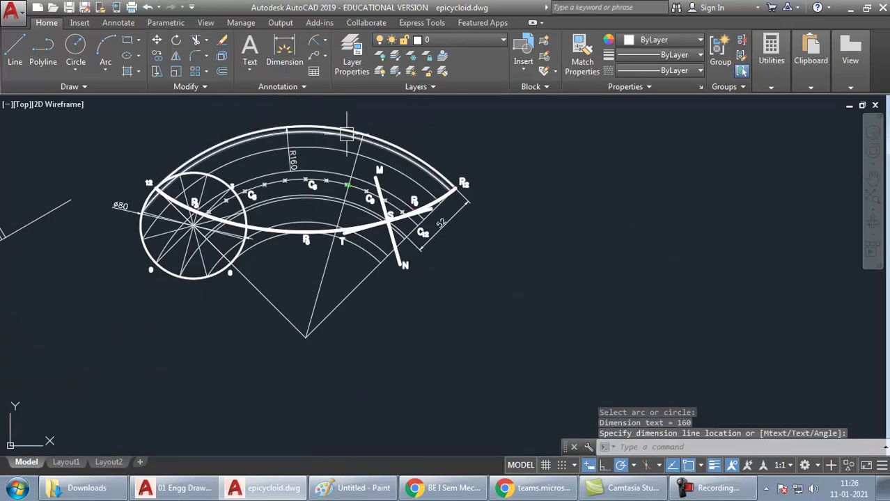
pyautogui.write('MA')
pyautogui.press('Return')
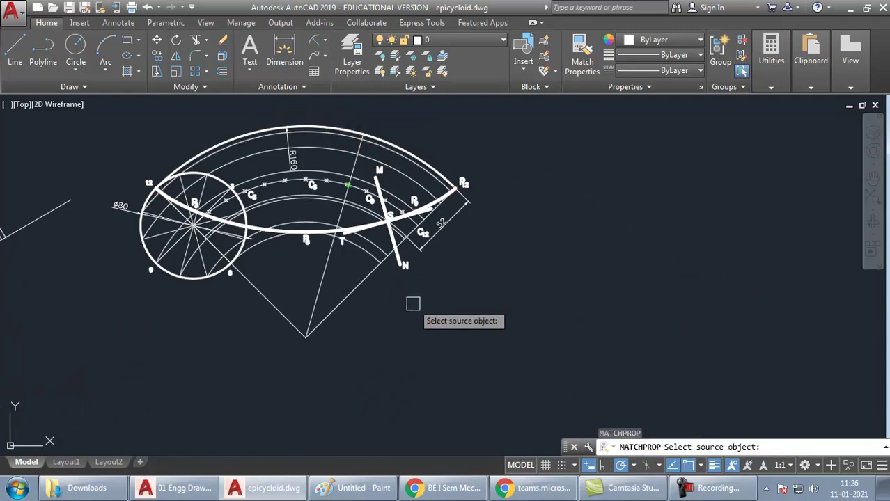
# Copy the reference drawing's 40 dimension style onto the Ø80 and 52 dimensions
pyautogui.moveTo(413, 304)
pyautogui.mouseDown(button='middle')
pyautogui.moveTo(737, 247)
pyautogui.moveTo(747, 255)
pyautogui.mouseUp(button='middle')
pyautogui.click(302, 235)
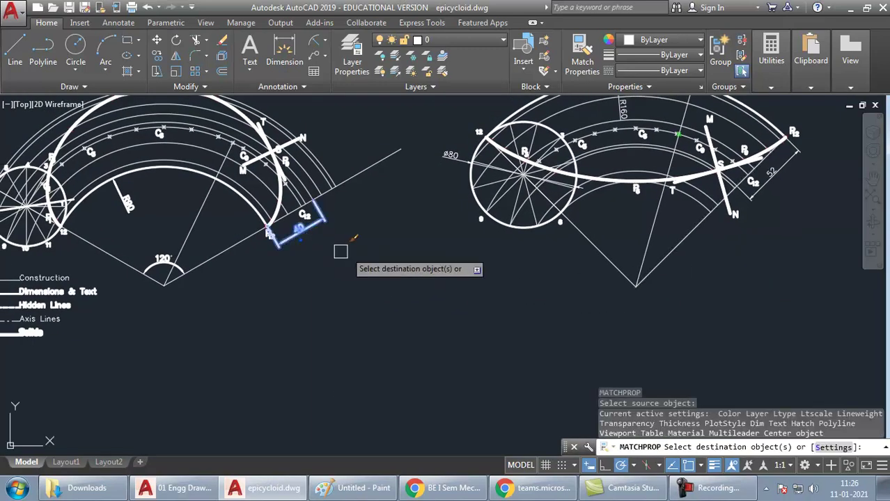
pyautogui.click(447, 159)
pyautogui.click(776, 167)
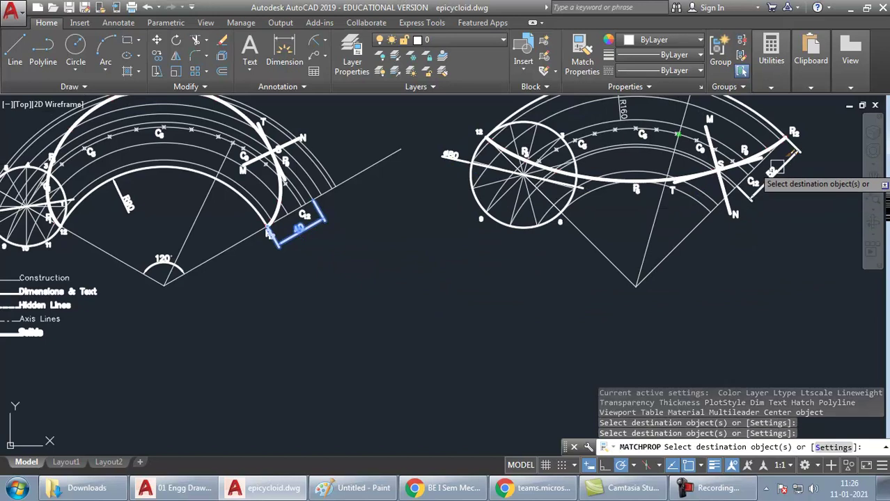
pyautogui.press('Return')
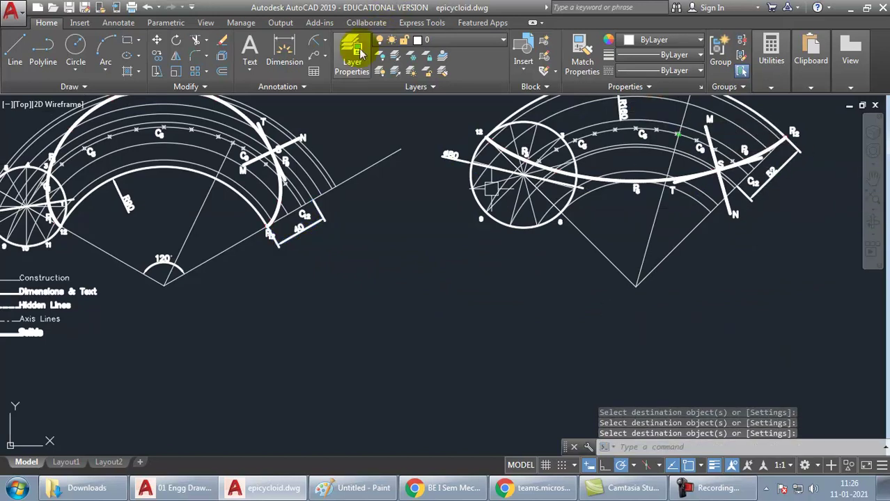
# Add a 90° angular dimension between the sector's two radial lines at the apex
pyautogui.click(325, 42)
pyautogui.click(347, 111)
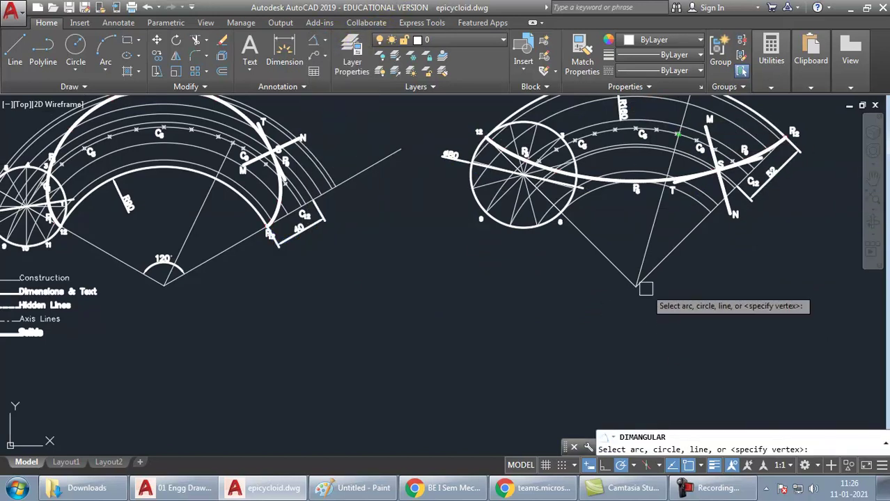
pyautogui.click(600, 253)
pyautogui.click(659, 258)
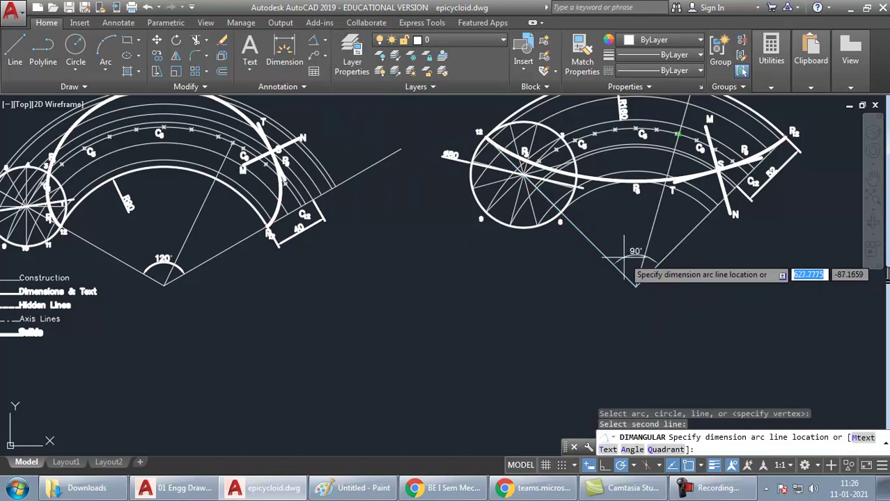
pyautogui.click(623, 258)
# Give the 90° dimension the same style as the restyled Ø80 dimension
pyautogui.write('ma')
pyautogui.press('Return')
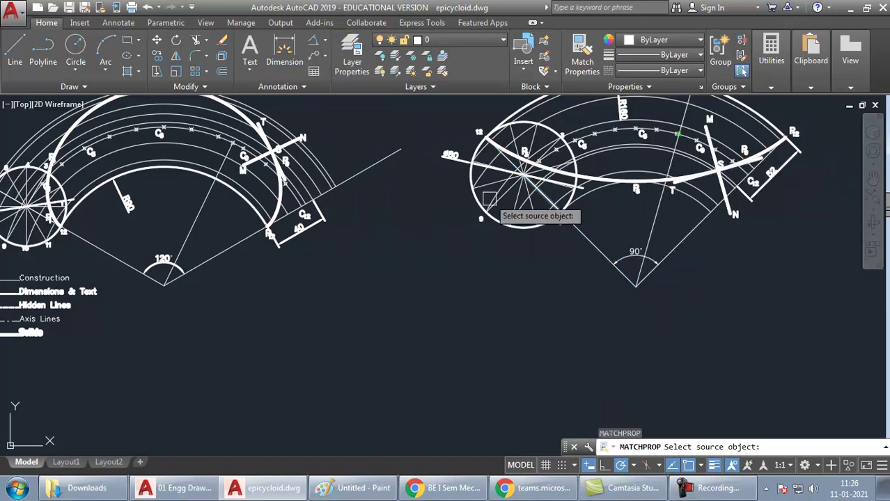
pyautogui.click(443, 158)
pyautogui.click(627, 234)
pyautogui.press('Return')
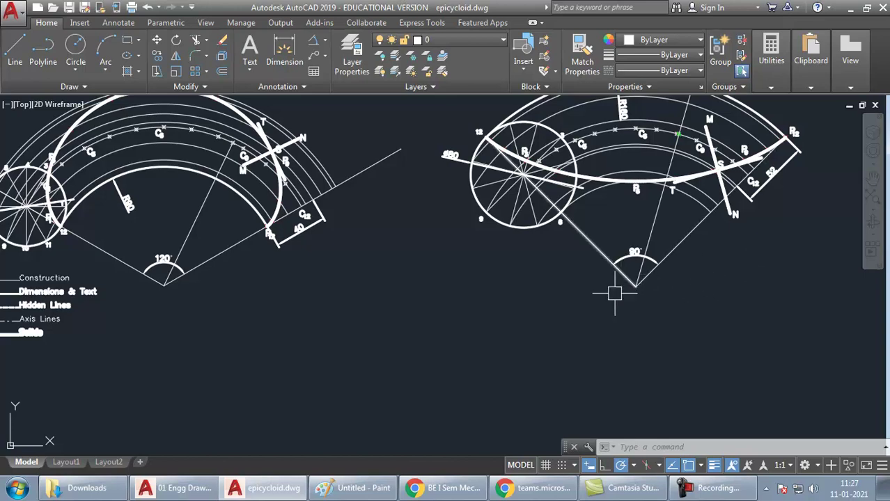
pyautogui.moveTo(476, 237)
pyautogui.mouseDown(button='middle')
pyautogui.moveTo(521, 273)
pyautogui.moveTo(544, 313)
pyautogui.mouseUp(button='middle')
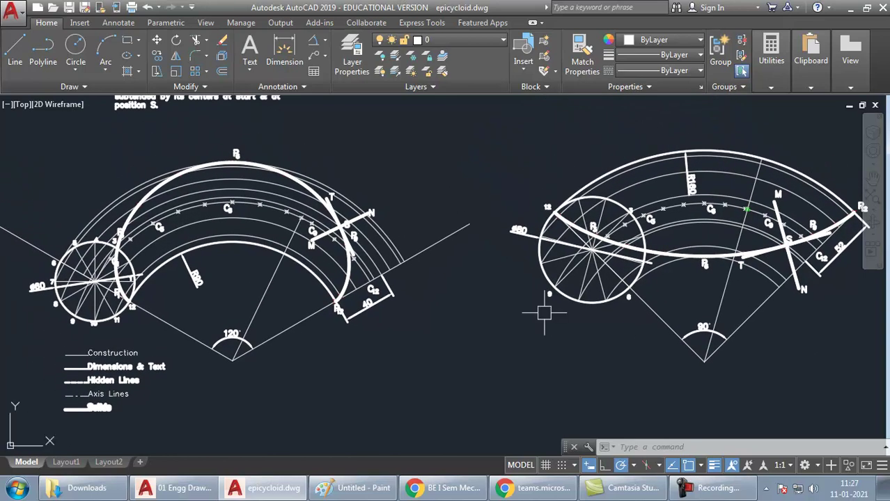